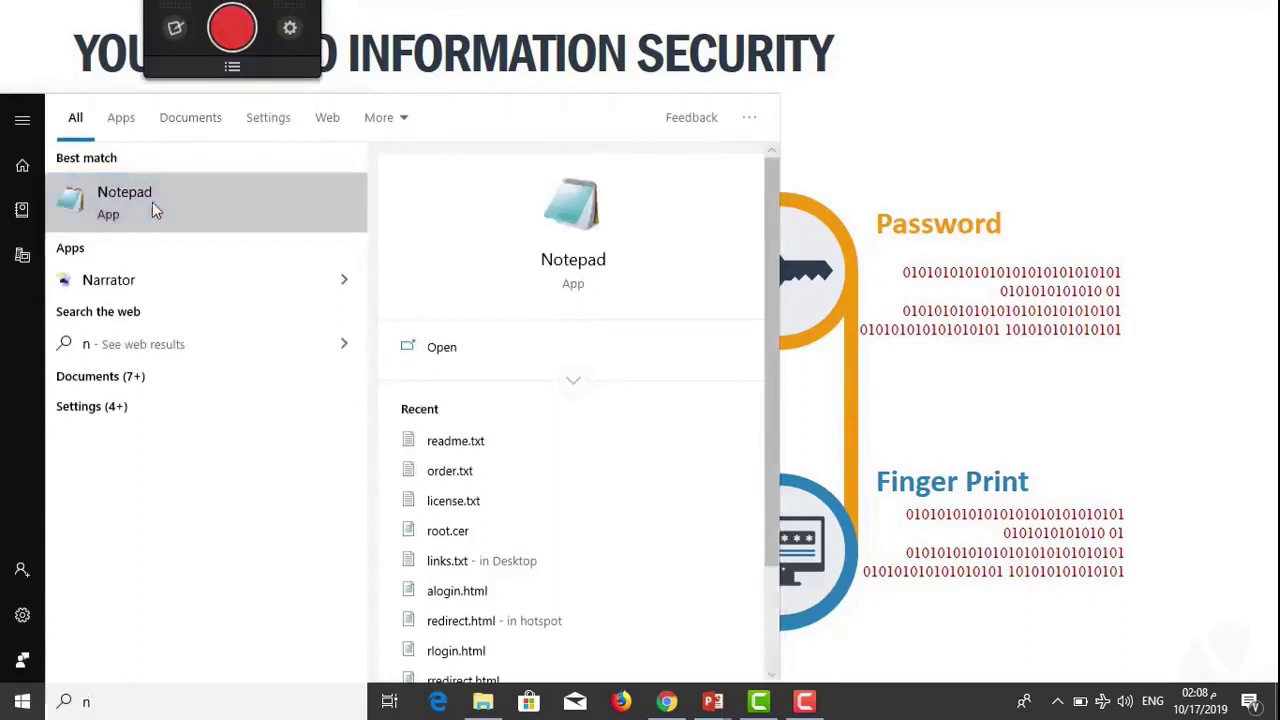
Maximize Notepad, set the font to Consolas Bold size 24, and leave an empty first line.
{"action": "left_click", "coordinate": [1175, 117]}
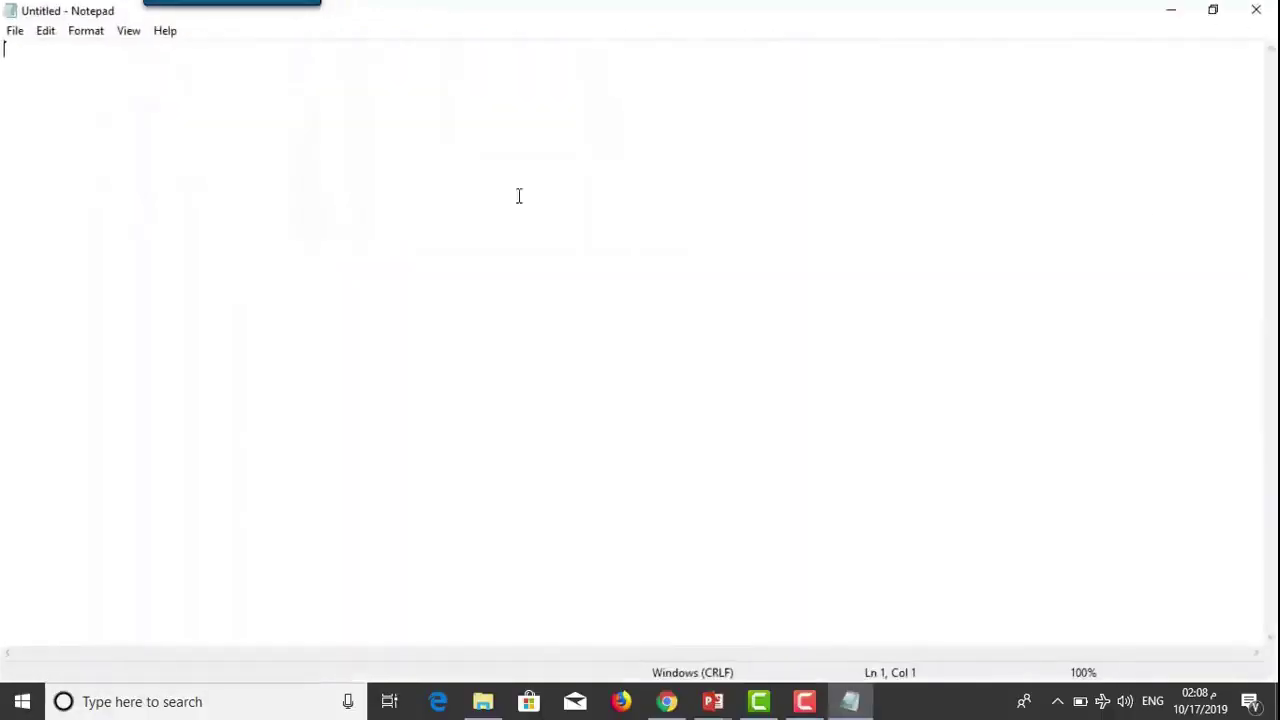
{"action": "left_click", "coordinate": [88, 32]}
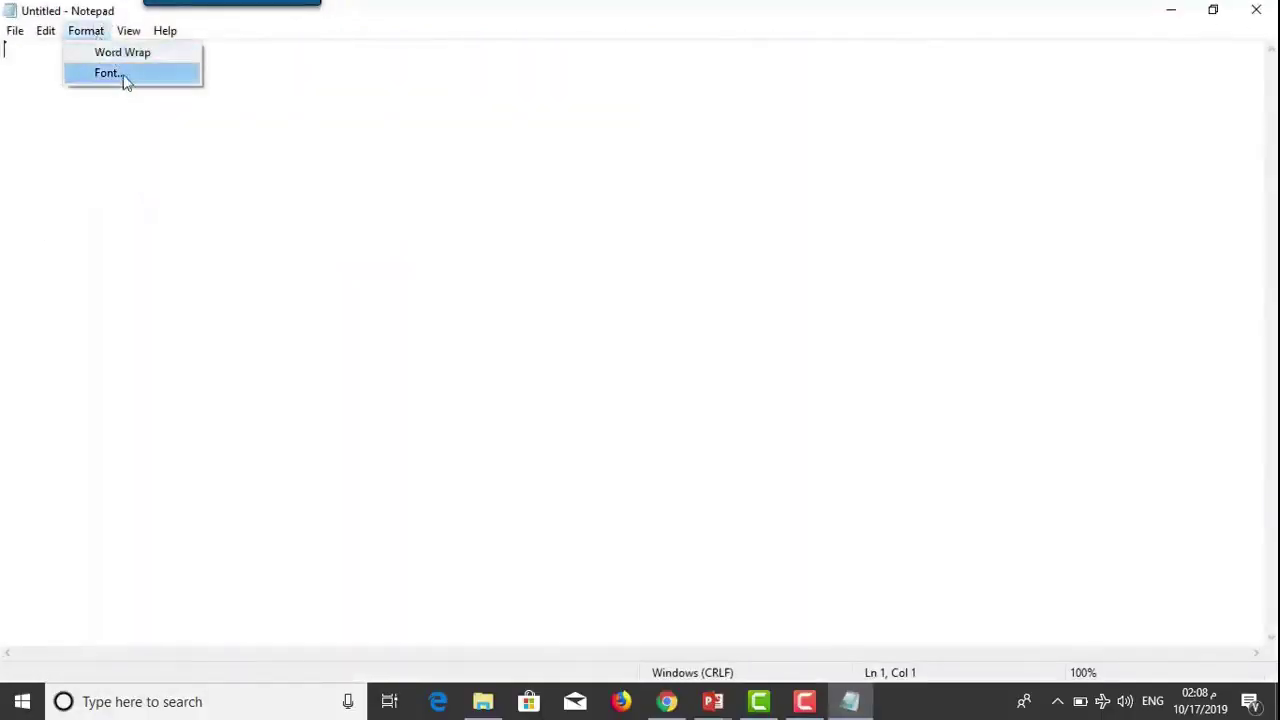
{"action": "left_click", "coordinate": [120, 74]}
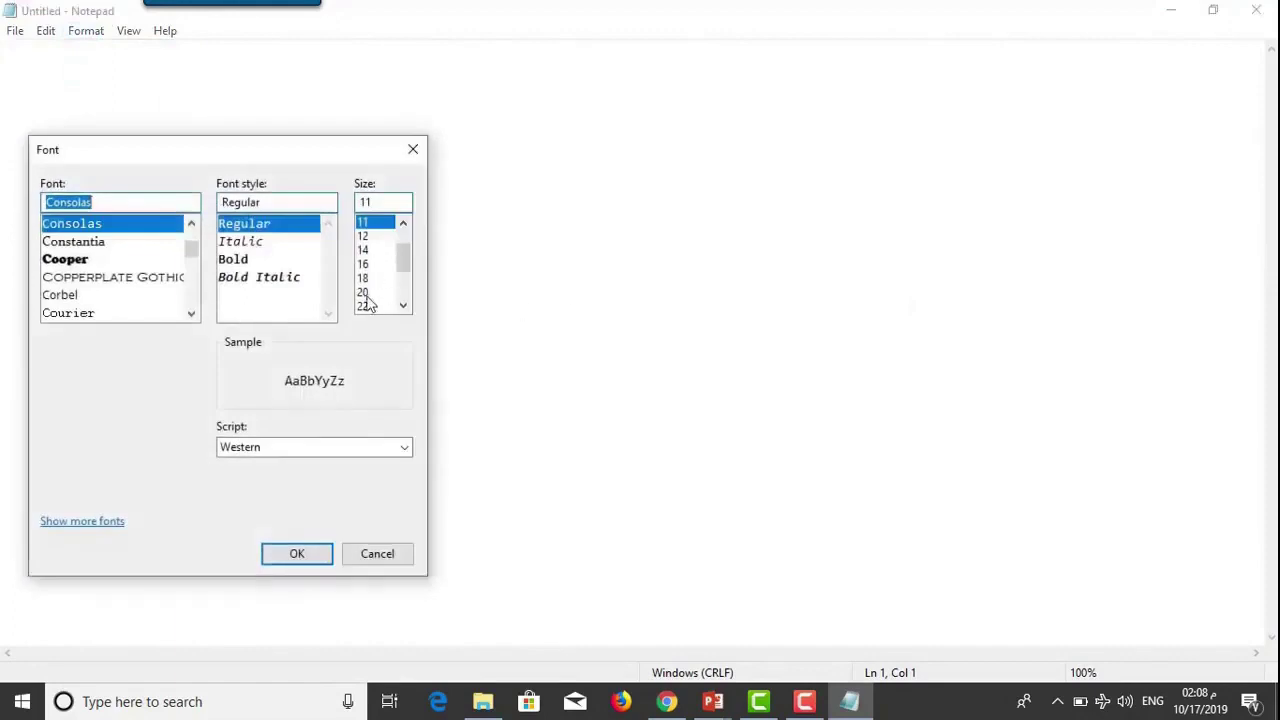
{"action": "left_click", "coordinate": [366, 293]}
{"action": "left_click", "coordinate": [403, 305]}
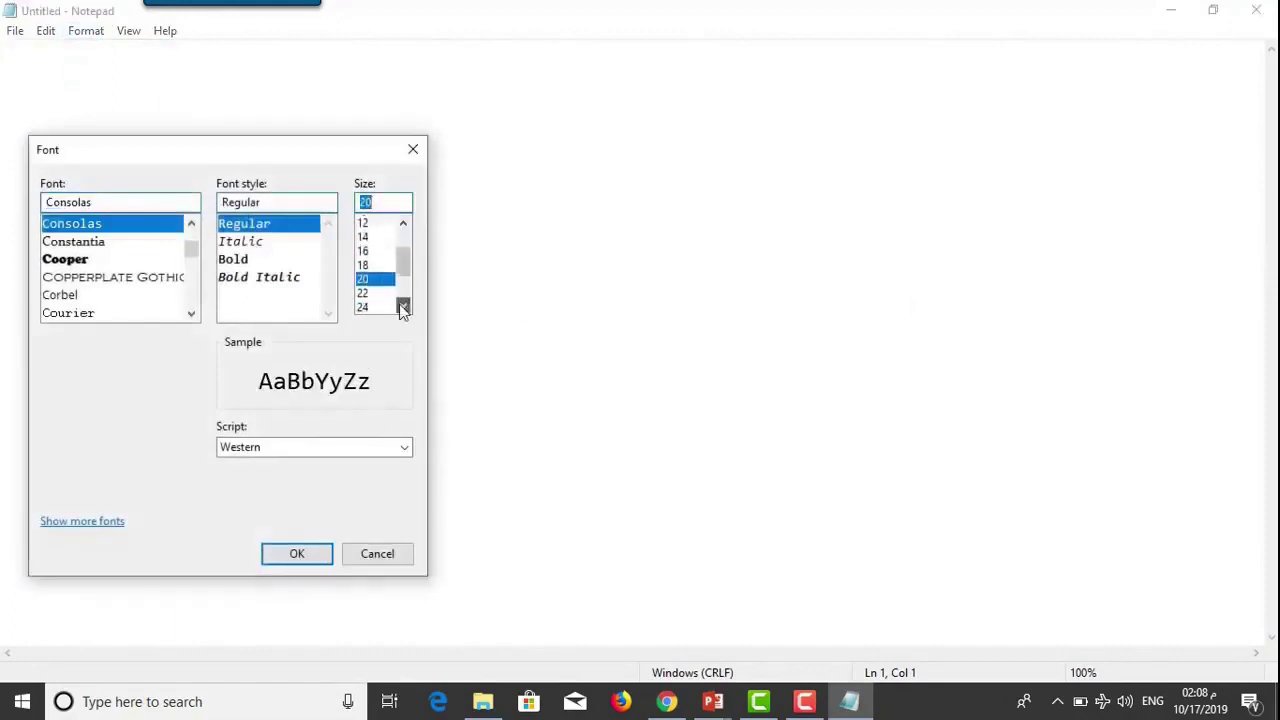
{"action": "left_click", "coordinate": [370, 292]}
{"action": "left_click", "coordinate": [238, 263]}
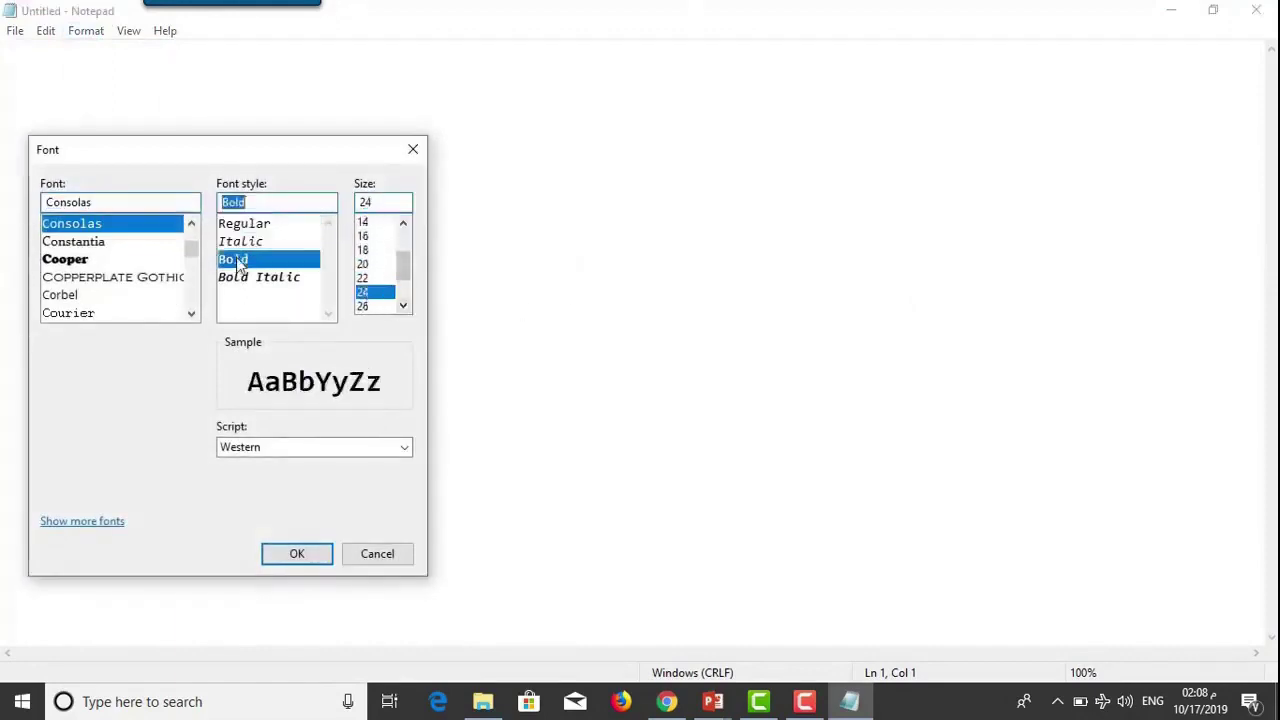
{"action": "left_click", "coordinate": [304, 552]}
{"action": "key", "text": "Return"}
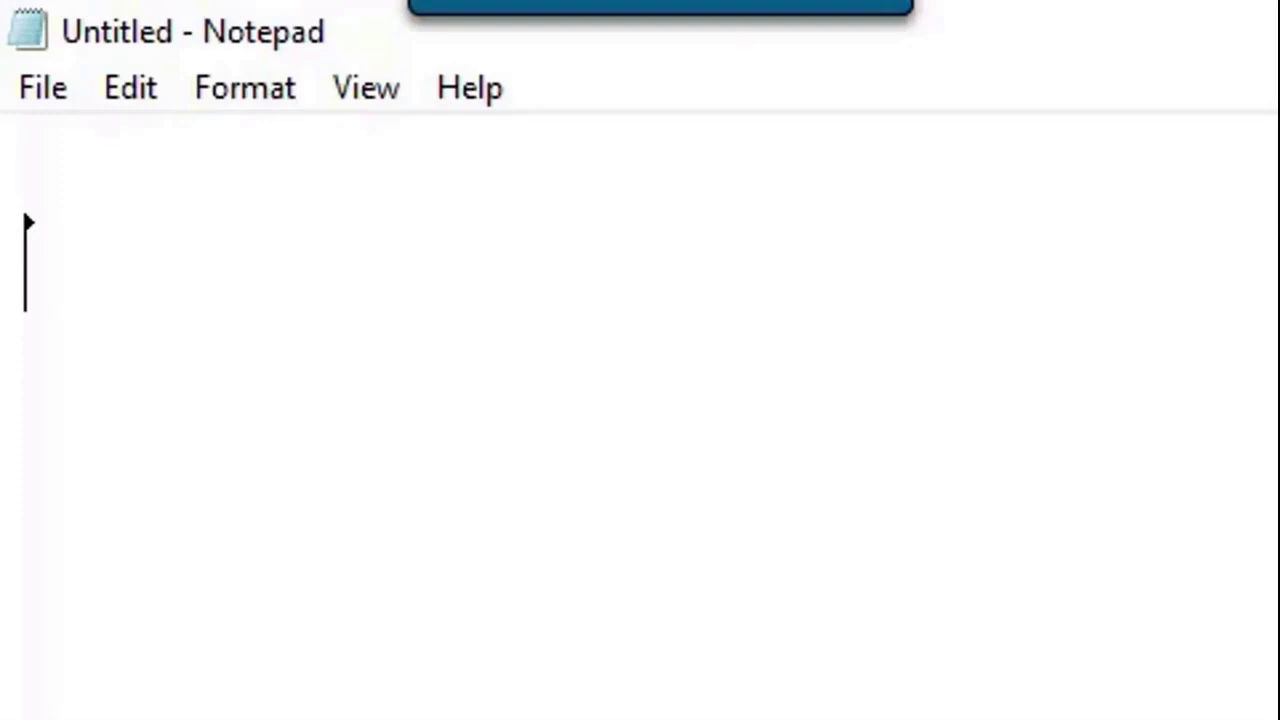
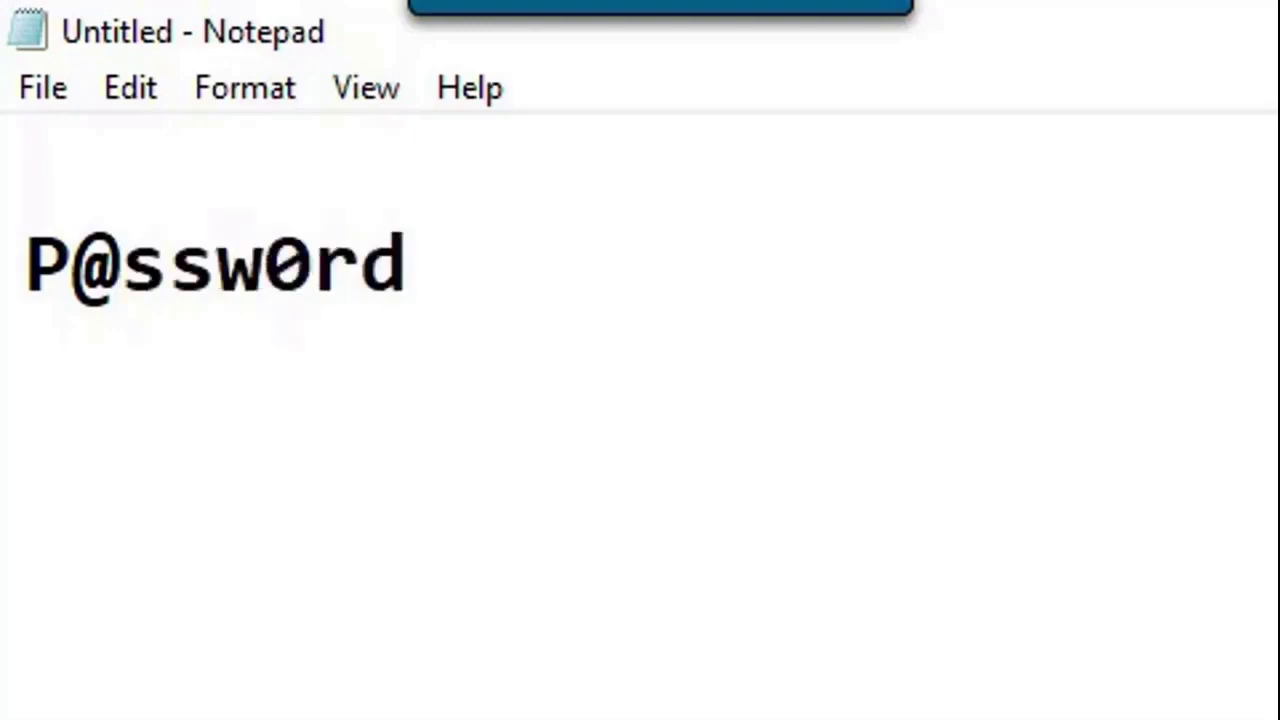
Type the sample password on its own line and highlight its capital P.
{"action": "key", "text": "Return"}
{"action": "left_click", "coordinate": [74, 222]}
{"action": "left_click_drag", "start_coordinate": [74, 222], "coordinate": [30, 250]}
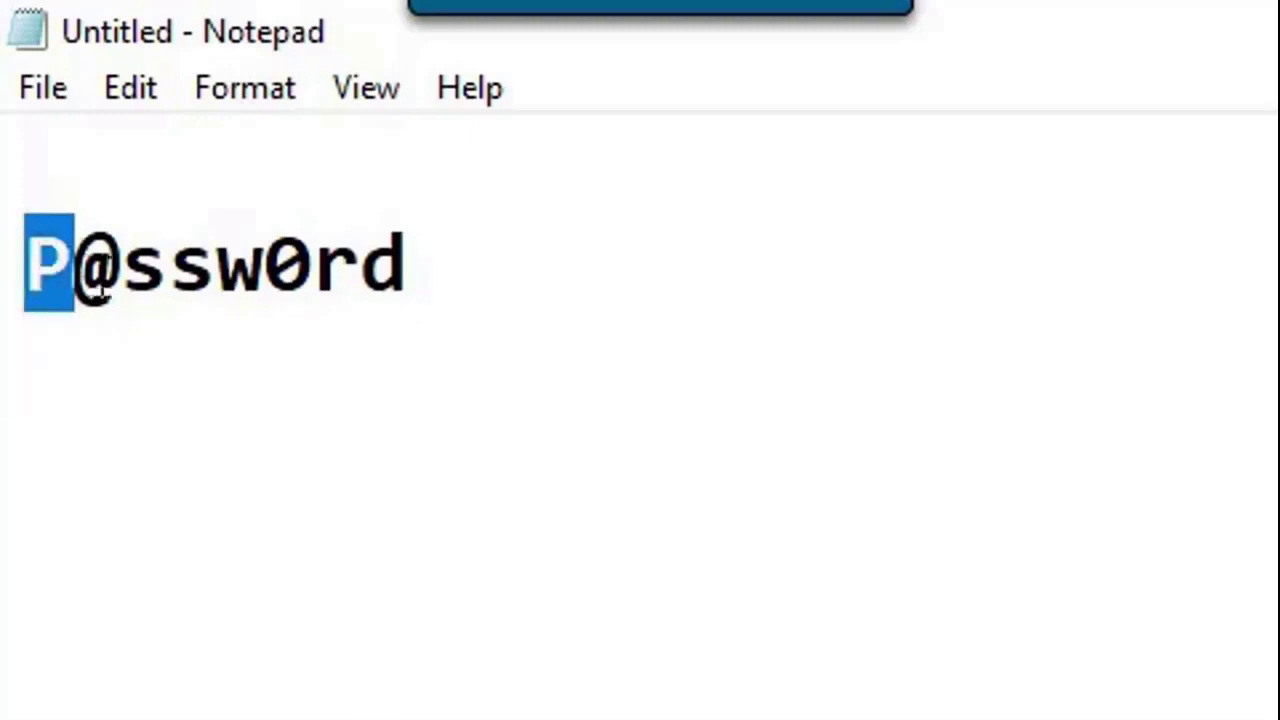
Highlight the password's letters, its @ and 0 substitutions, then the whole password.
{"action": "left_click_drag", "start_coordinate": [124, 286], "coordinate": [271, 263]}
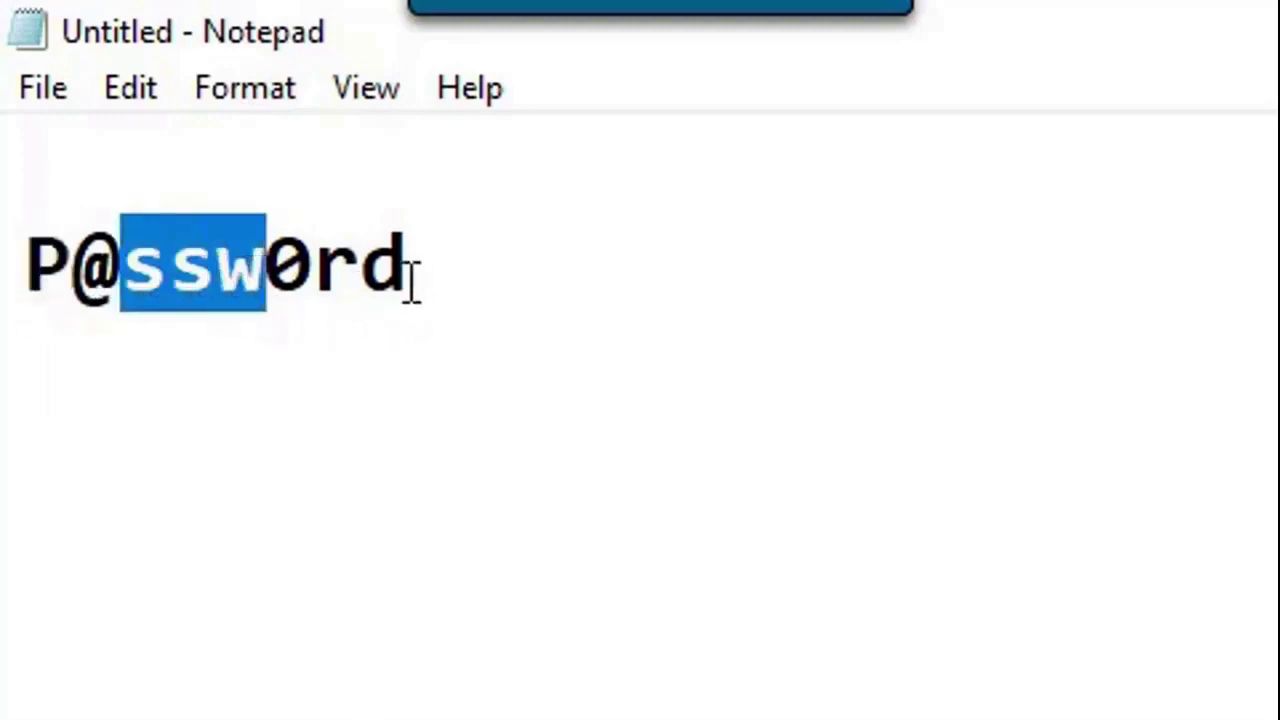
{"action": "left_click_drag", "start_coordinate": [420, 277], "coordinate": [368, 290]}
{"action": "left_click", "coordinate": [368, 290]}
{"action": "left_click", "coordinate": [122, 262]}
{"action": "left_click_drag", "start_coordinate": [122, 225], "coordinate": [74, 262]}
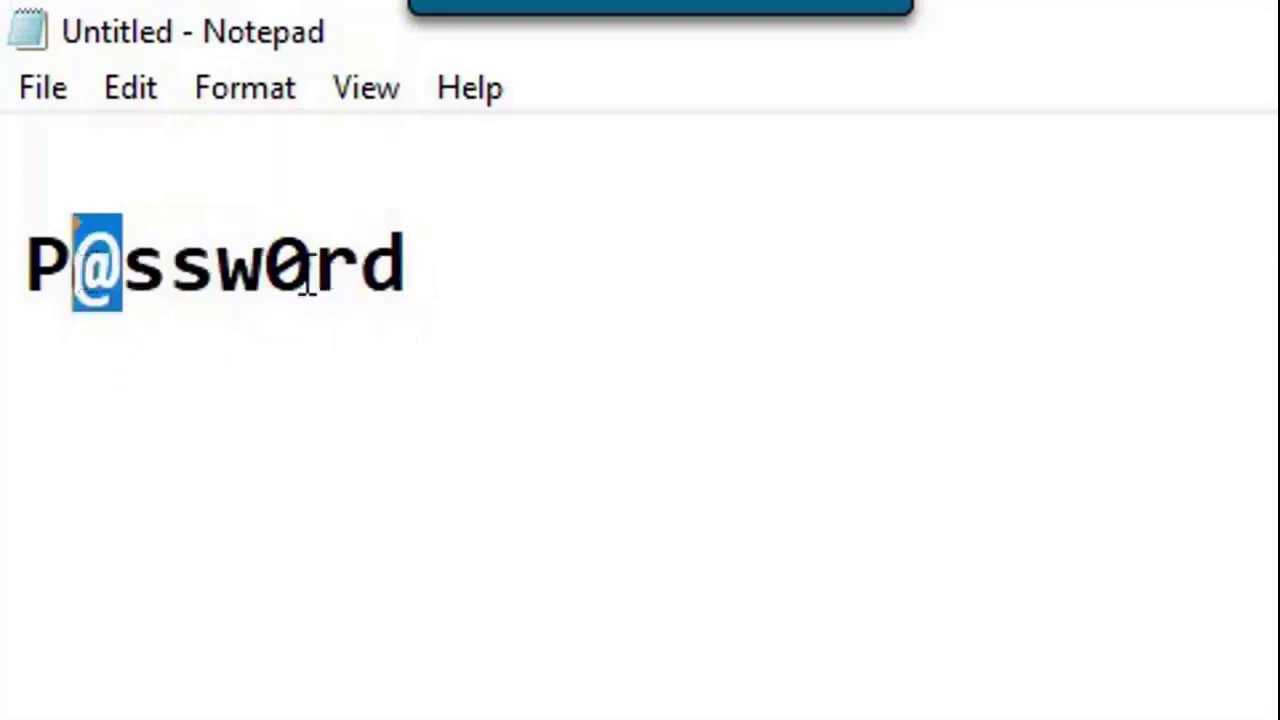
{"action": "left_click_drag", "start_coordinate": [314, 262], "coordinate": [264, 262]}
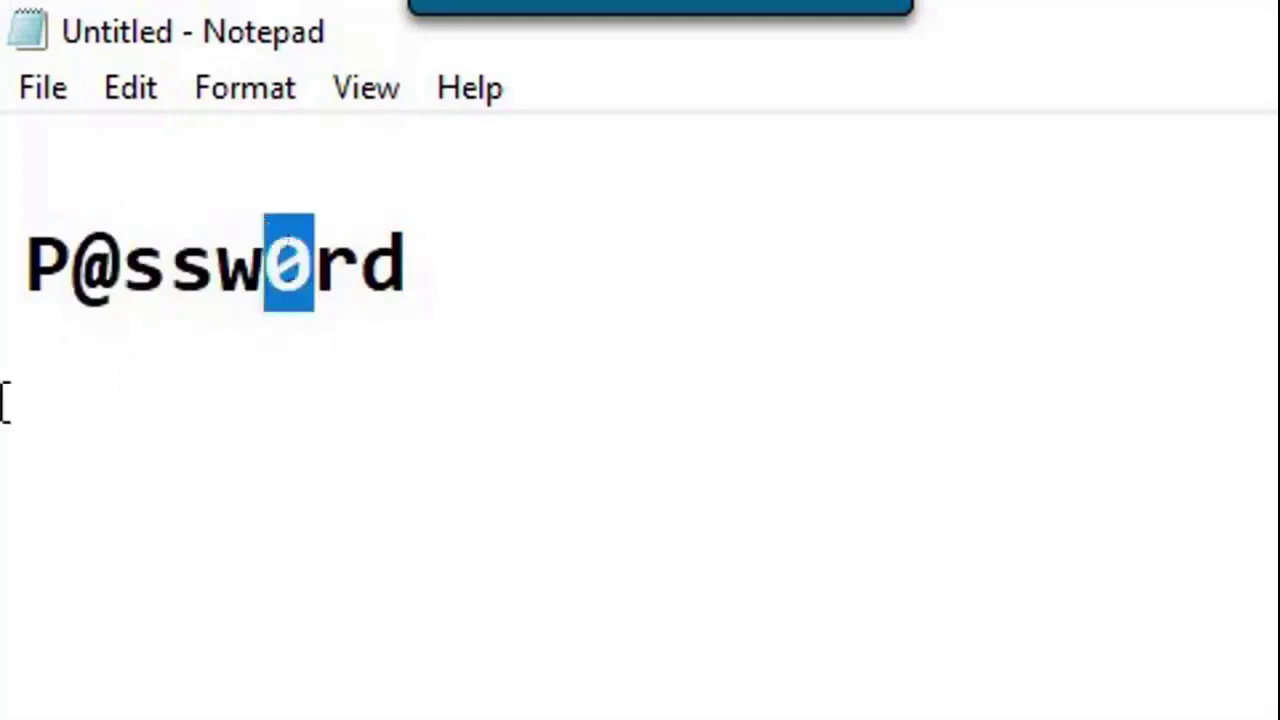
{"action": "left_click_drag", "start_coordinate": [67, 288], "coordinate": [14, 268]}
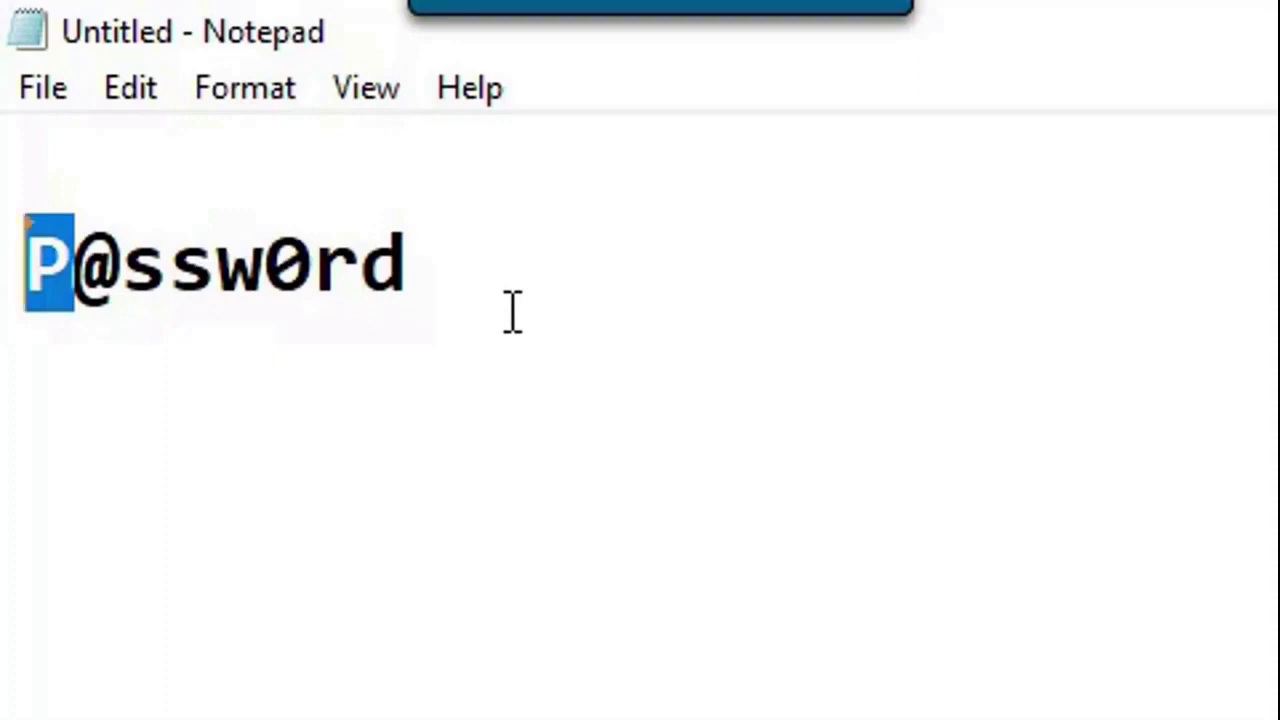
{"action": "left_click_drag", "start_coordinate": [490, 280], "coordinate": [5, 225]}
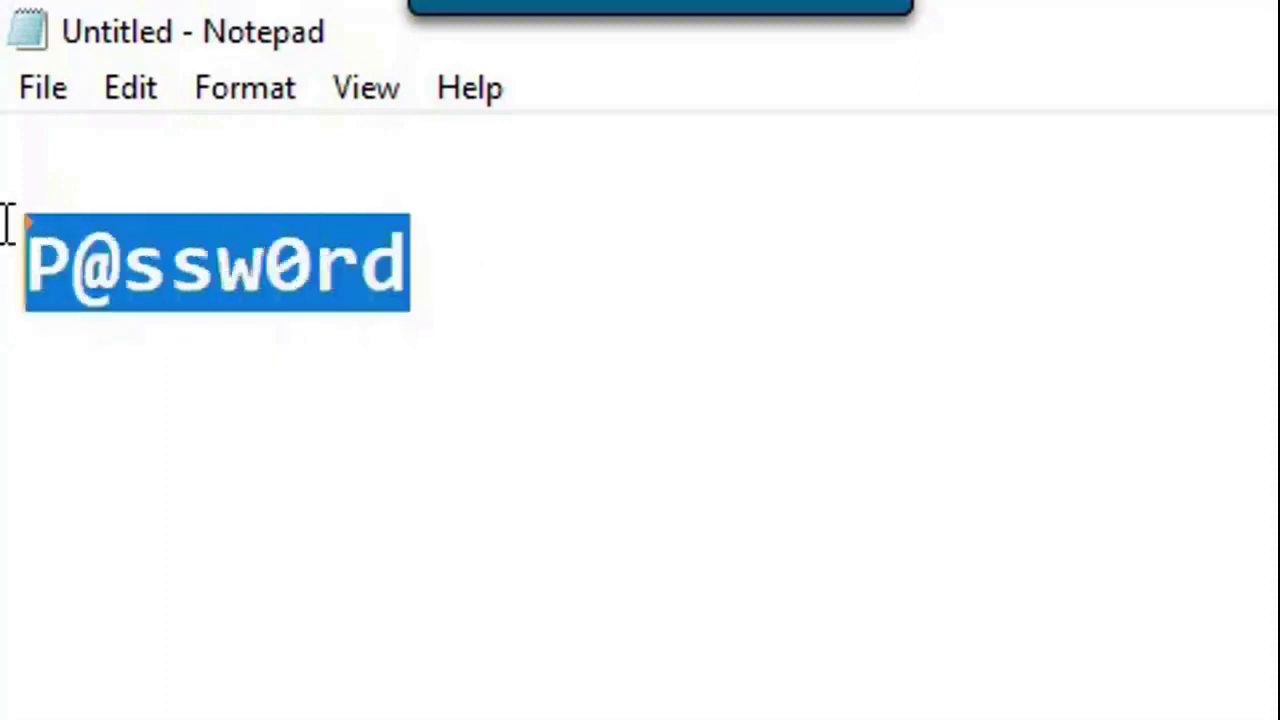
{"action": "left_click", "coordinate": [459, 259]}
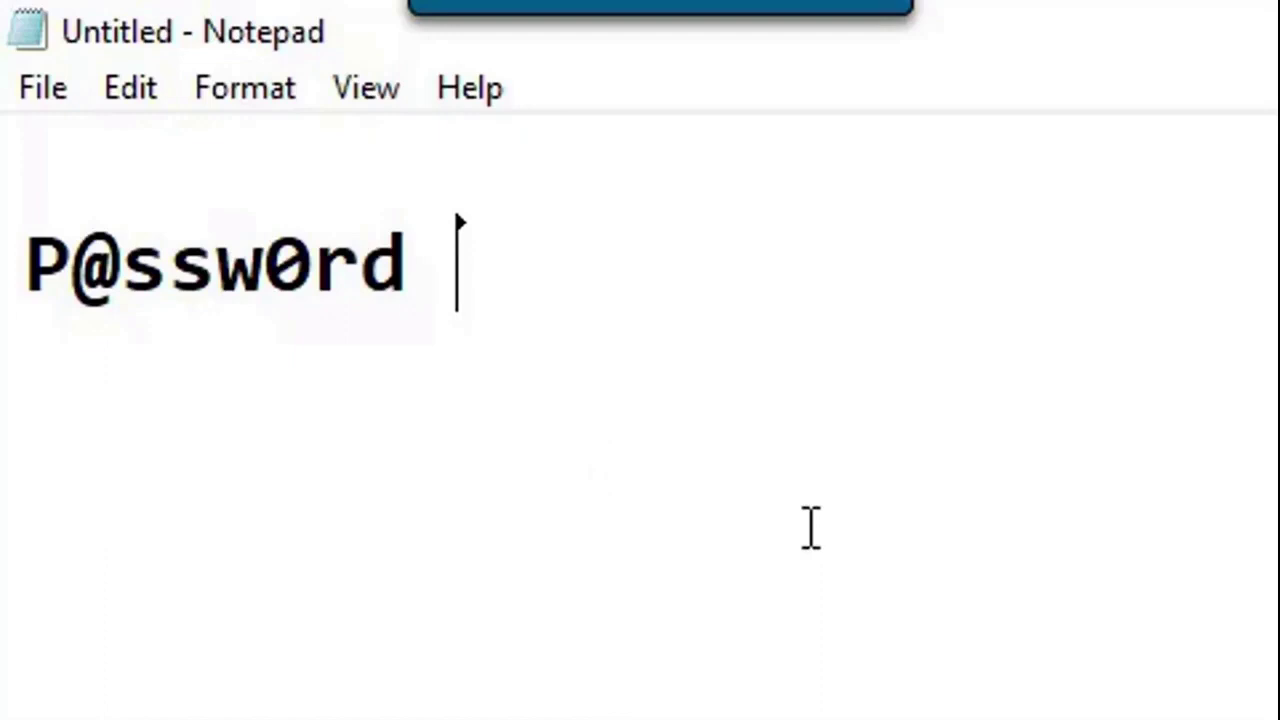
Highlight the sample password line, deselect it, and add an empty line below.
{"action": "left_click_drag", "start_coordinate": [495, 245], "coordinate": [120, 197]}
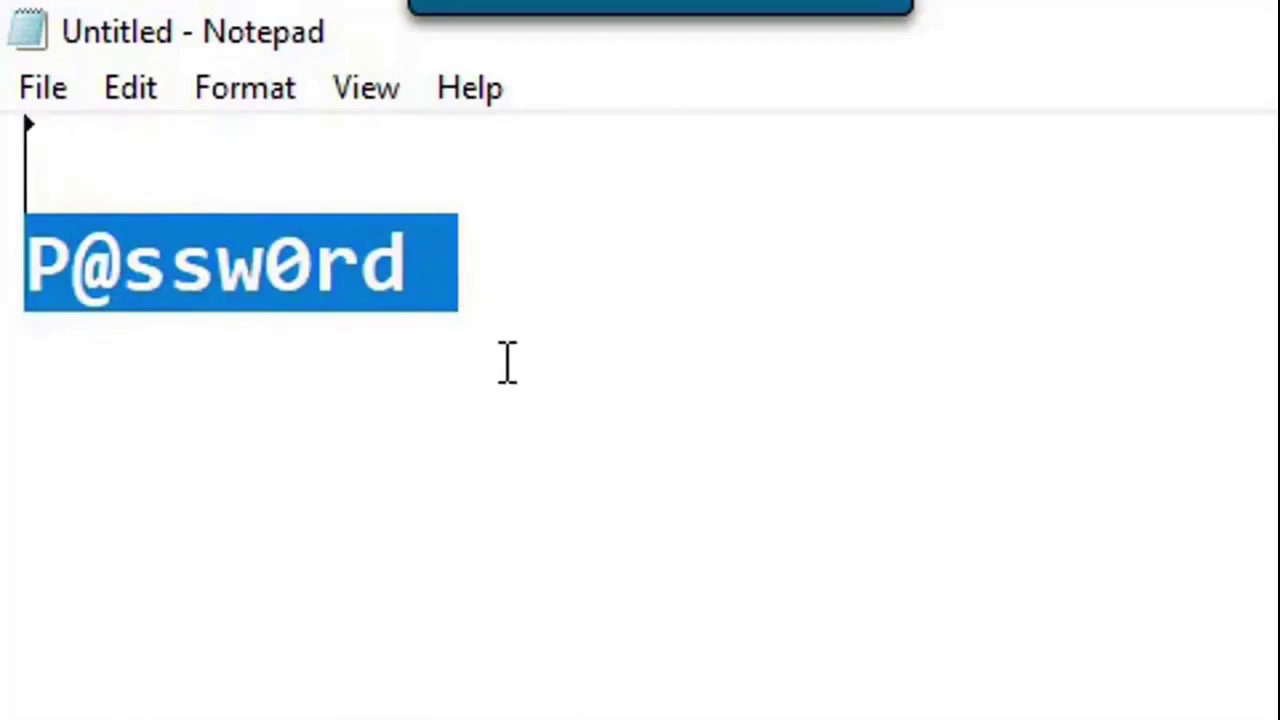
{"action": "left_click", "coordinate": [459, 288]}
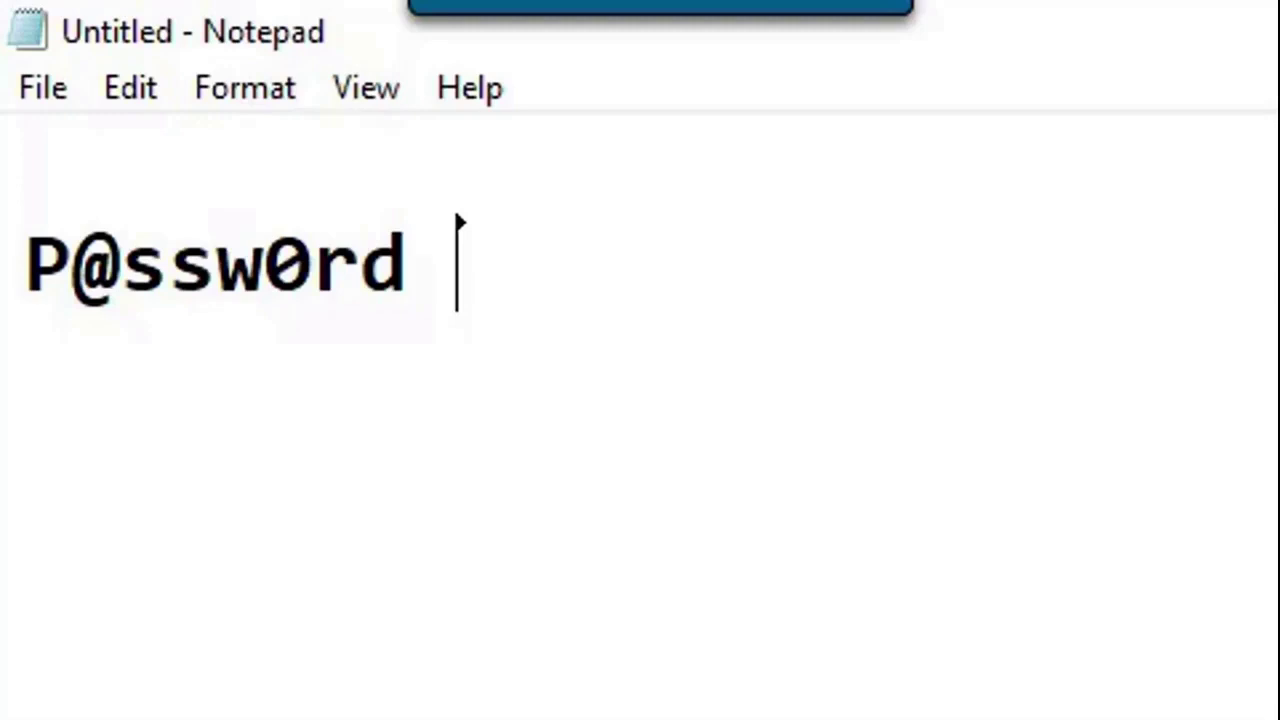
{"action": "key", "text": "Return"}
{"action": "key", "text": "Return"}
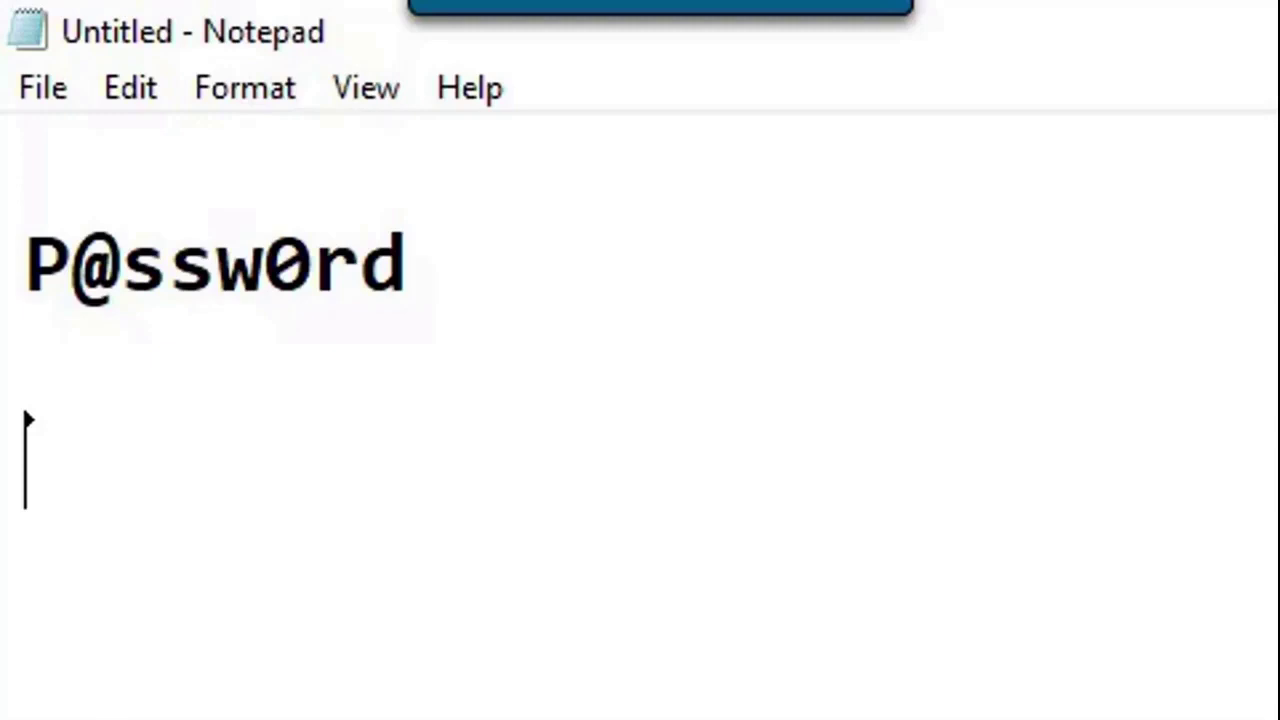
Fix a typo and type the sample password followed by _fc as the second entry.
{"action": "type", "text": "O@"}
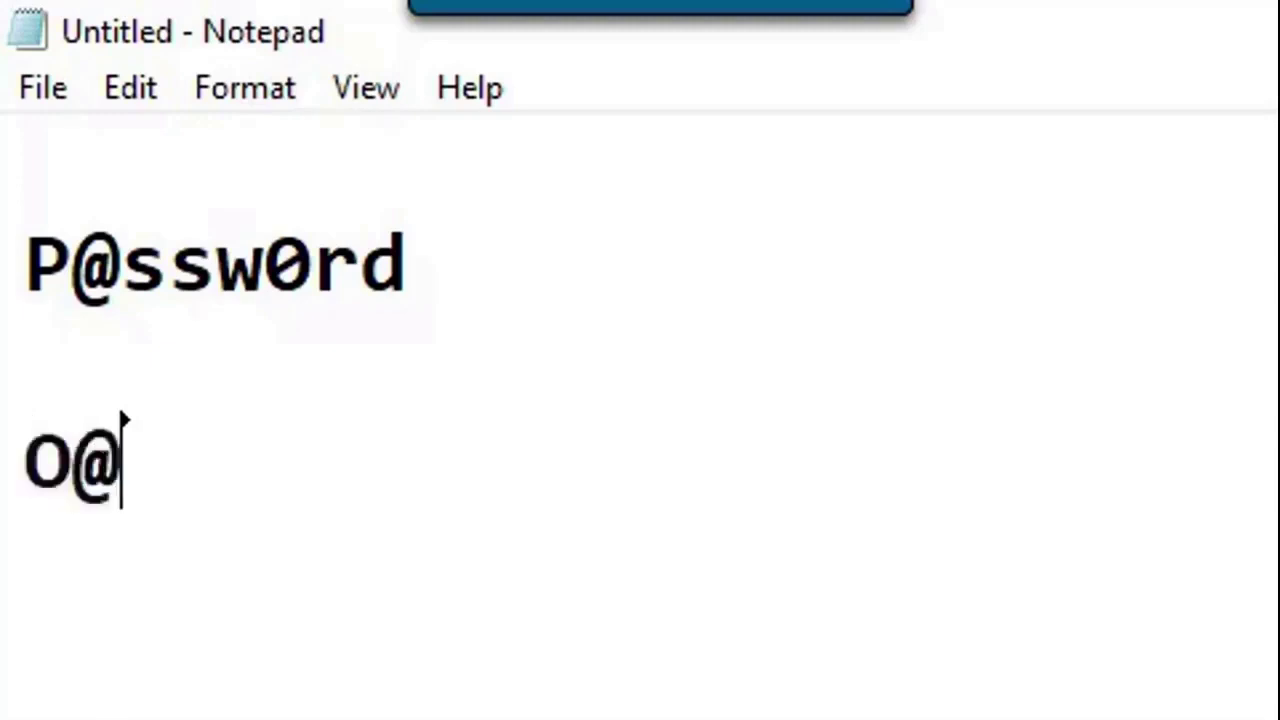
{"action": "key", "text": "BackSpace"}
{"action": "key", "text": "BackSpace"}
{"action": "key", "text": "BackSpace"}
{"action": "key", "text": "Return"}
{"action": "type", "text": "P"}
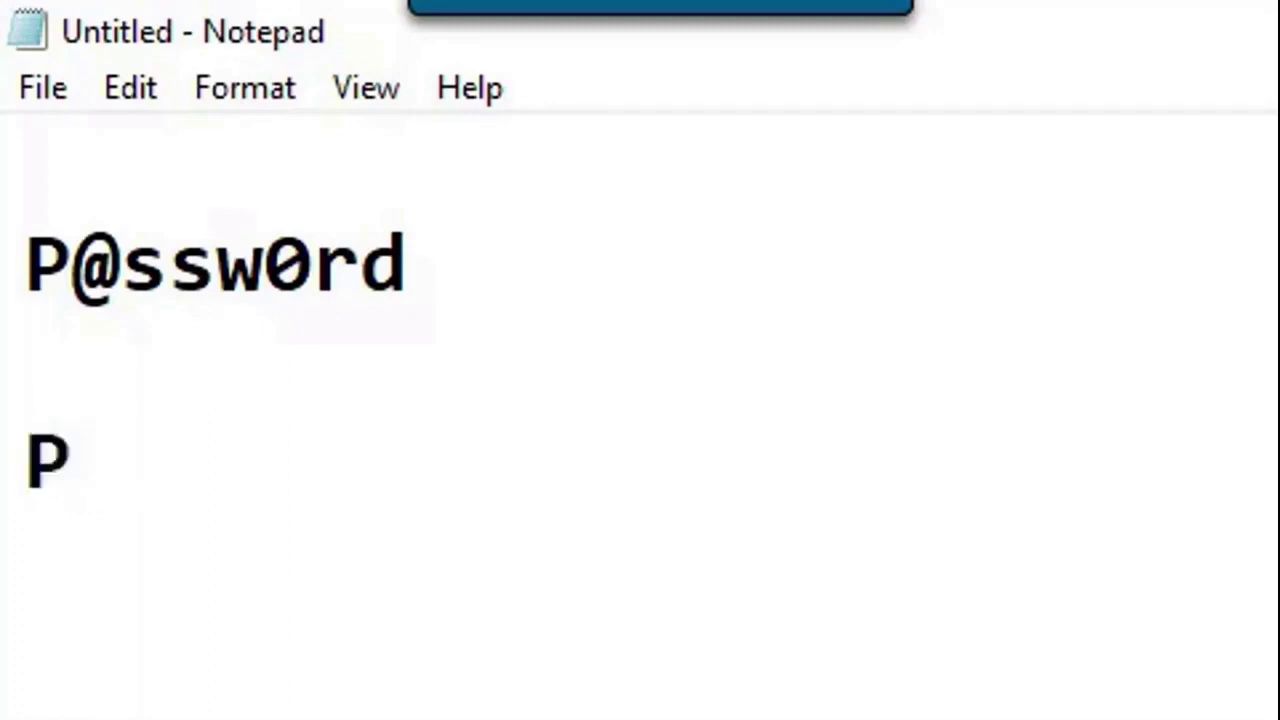
{"action": "type", "text": "@ssw0rd"}
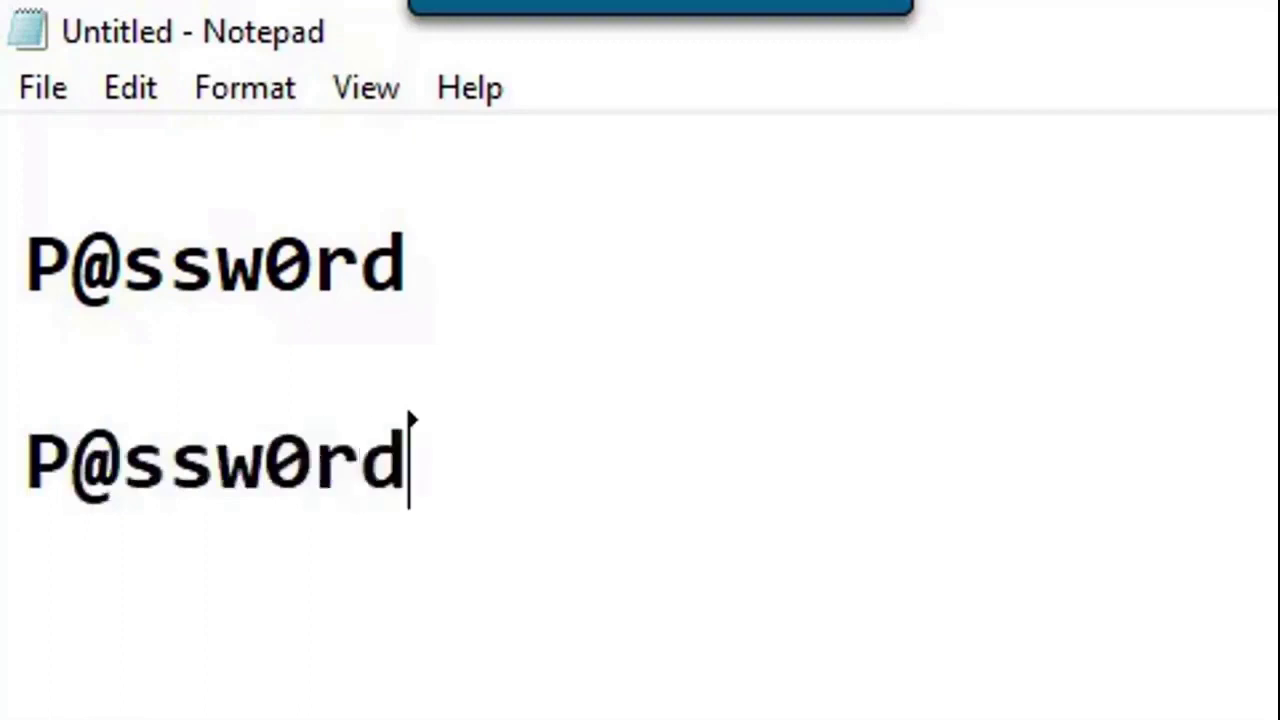
{"action": "type", "text": "_"}
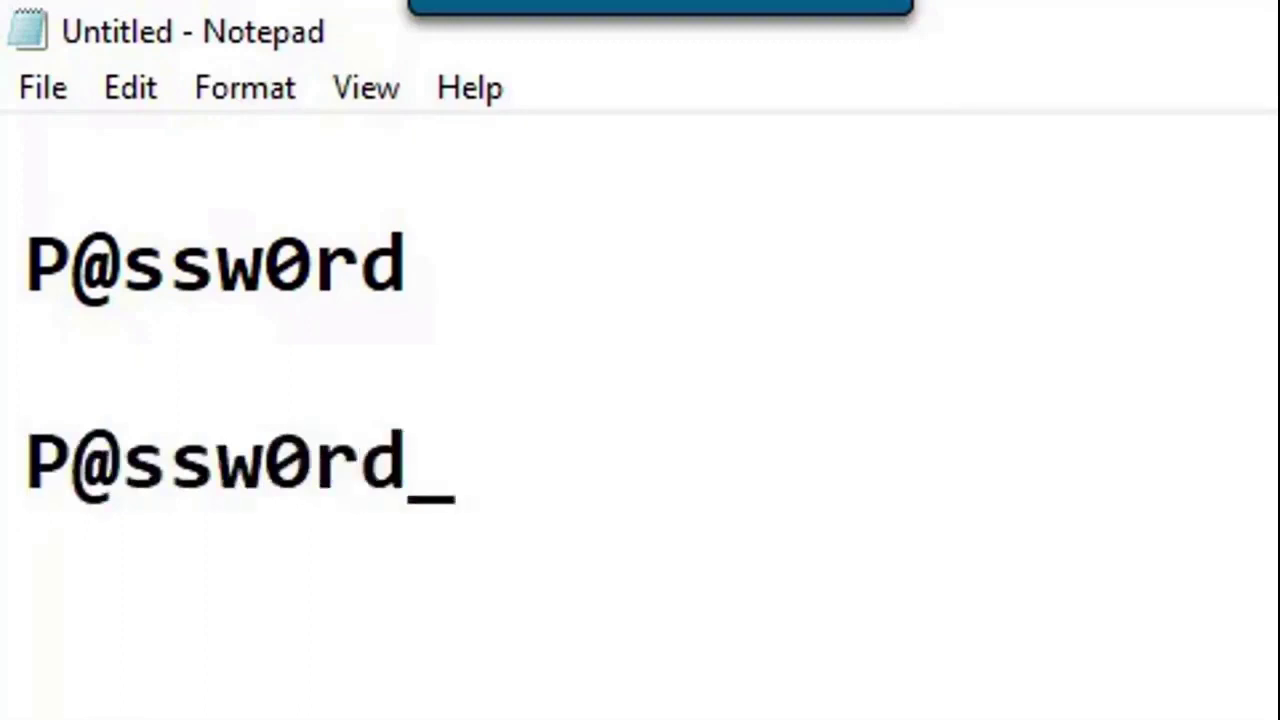
{"action": "type", "text": "fc"}
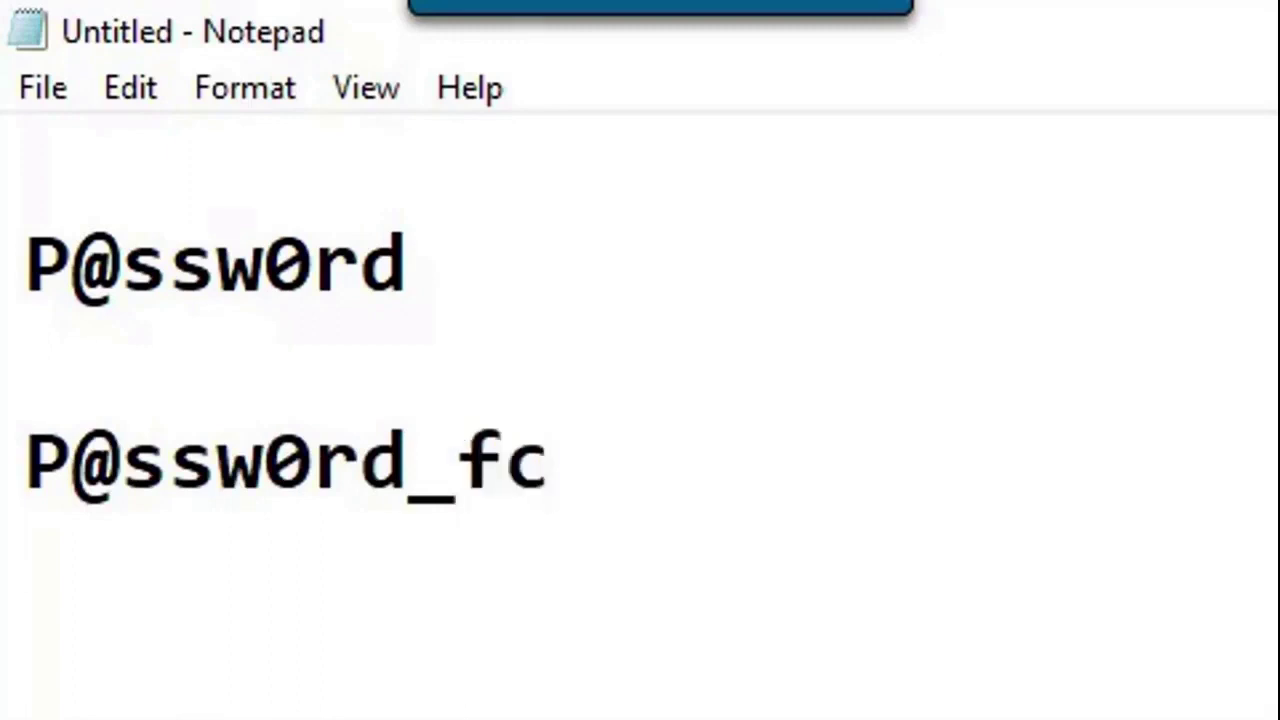
{"action": "left_click_drag", "start_coordinate": [408, 262], "coordinate": [52, 208]}
{"action": "left_click", "coordinate": [577, 503]}
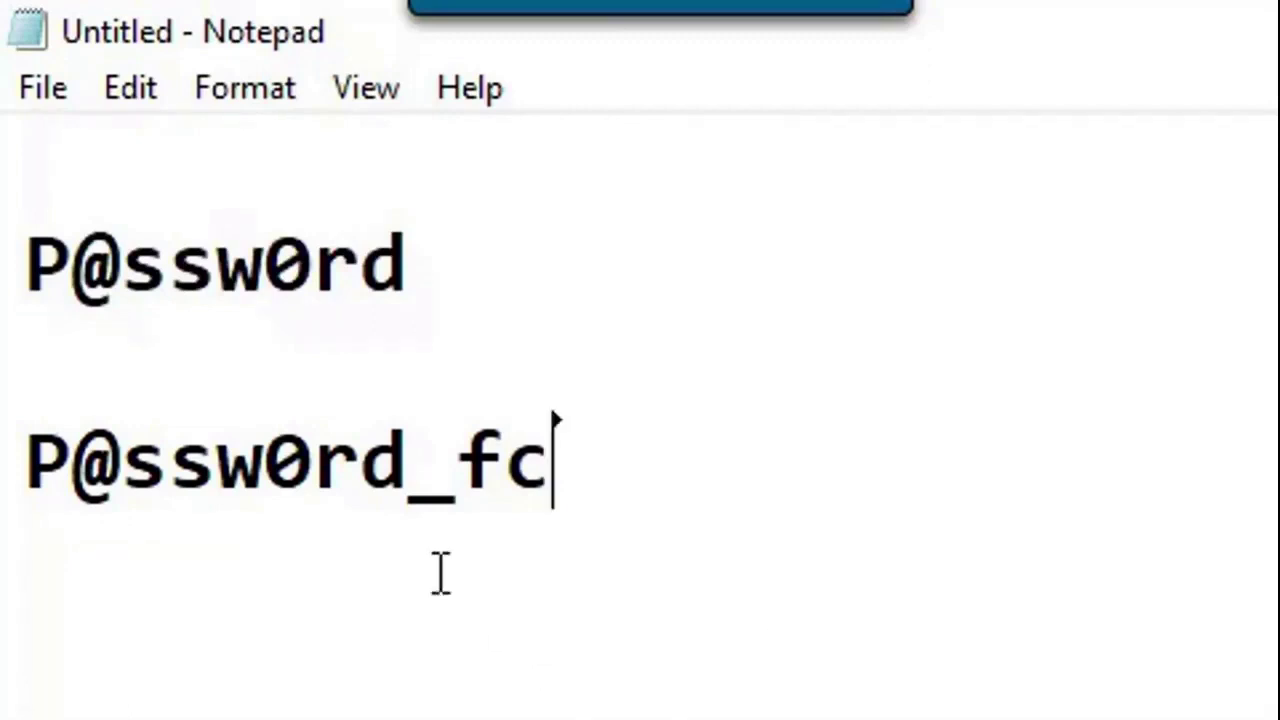
Mark the base word and _fc suffix, then paste the sample password a line below.
{"action": "left_click_drag", "start_coordinate": [411, 463], "coordinate": [30, 440]}
{"action": "key", "text": "ctrl+c"}
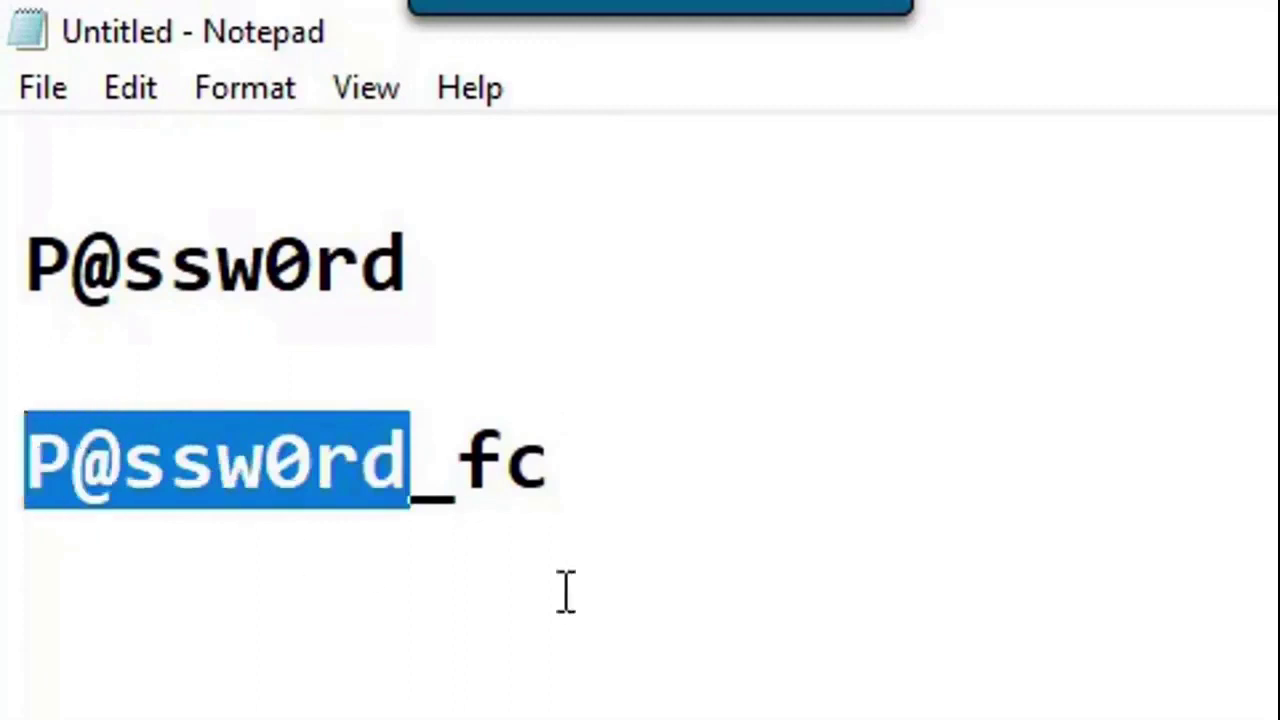
{"action": "left_click_drag", "start_coordinate": [590, 471], "coordinate": [483, 455]}
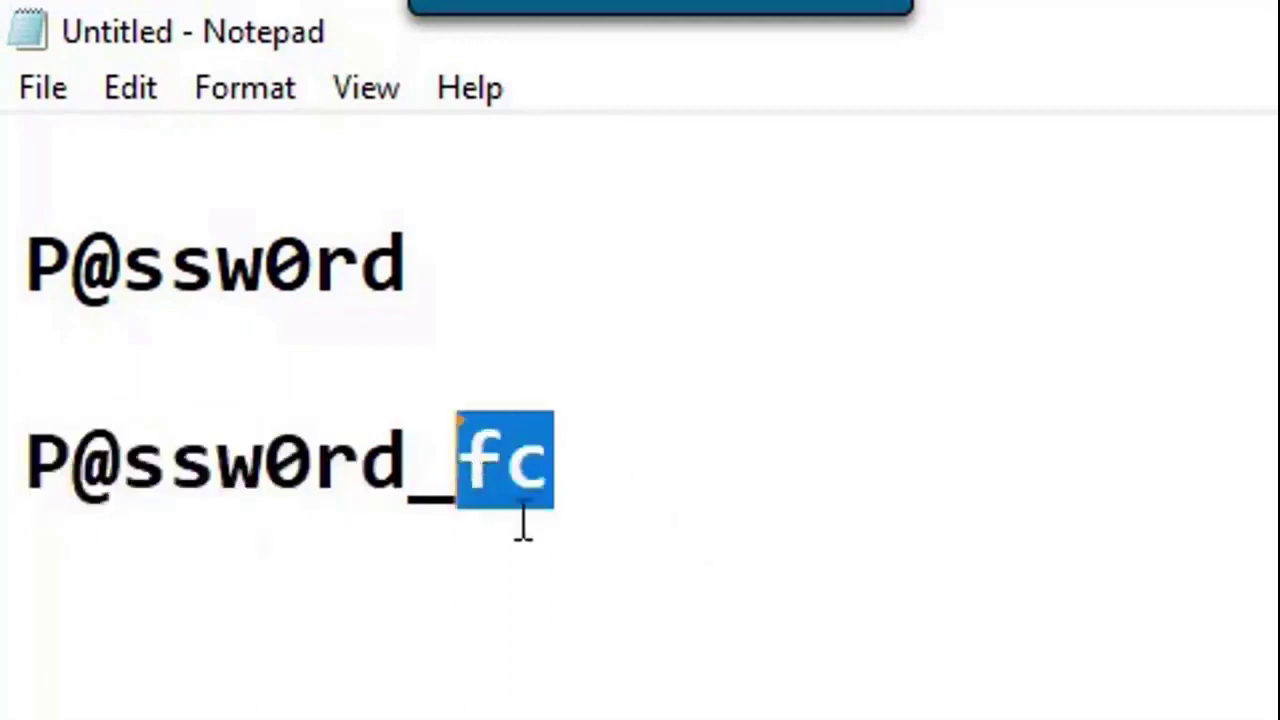
{"action": "left_click", "coordinate": [606, 480]}
{"action": "key", "text": "Return"}
{"action": "key", "text": "Return"}
{"action": "key", "text": "Return"}
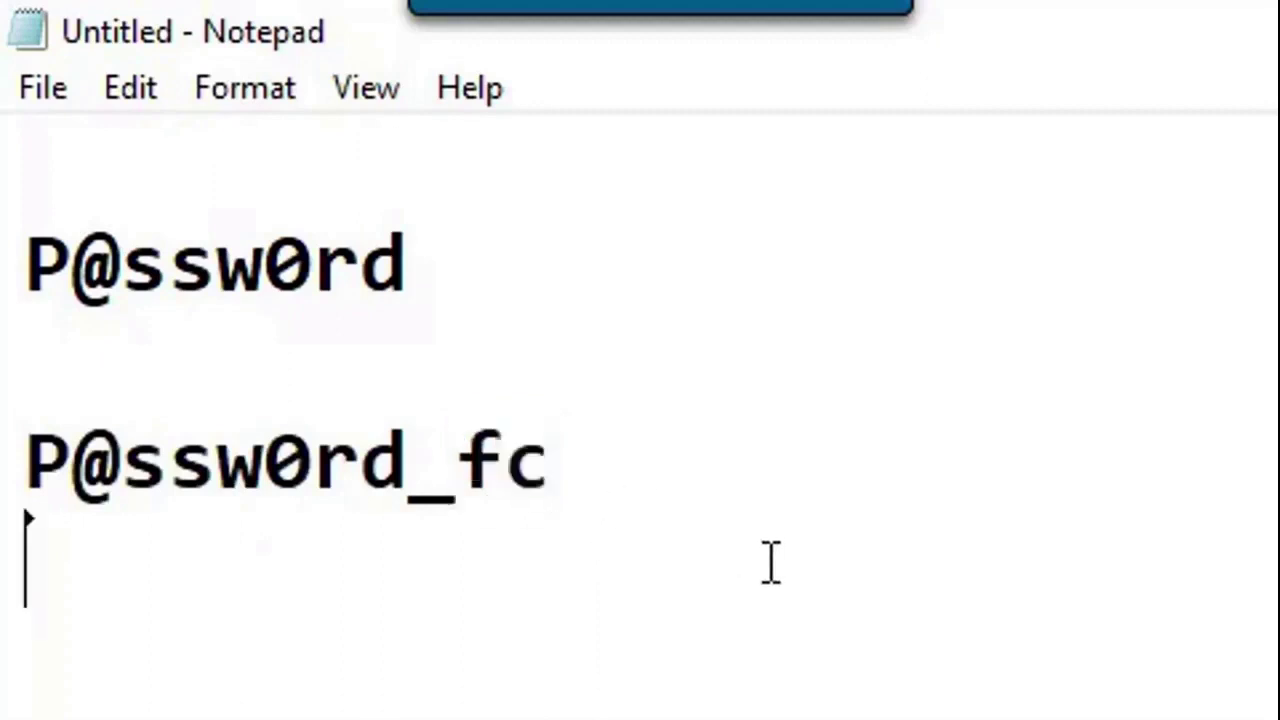
{"action": "key", "text": "ctrl+v"}
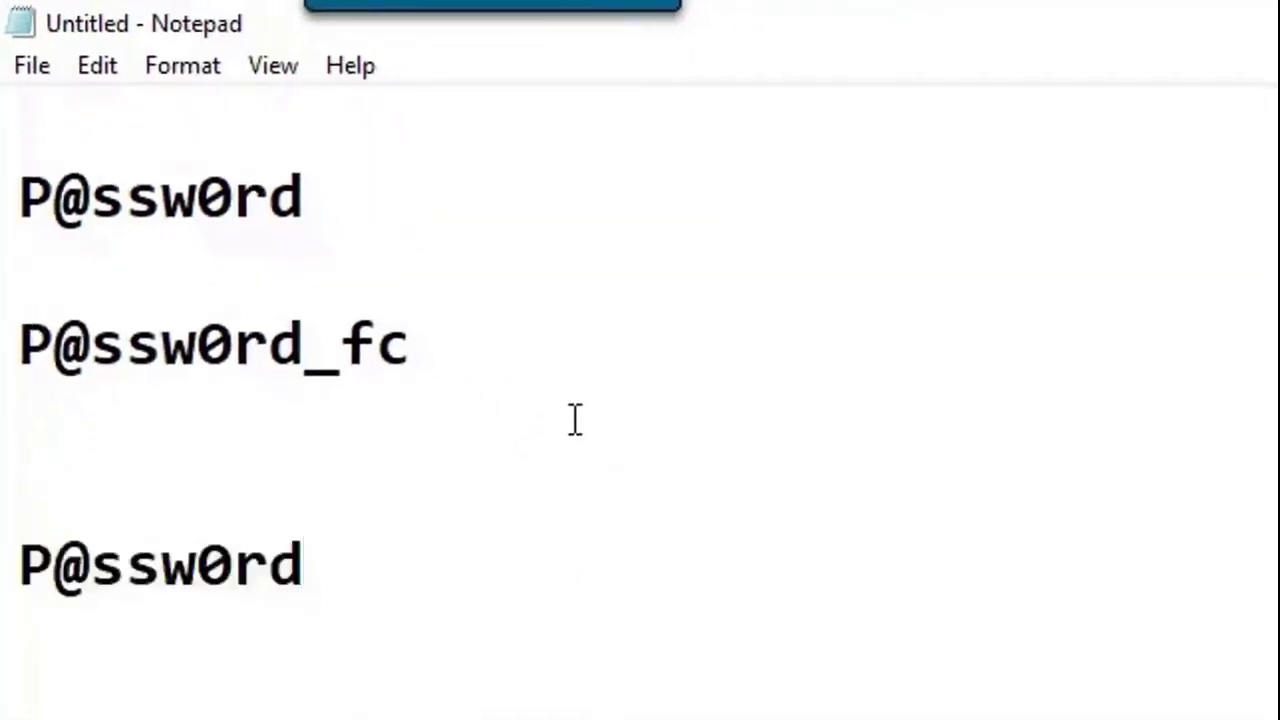
Append -TW to the pasted password and highlight each entry to compare the variants.
{"action": "type", "text": "-TW"}
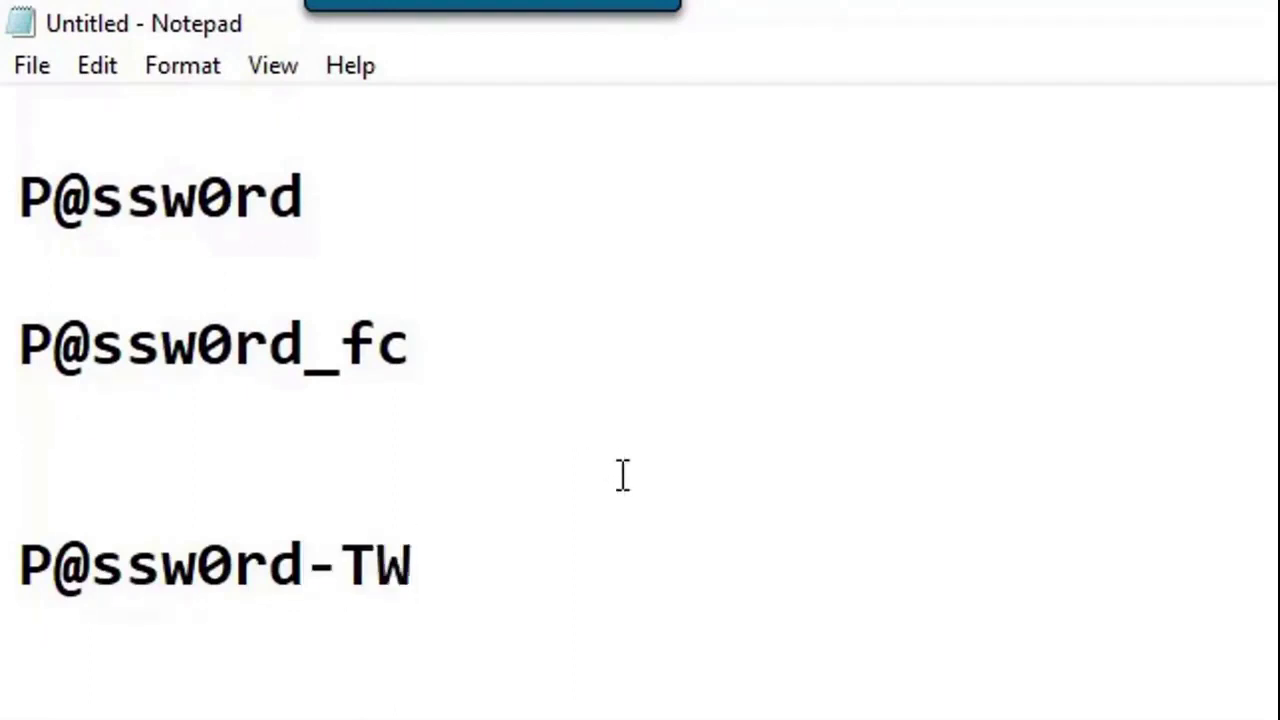
{"action": "left_click_drag", "start_coordinate": [344, 200], "coordinate": [5, 190]}
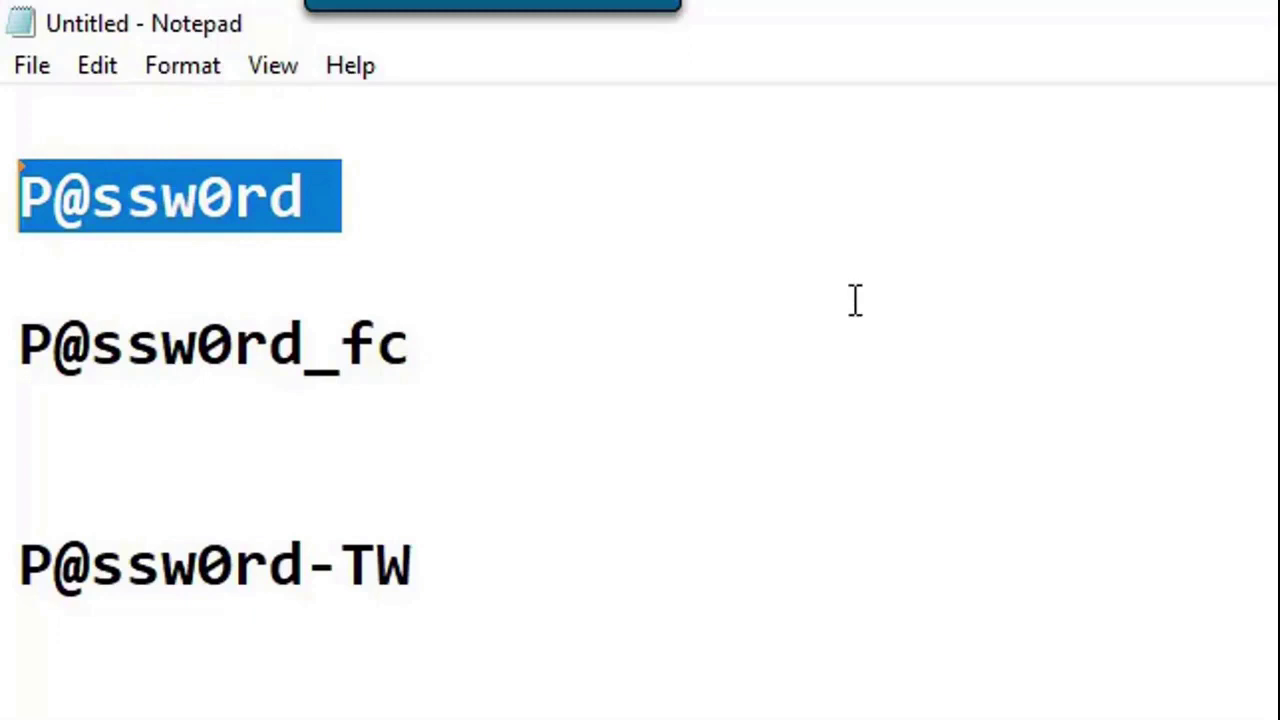
{"action": "left_click", "coordinate": [362, 196]}
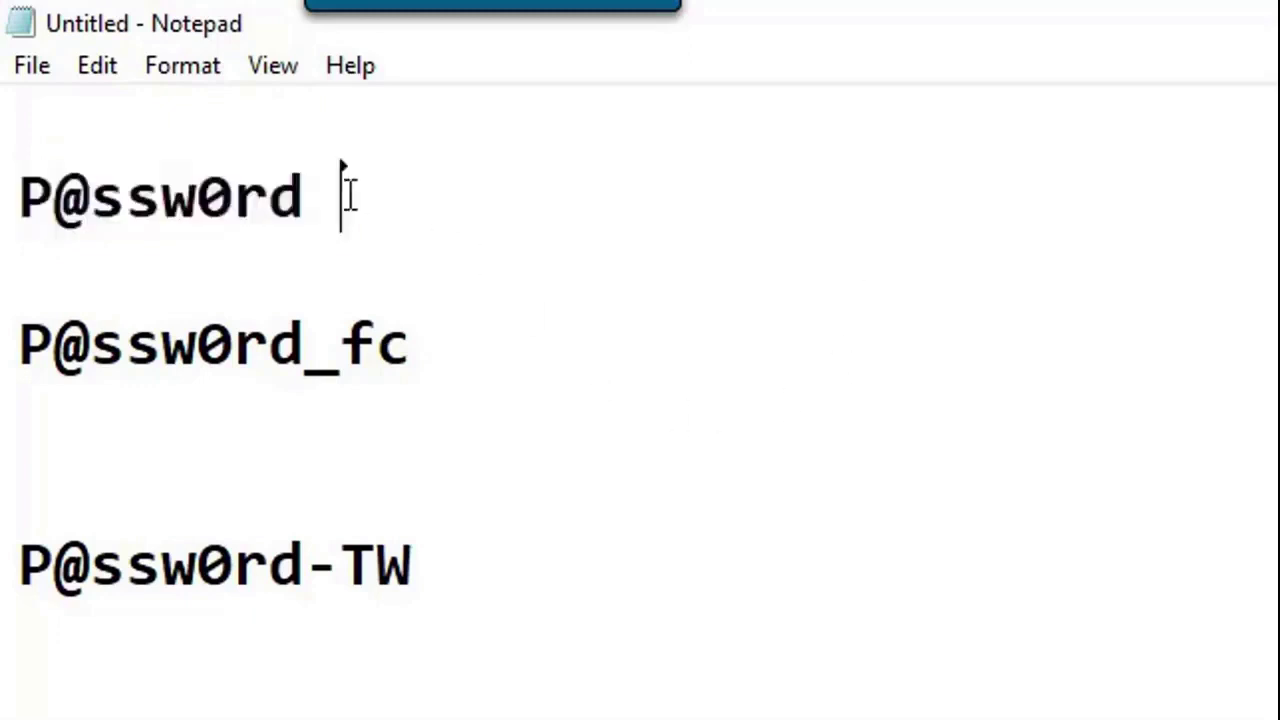
{"action": "left_click_drag", "start_coordinate": [318, 193], "coordinate": [5, 186]}
{"action": "key", "text": "ctrl+c"}
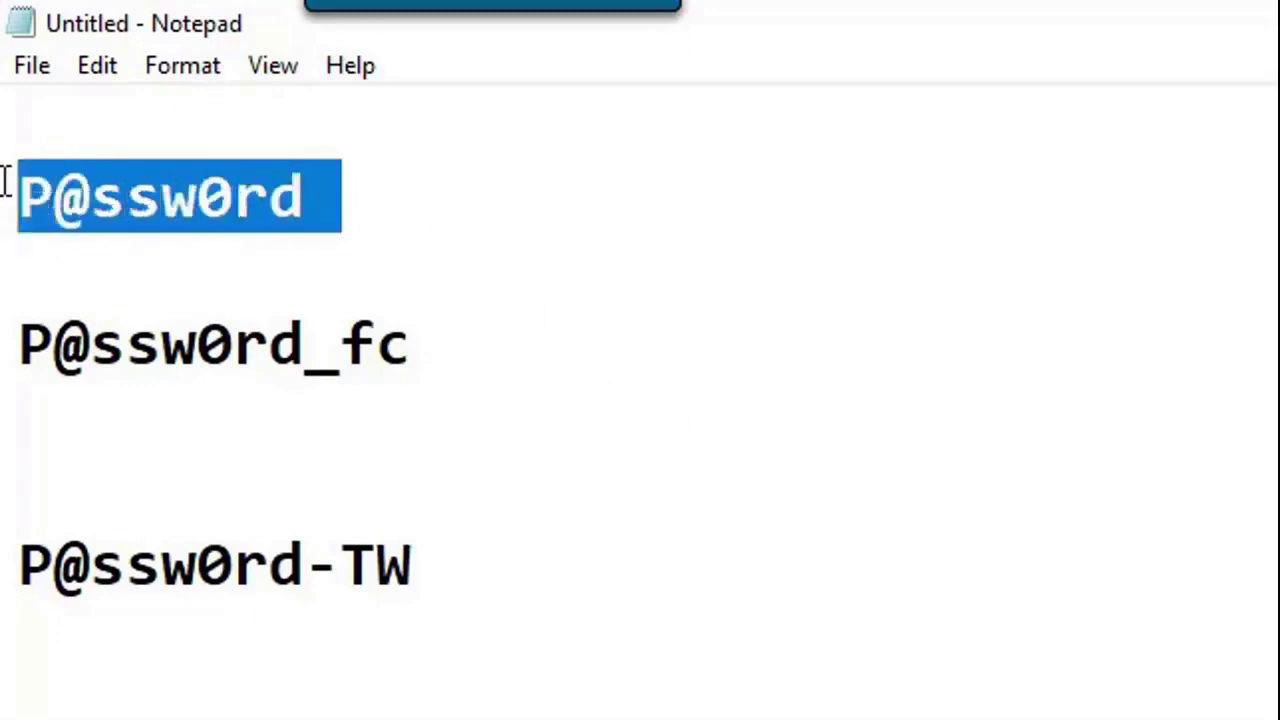
{"action": "left_click", "coordinate": [6, 388]}
{"action": "left_click_drag", "start_coordinate": [491, 329], "coordinate": [8, 340]}
{"action": "left_click_drag", "start_coordinate": [529, 546], "coordinate": [6, 539]}
{"action": "left_click", "coordinate": [543, 357]}
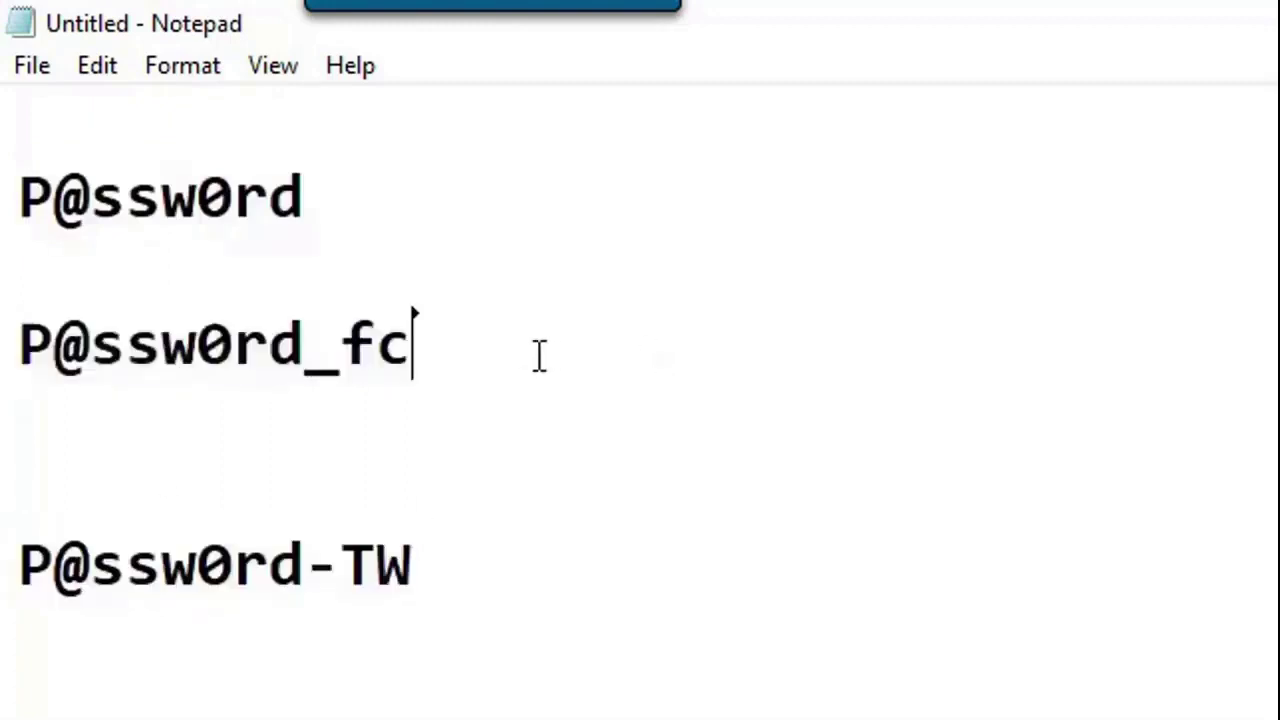
{"action": "left_click", "coordinate": [480, 565]}
Add two new lines: the sample password followed by +gm, then followed by +ya.
{"action": "key", "text": "Return"}
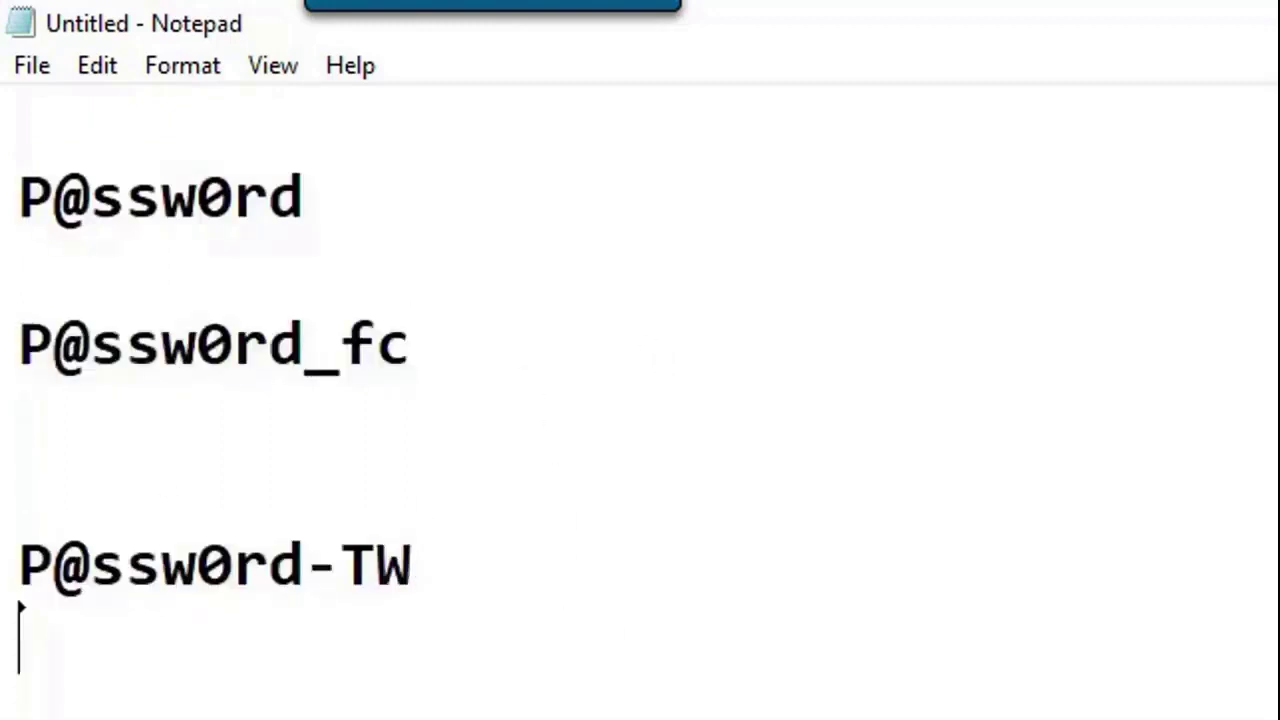
{"action": "key", "text": "ctrl+v"}
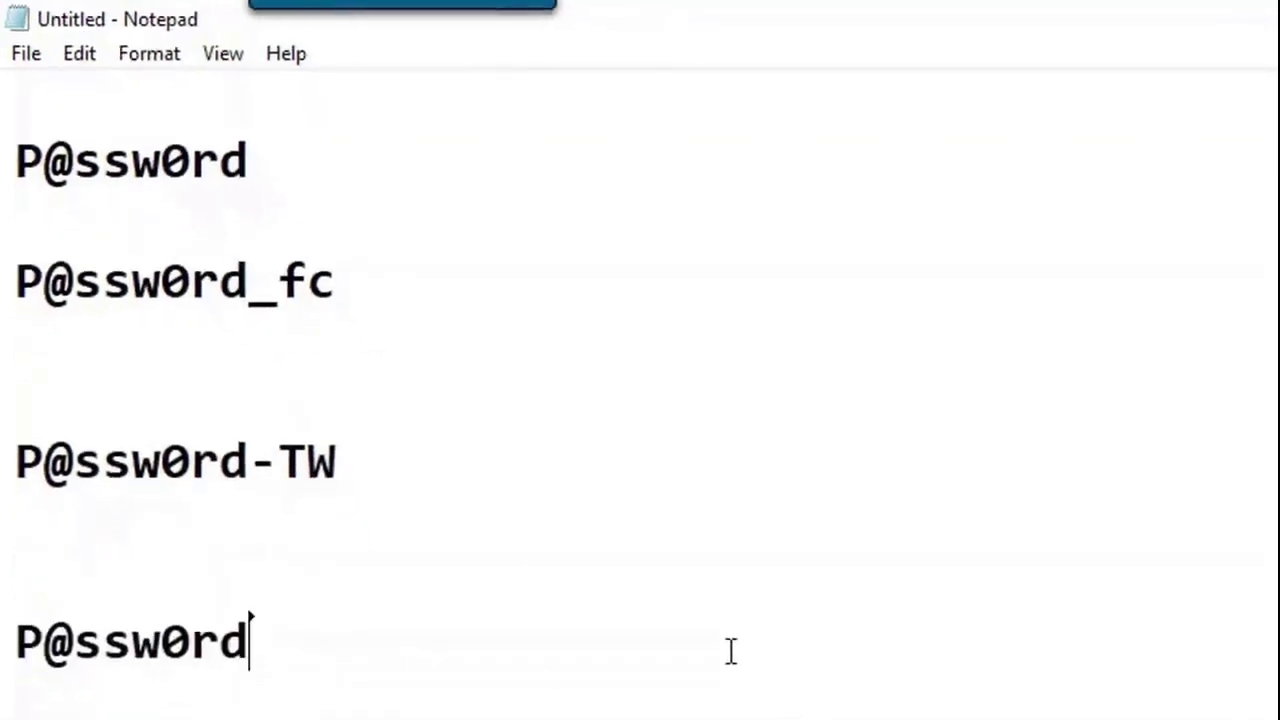
{"action": "type", "text": "+gm"}
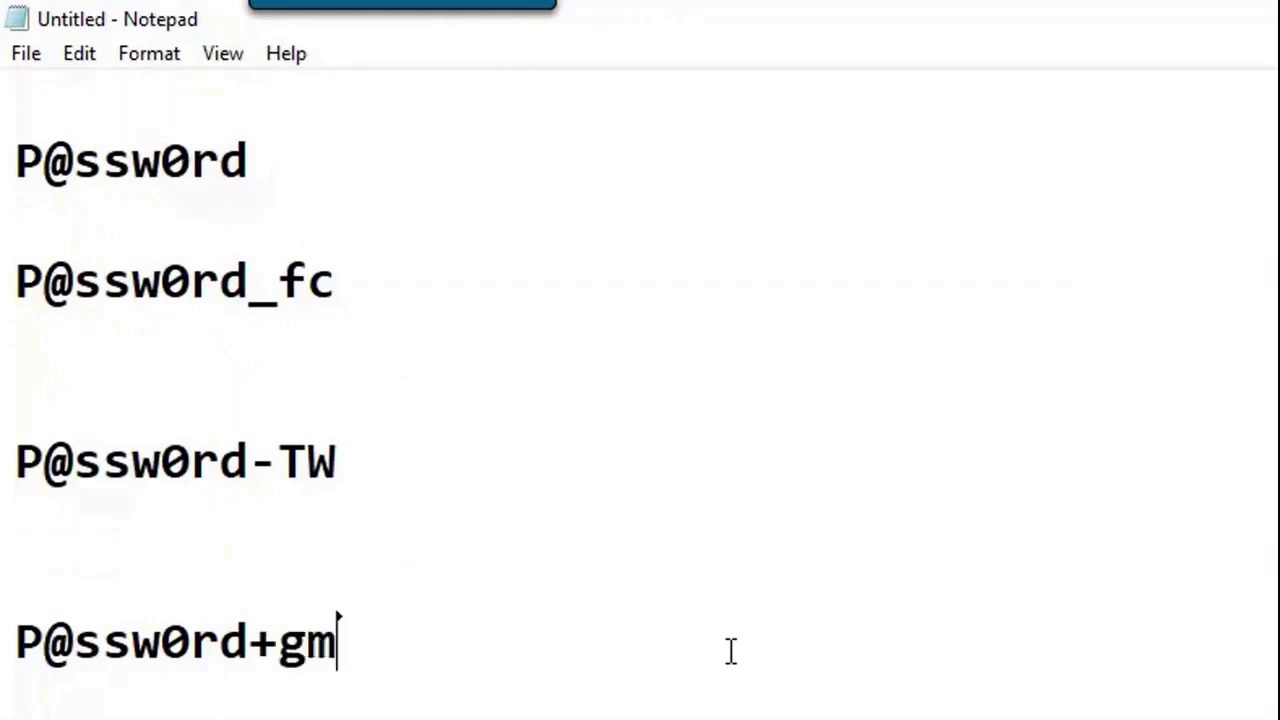
{"action": "key", "text": "Return"}
{"action": "type", "text": "P@ssw0rdP@ssw0rd+ya"}
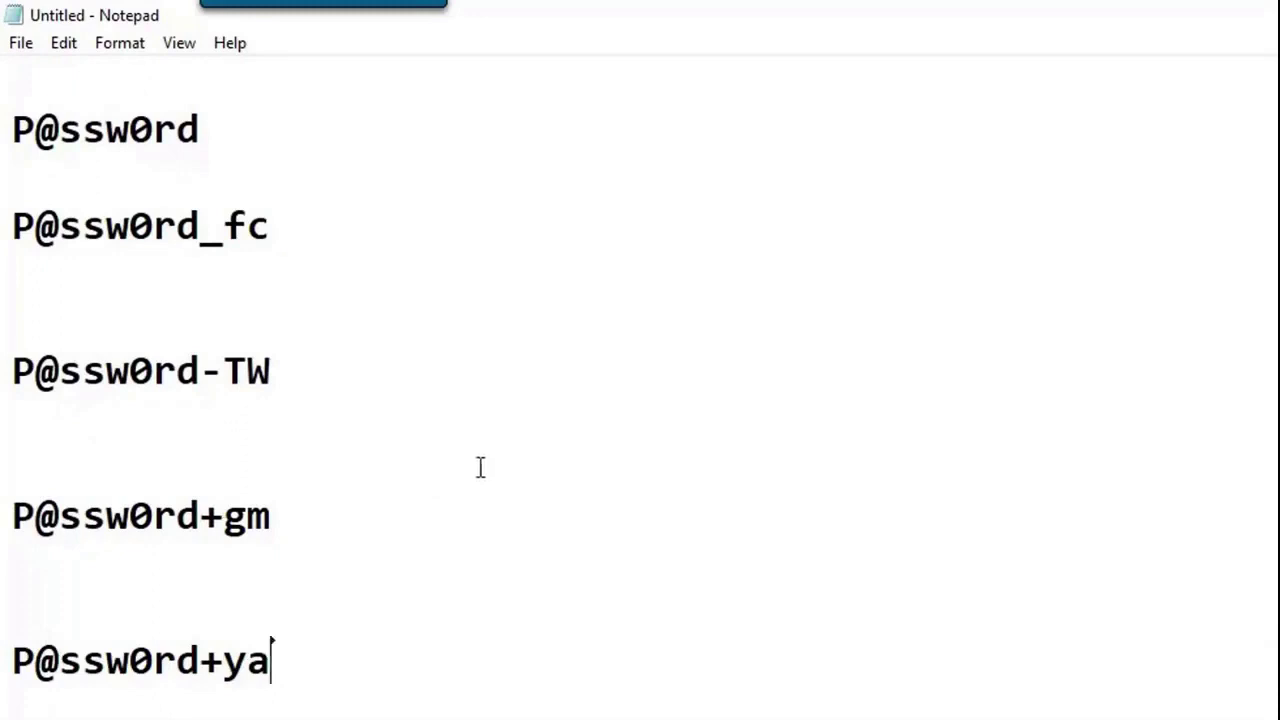
Highlight the site suffix, substituted characters and base password, then close Notepad without saving.
{"action": "left_click_drag", "start_coordinate": [274, 240], "coordinate": [224, 232]}
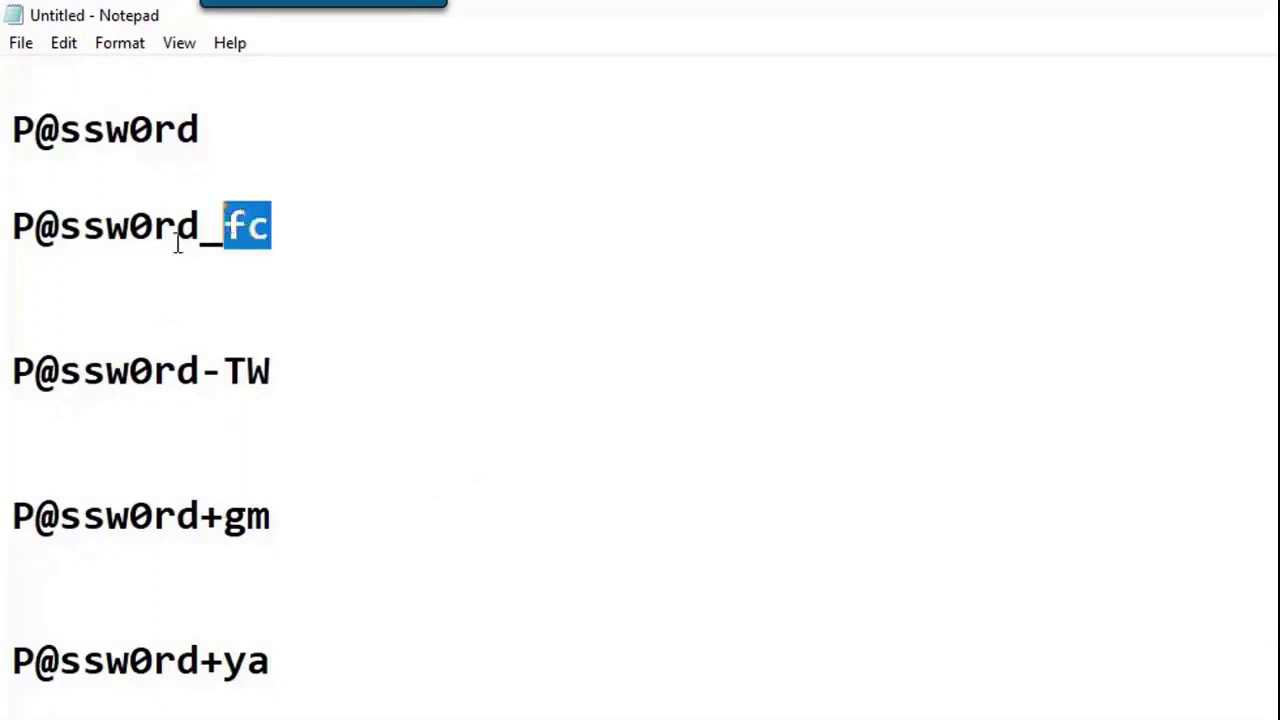
{"action": "left_click_drag", "start_coordinate": [71, 224], "coordinate": [12, 226]}
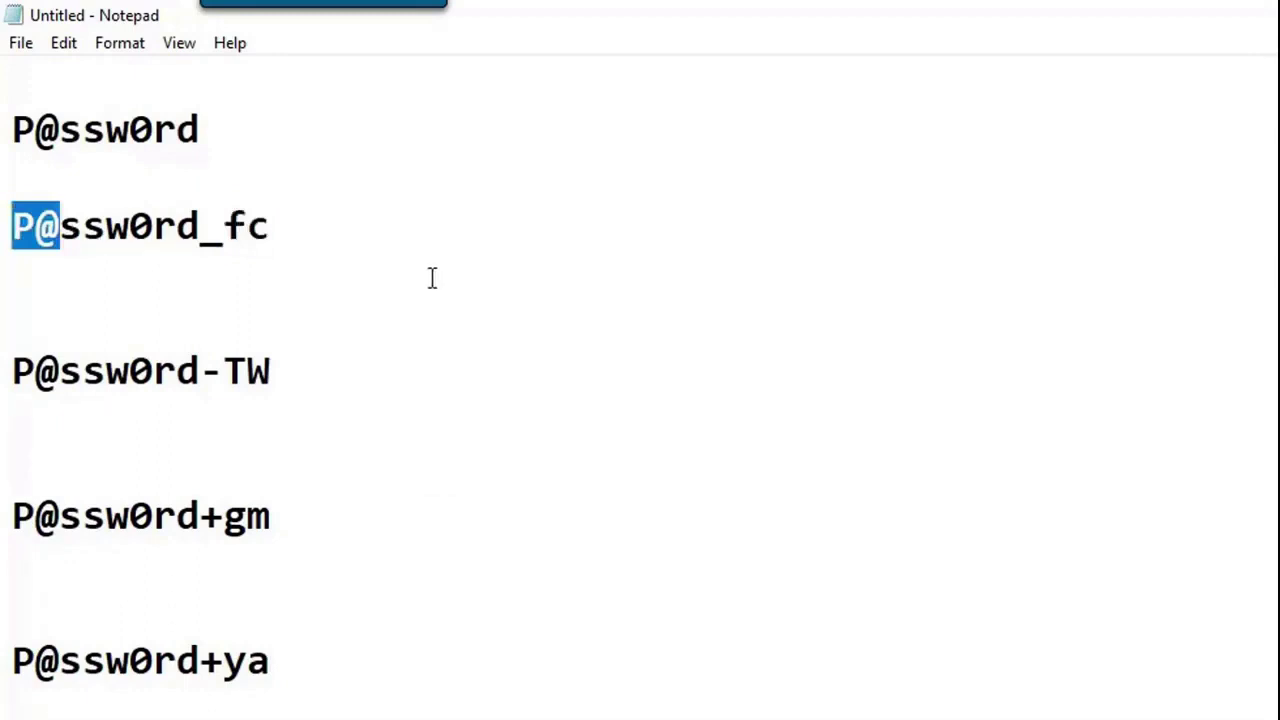
{"action": "left_click_drag", "start_coordinate": [224, 128], "coordinate": [3, 135]}
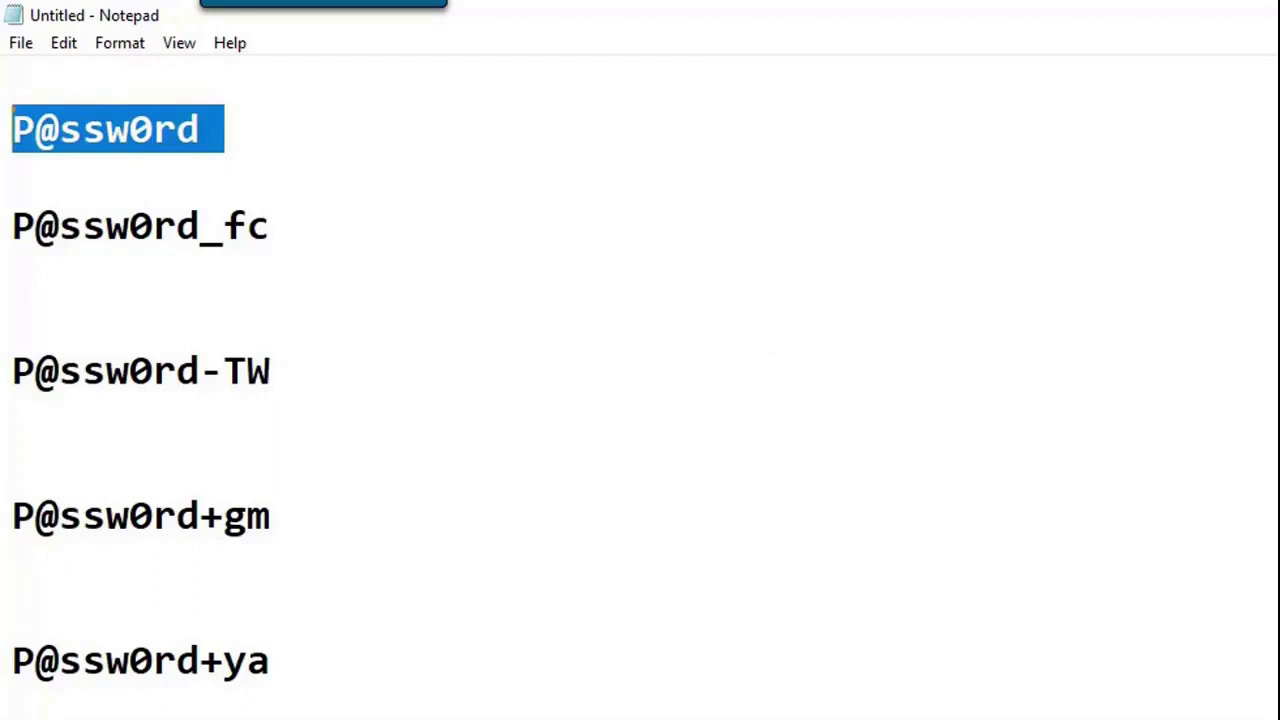
{"action": "left_click", "coordinate": [1256, 10]}
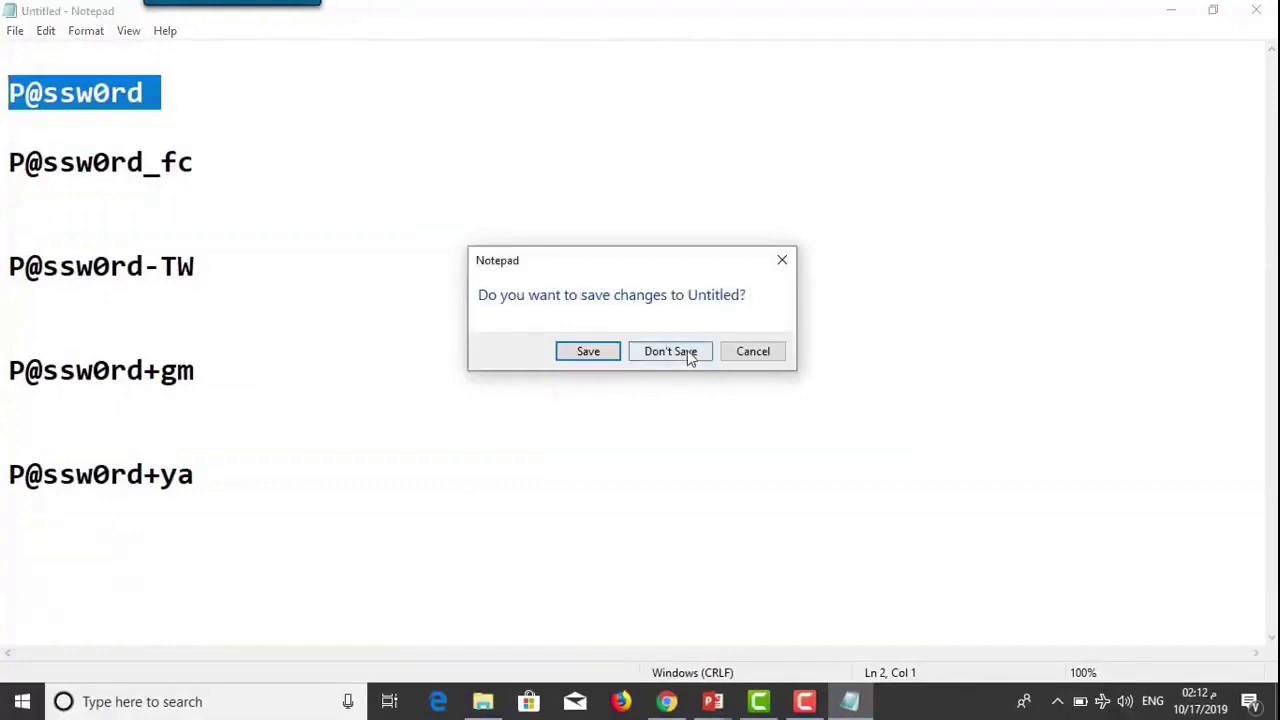
{"action": "left_click", "coordinate": [688, 352]}
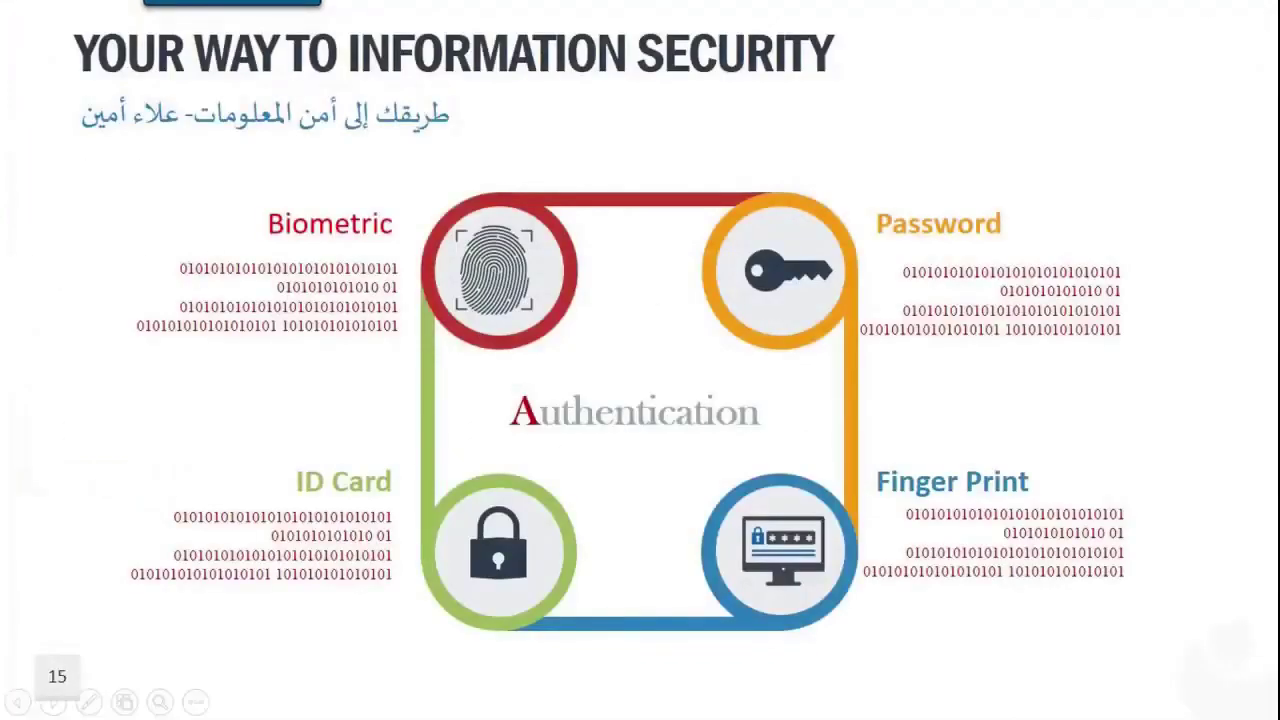
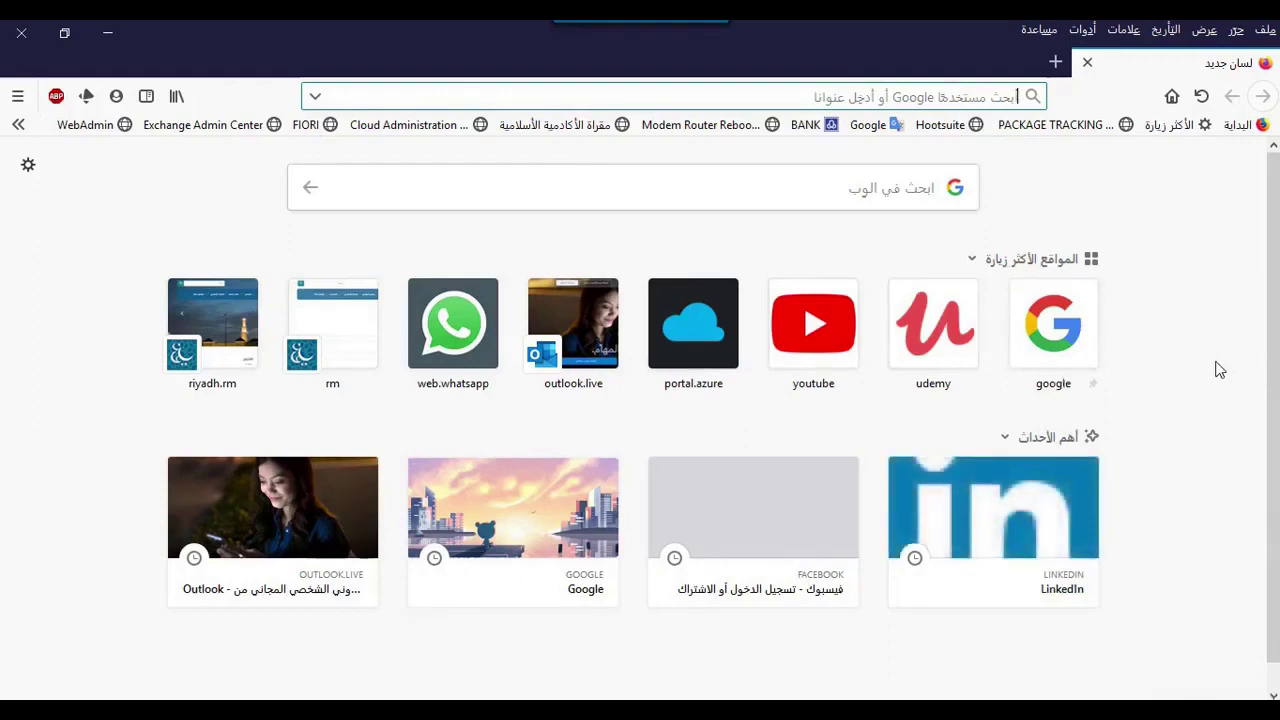
Visit the Google homepage, then open the Lightbeam tracking graph in a new tab.
{"action": "left_click", "coordinate": [1098, 350]}
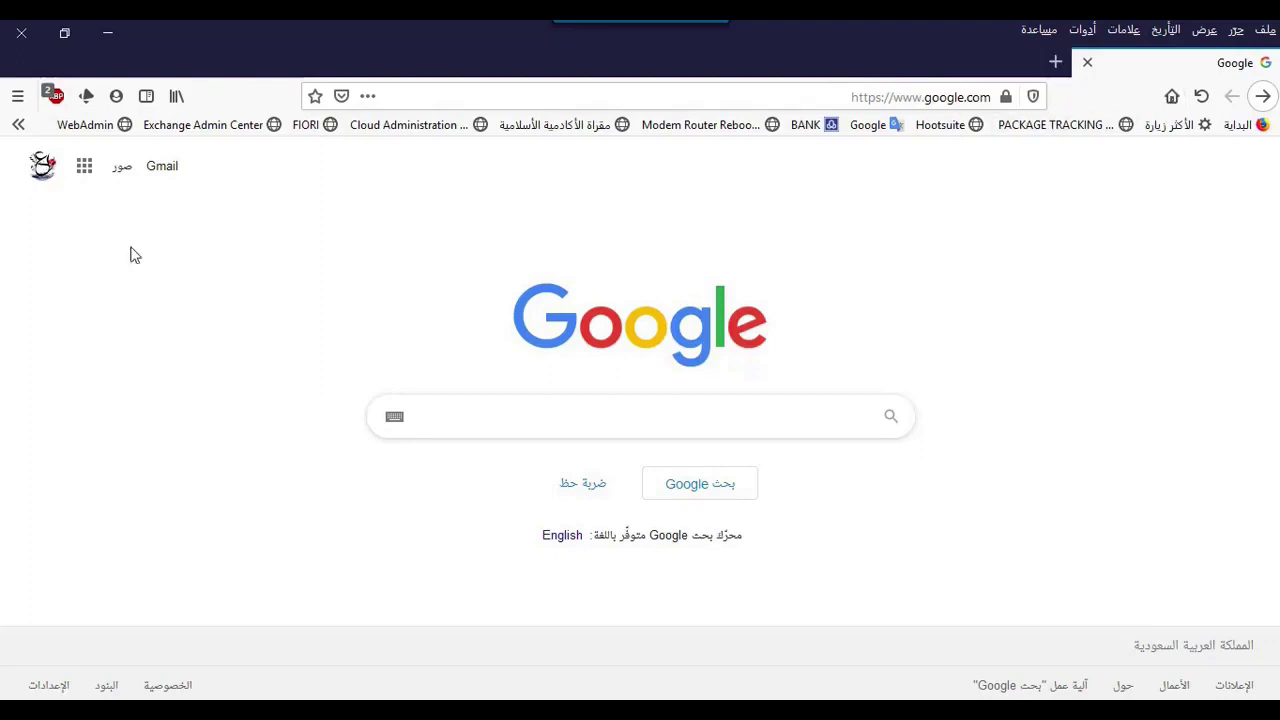
{"action": "left_click", "coordinate": [88, 102]}
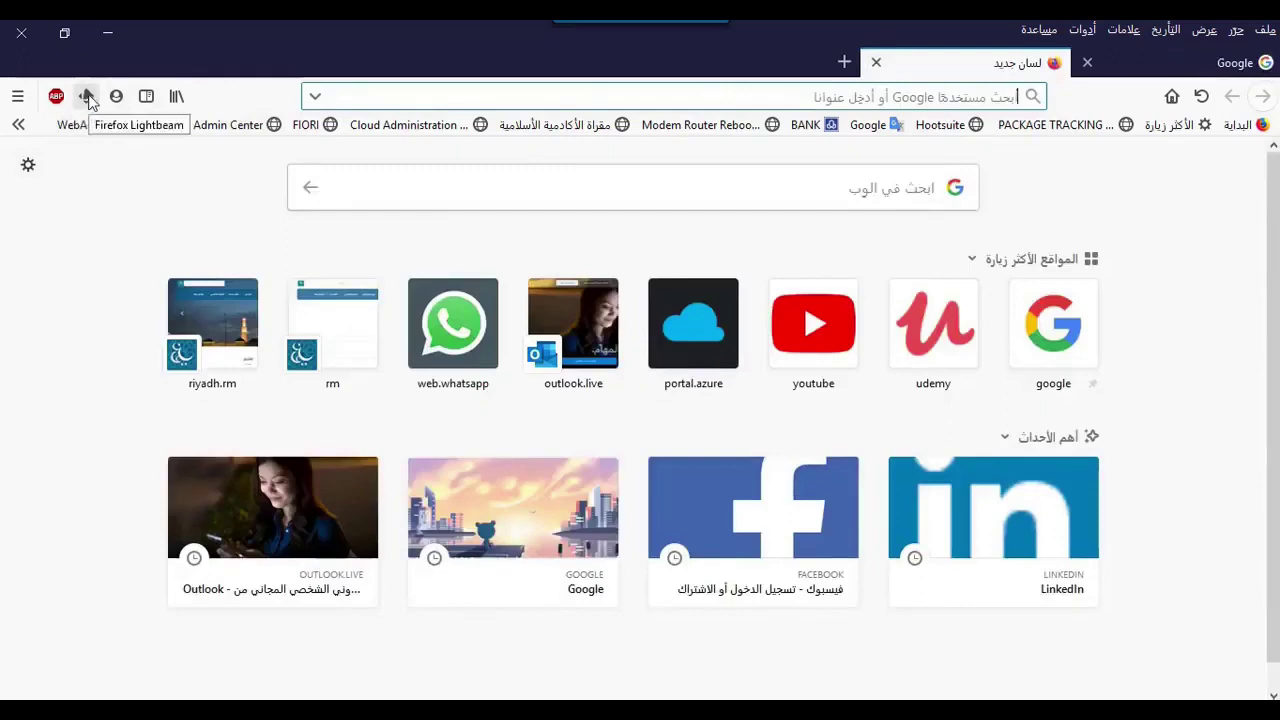
{"action": "left_click", "coordinate": [88, 97]}
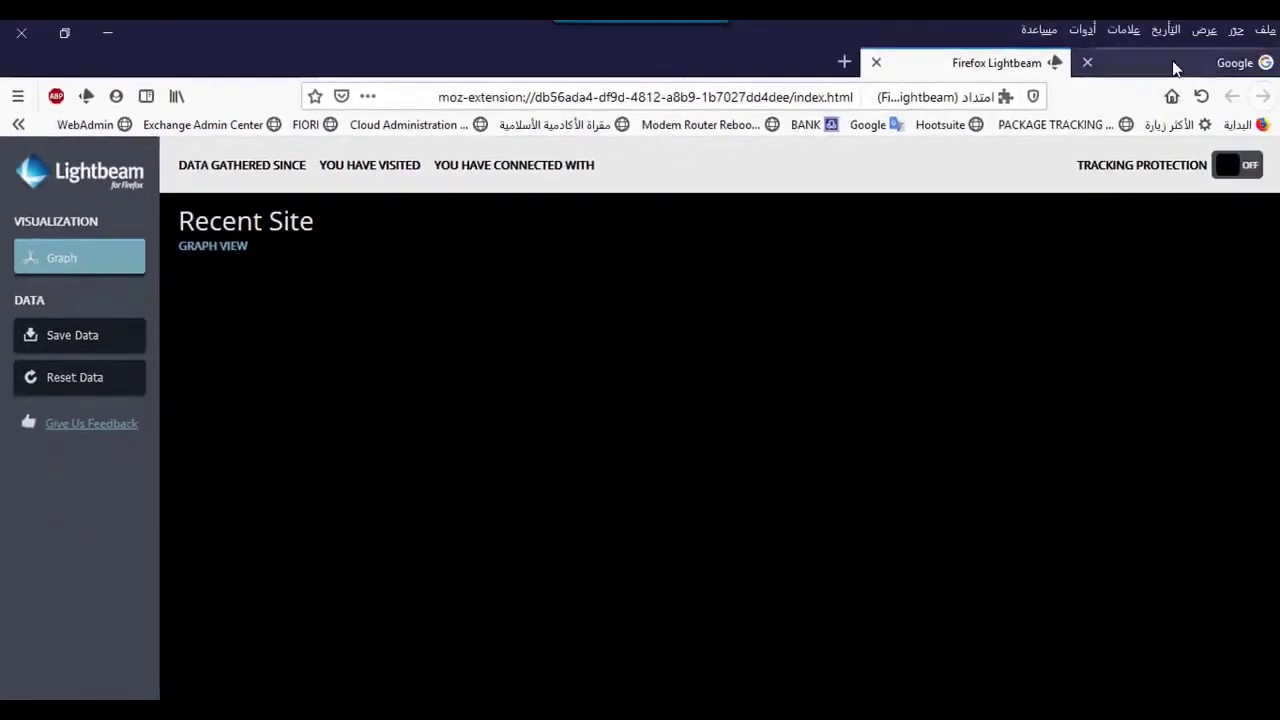
Search Google for 'الاخبار' and open the Sky News Arabia latest-news result.
{"action": "left_click", "coordinate": [1180, 62]}
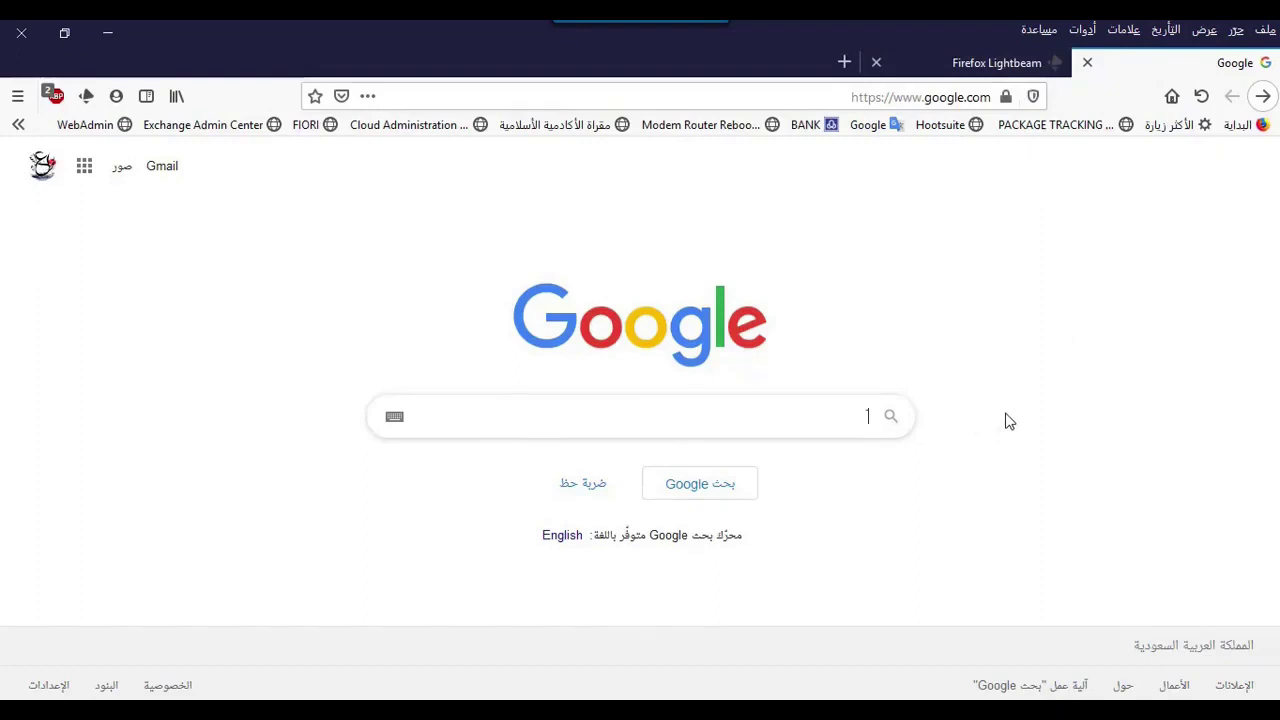
{"action": "type", "text": "الاخبار"}
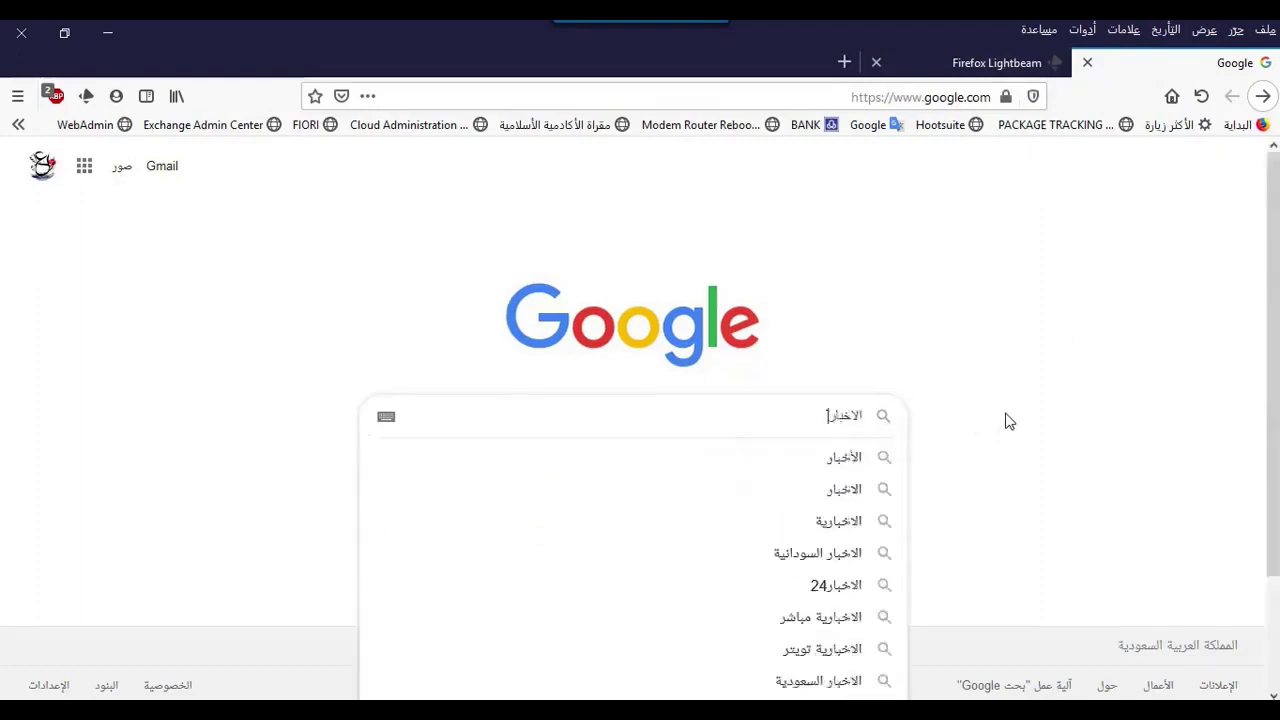
{"action": "key", "text": "Return"}
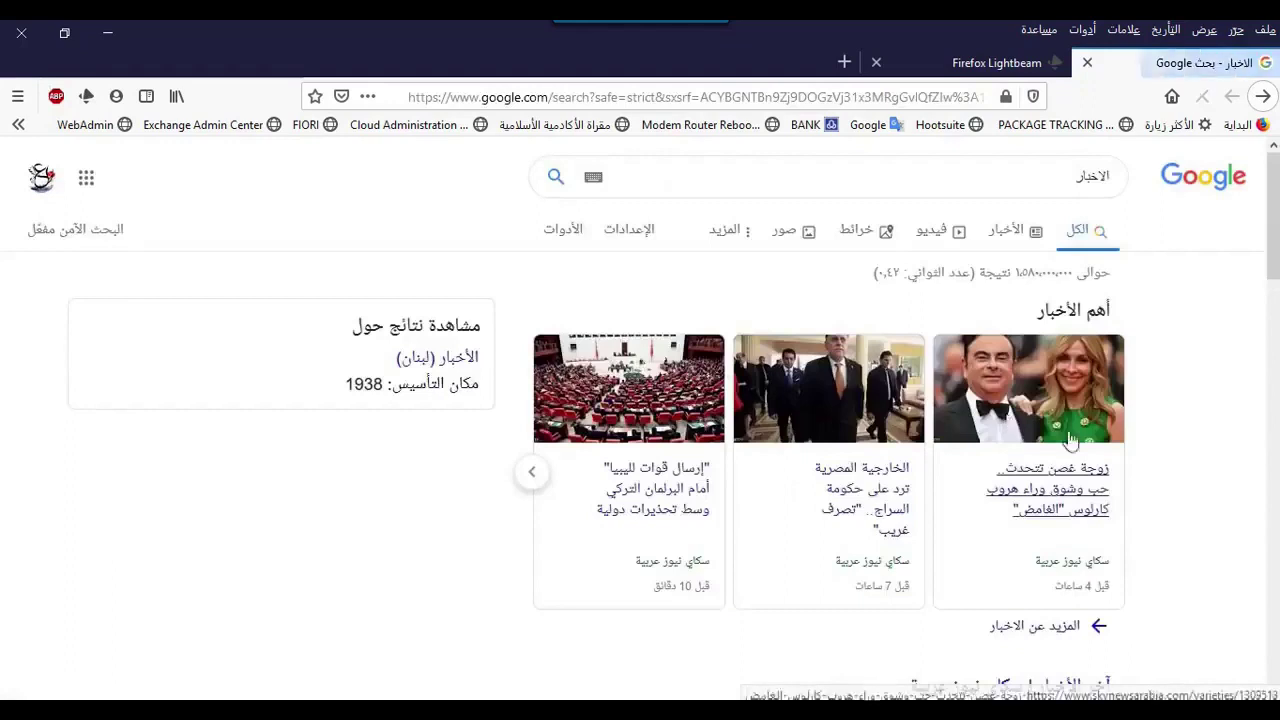
{"action": "scroll", "coordinate": [1175, 397], "scroll_direction": "down", "scroll_amount": 5}
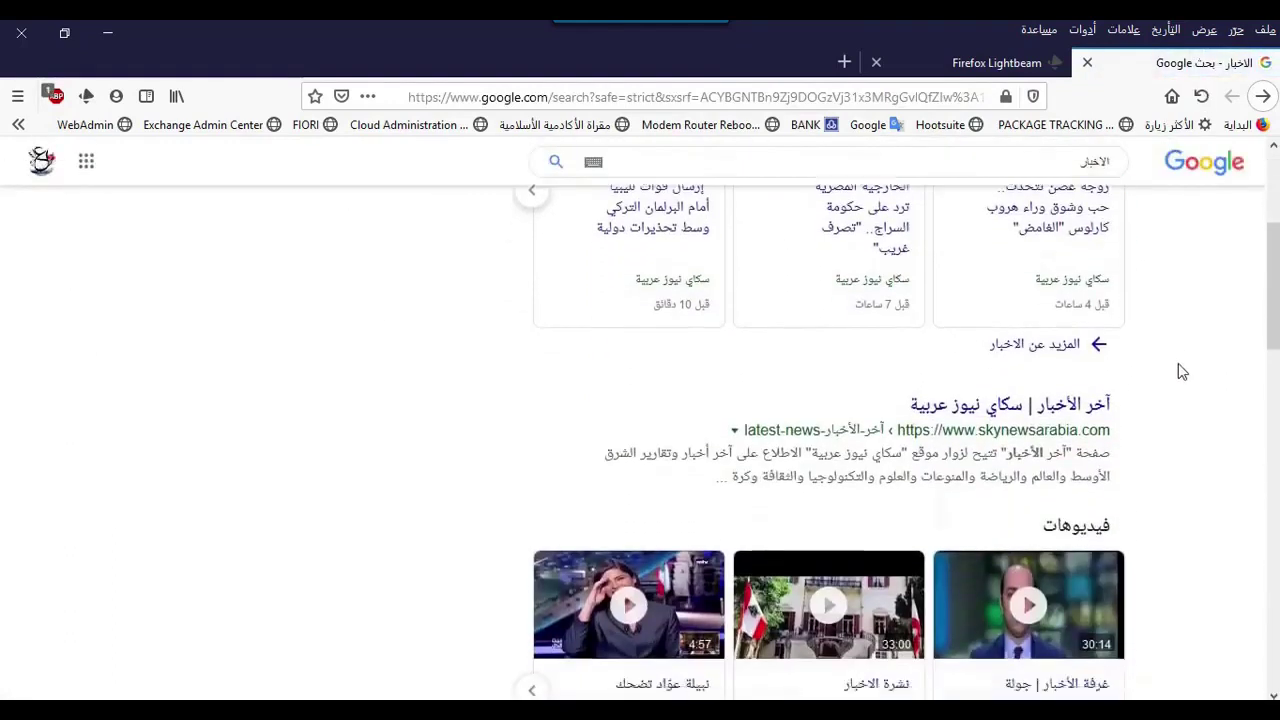
{"action": "left_click", "coordinate": [1045, 334]}
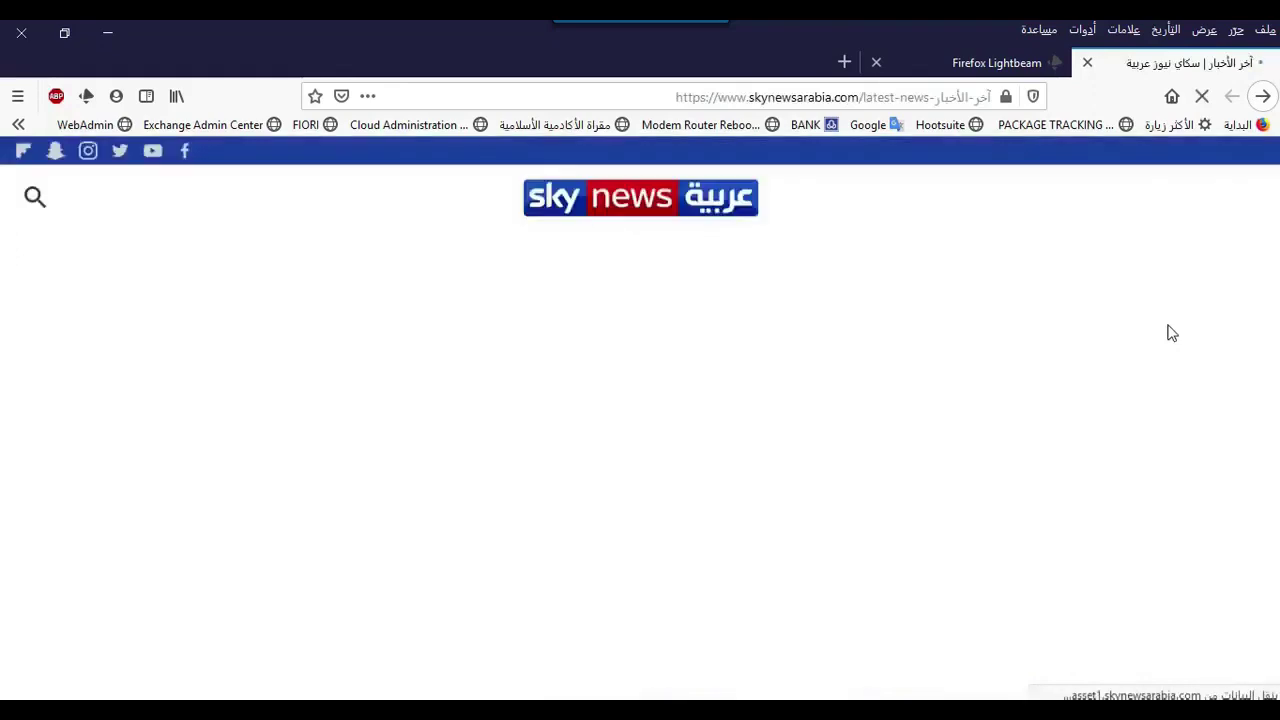
Read the Iraq oil exports article with the video player closed, then return to Lightbeam.
{"action": "scroll", "coordinate": [1150, 330], "scroll_direction": "down", "scroll_amount": 5}
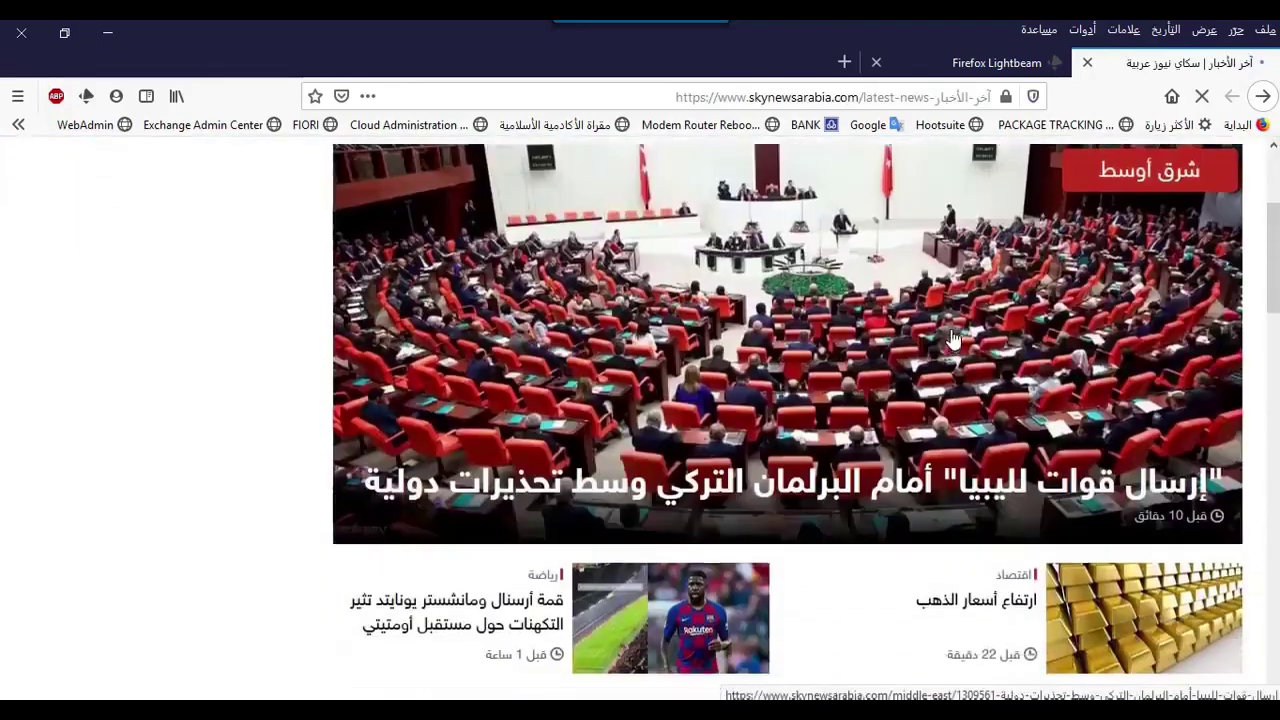
{"action": "scroll", "coordinate": [953, 340], "scroll_direction": "down", "scroll_amount": 4}
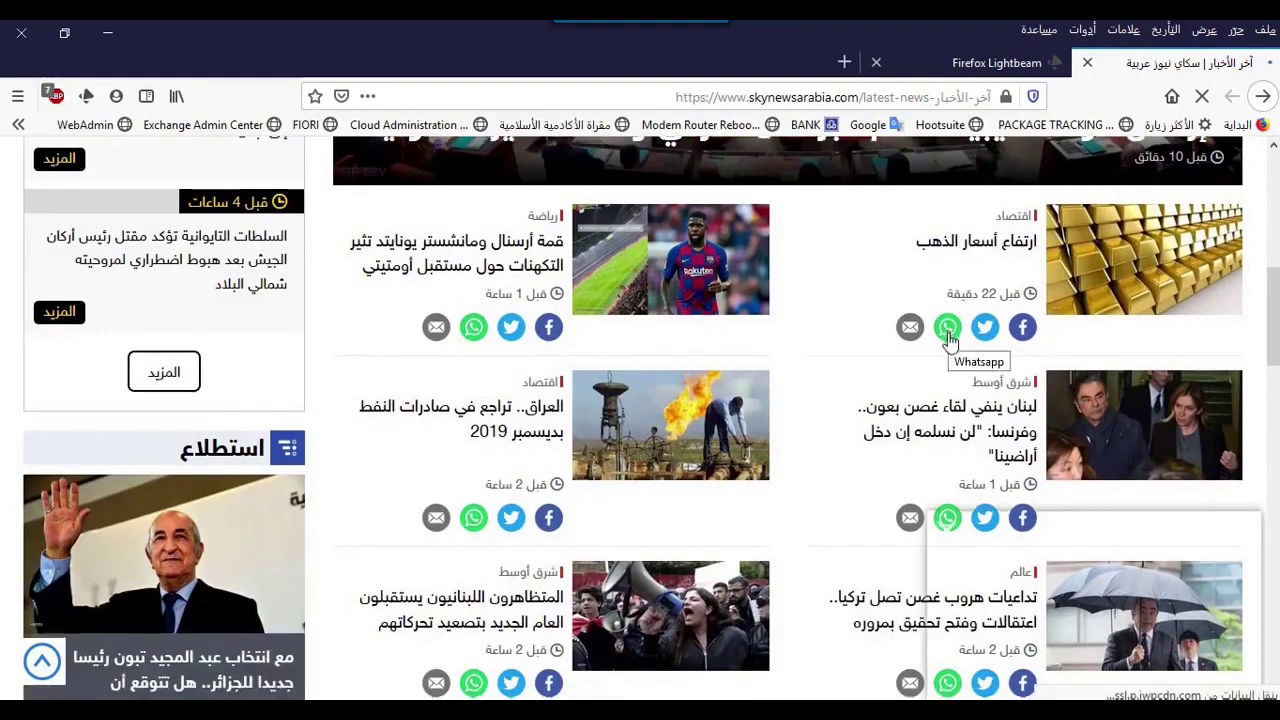
{"action": "scroll", "coordinate": [951, 340], "scroll_direction": "down", "scroll_amount": 1}
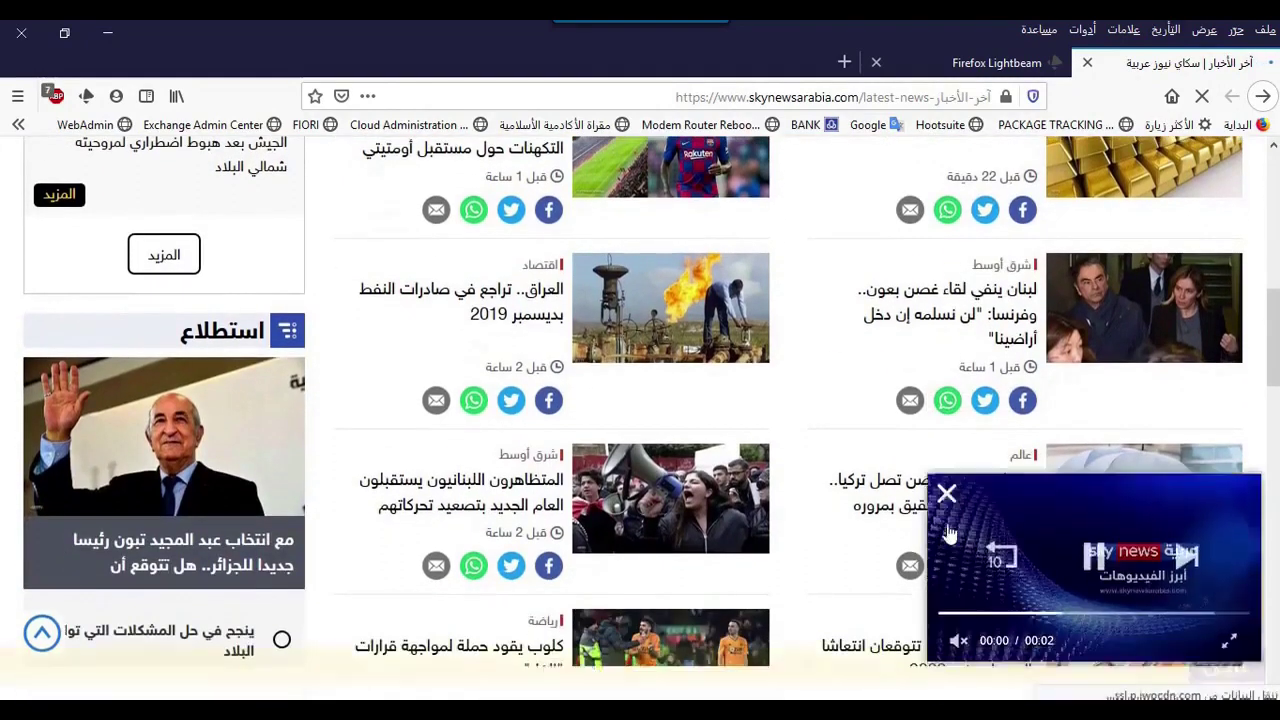
{"action": "left_click", "coordinate": [672, 330]}
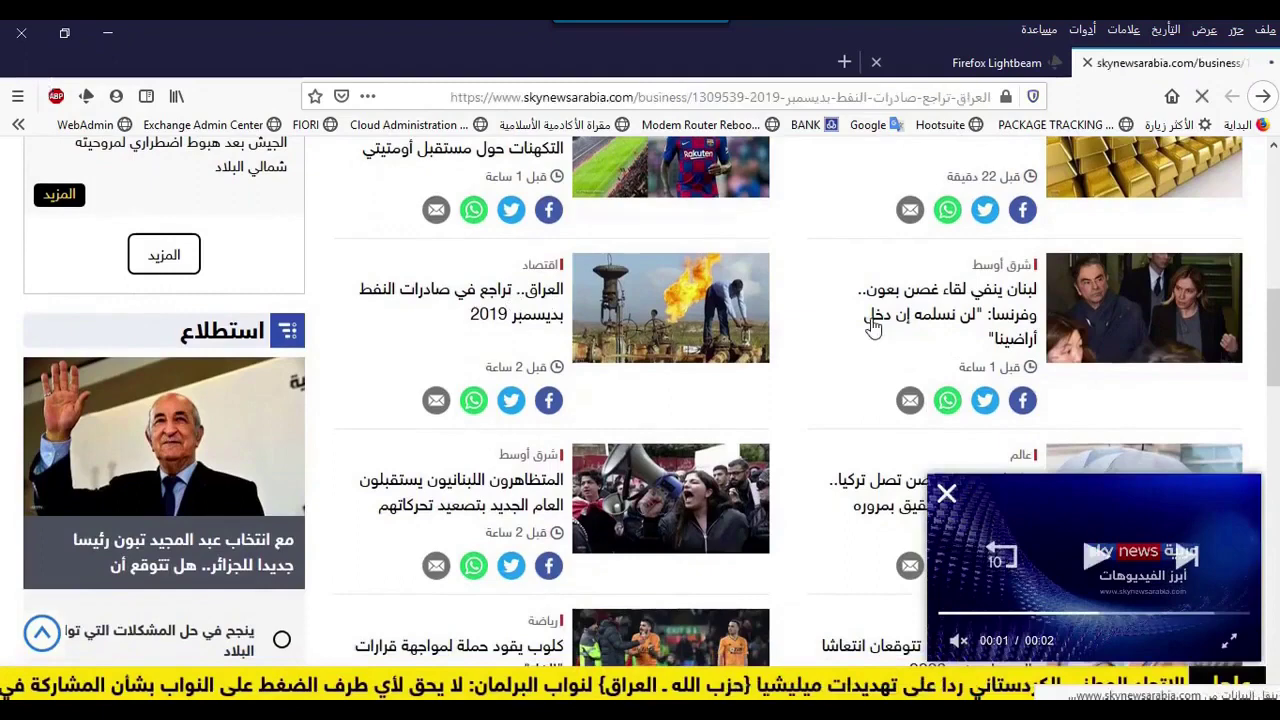
{"action": "scroll", "coordinate": [871, 322], "scroll_direction": "down", "scroll_amount": 5}
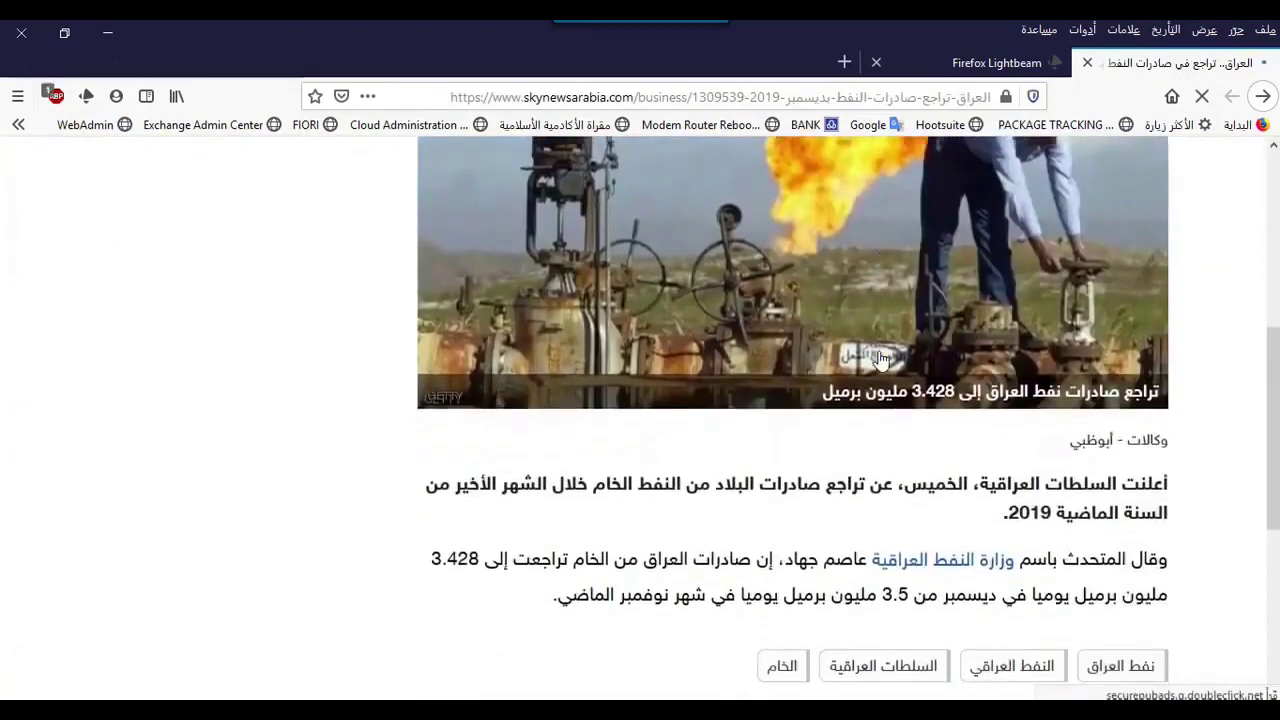
{"action": "scroll", "coordinate": [880, 350], "scroll_direction": "down", "scroll_amount": 2}
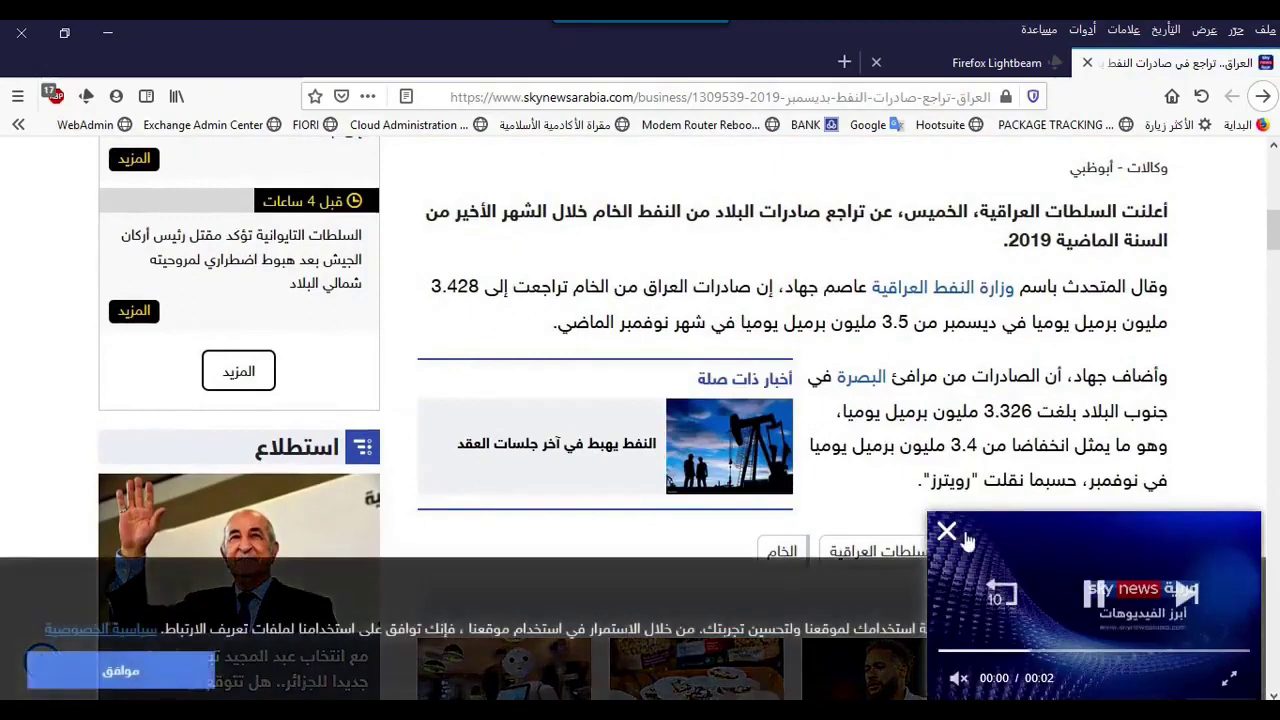
{"action": "left_click", "coordinate": [946, 494]}
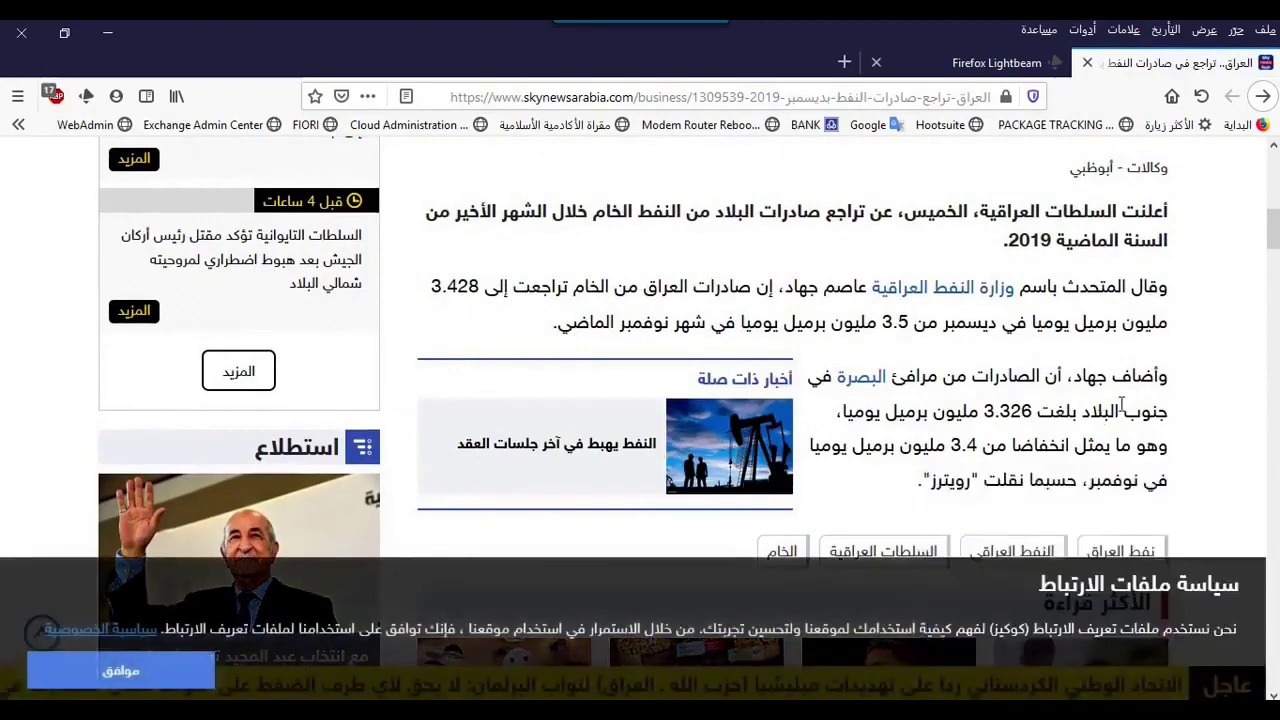
{"action": "left_click", "coordinate": [975, 64]}
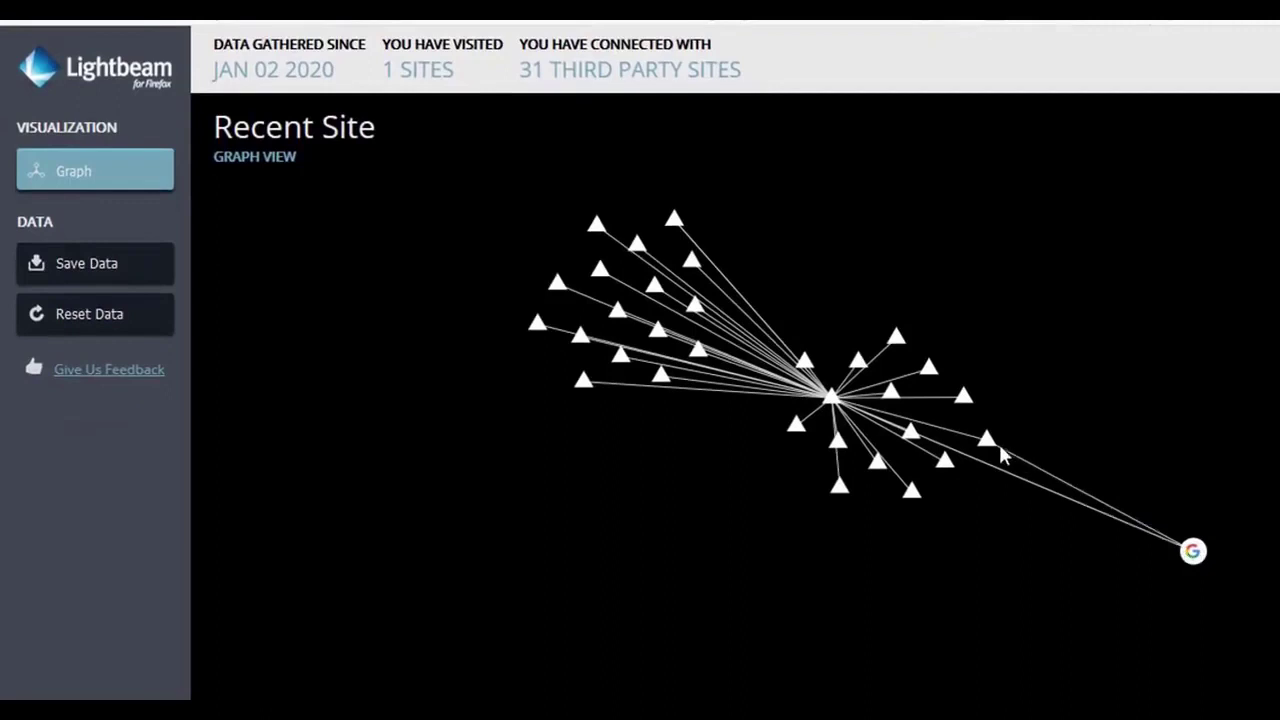
{"action": "mouse_move", "coordinate": [990, 442]}
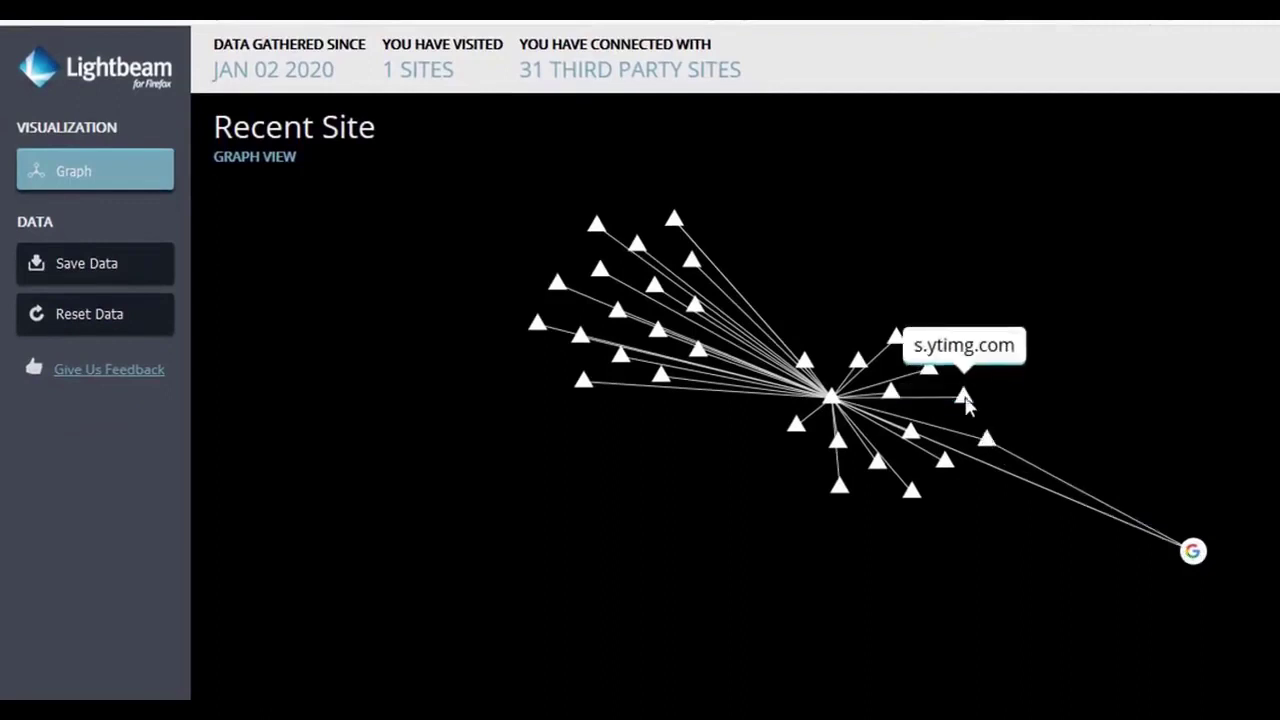
{"action": "mouse_move", "coordinate": [926, 369]}
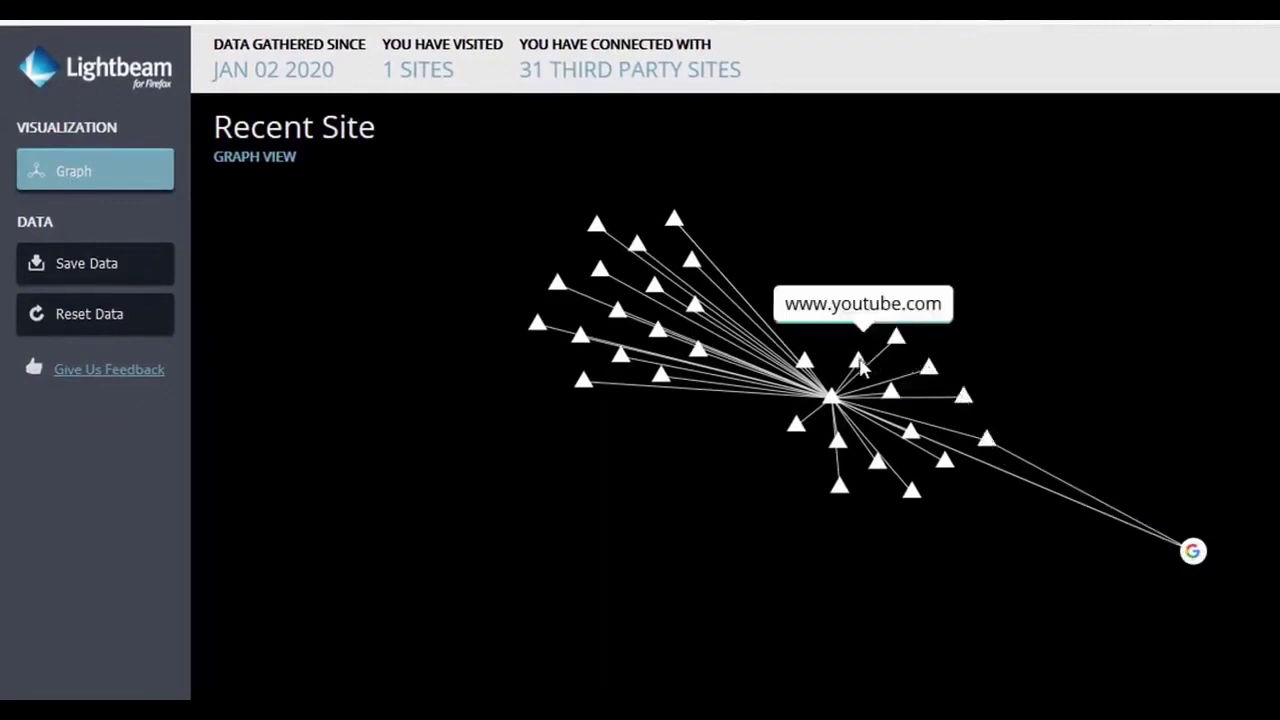
{"action": "mouse_move", "coordinate": [831, 399]}
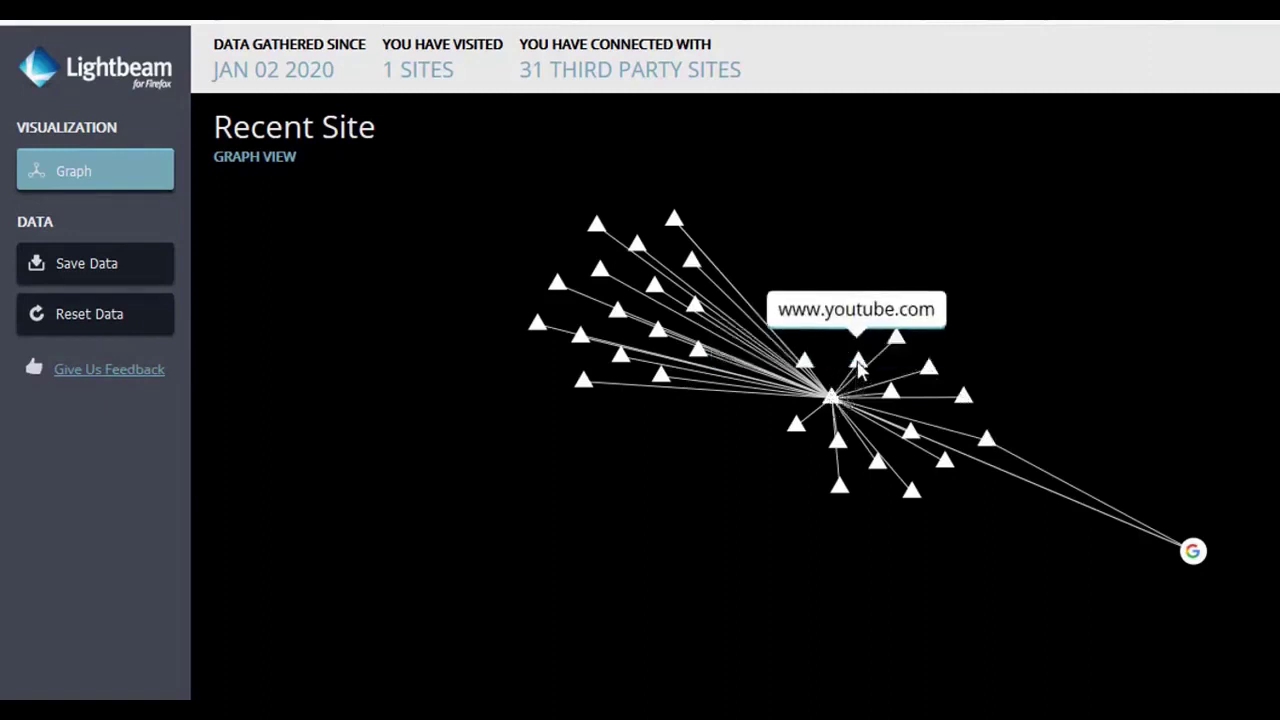
{"action": "mouse_move", "coordinate": [906, 436]}
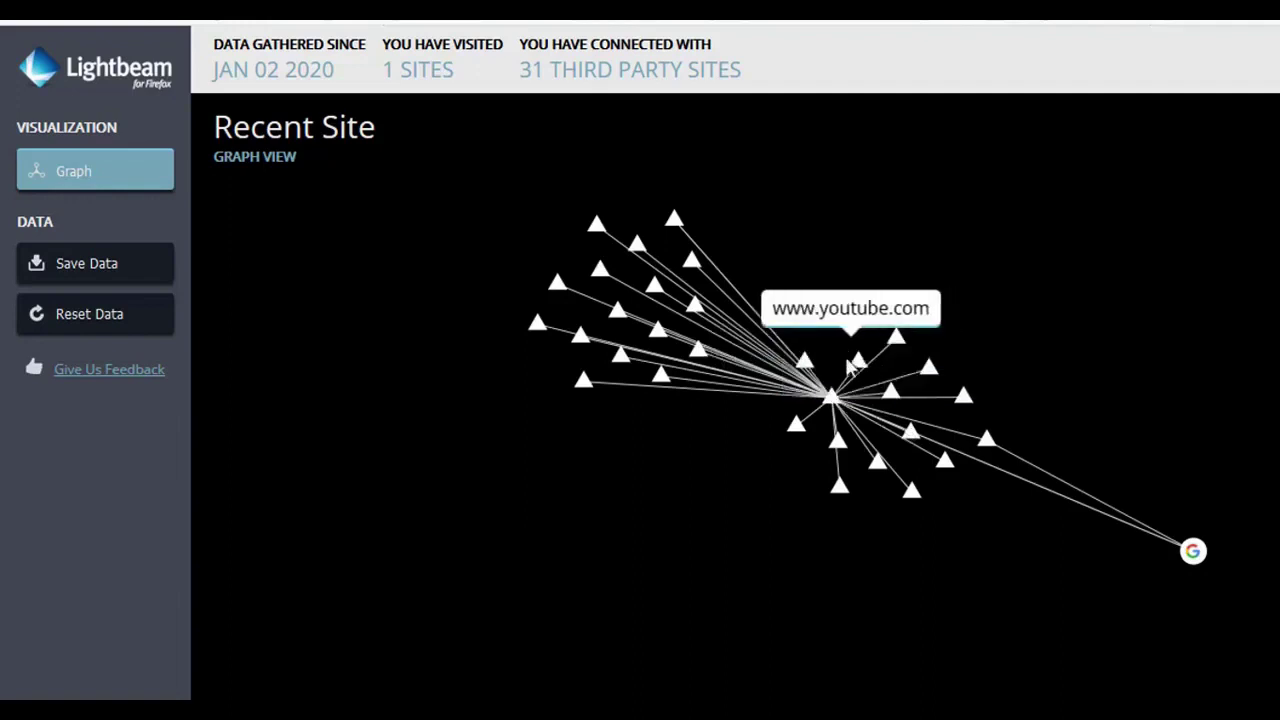
{"action": "mouse_move", "coordinate": [808, 363]}
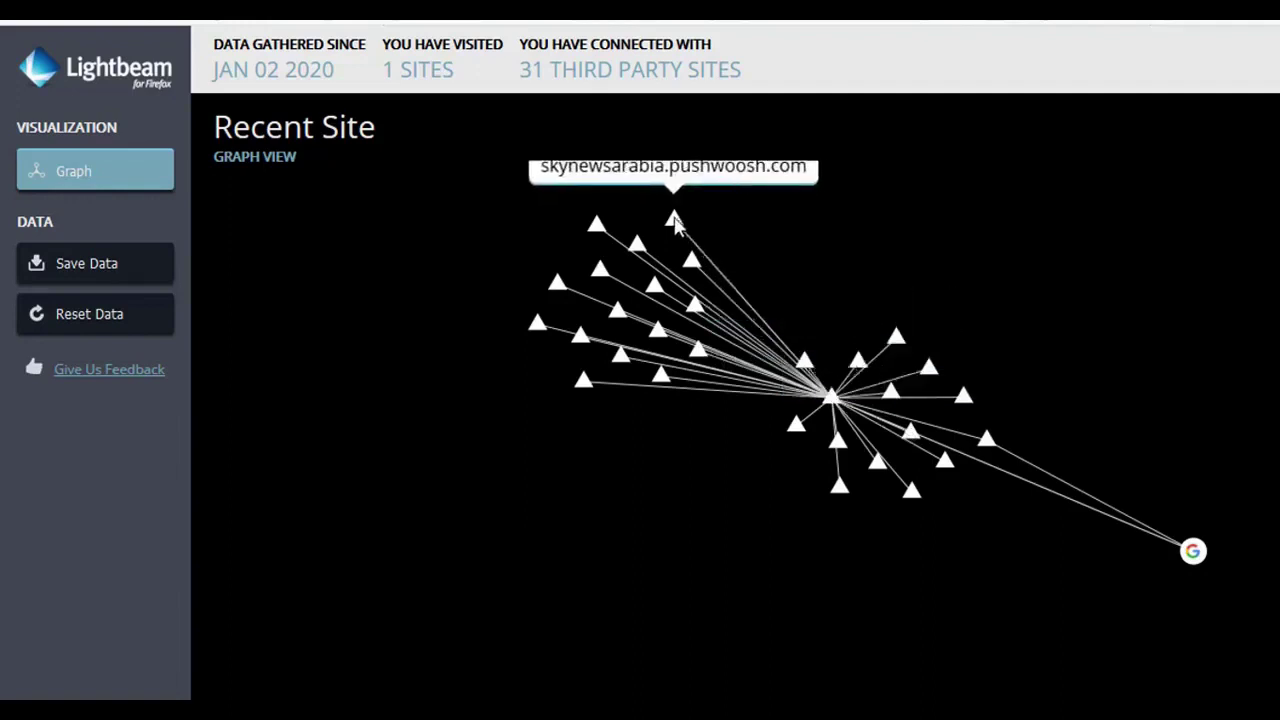
{"action": "mouse_move", "coordinate": [688, 270]}
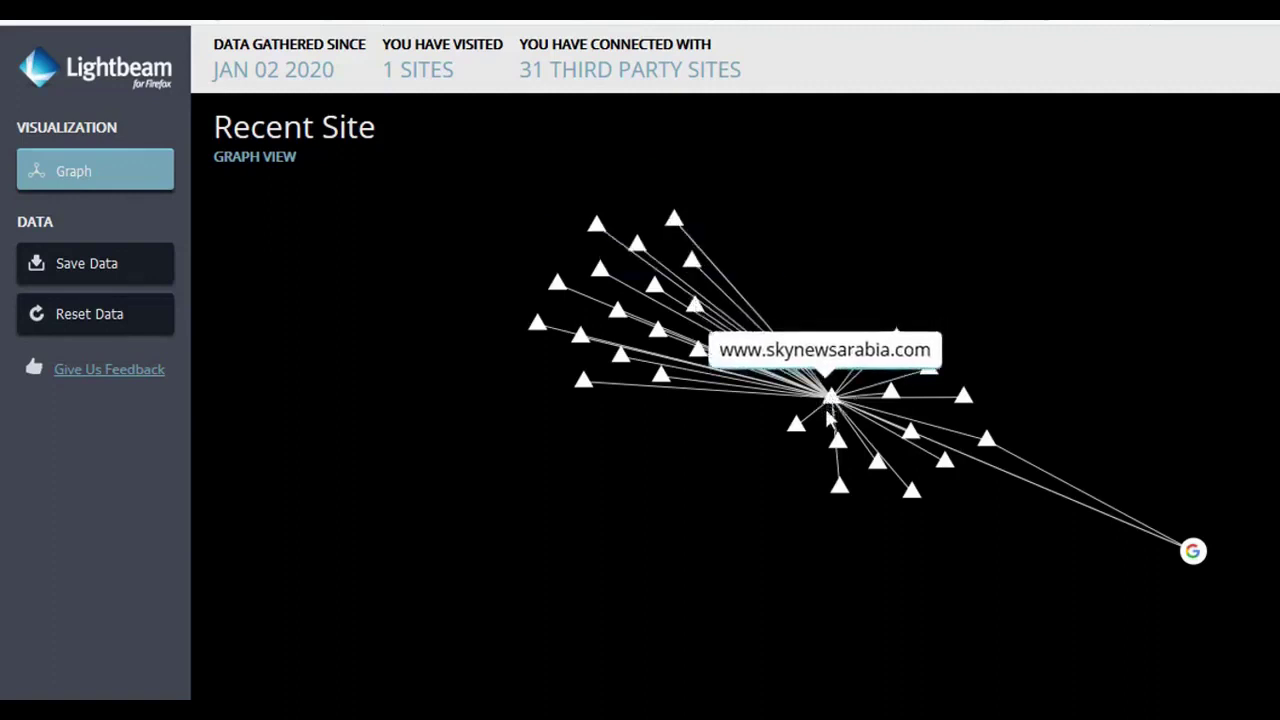
{"action": "mouse_move", "coordinate": [846, 451]}
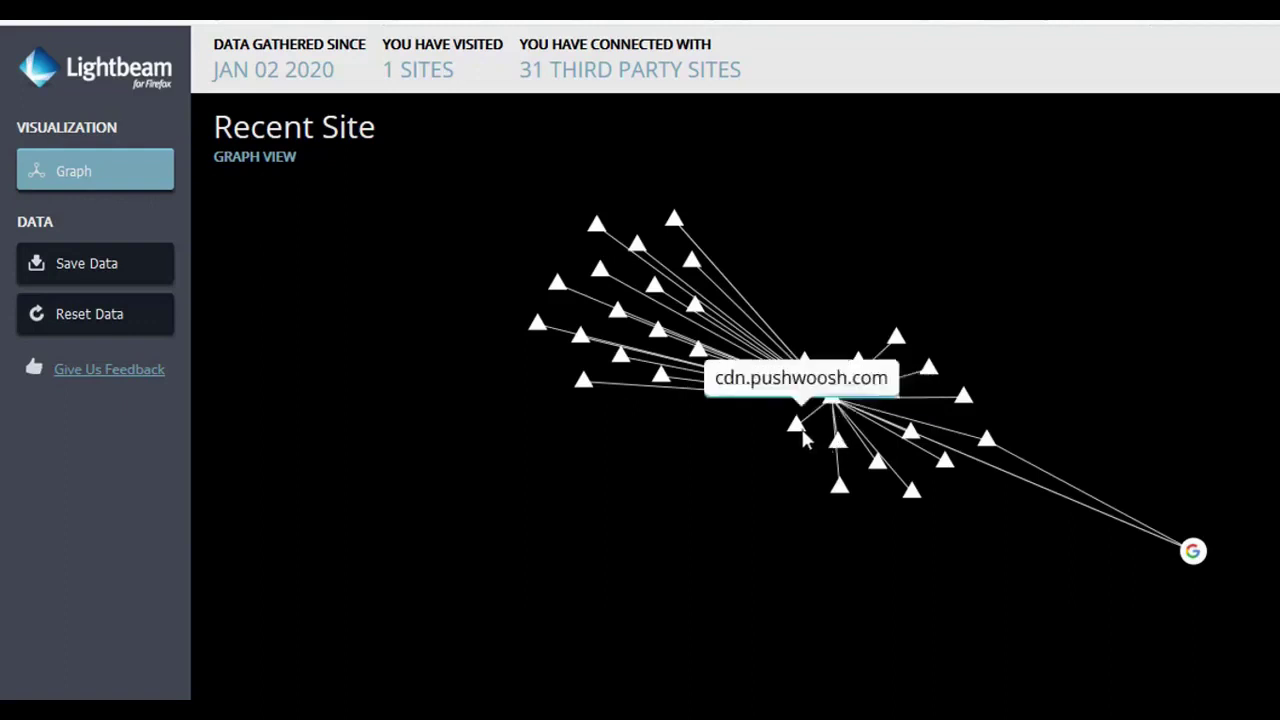
{"action": "mouse_move", "coordinate": [671, 381]}
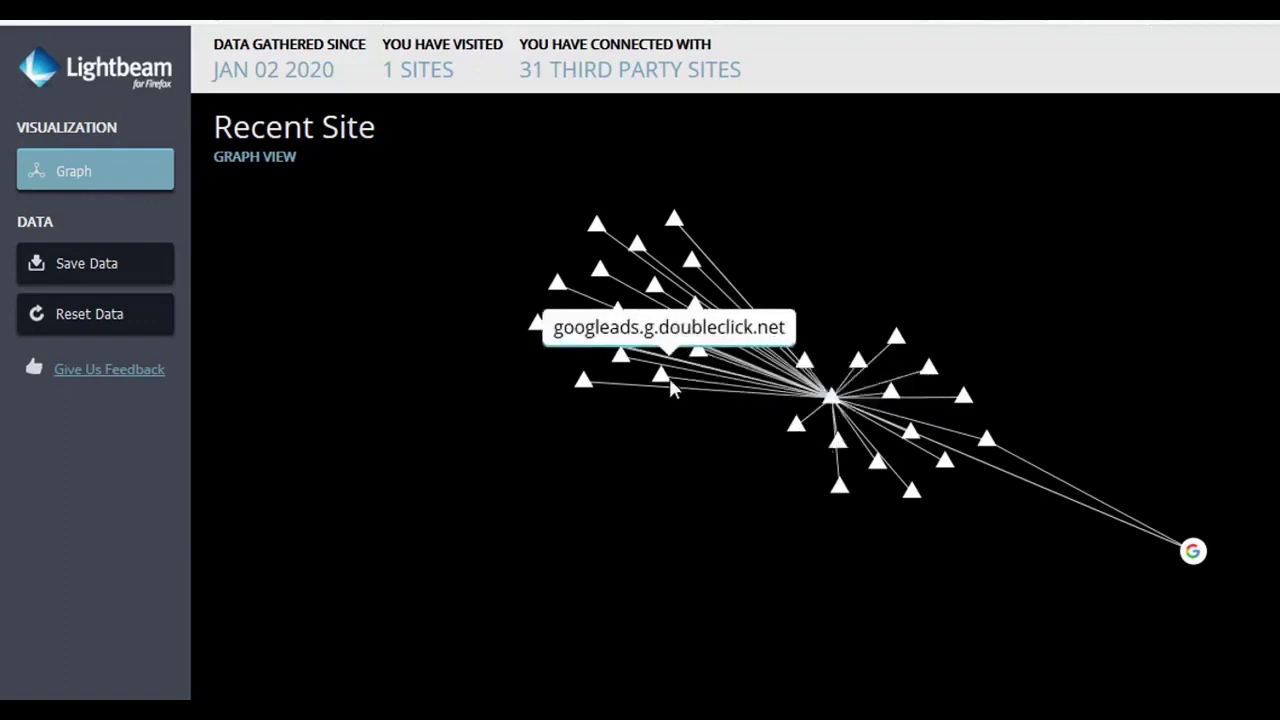
{"action": "mouse_move", "coordinate": [582, 384]}
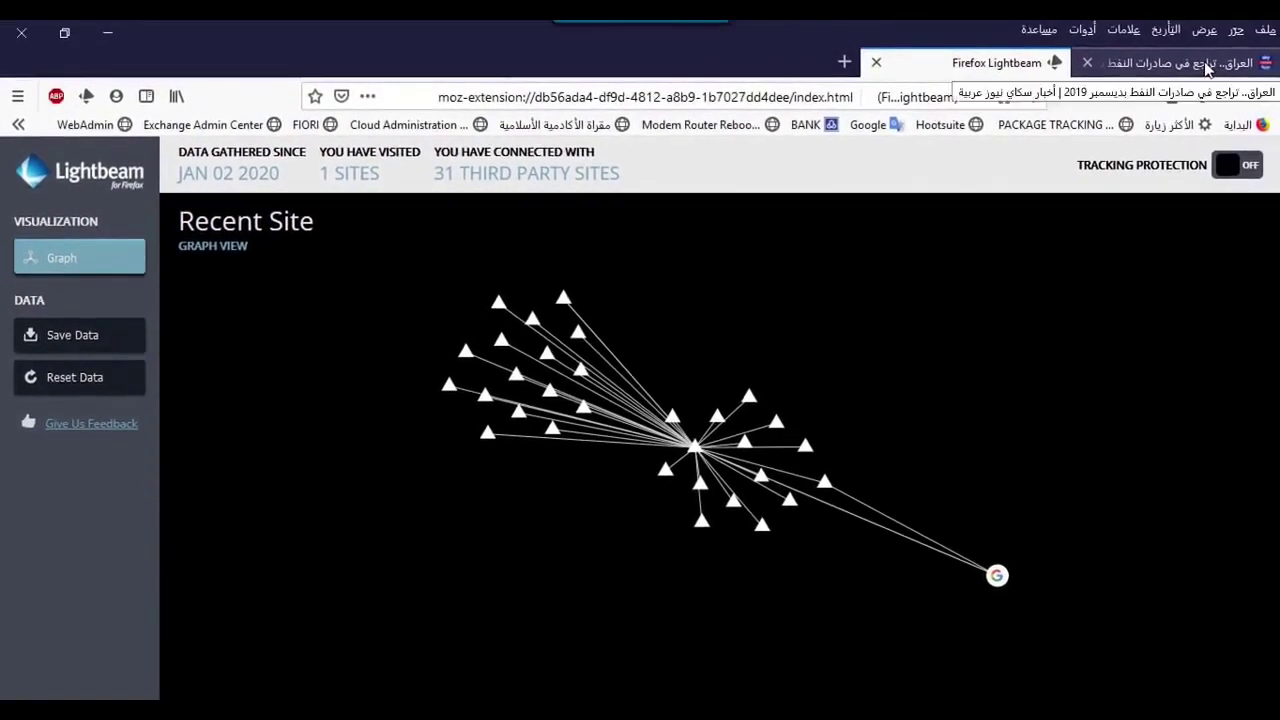
Dismiss the Sky News notifications popup and load twitter.com in that tab.
{"action": "left_click", "coordinate": [1207, 67]}
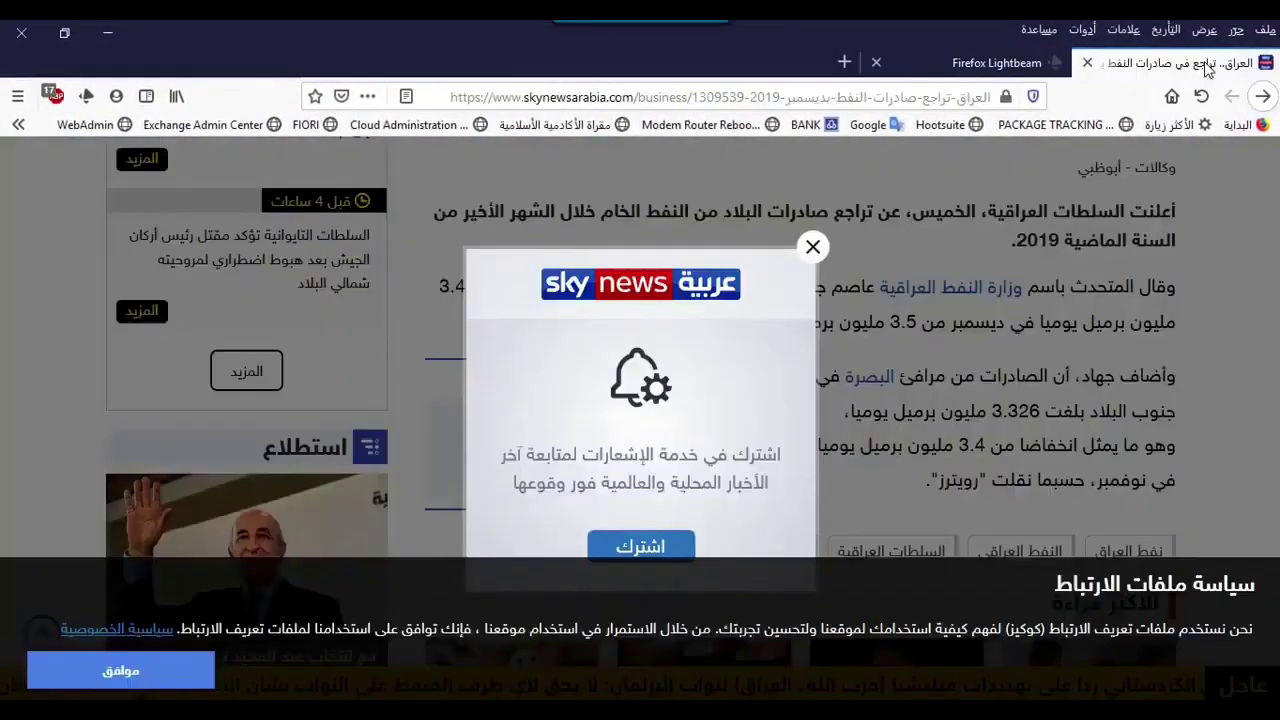
{"action": "left_click", "coordinate": [811, 246]}
{"action": "left_click", "coordinate": [858, 97]}
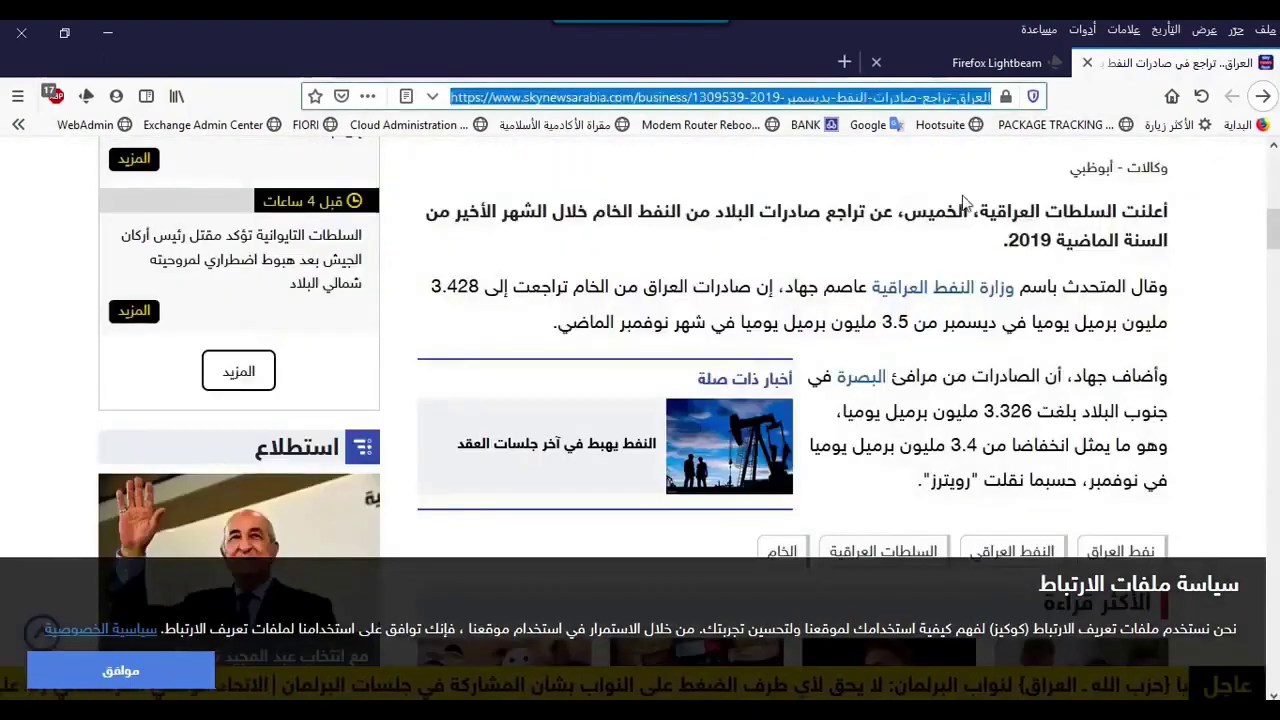
{"action": "type", "text": "فص"}
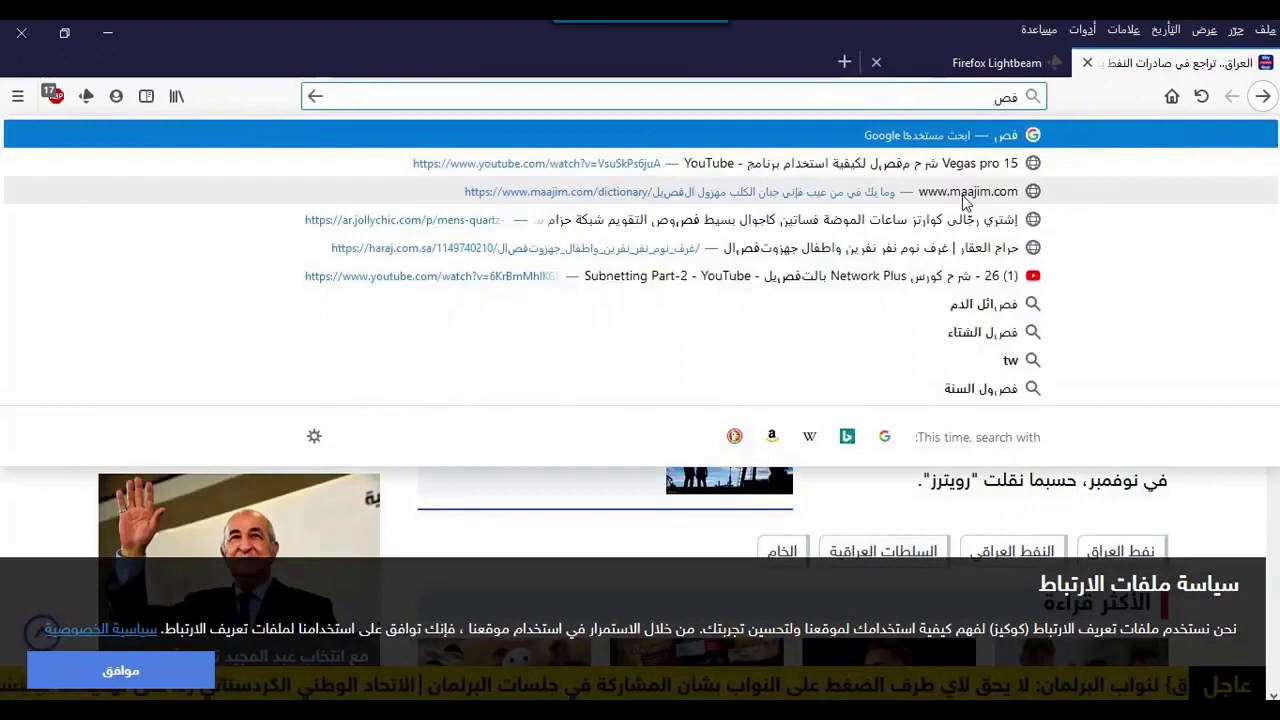
{"action": "key", "text": "BackSpace"}
{"action": "key", "text": "BackSpace"}
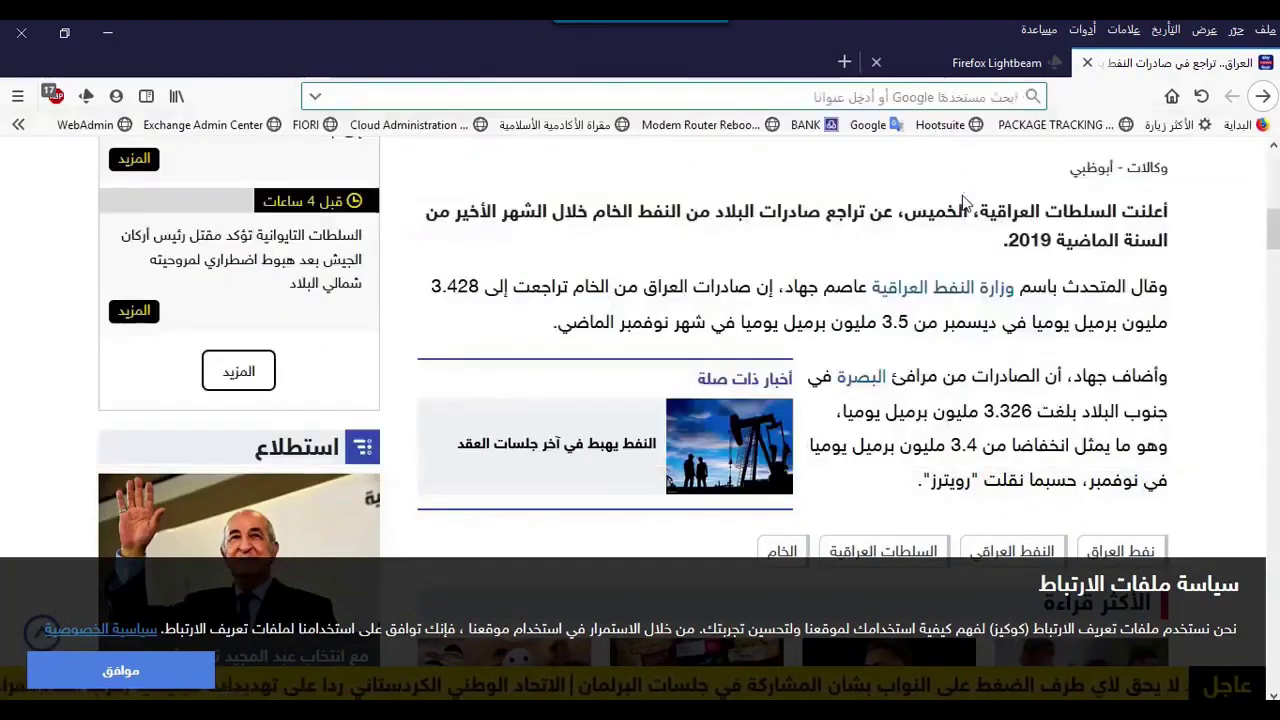
{"action": "type", "text": "twitter.com/"}
{"action": "key", "text": "Return"}
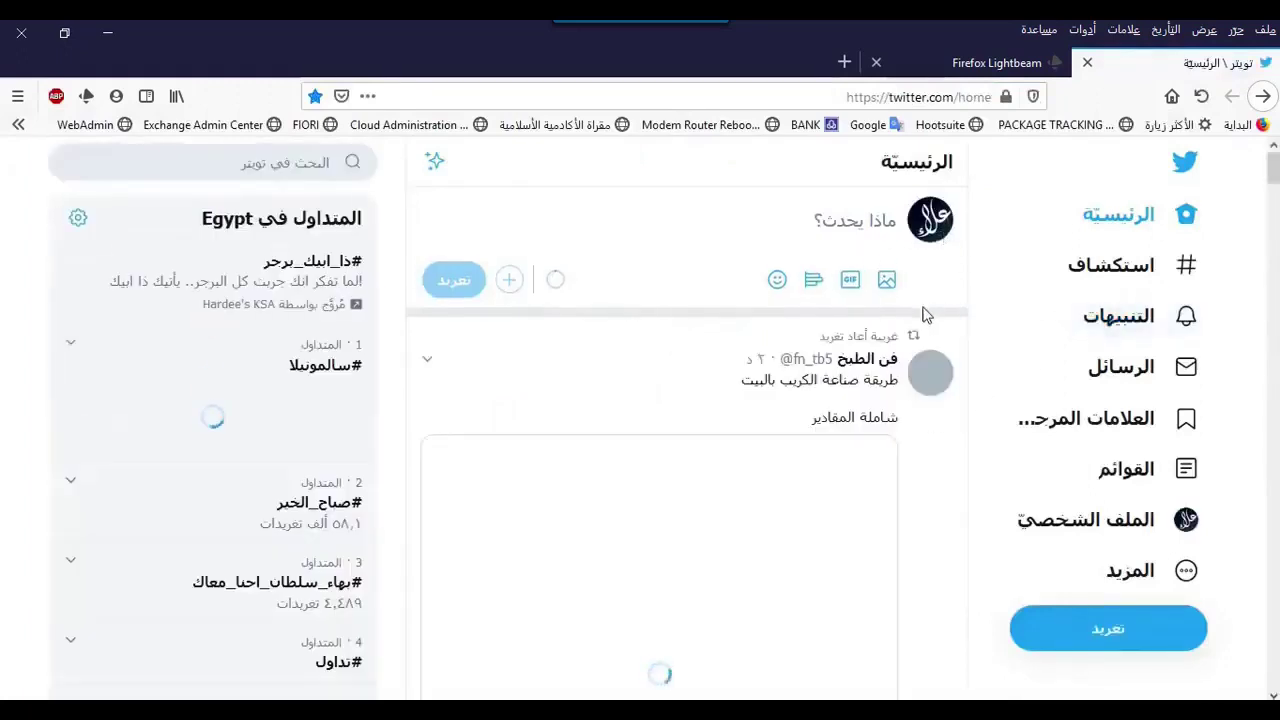
Scroll down the Twitter home timeline, then bring Lightbeam back to the front.
{"action": "scroll", "coordinate": [924, 315], "scroll_direction": "down", "scroll_amount": 2}
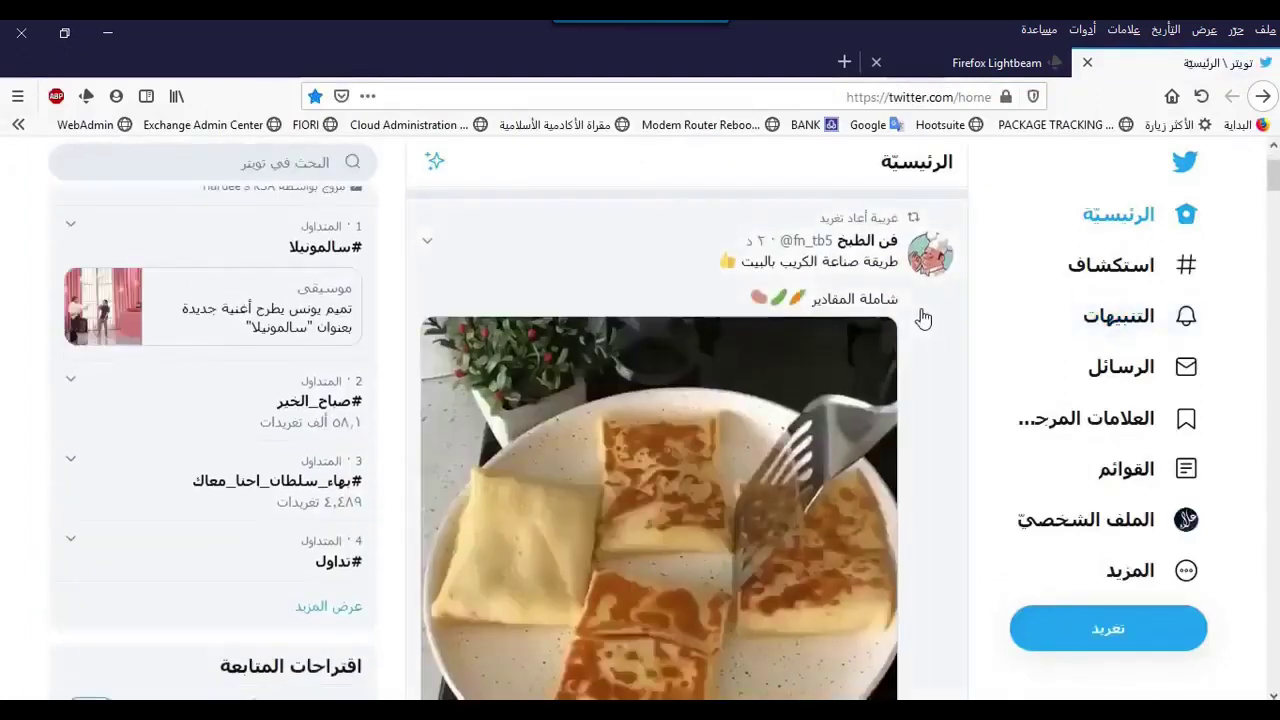
{"action": "scroll", "coordinate": [924, 316], "scroll_direction": "down", "scroll_amount": 5}
{"action": "scroll", "coordinate": [930, 340], "scroll_direction": "down", "scroll_amount": 3}
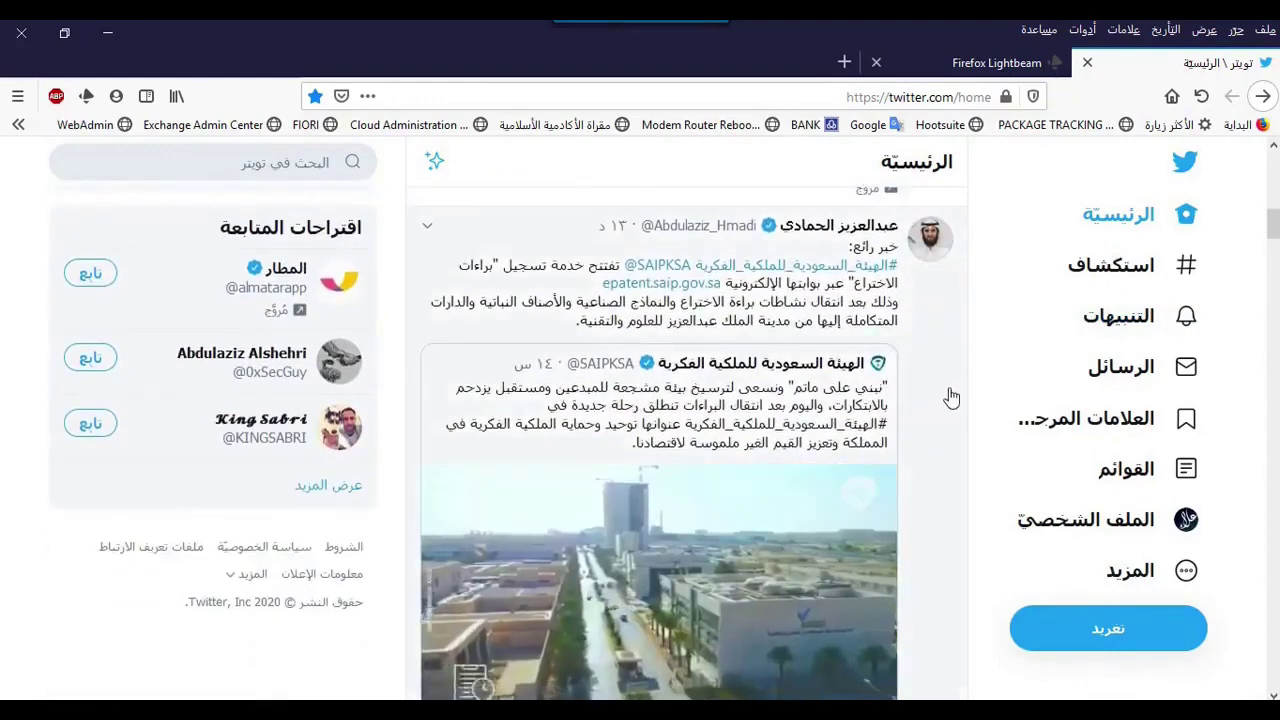
{"action": "scroll", "coordinate": [951, 397], "scroll_direction": "down", "scroll_amount": 3}
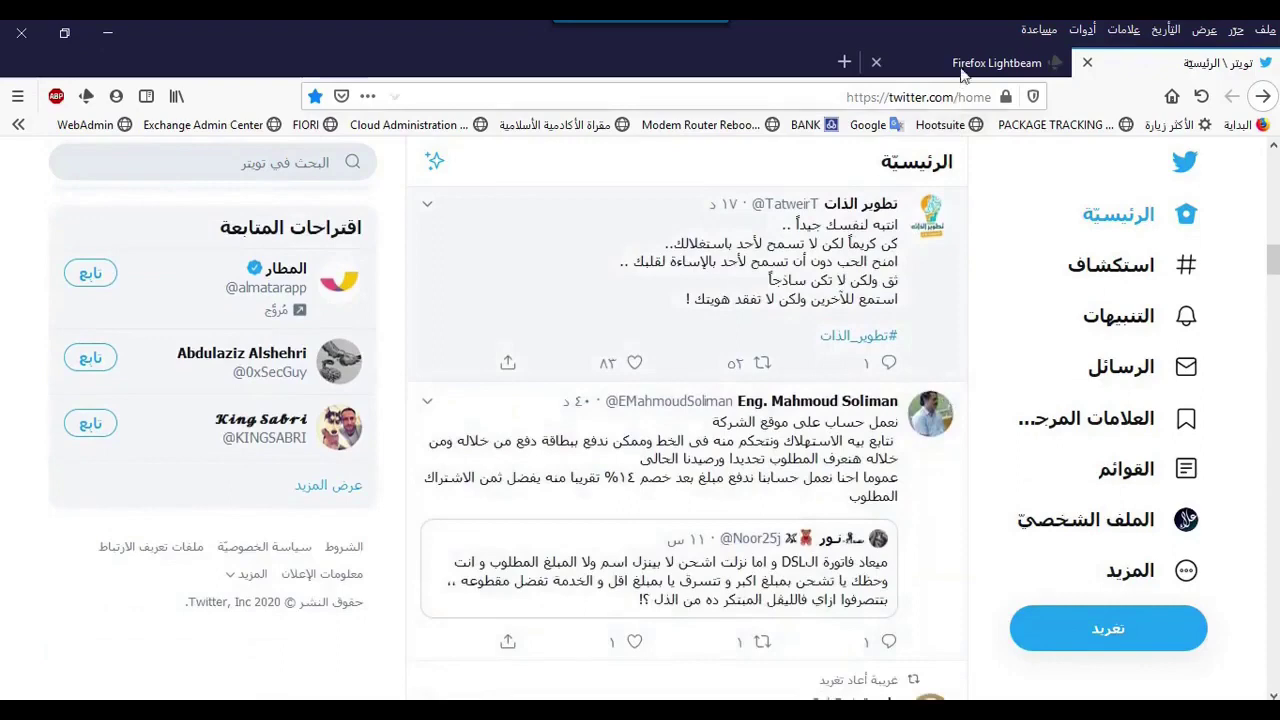
{"action": "left_click", "coordinate": [980, 62]}
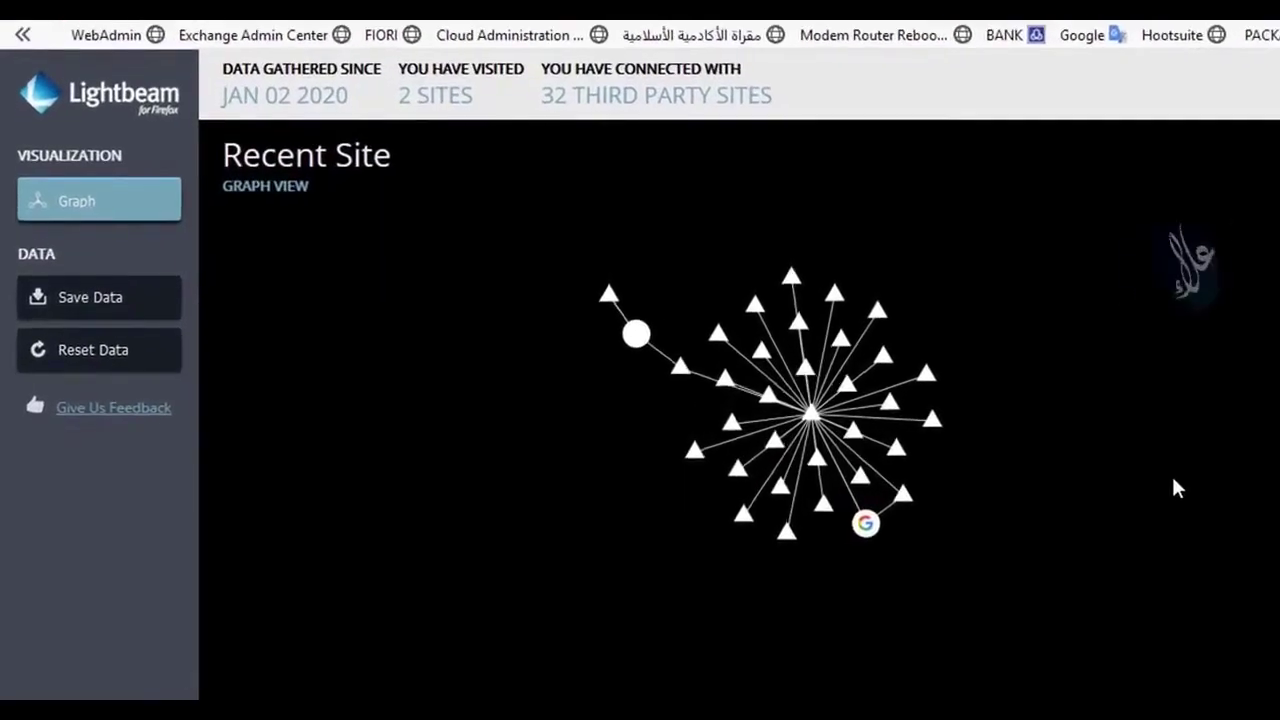
Read the labels of twitter.com's trackers (doubleclick, google-analytics, google.com.sa), then go back to Twitter.
{"action": "mouse_move", "coordinate": [638, 340]}
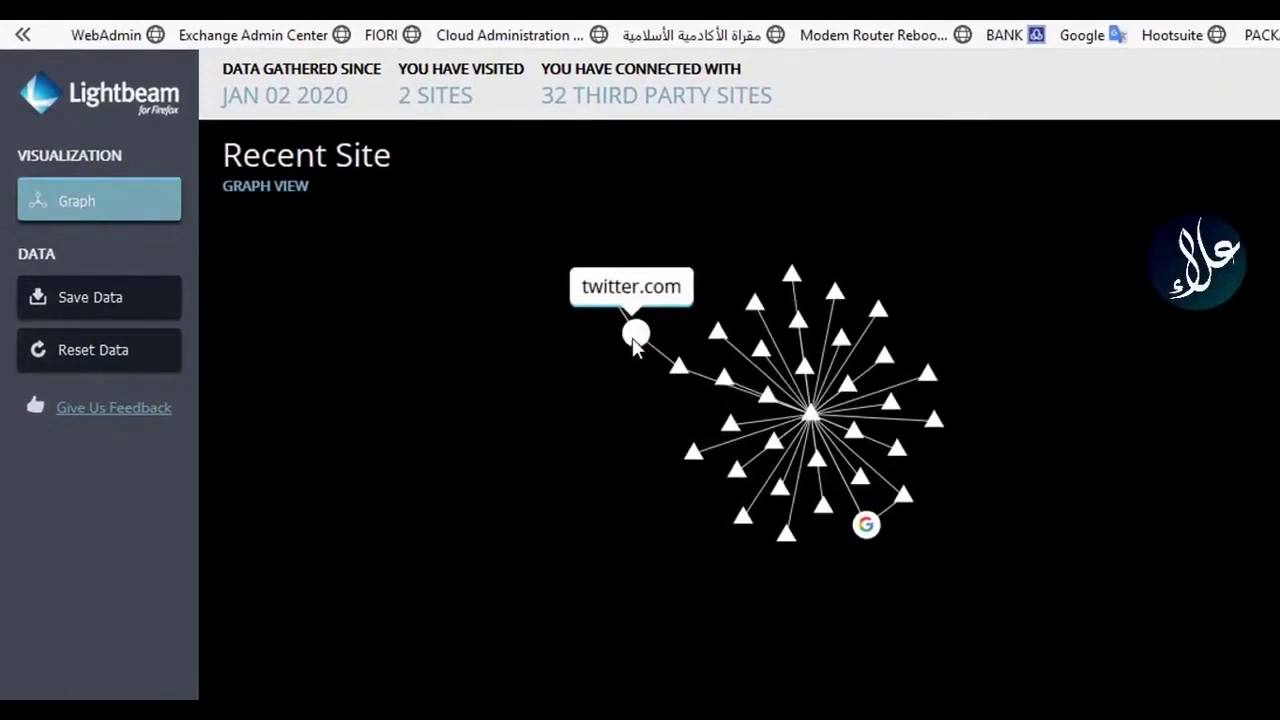
{"action": "mouse_move", "coordinate": [611, 298]}
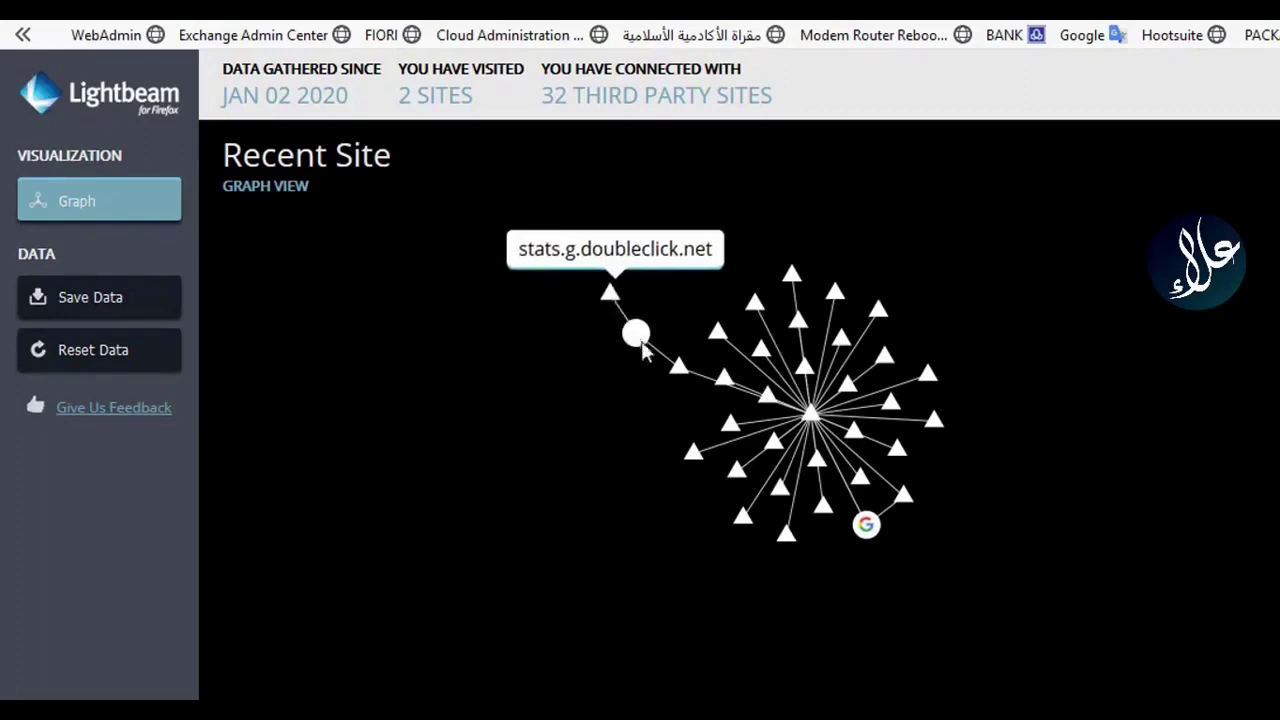
{"action": "mouse_move", "coordinate": [676, 371]}
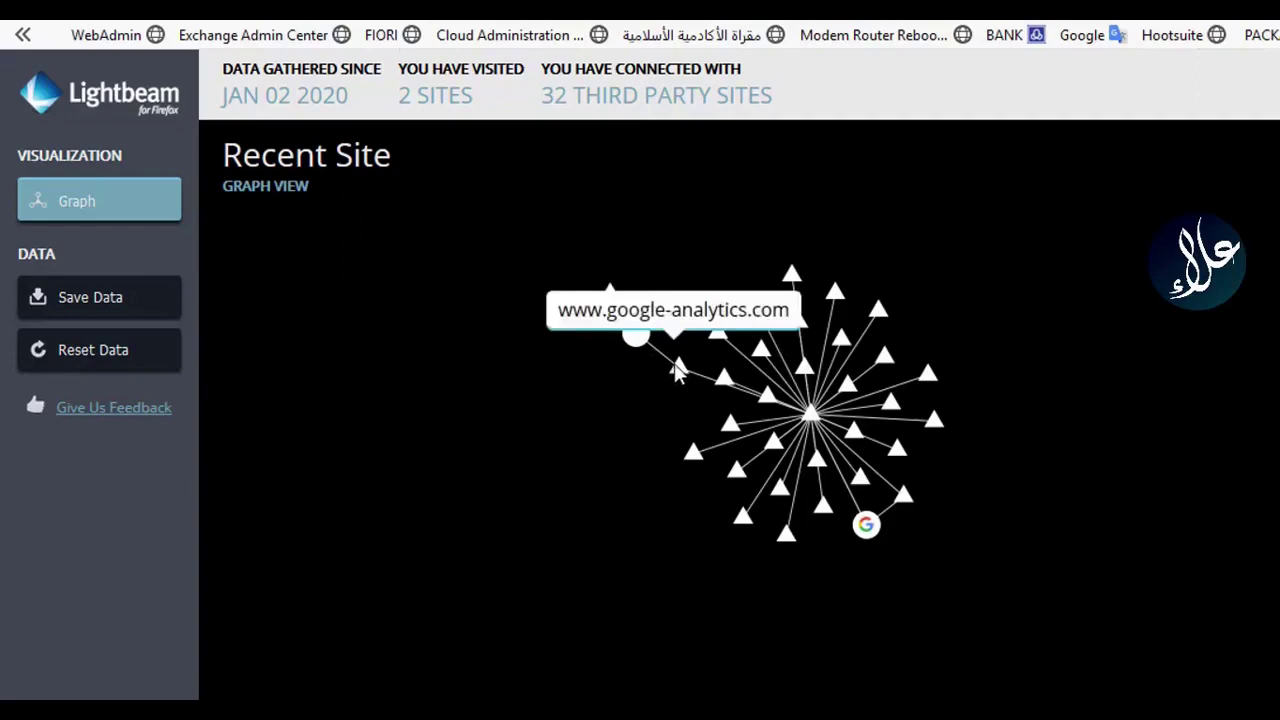
{"action": "mouse_move", "coordinate": [727, 379]}
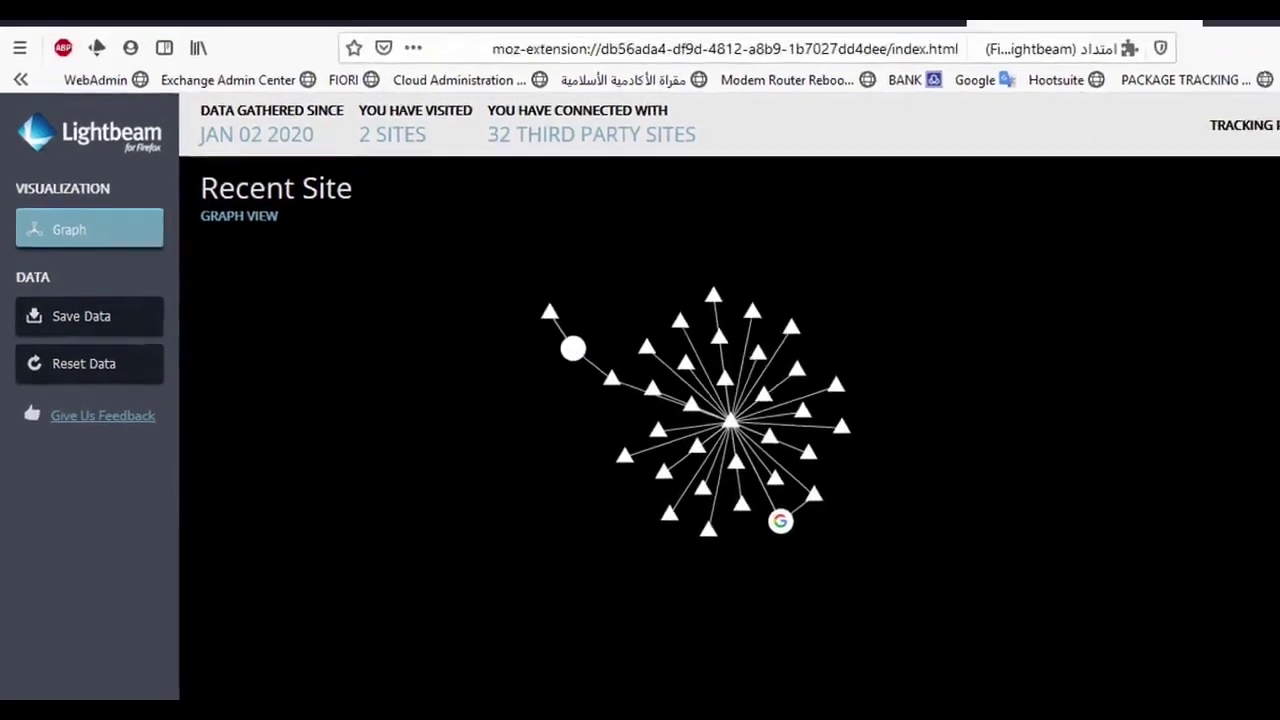
{"action": "key", "text": "ctrl+Tab"}
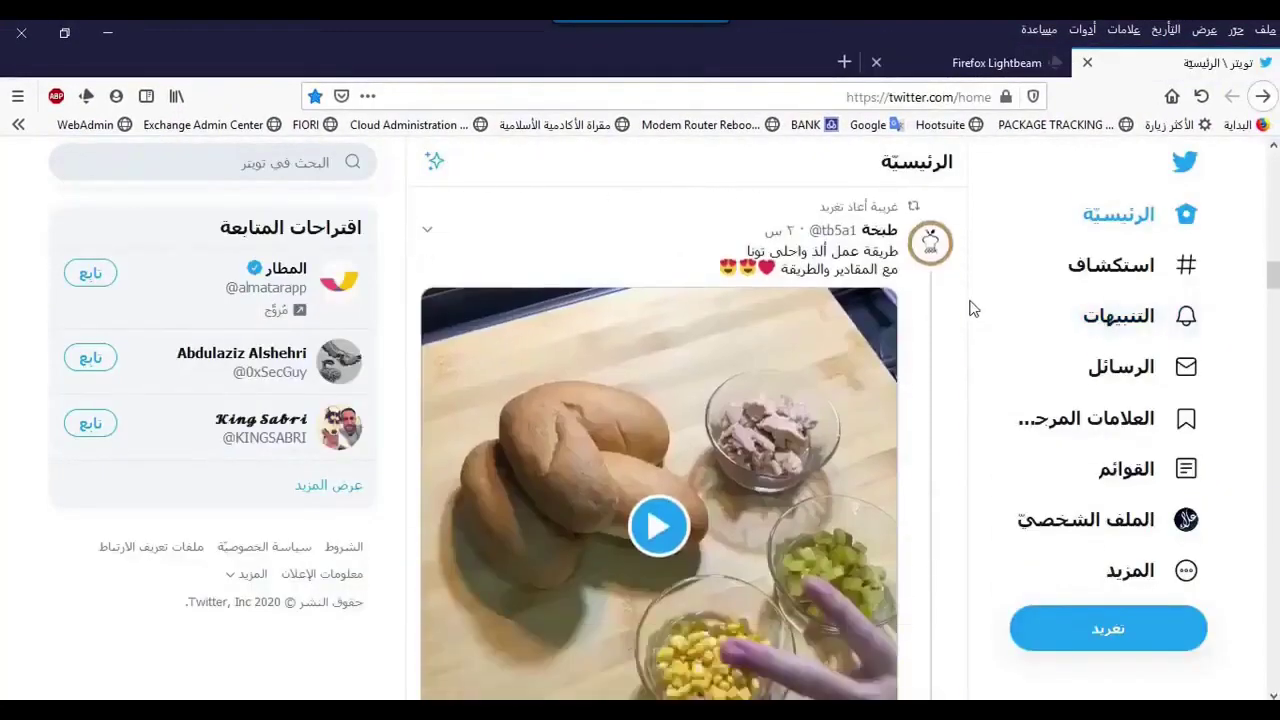
Scroll the Twitter feed to the Football League Cup fixtures, then open a new tab.
{"action": "scroll", "coordinate": [973, 309], "scroll_direction": "down", "scroll_amount": 5}
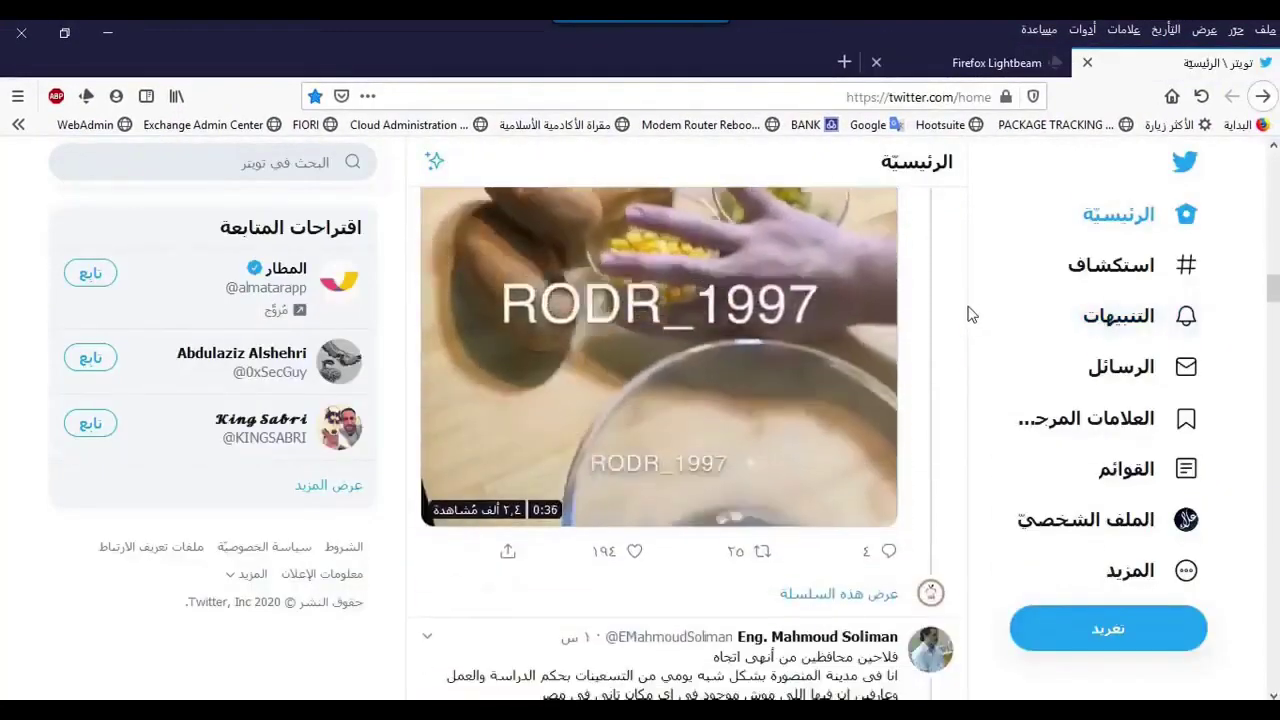
{"action": "scroll", "coordinate": [763, 374], "scroll_direction": "down", "scroll_amount": 7}
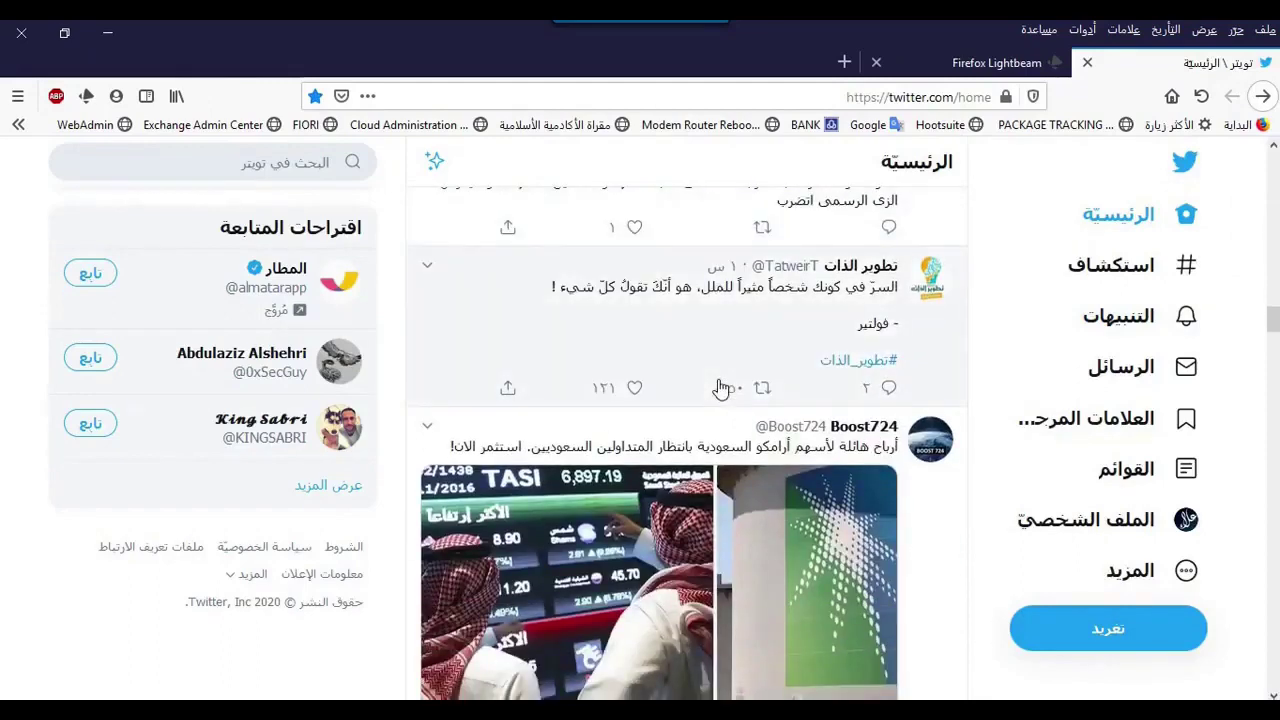
{"action": "scroll", "coordinate": [720, 388], "scroll_direction": "down", "scroll_amount": 3}
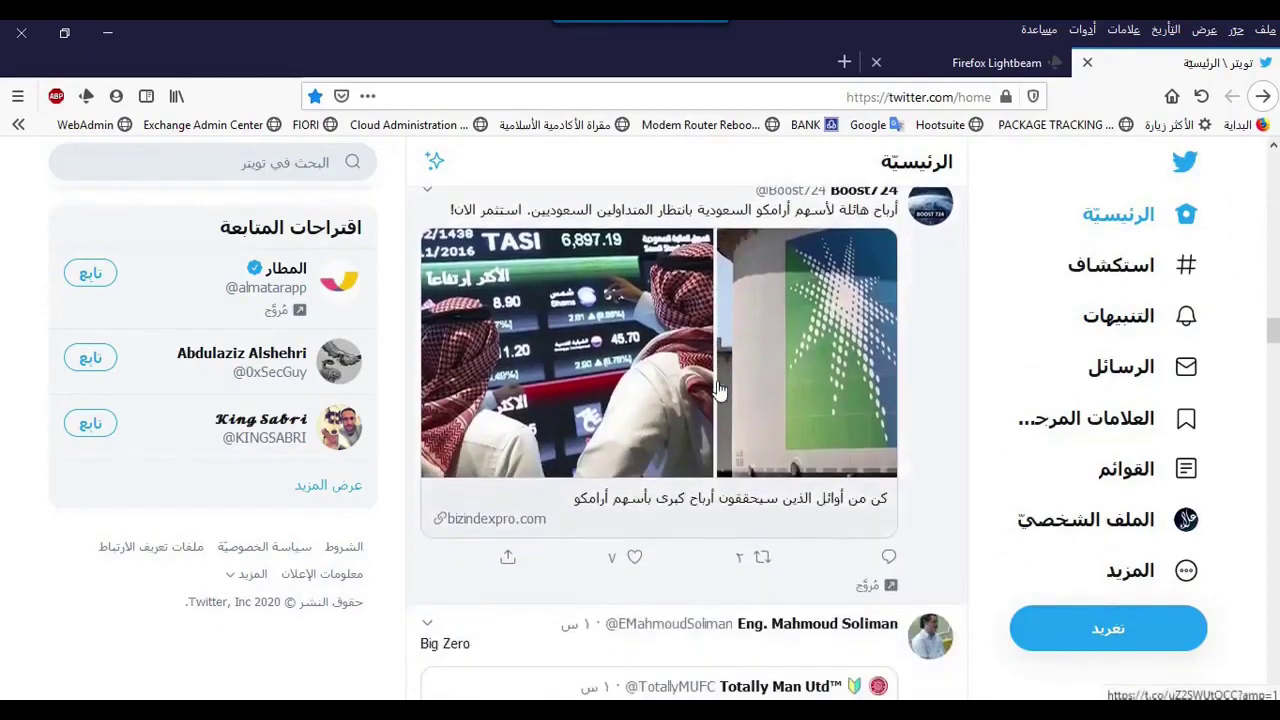
{"action": "scroll", "coordinate": [718, 388], "scroll_direction": "down", "scroll_amount": 2}
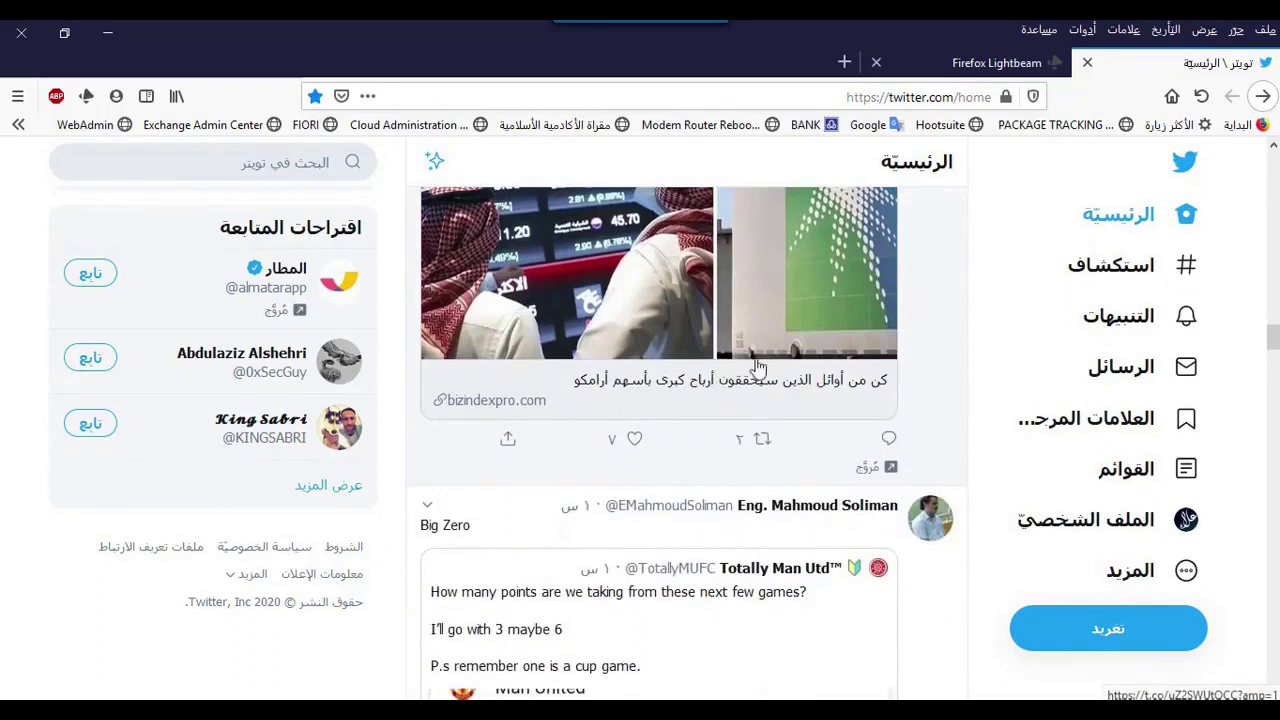
{"action": "scroll", "coordinate": [757, 368], "scroll_direction": "down", "scroll_amount": 3}
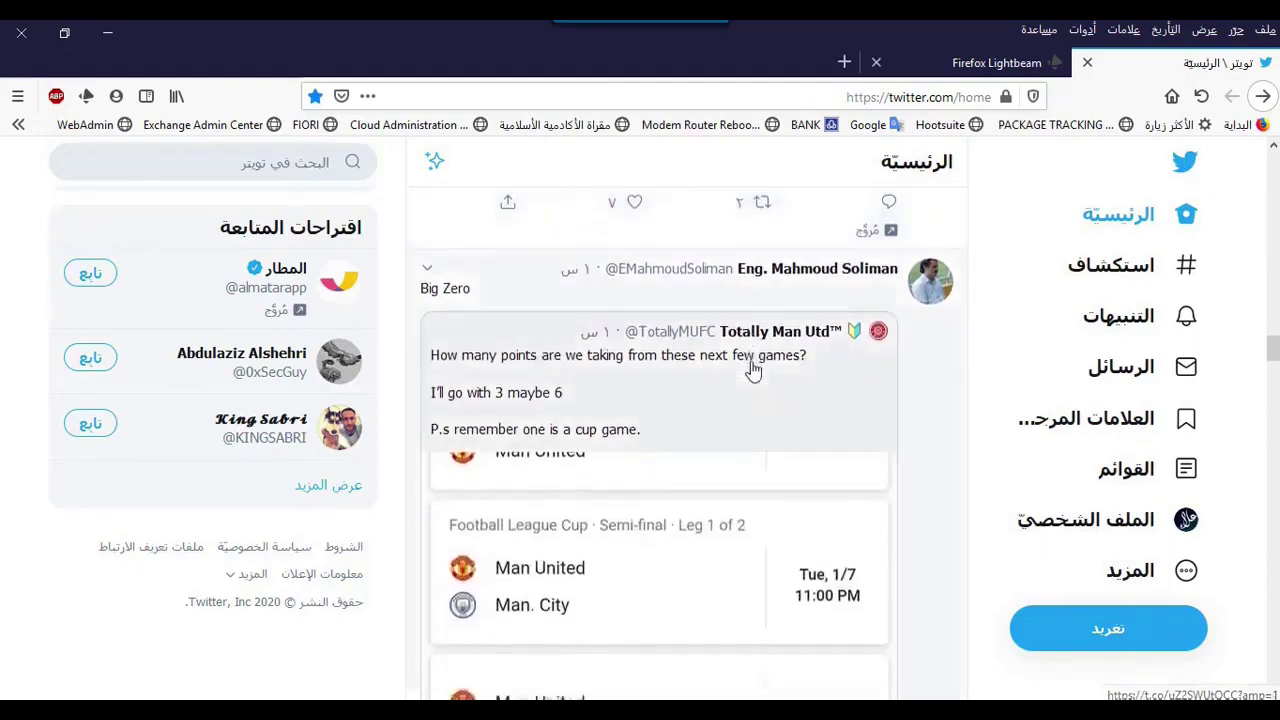
{"action": "scroll", "coordinate": [753, 372], "scroll_direction": "down", "scroll_amount": 2}
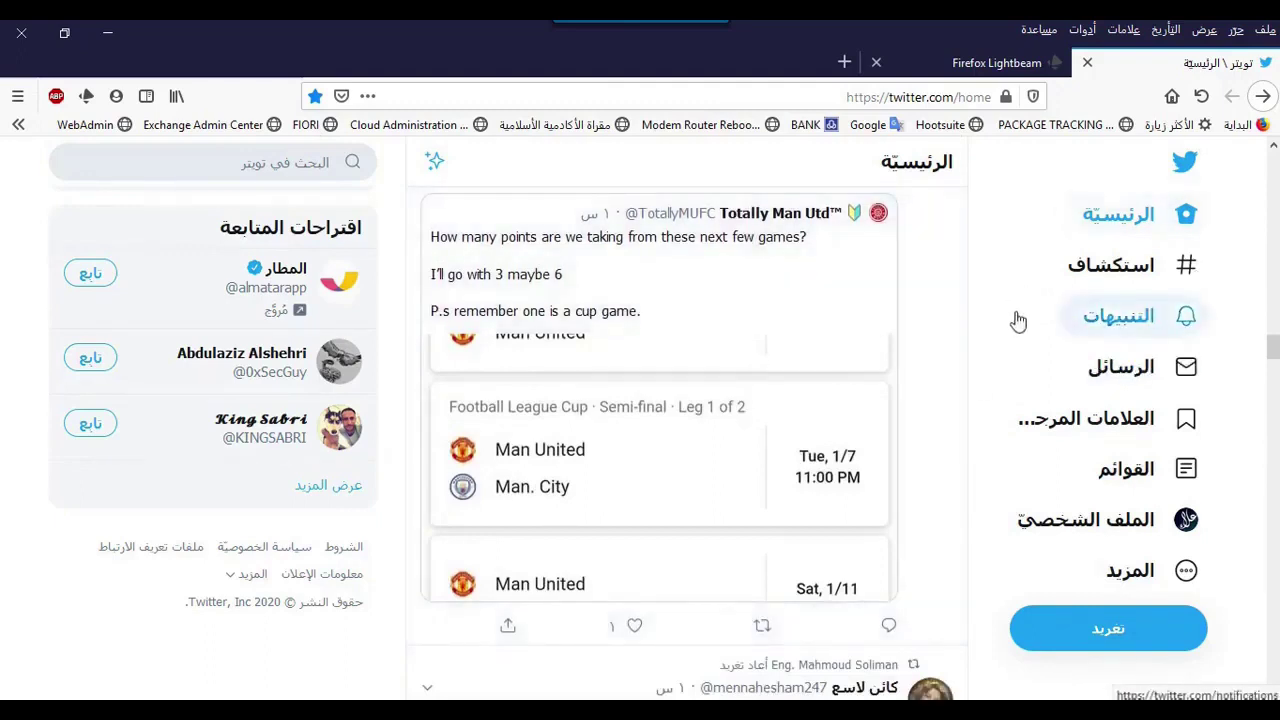
{"action": "left_click", "coordinate": [844, 62]}
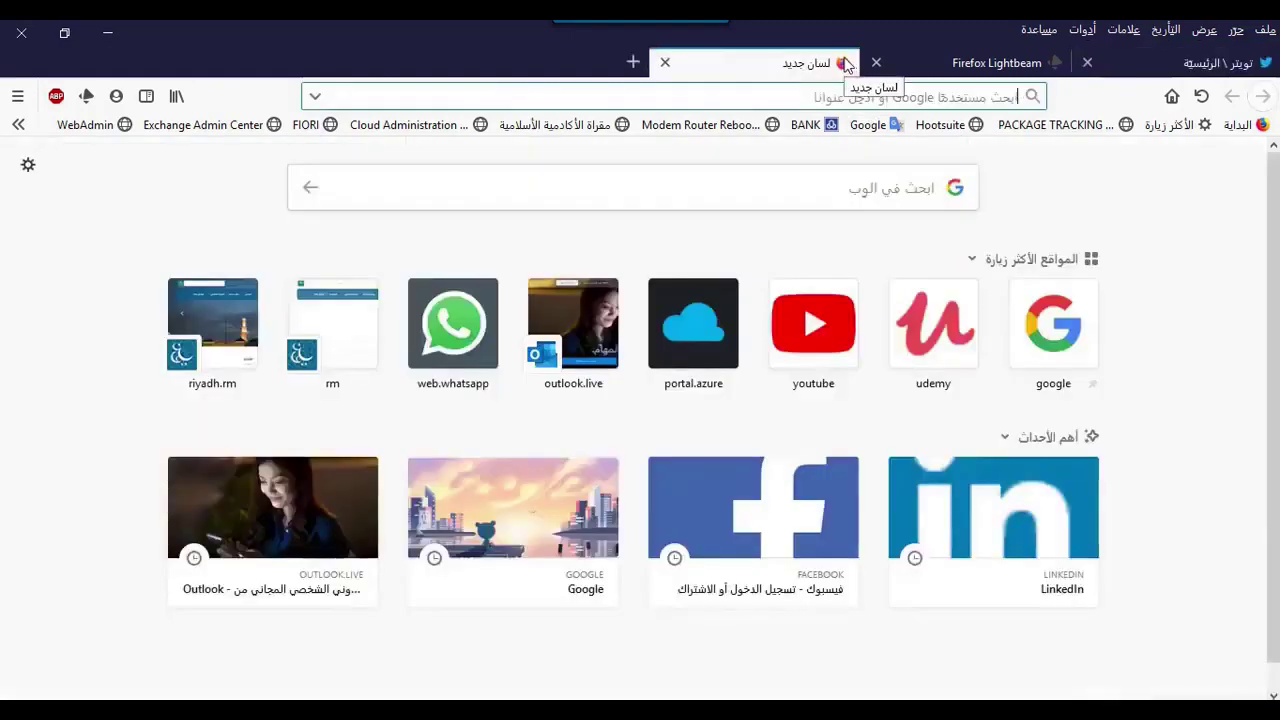
Open YouTube from the most-visited tiles and LinkedIn in another new tab.
{"action": "left_click", "coordinate": [818, 326]}
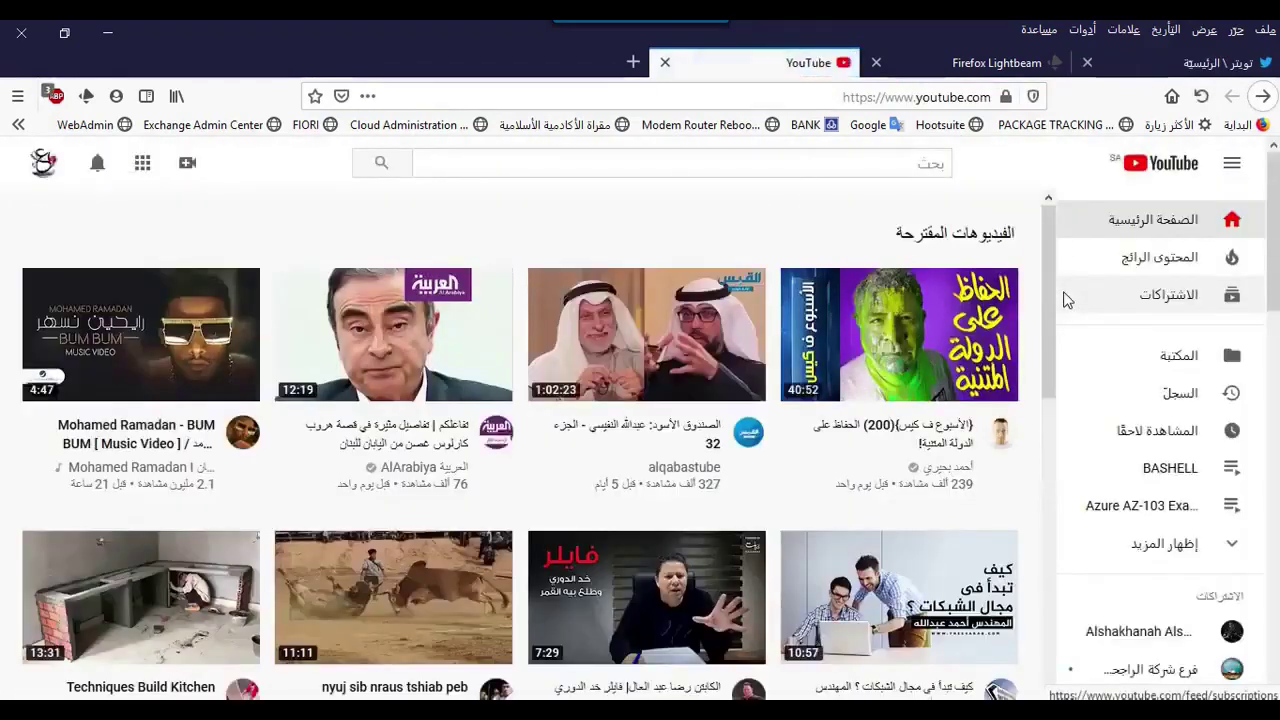
{"action": "left_click", "coordinate": [633, 62]}
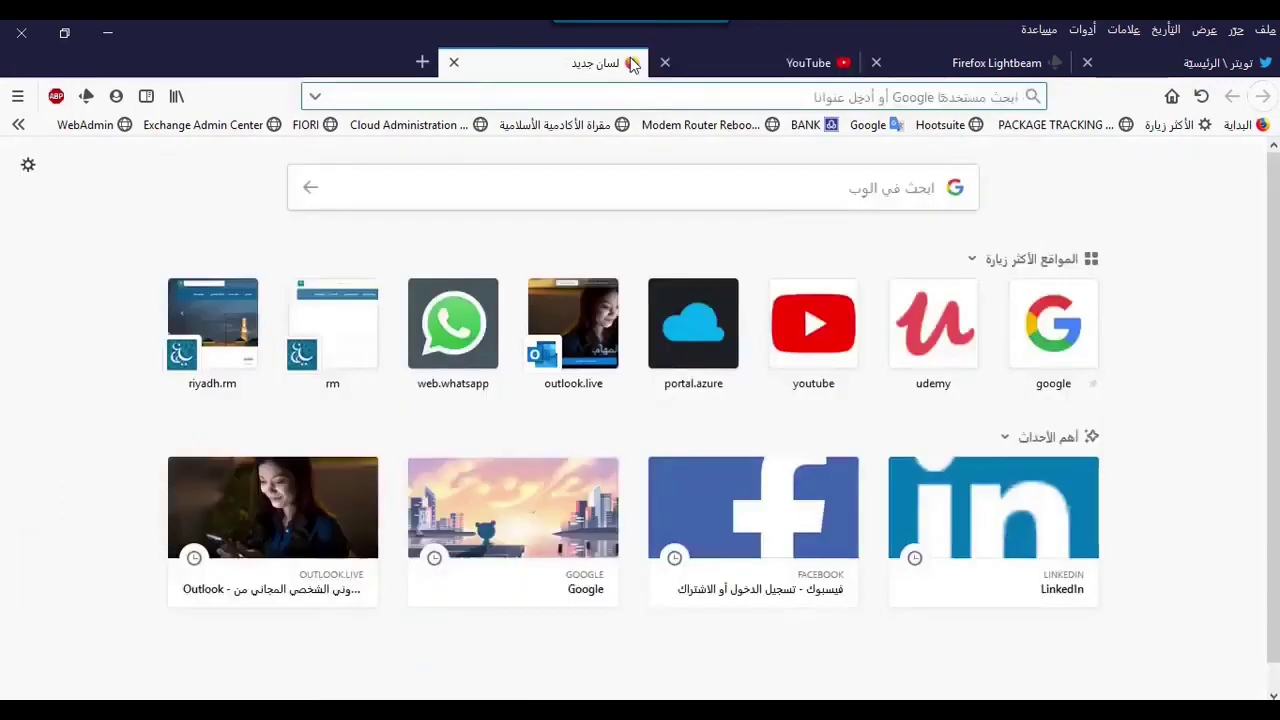
{"action": "type", "text": "linkedin.com/"}
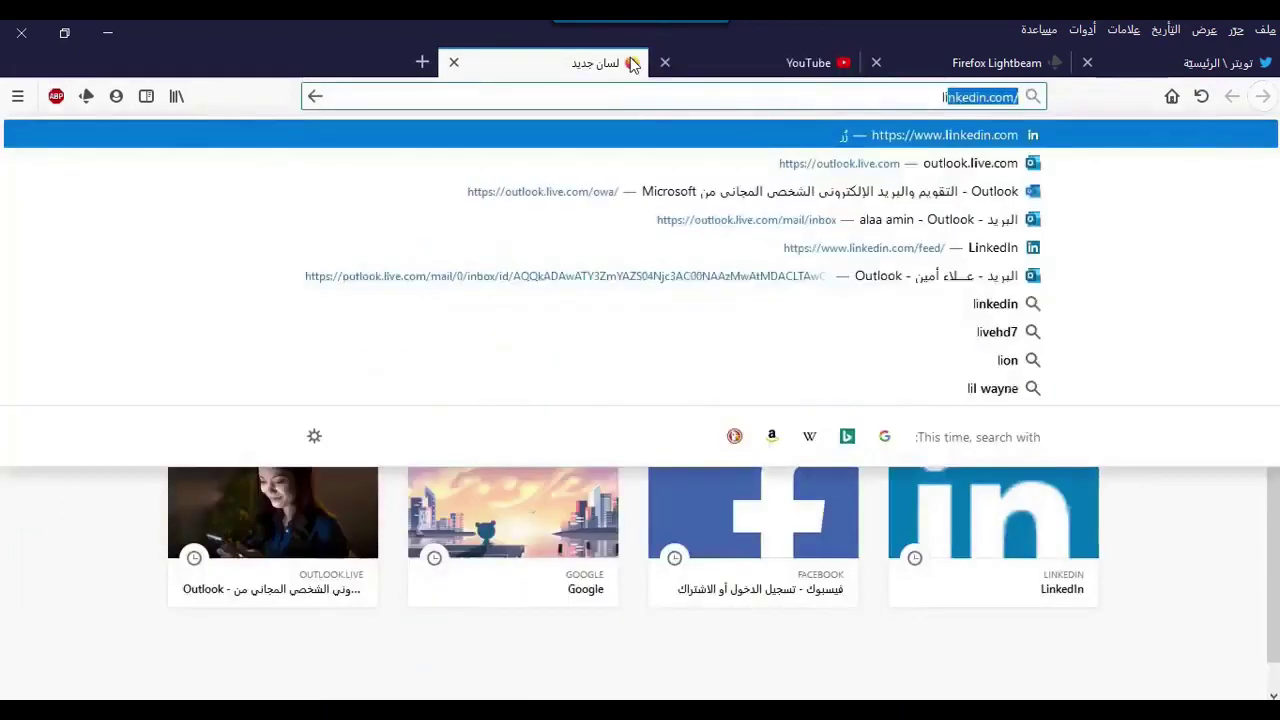
{"action": "key", "text": "Return"}
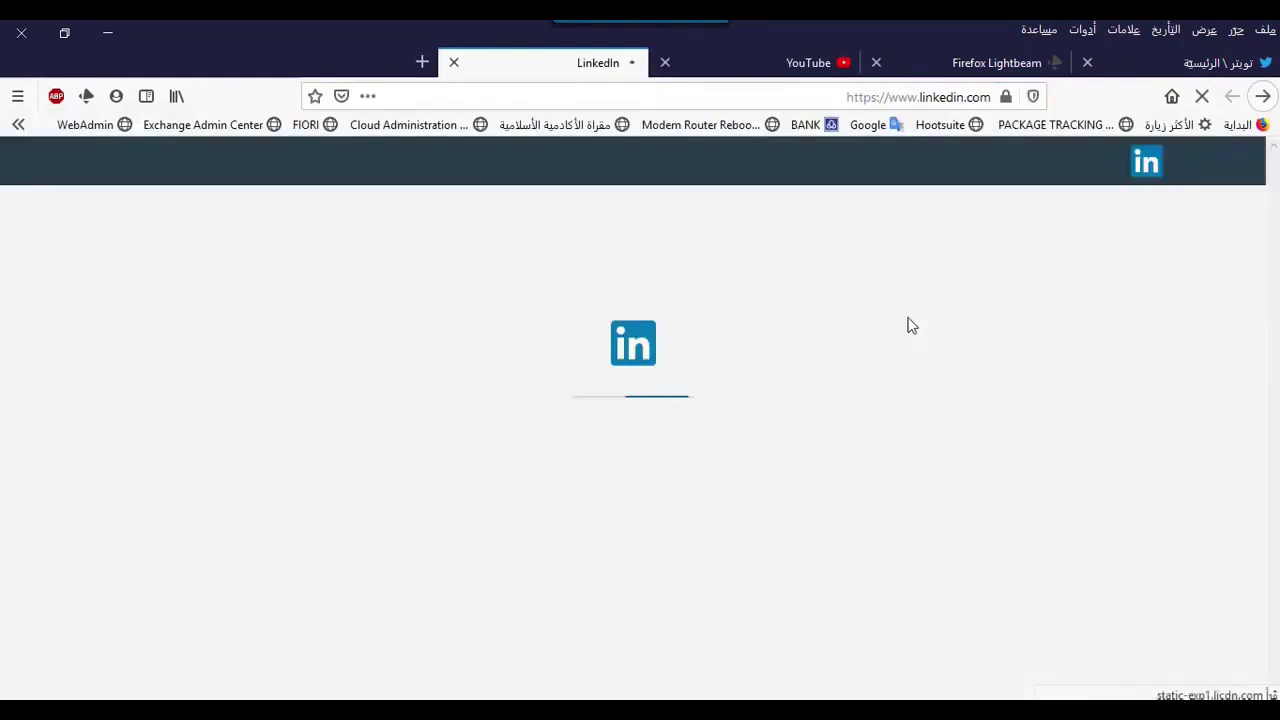
Reorder the LinkedIn and YouTube tabs beside Twitter, skim the LinkedIn feed, then return to Lightbeam.
{"action": "left_click_drag", "start_coordinate": [489, 64], "coordinate": [945, 78]}
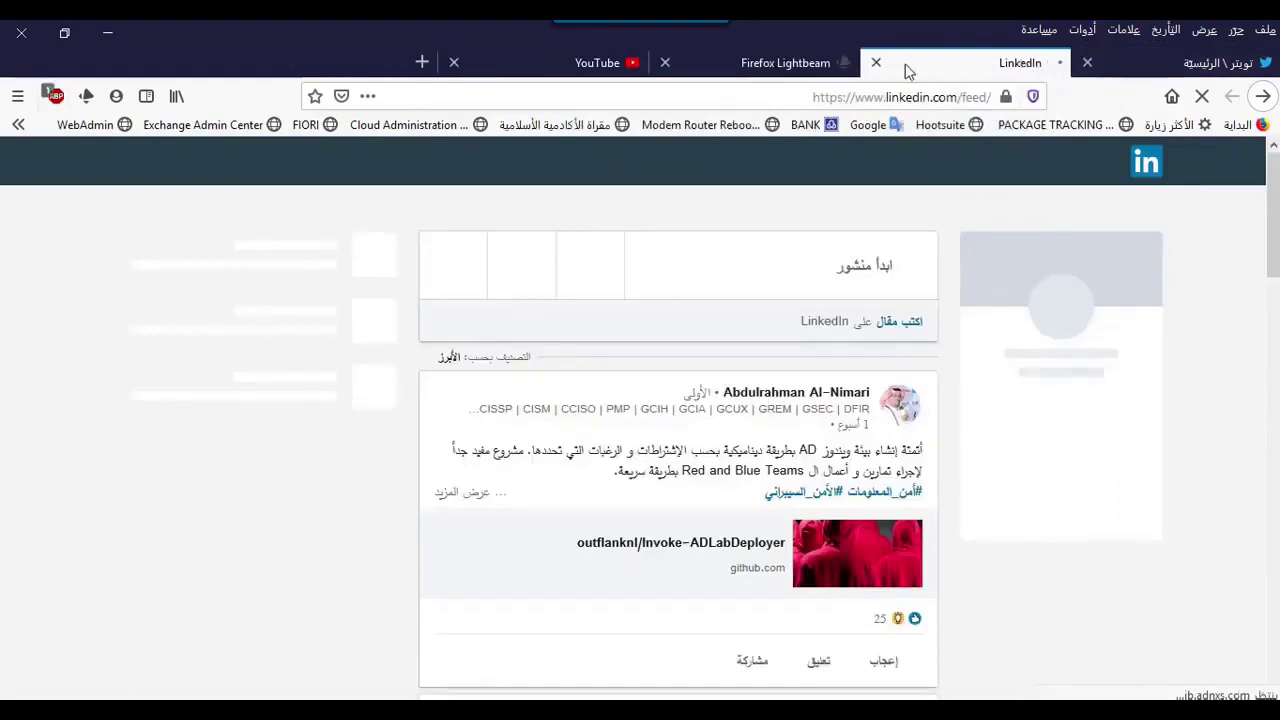
{"action": "left_click_drag", "start_coordinate": [606, 68], "coordinate": [785, 78]}
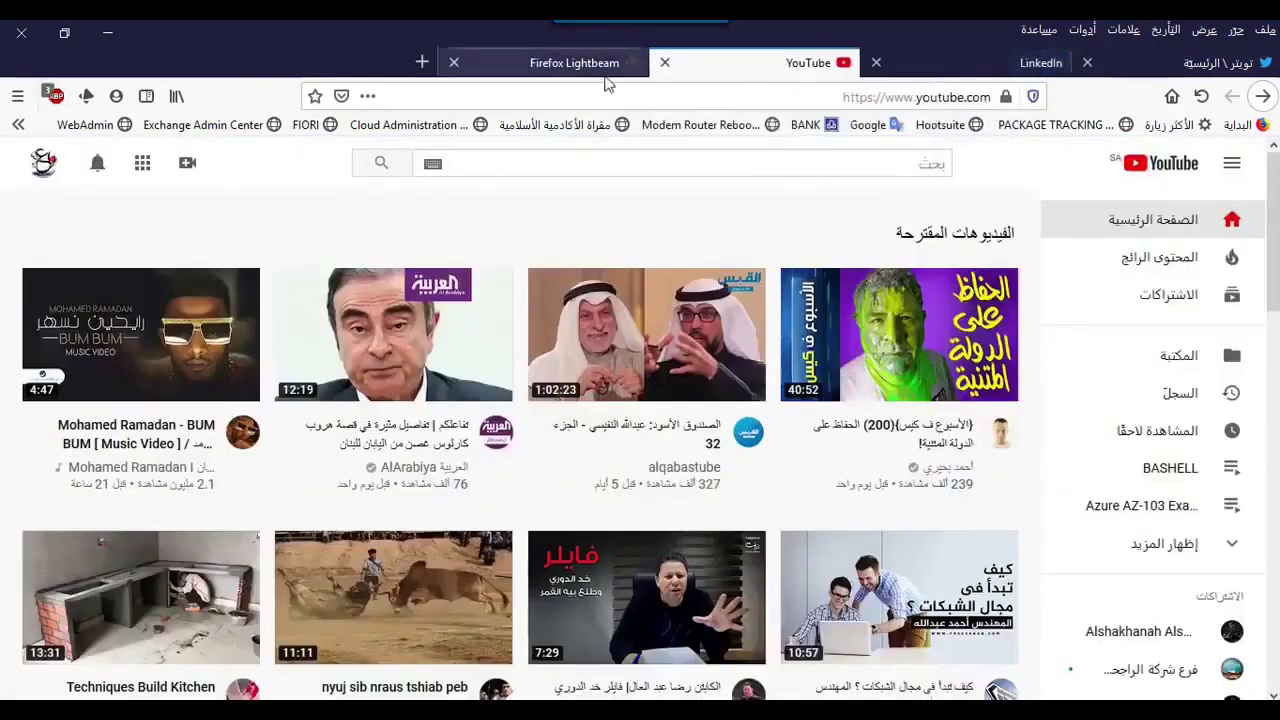
{"action": "left_click", "coordinate": [1025, 64]}
{"action": "scroll", "coordinate": [745, 341], "scroll_direction": "down", "scroll_amount": 3}
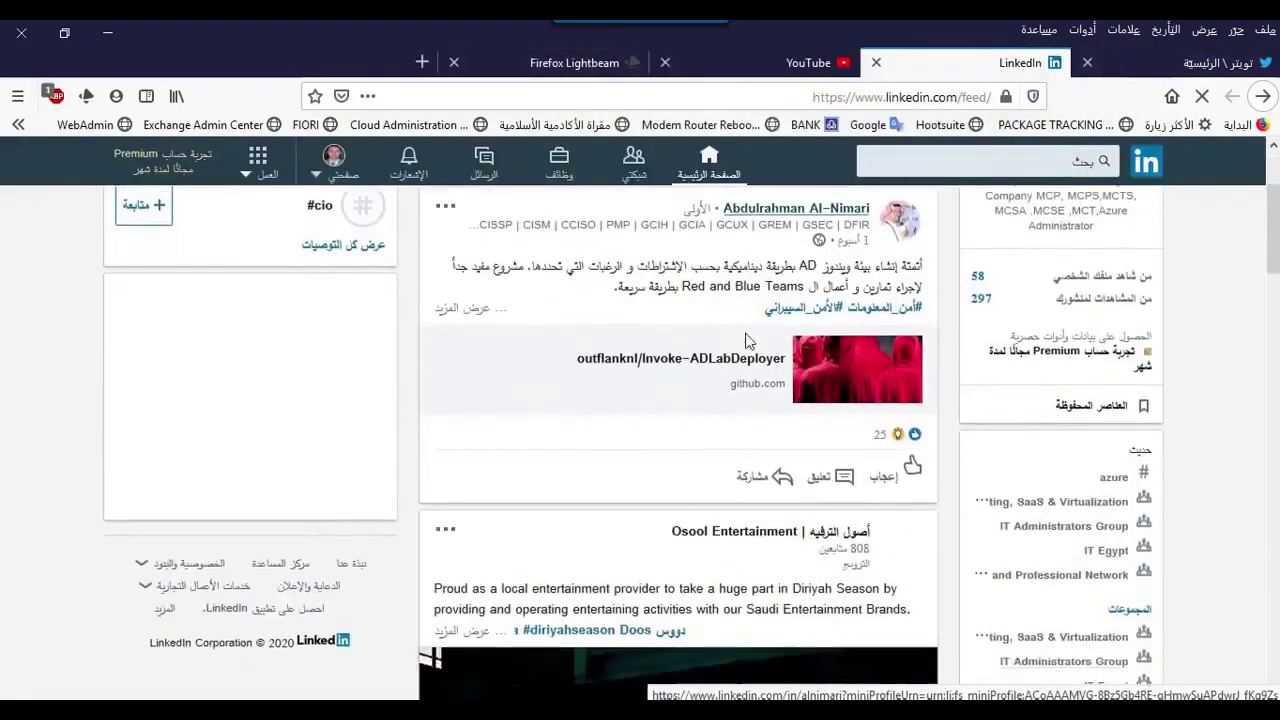
{"action": "scroll", "coordinate": [745, 341], "scroll_direction": "down", "scroll_amount": 10}
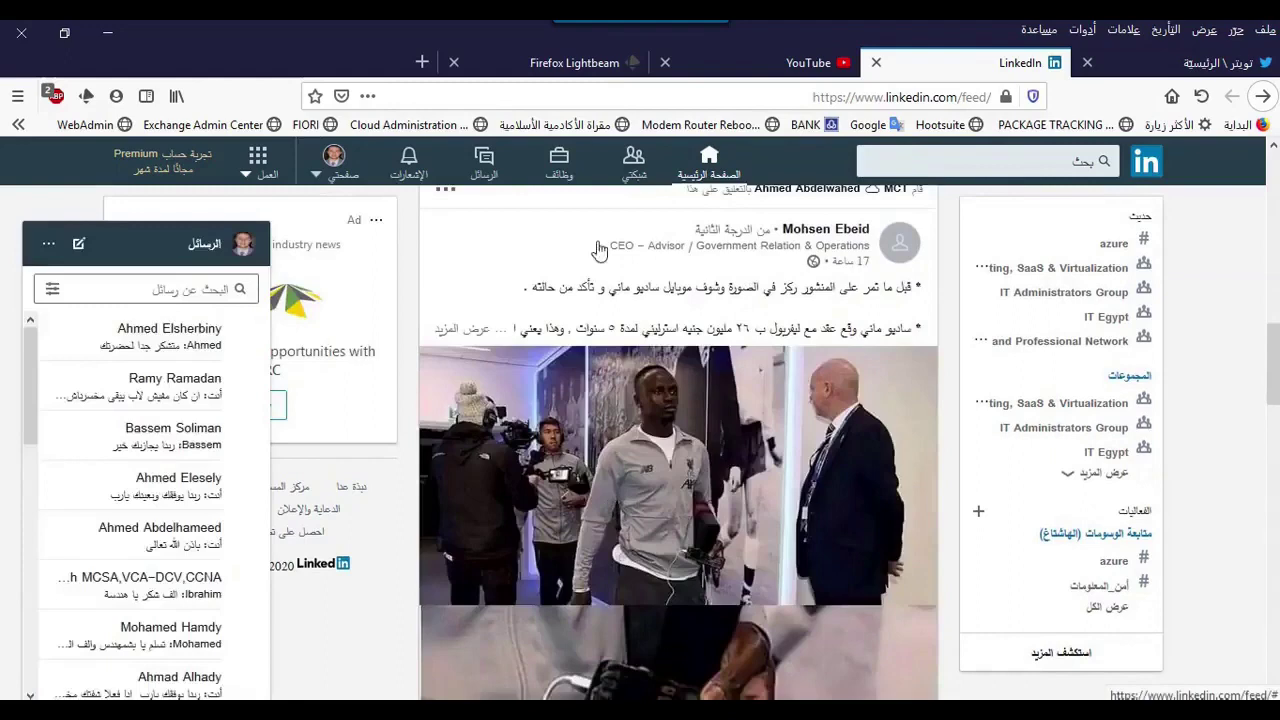
{"action": "left_click", "coordinate": [540, 63]}
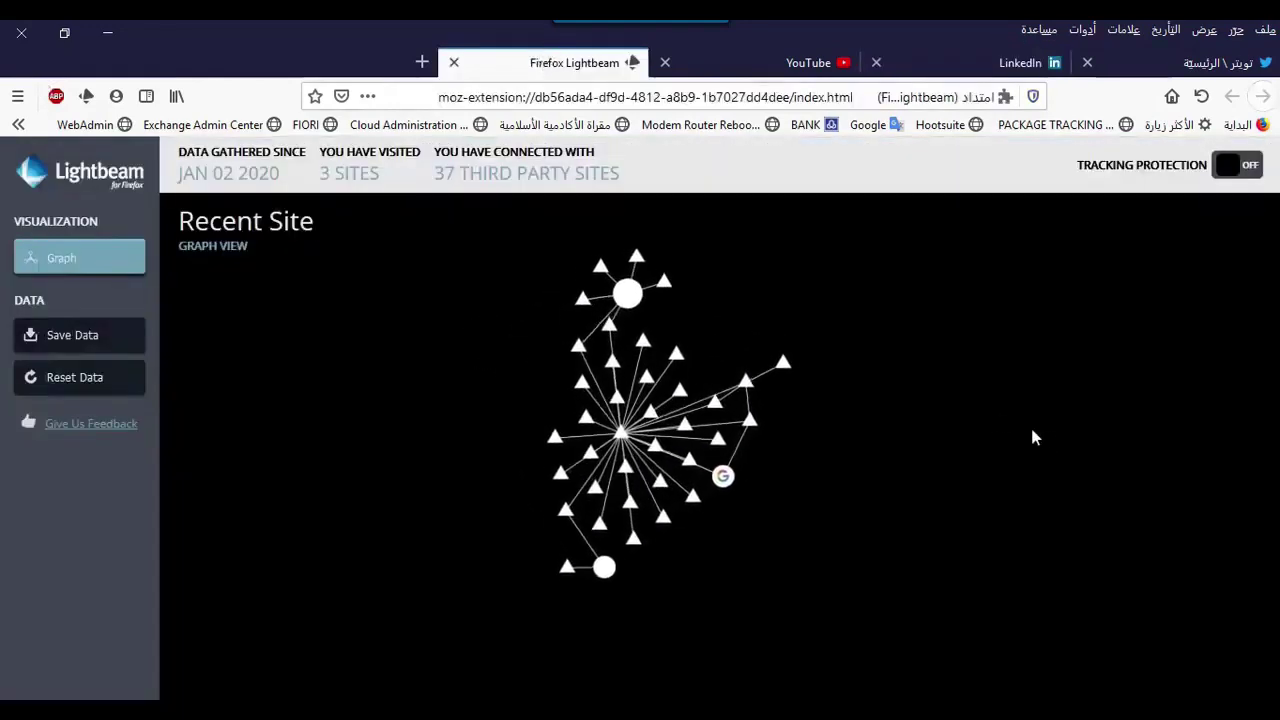
{"action": "mouse_move", "coordinate": [632, 294]}
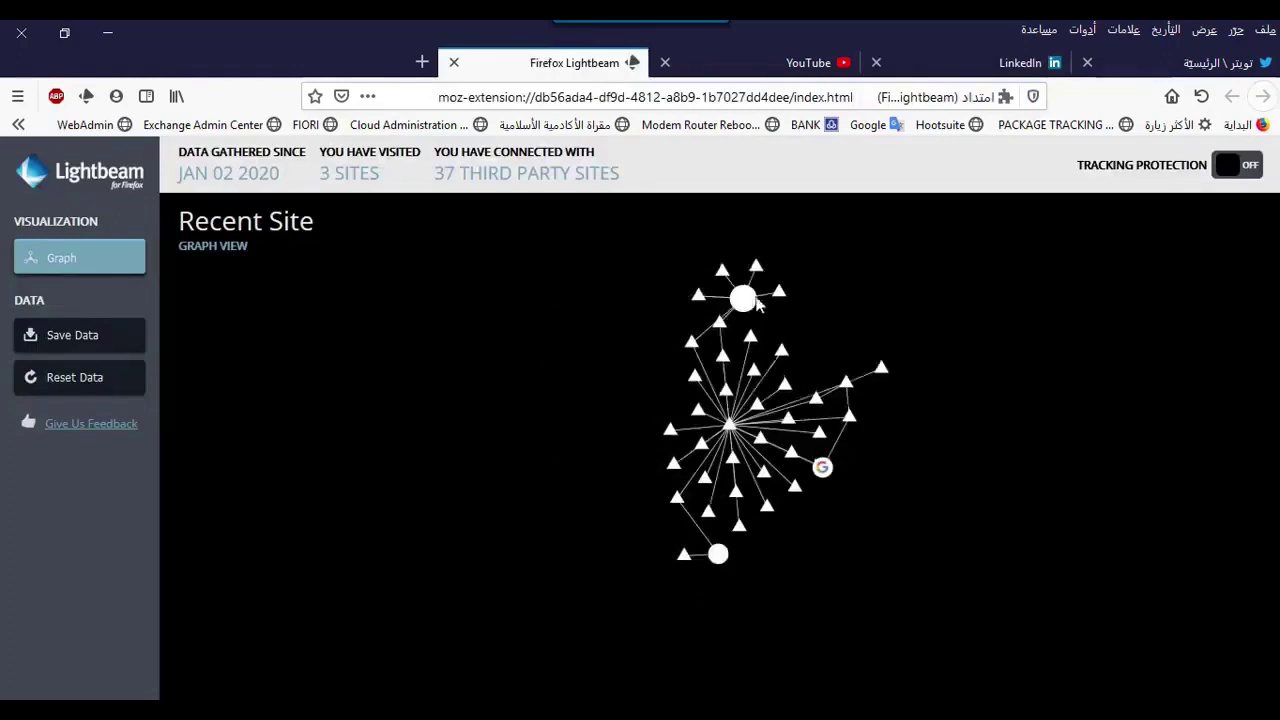
{"action": "mouse_move", "coordinate": [747, 302]}
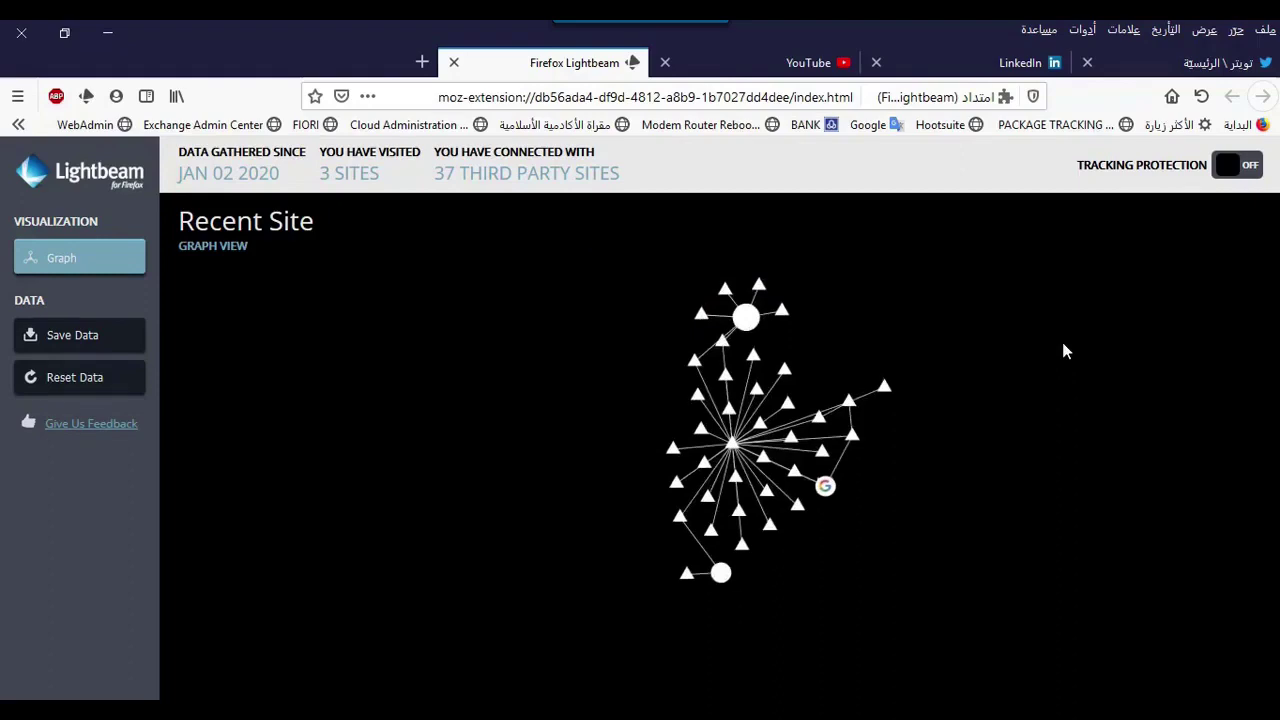
{"action": "mouse_move", "coordinate": [751, 323]}
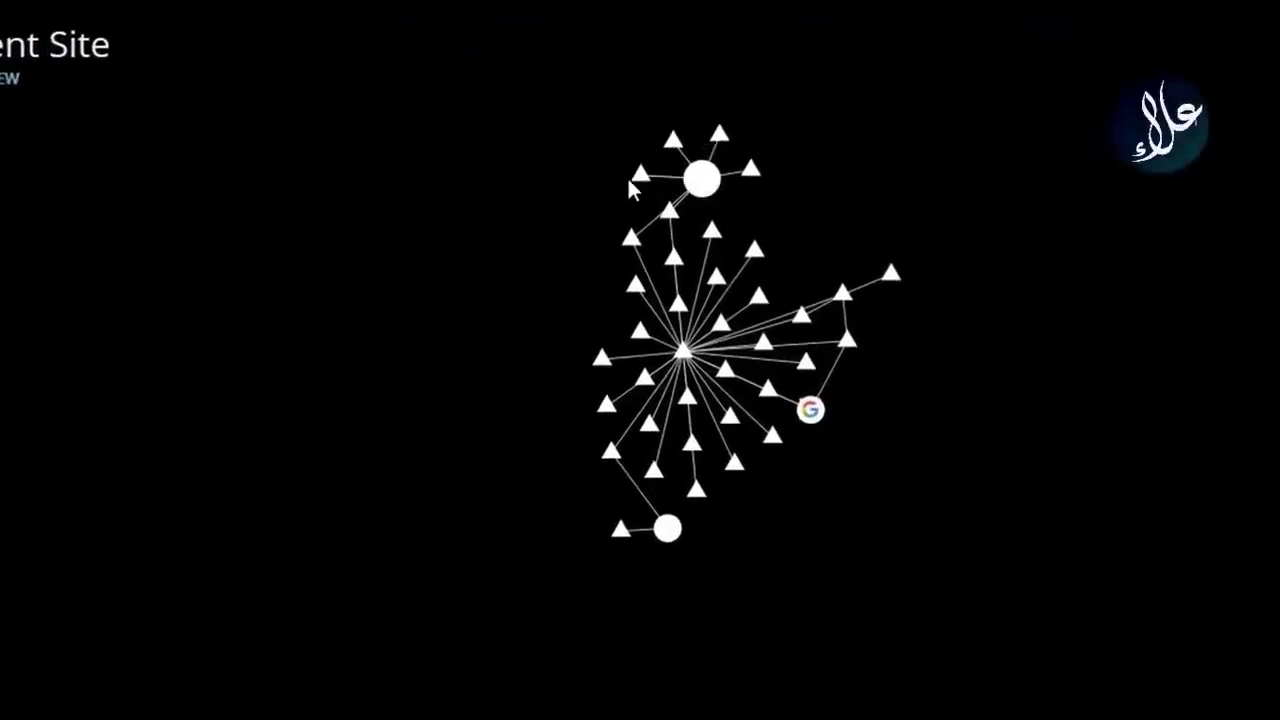
{"action": "mouse_move", "coordinate": [636, 180]}
{"action": "mouse_move", "coordinate": [672, 144]}
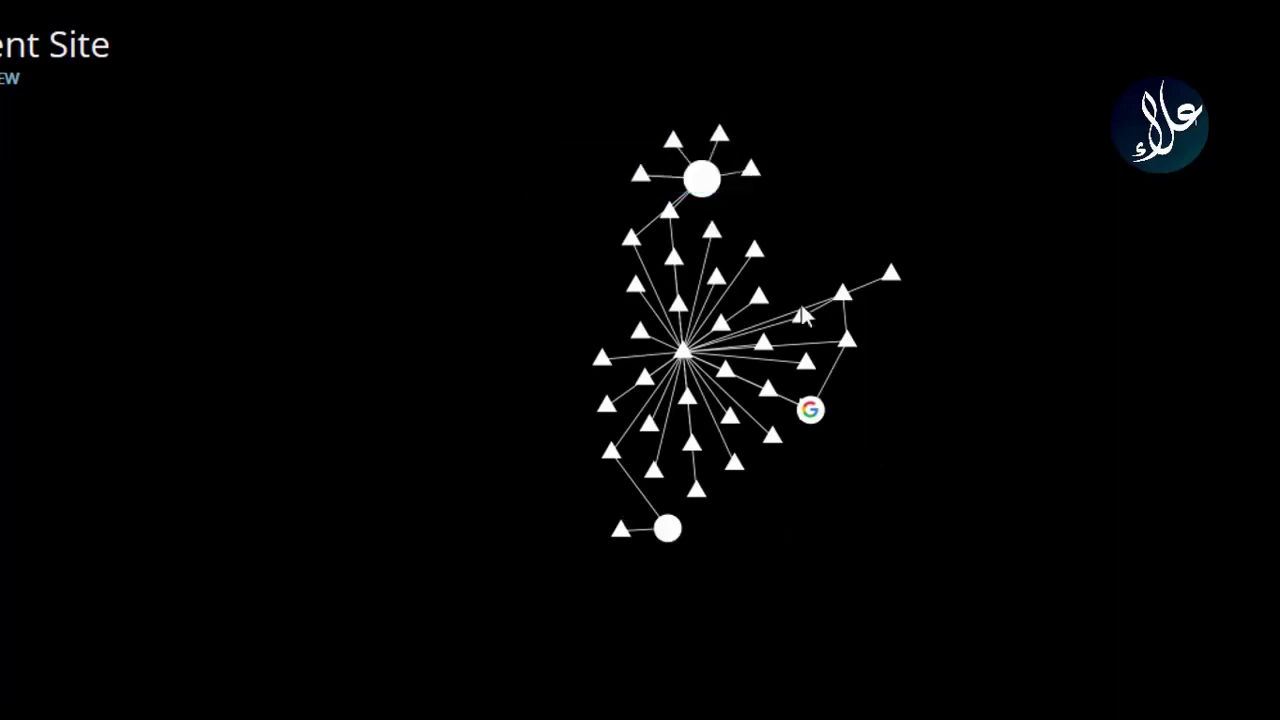
{"action": "left_click", "coordinate": [810, 62]}
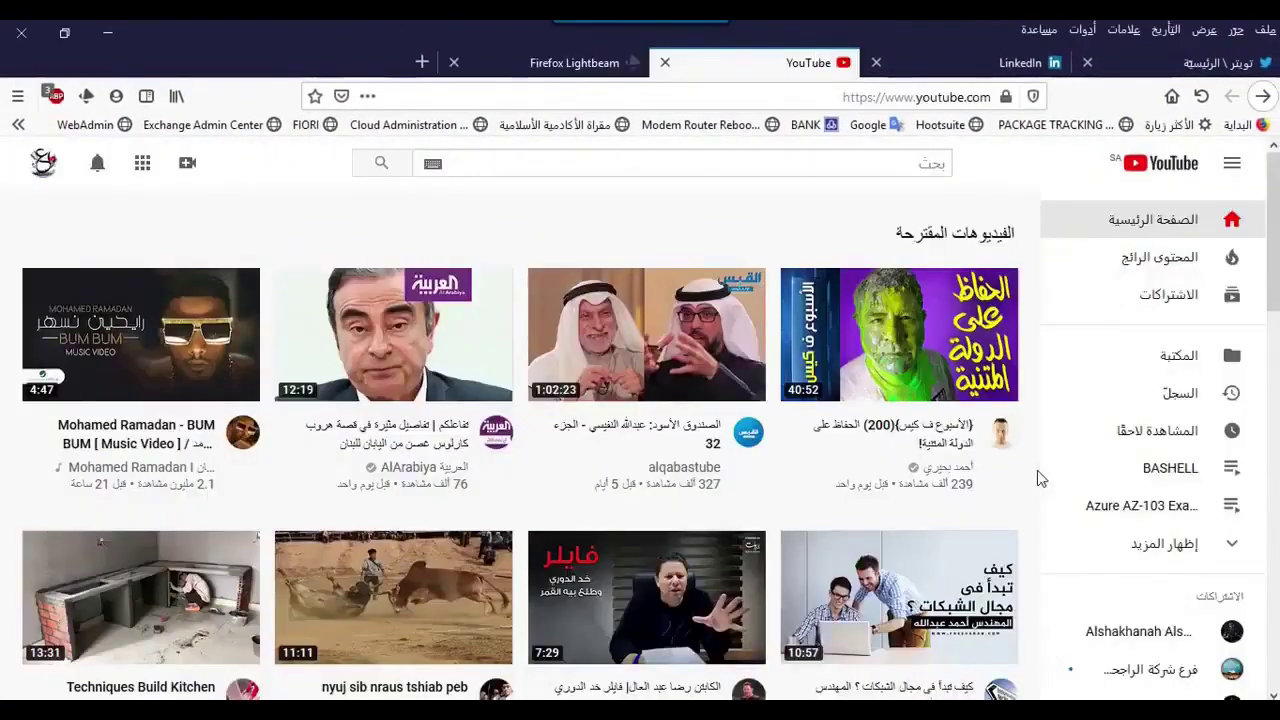
Play the YouTube video on starting in networking muted, then view Lightbeam's 38 third-party sites.
{"action": "scroll", "coordinate": [917, 498], "scroll_direction": "down", "scroll_amount": 2}
{"action": "left_click", "coordinate": [928, 468]}
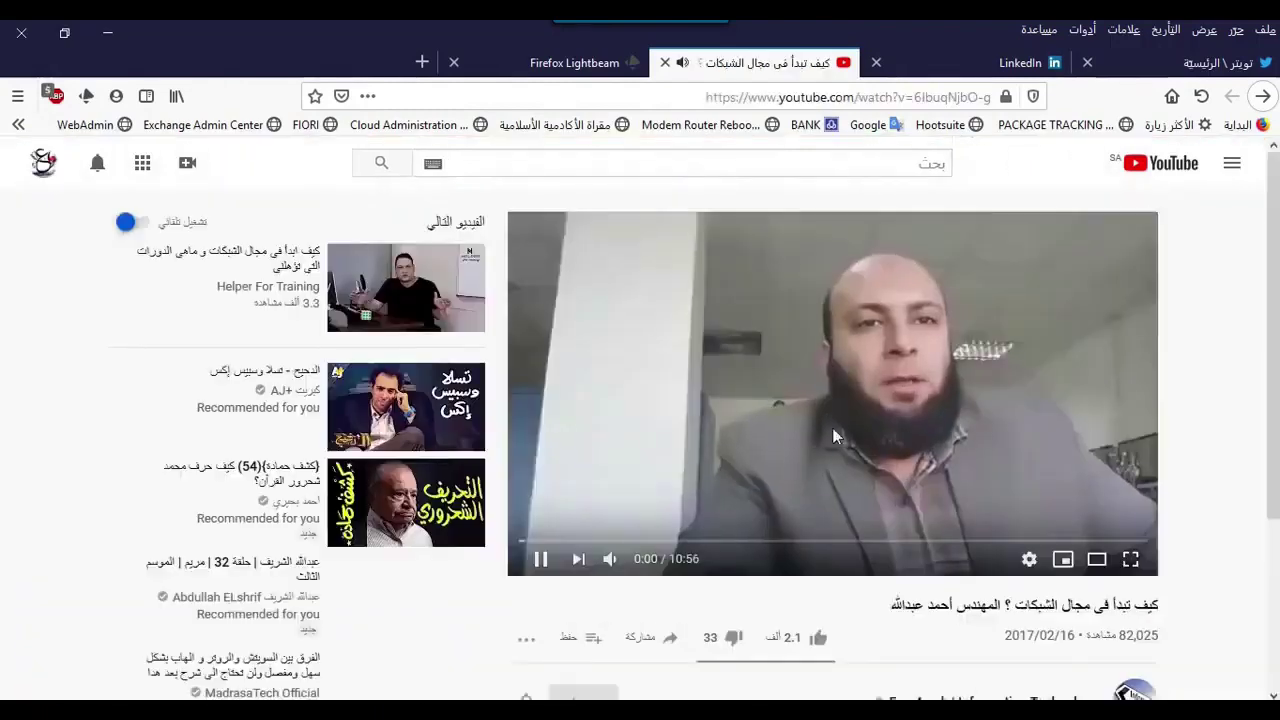
{"action": "left_click", "coordinate": [610, 558]}
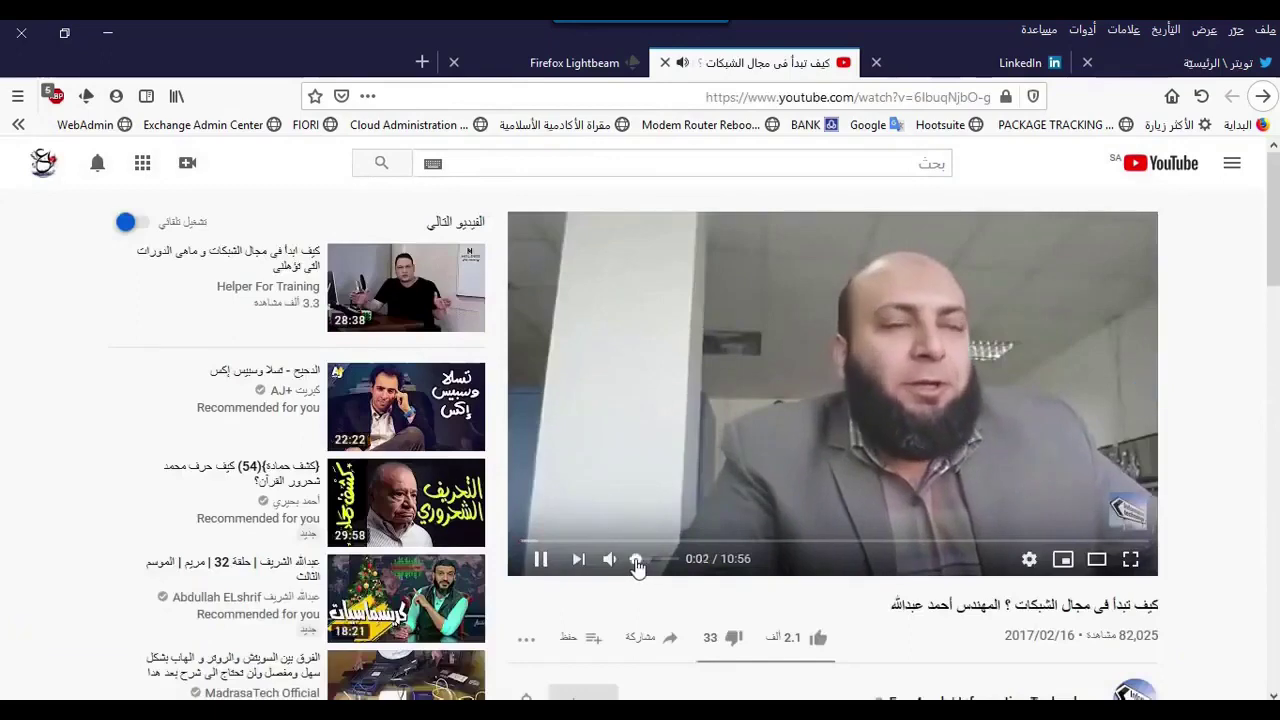
{"action": "scroll", "coordinate": [769, 407], "scroll_direction": "down", "scroll_amount": 3}
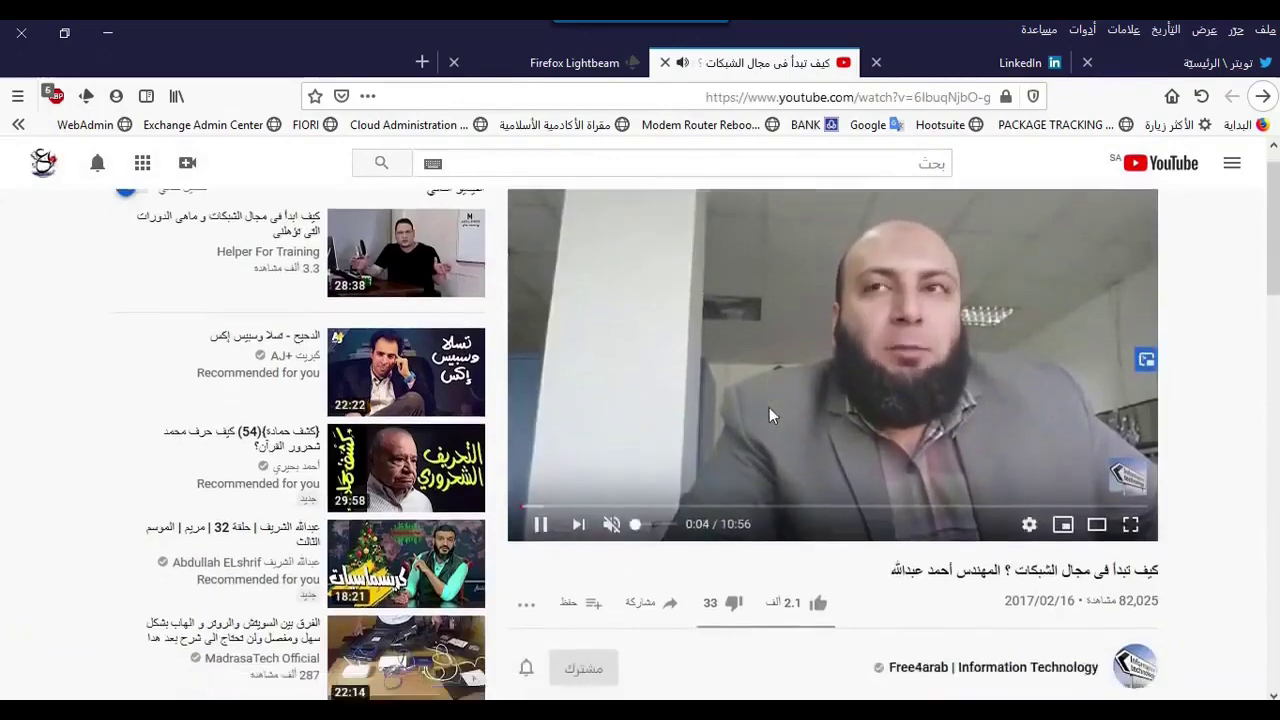
{"action": "scroll", "coordinate": [769, 414], "scroll_direction": "down", "scroll_amount": 6}
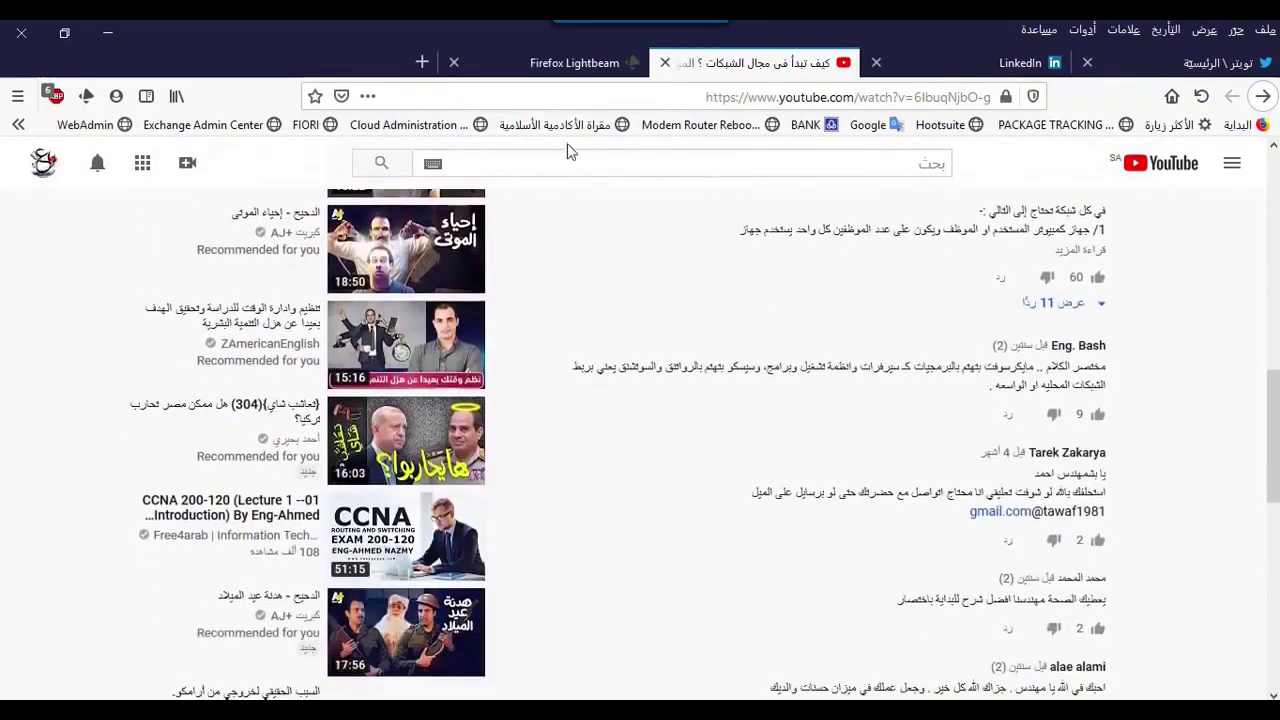
{"action": "left_click", "coordinate": [565, 68]}
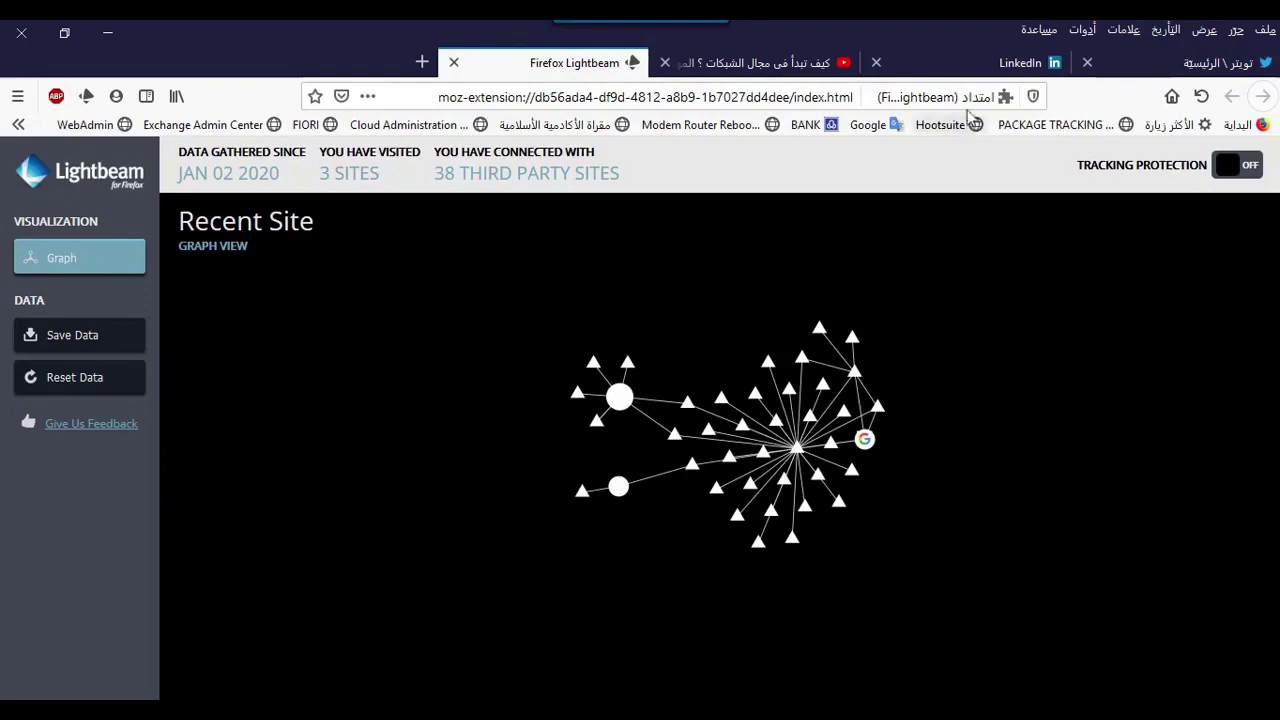
{"action": "left_click", "coordinate": [975, 67]}
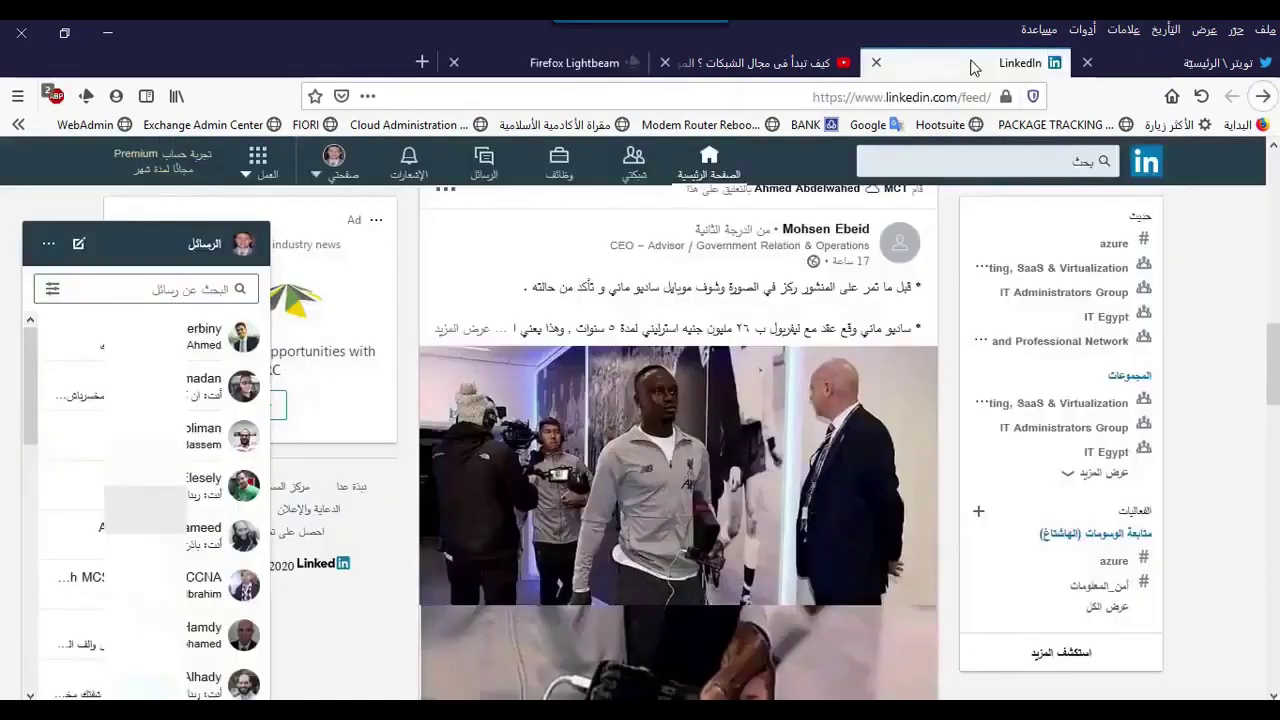
{"action": "scroll", "coordinate": [820, 468], "scroll_direction": "down", "scroll_amount": 5}
{"action": "scroll", "coordinate": [820, 466], "scroll_direction": "down", "scroll_amount": 8}
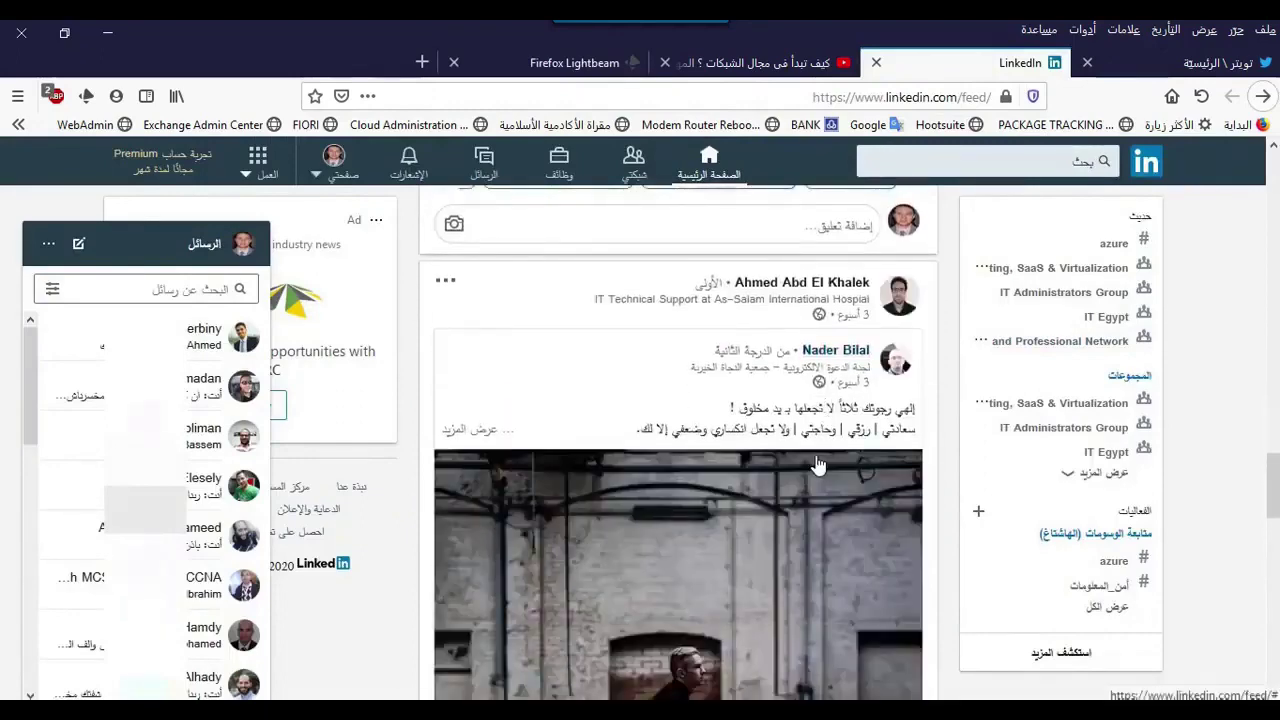
{"action": "scroll", "coordinate": [775, 440], "scroll_direction": "down", "scroll_amount": 3}
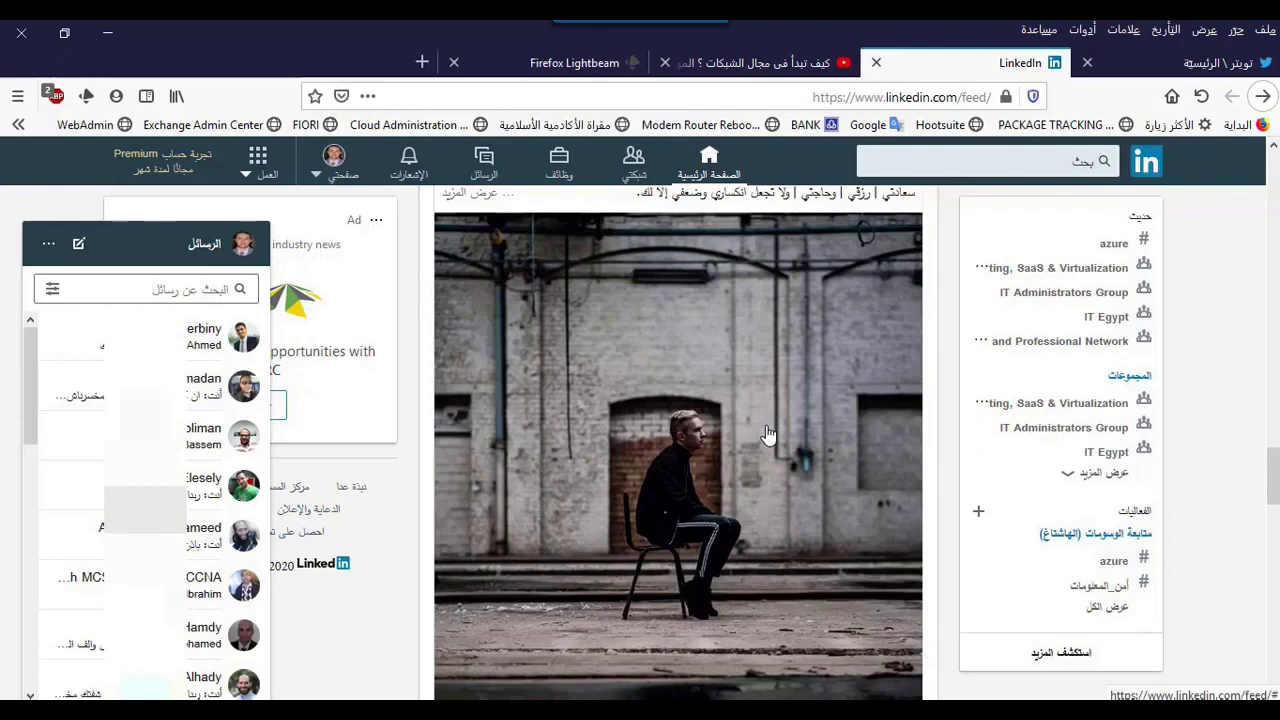
{"action": "key", "text": "ctrl+Tab"}
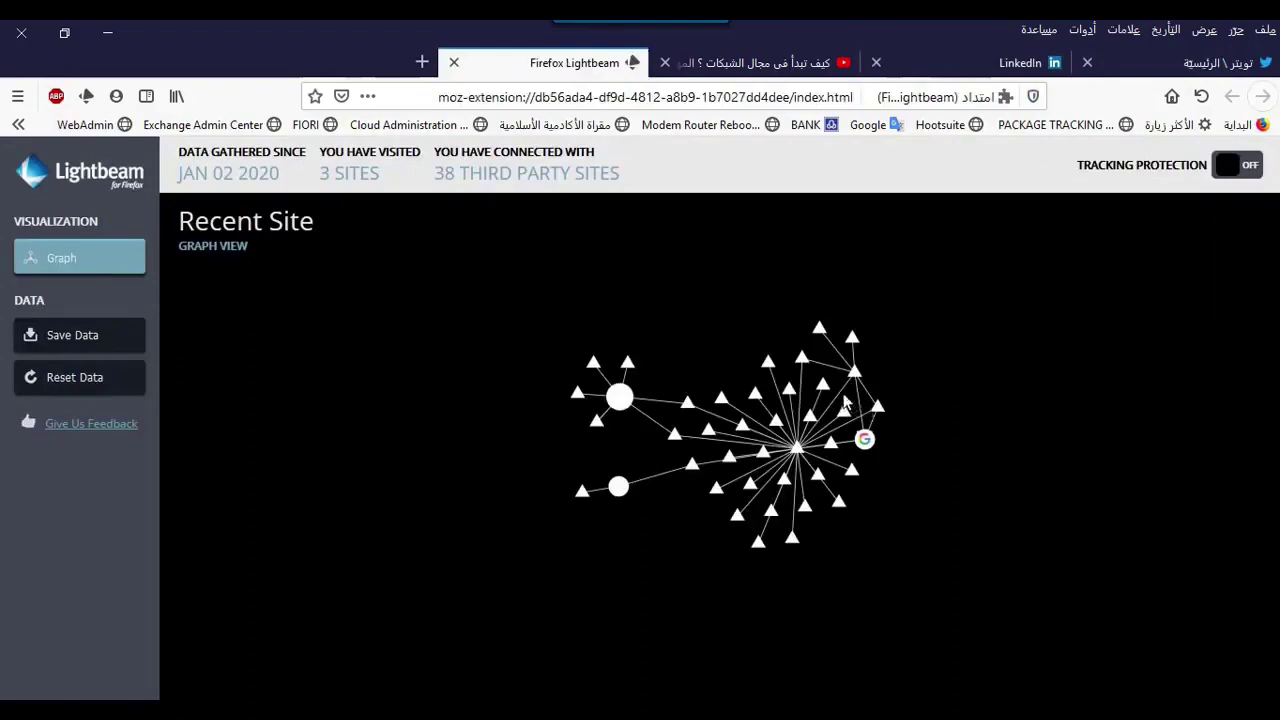
Glance at the YouTube video, then open the Cloud Computing, SaaS & Virtualization group on LinkedIn.
{"action": "scroll", "coordinate": [653, 409], "scroll_direction": "up", "scroll_amount": 3}
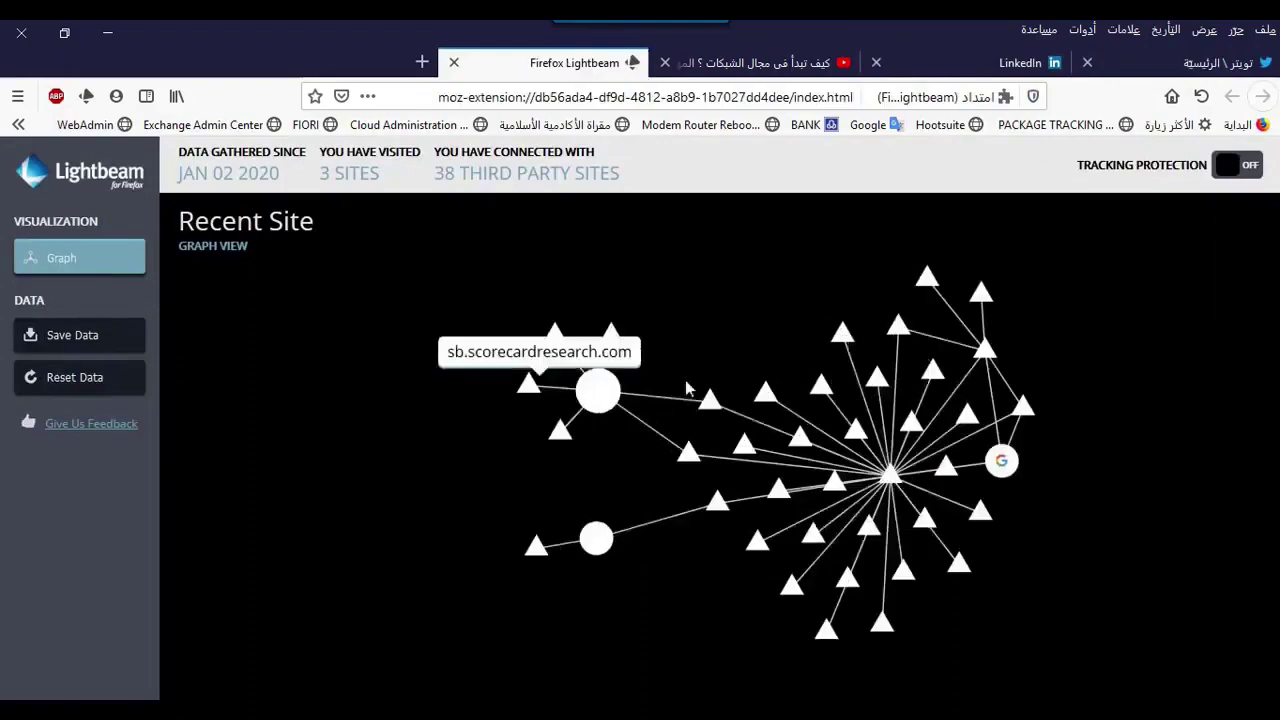
{"action": "left_click", "coordinate": [760, 62]}
{"action": "scroll", "coordinate": [900, 318], "scroll_direction": "down", "scroll_amount": 5}
{"action": "scroll", "coordinate": [900, 330], "scroll_direction": "up", "scroll_amount": 8}
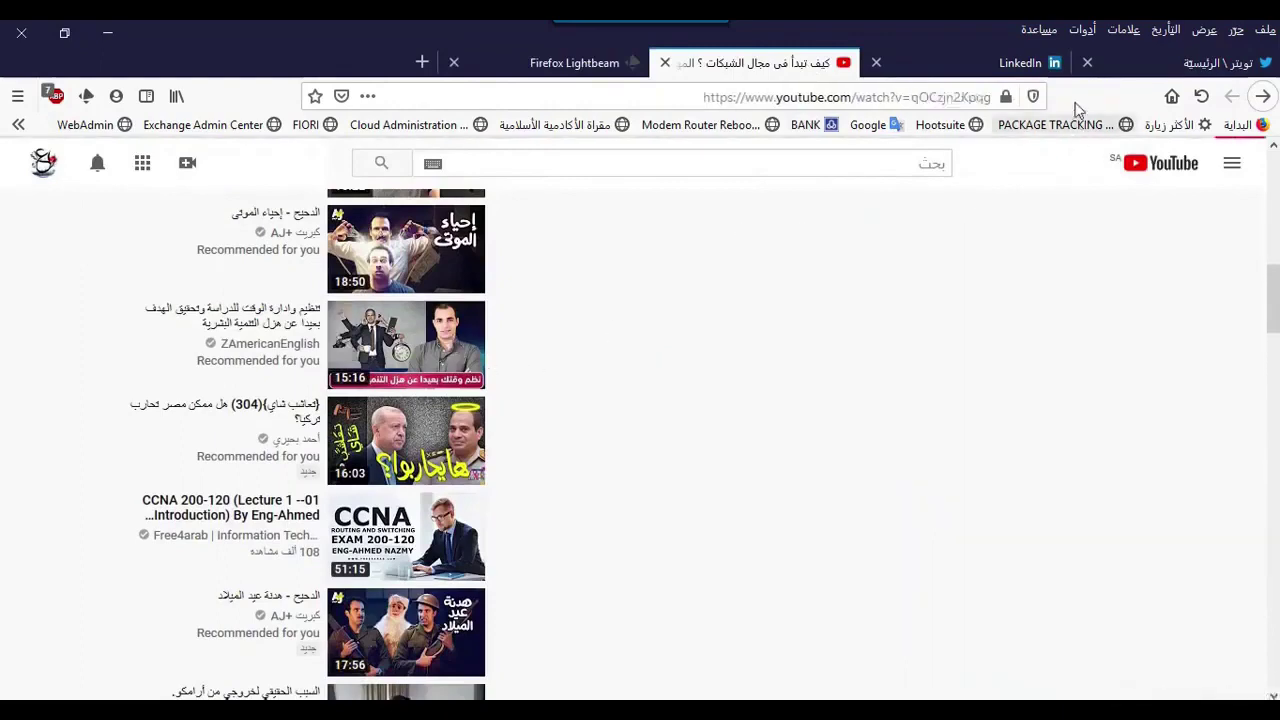
{"action": "left_click", "coordinate": [1022, 62]}
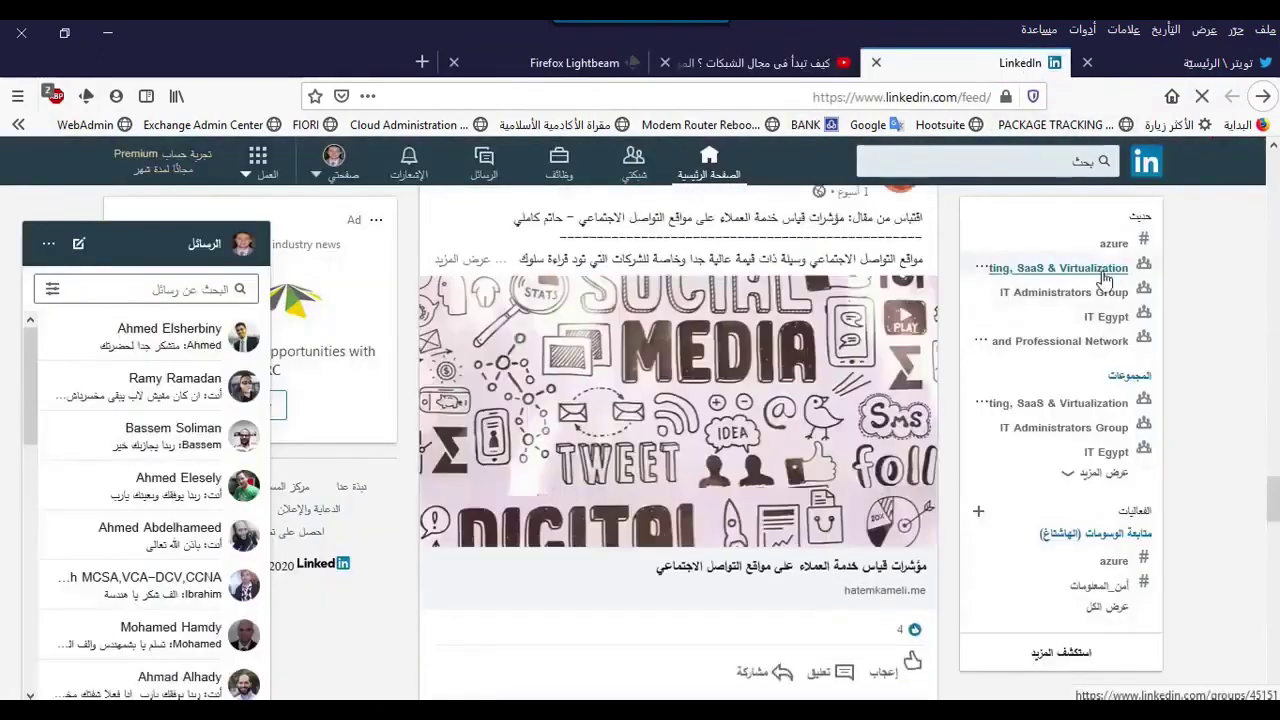
{"action": "left_click", "coordinate": [1063, 292]}
Scroll the Twitter home feed, then open a fresh new tab.
{"action": "left_click", "coordinate": [1170, 64]}
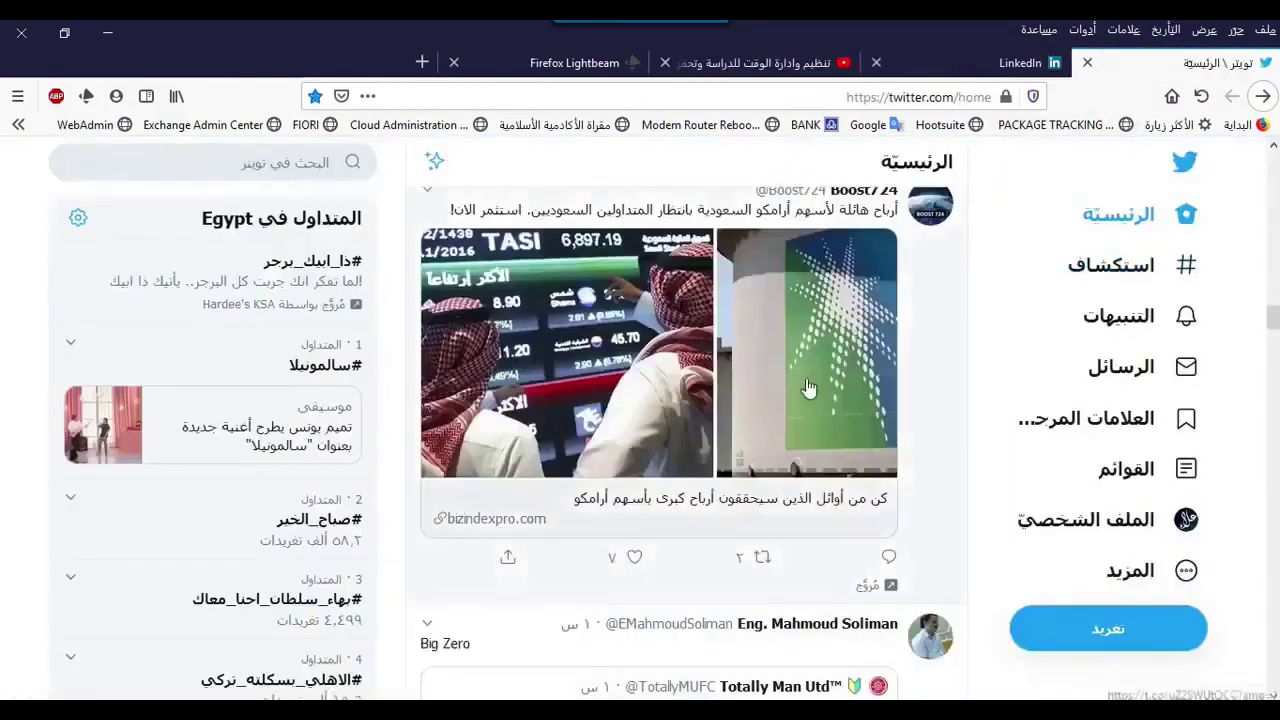
{"action": "scroll", "coordinate": [800, 385], "scroll_direction": "down", "scroll_amount": 5}
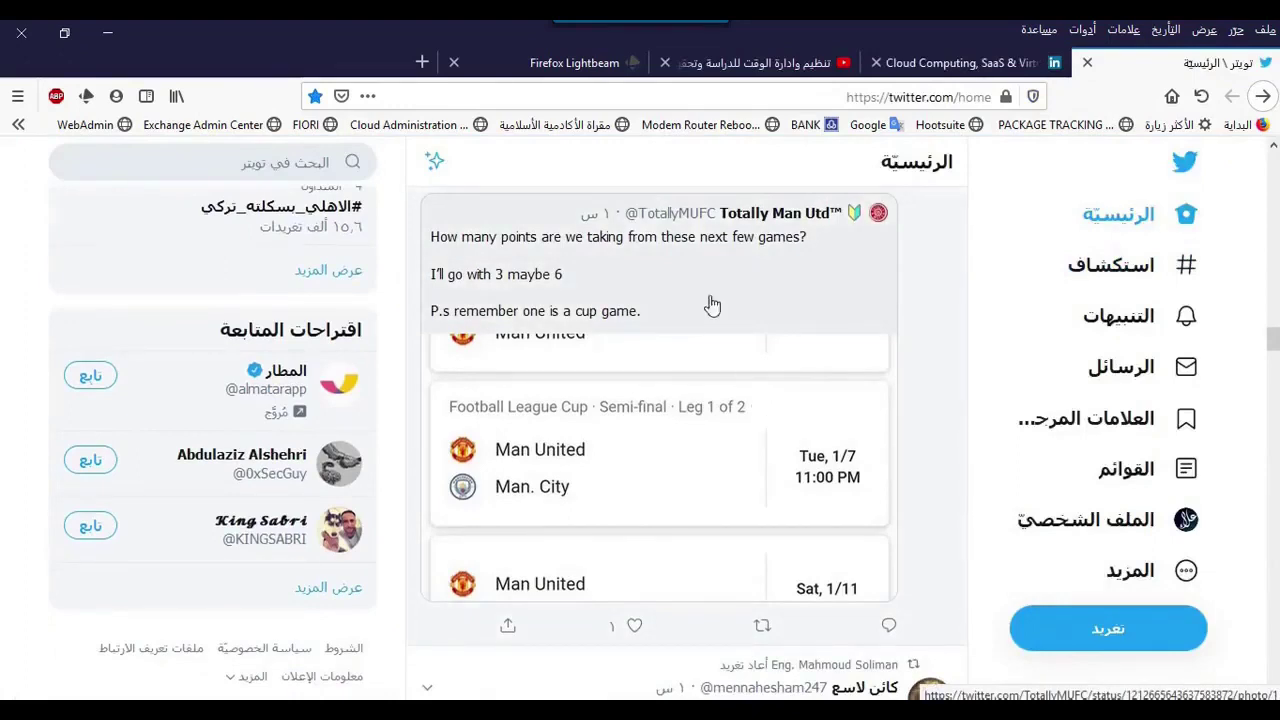
{"action": "left_click", "coordinate": [419, 63]}
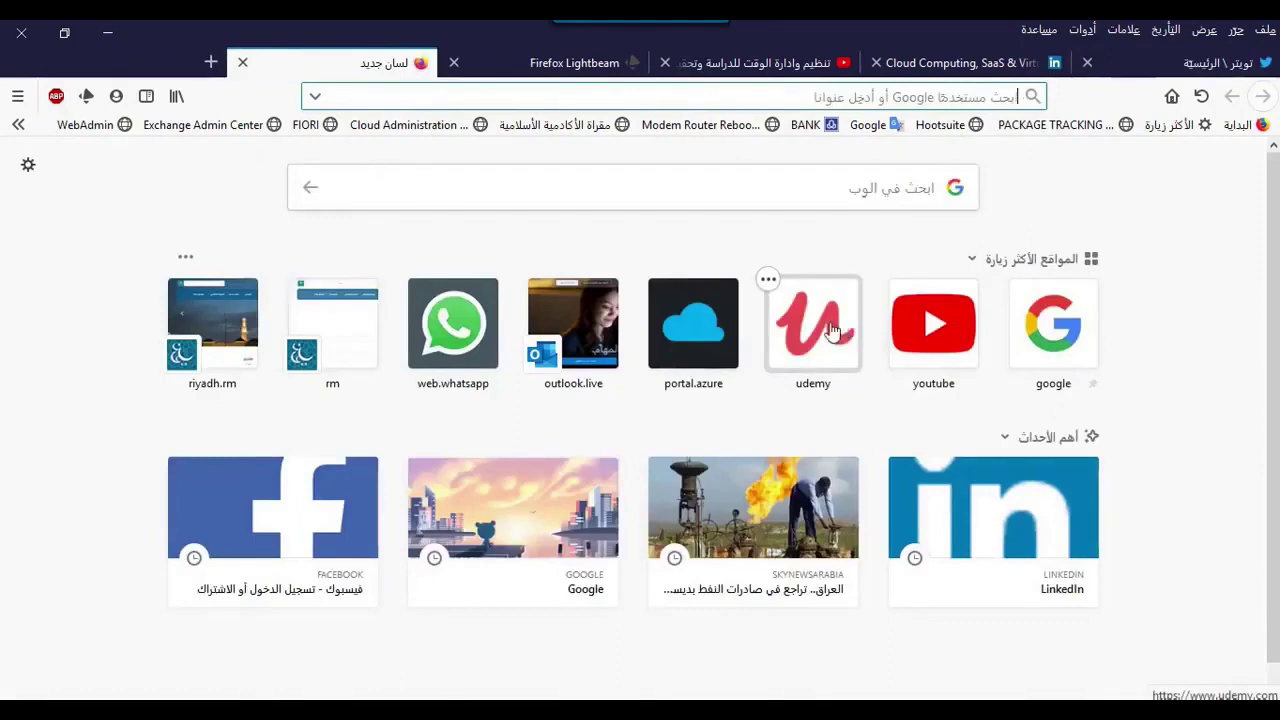
Open Udemy from the most-visited tiles and place its tab beside Lightbeam.
{"action": "left_click", "coordinate": [831, 330]}
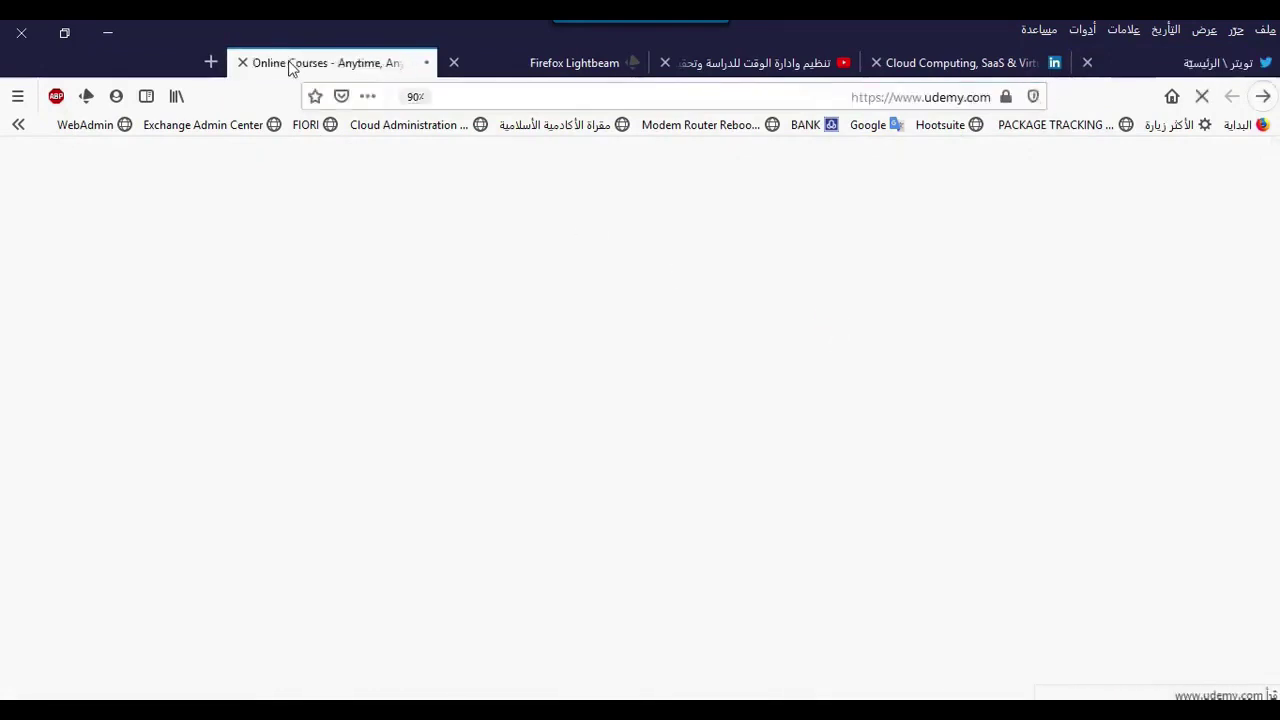
{"action": "left_click_drag", "start_coordinate": [289, 66], "coordinate": [548, 80]}
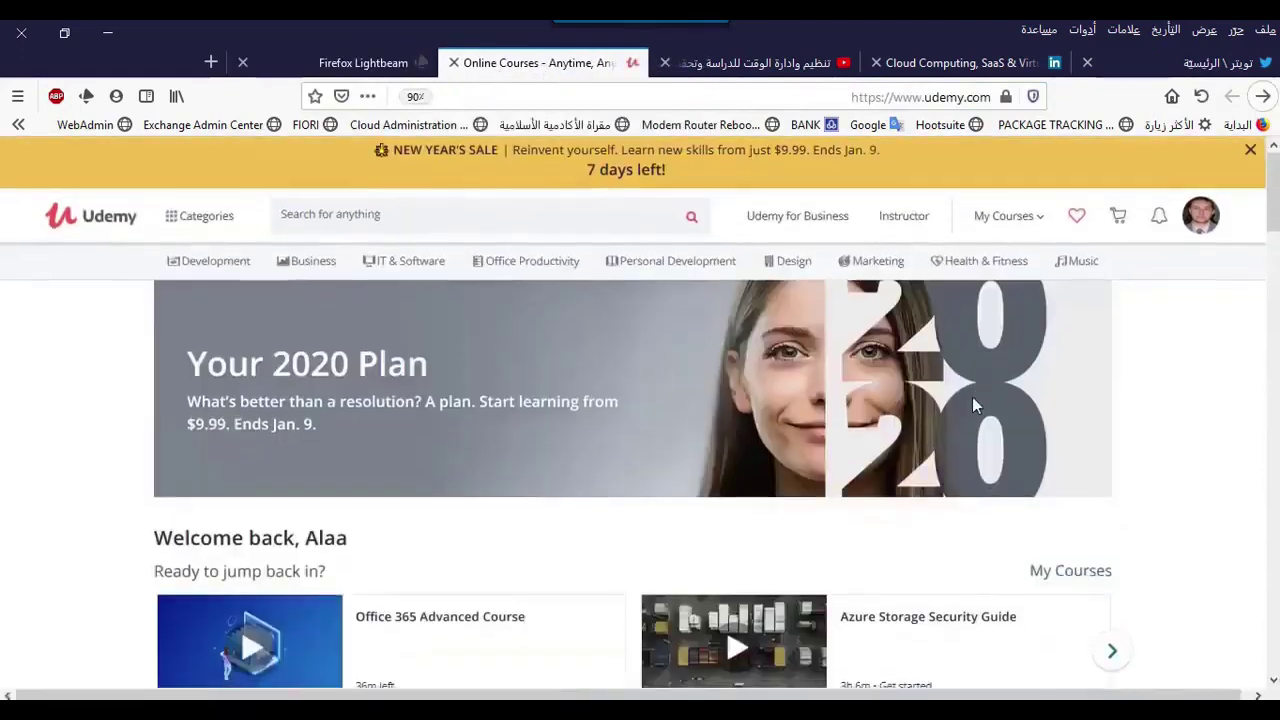
{"action": "scroll", "coordinate": [972, 397], "scroll_direction": "down", "scroll_amount": 2}
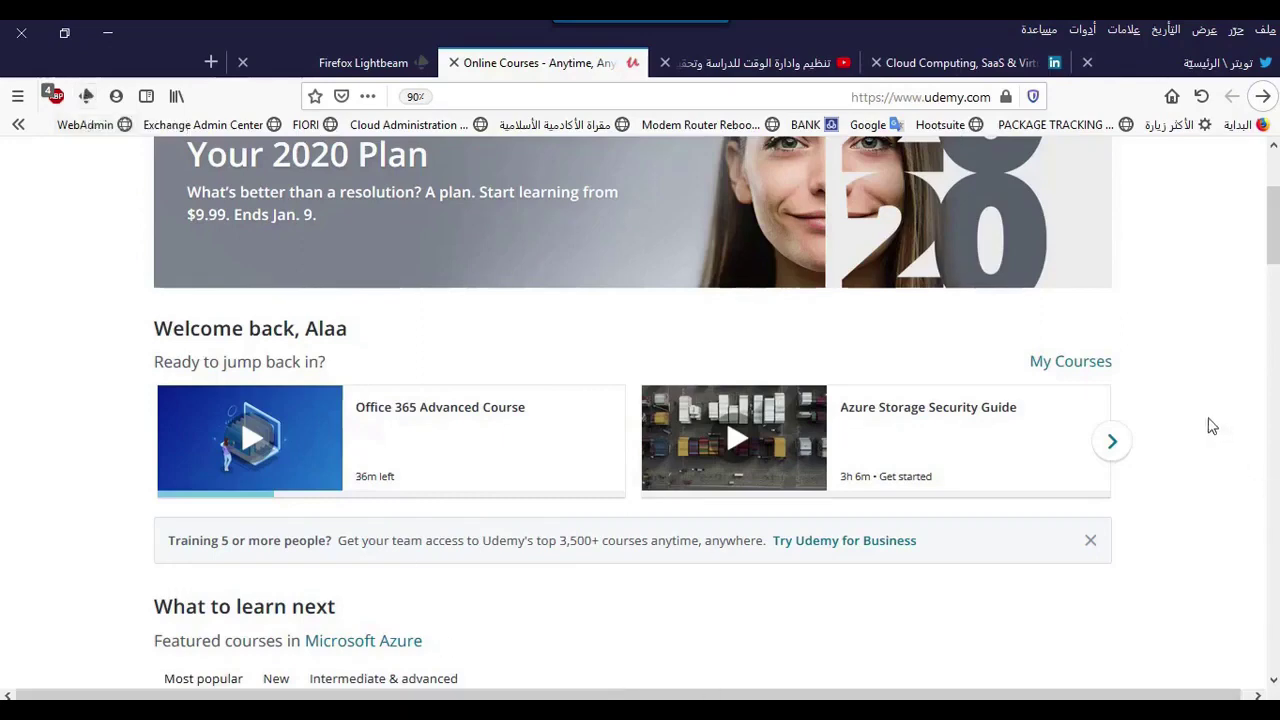
Inspect Lightbeam's new tracker nodes, now 4 visited and 55 third-party sites.
{"action": "left_click", "coordinate": [368, 64]}
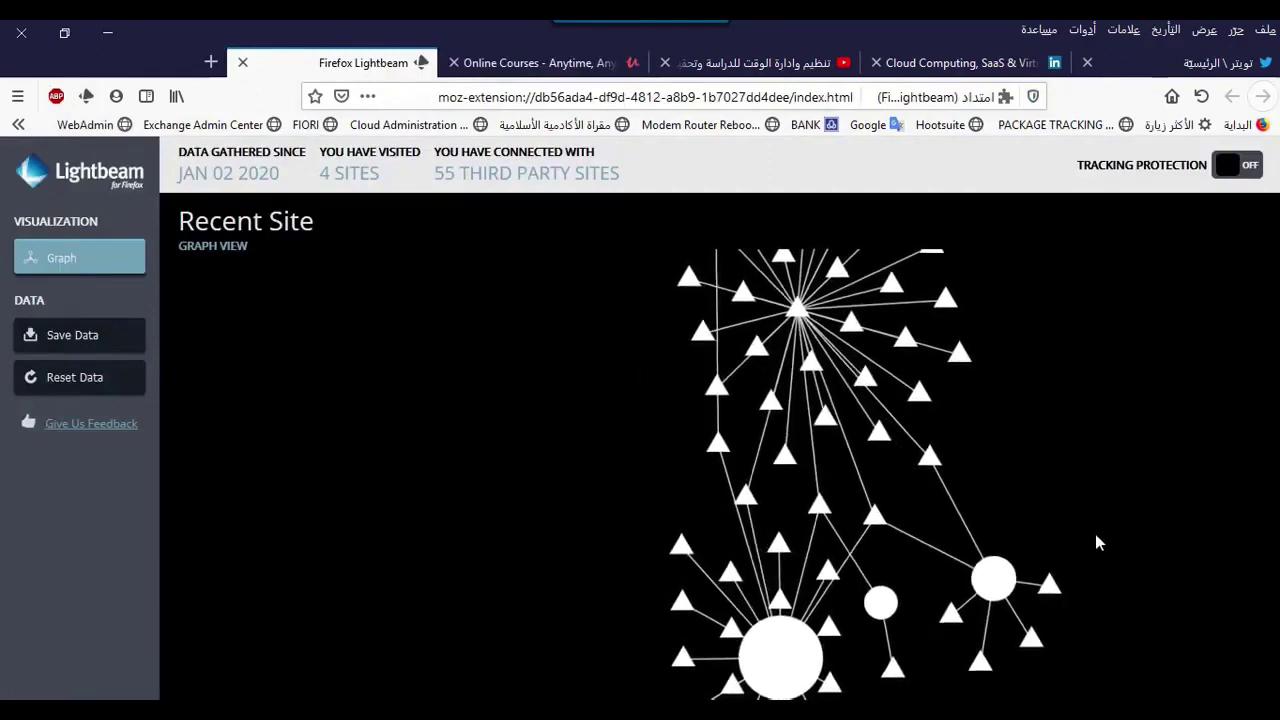
{"action": "mouse_move", "coordinate": [1000, 585]}
{"action": "mouse_move", "coordinate": [877, 525]}
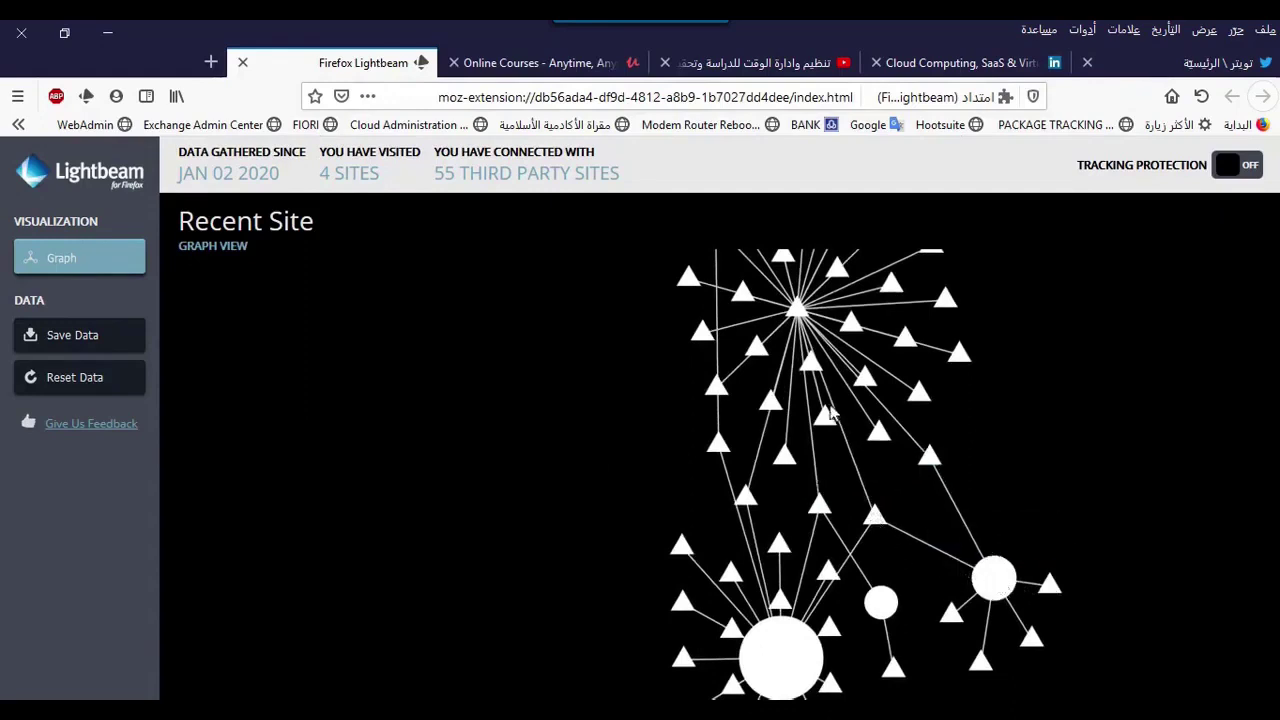
{"action": "mouse_move", "coordinate": [926, 396]}
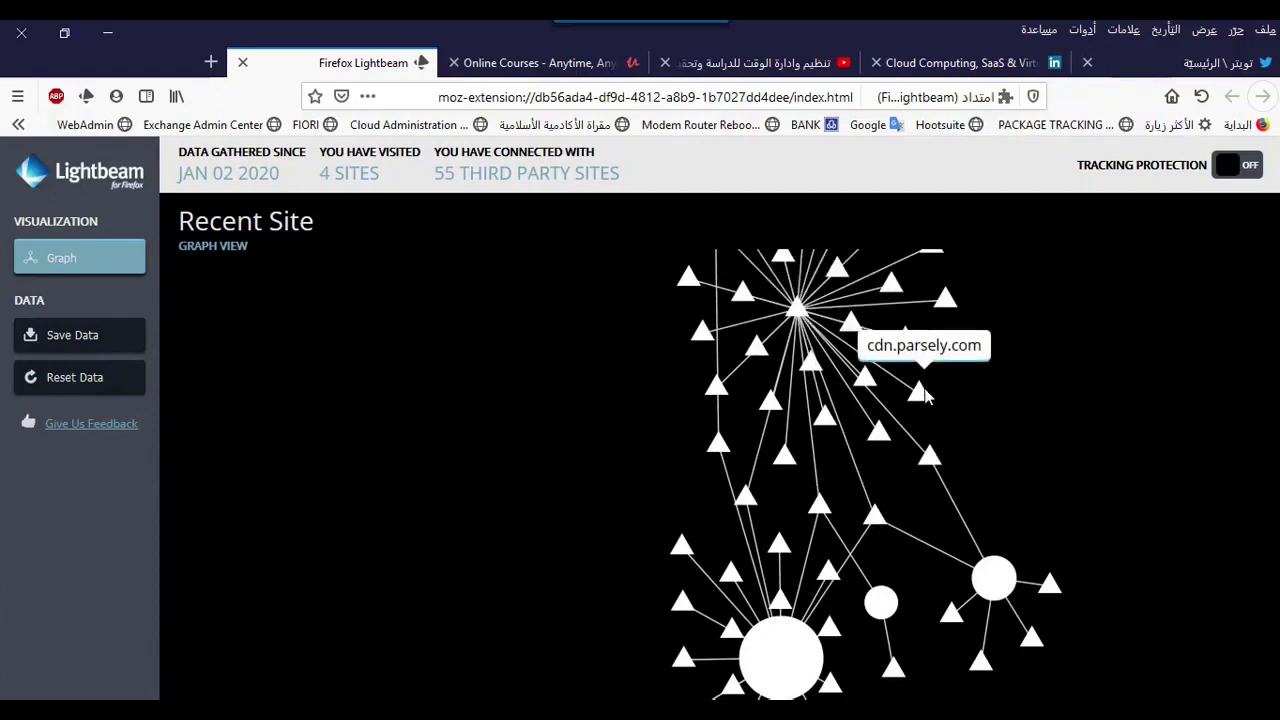
{"action": "mouse_move", "coordinate": [929, 460]}
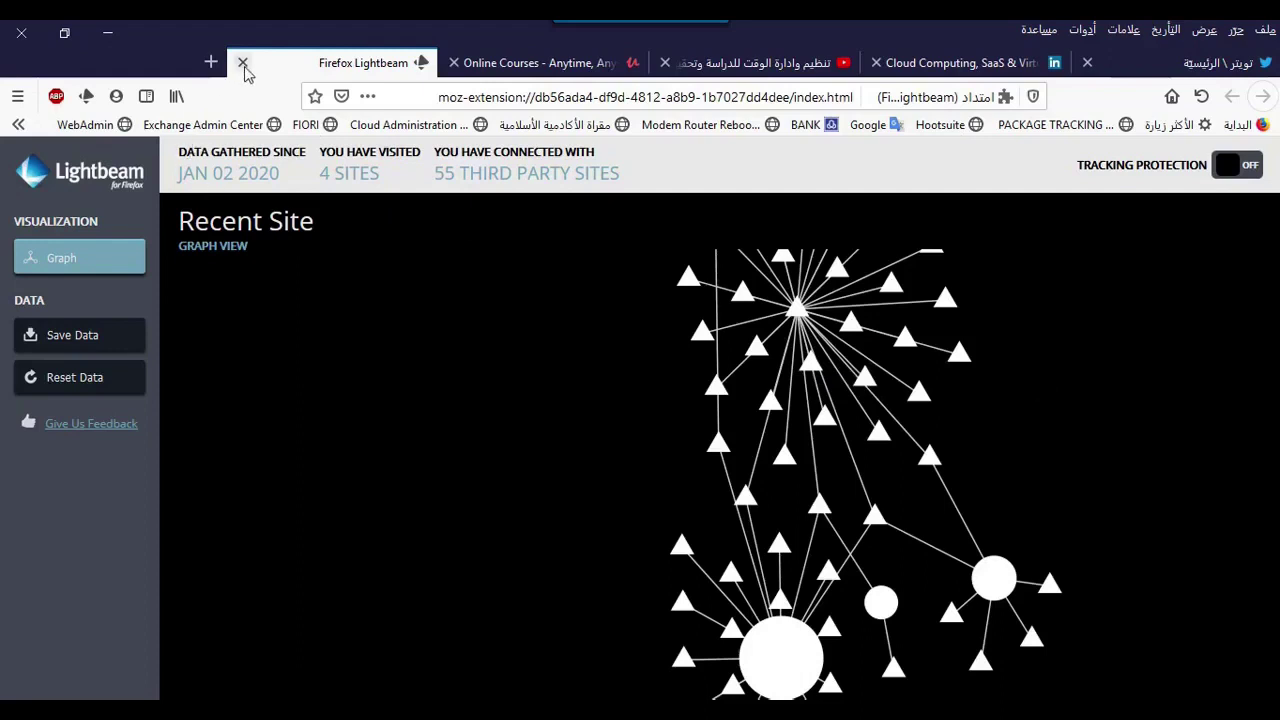
Close the Udemy, YouTube, LinkedIn, Twitter and Lightbeam tabs, leaving one tab on Google's home page.
{"action": "left_click", "coordinate": [453, 62]}
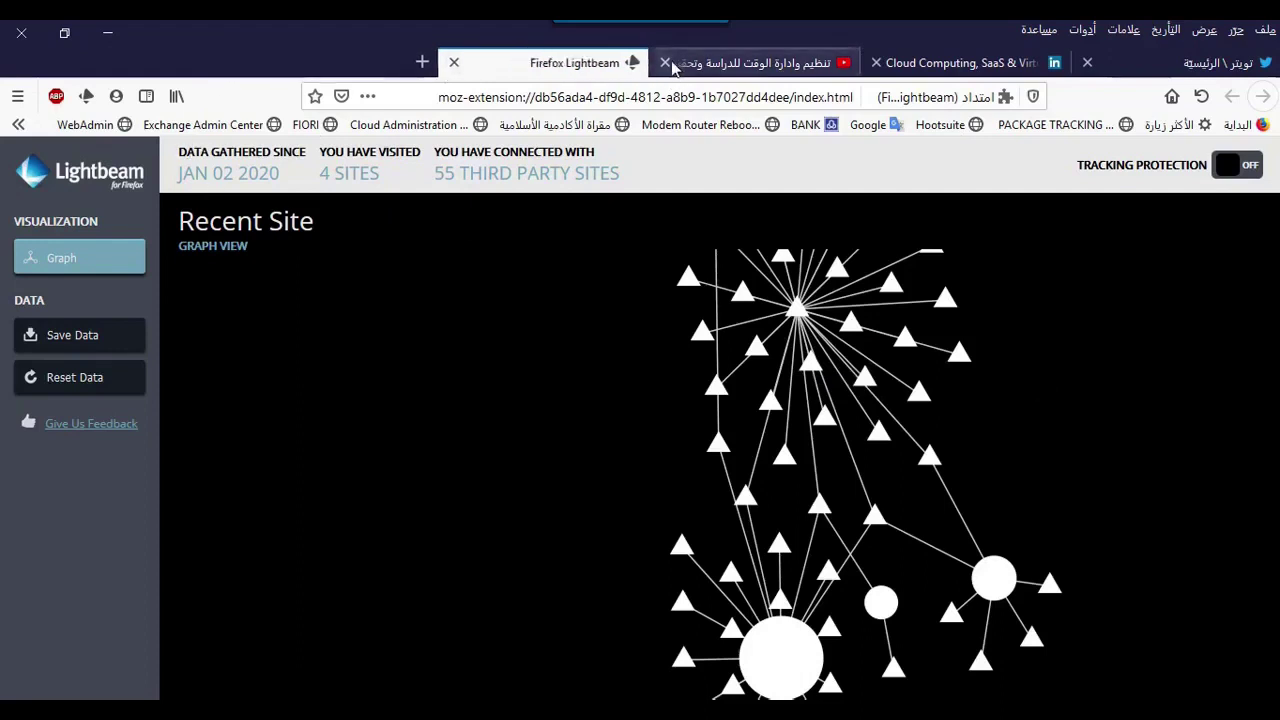
{"action": "left_click", "coordinate": [679, 62]}
{"action": "left_click", "coordinate": [850, 62]}
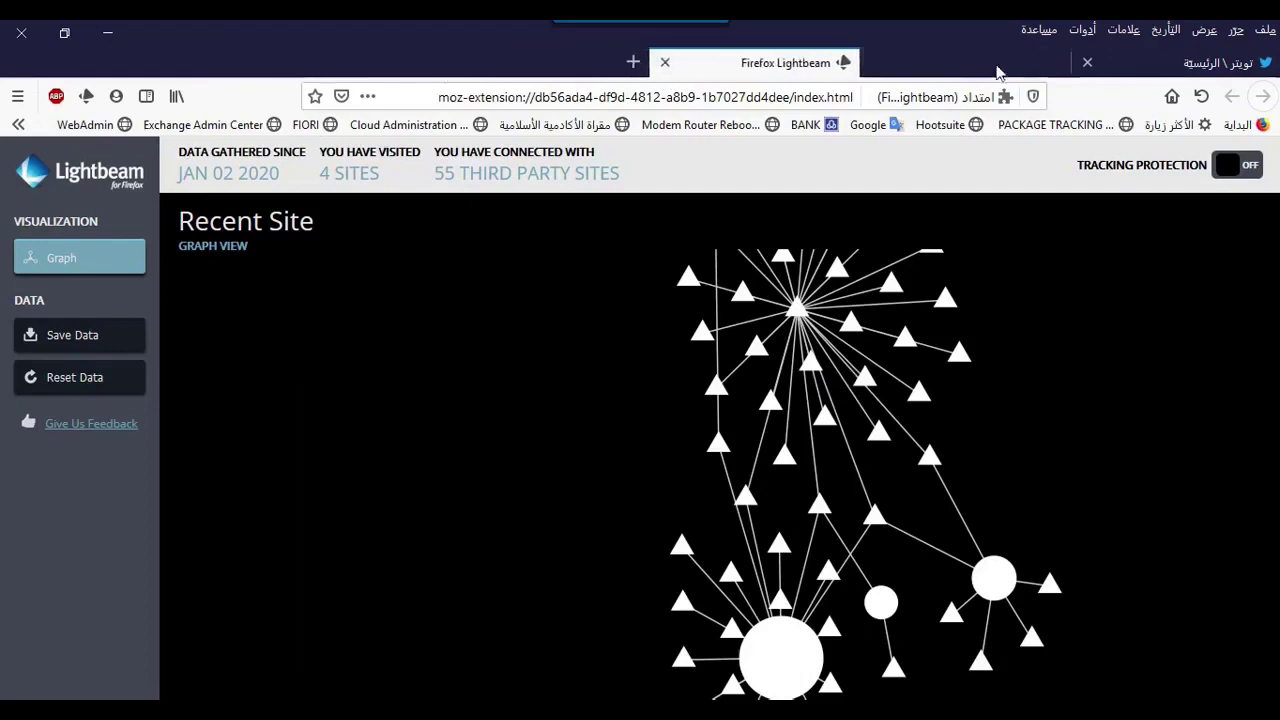
{"action": "left_click", "coordinate": [1086, 63]}
{"action": "left_click", "coordinate": [1055, 62]}
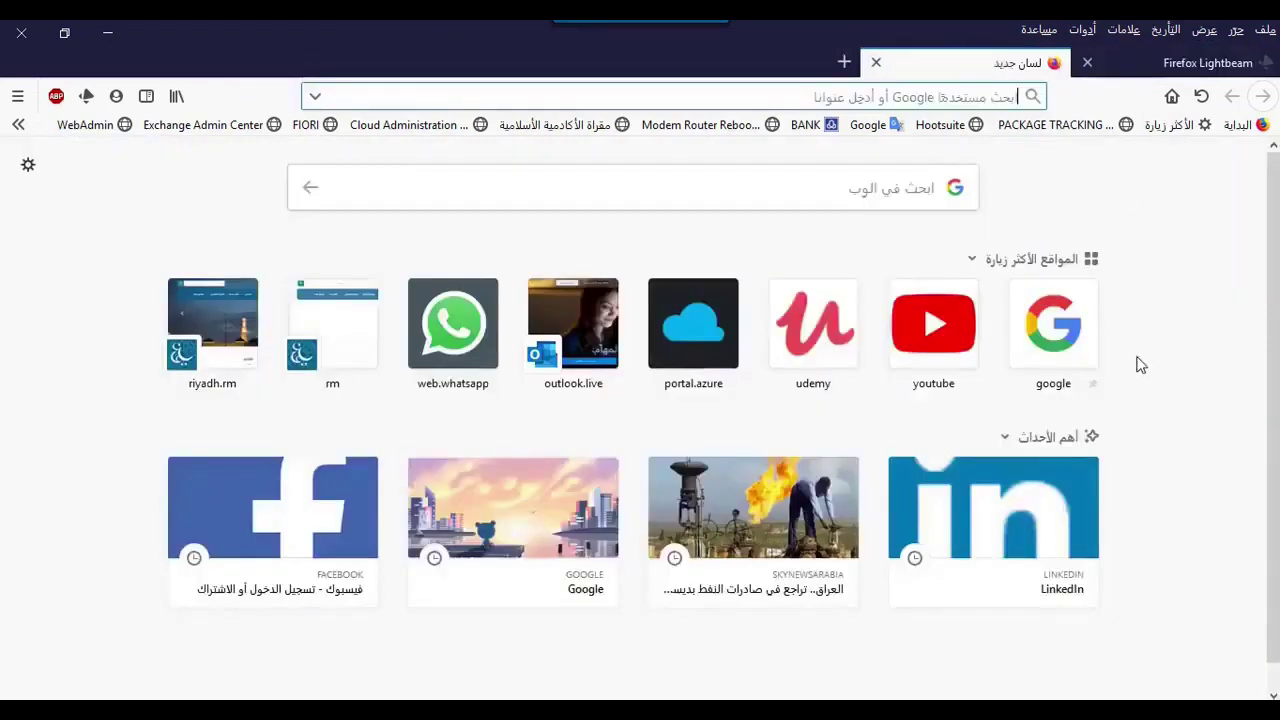
{"action": "left_click", "coordinate": [1075, 320]}
{"action": "left_click", "coordinate": [1087, 64]}
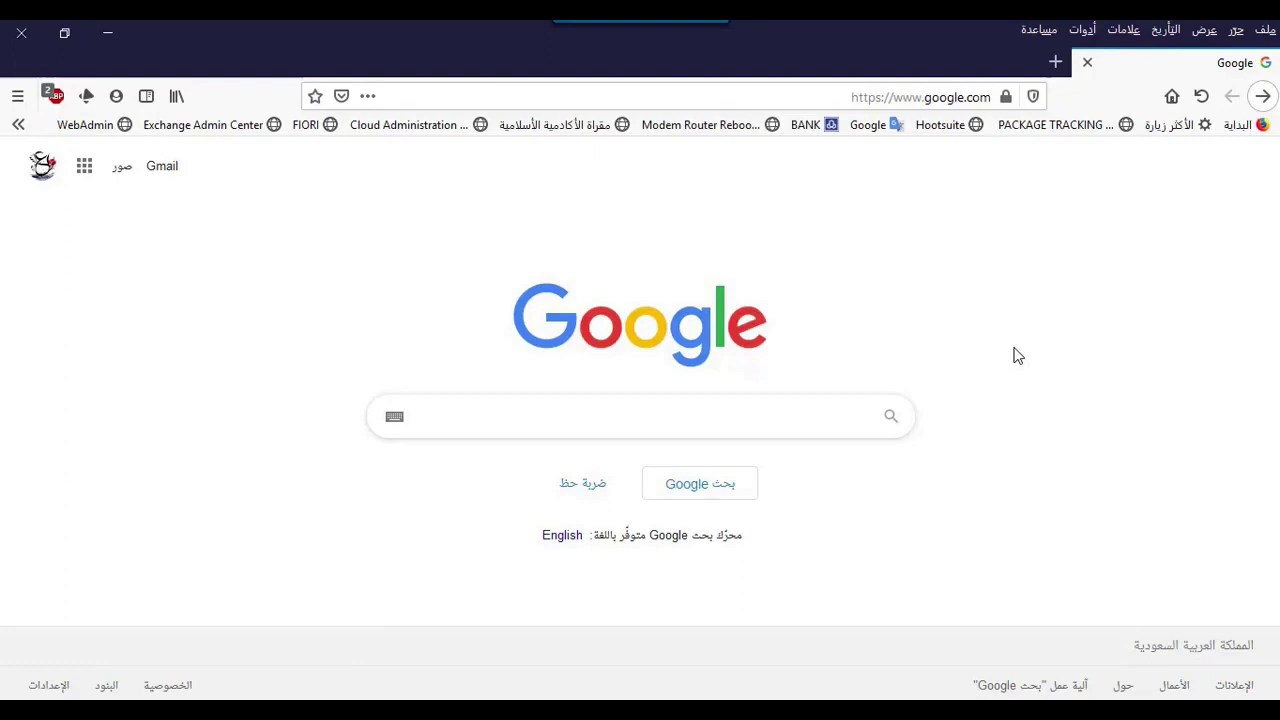
Search Google for نشاطي and look over the results.
{"action": "type", "text": "نشاطي"}
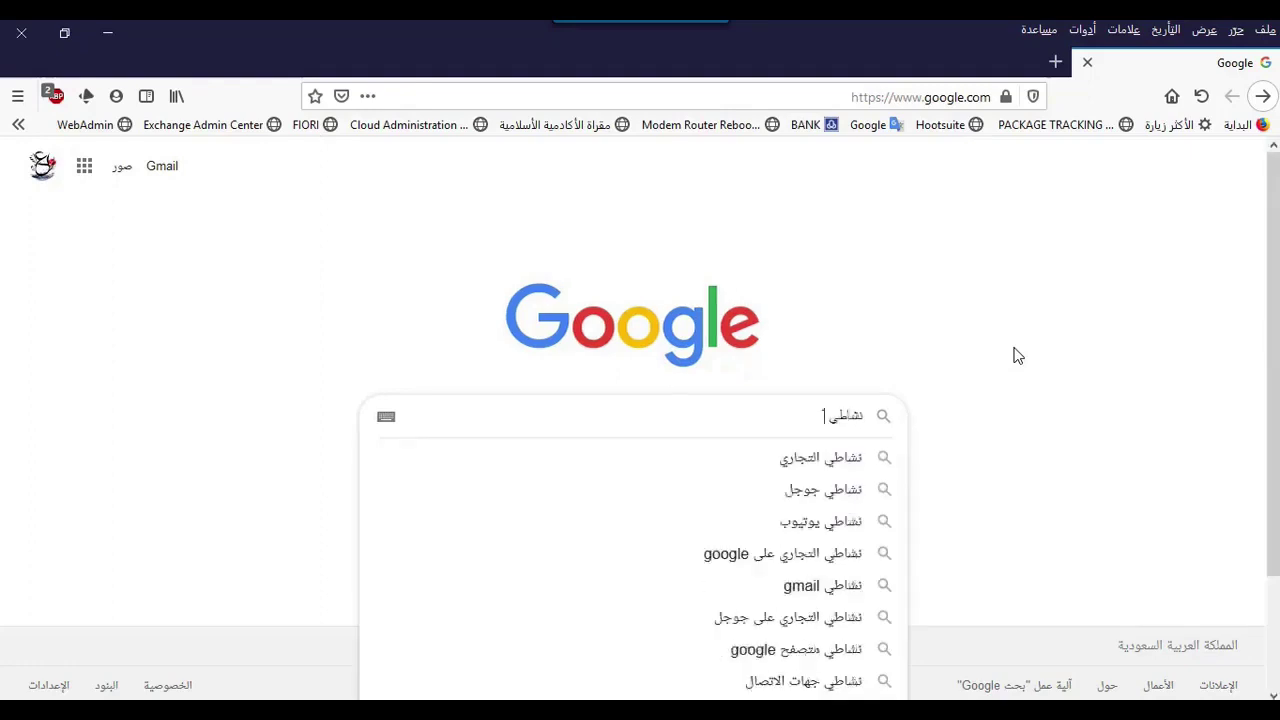
{"action": "key", "text": "Return"}
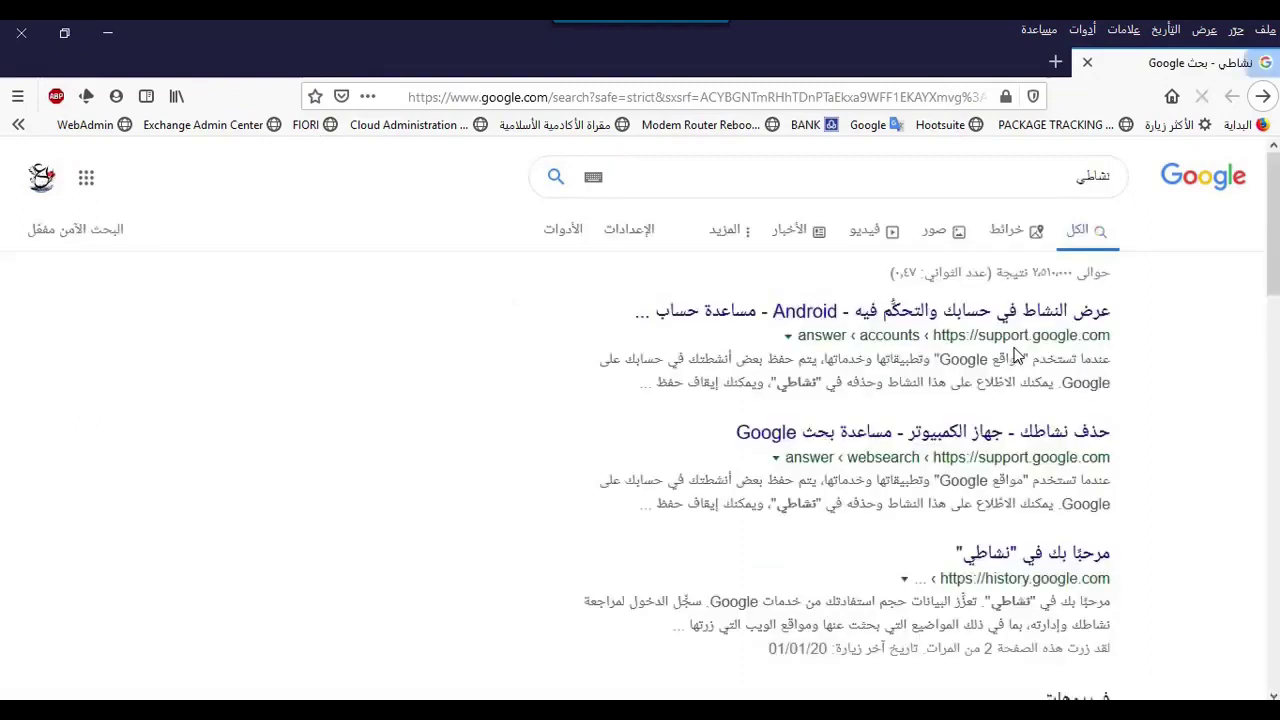
{"action": "scroll", "coordinate": [1017, 354], "scroll_direction": "down", "scroll_amount": 2}
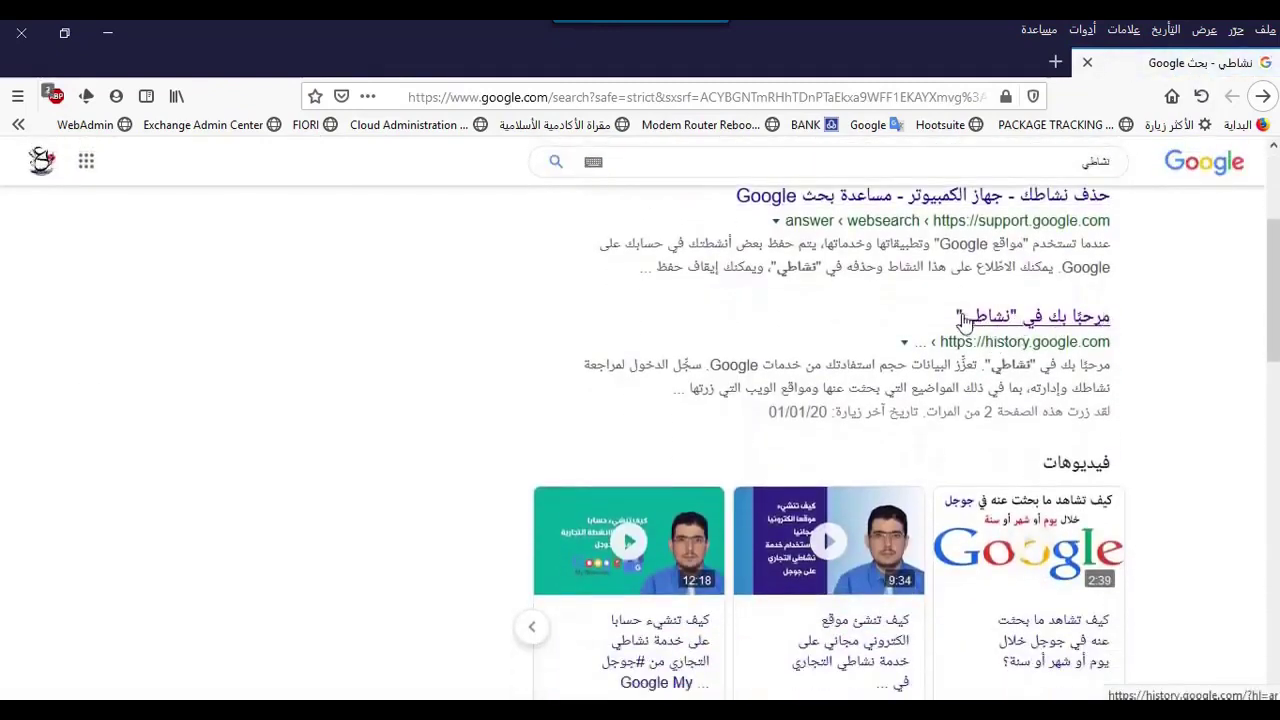
{"action": "scroll", "coordinate": [965, 320], "scroll_direction": "up", "scroll_amount": 2}
Replace the query with the suggested term 'activity' and search again.
{"action": "double_click", "coordinate": [1057, 177]}
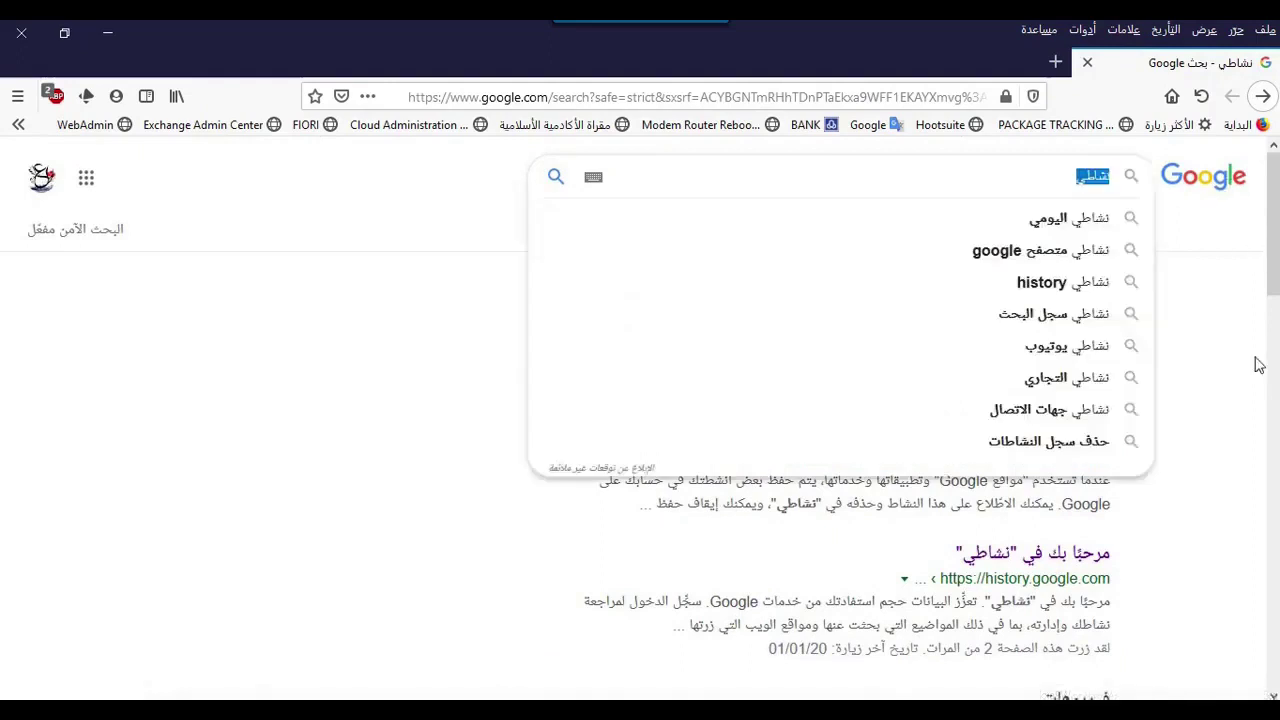
{"action": "key", "text": "BackSpace"}
{"action": "type", "text": "a"}
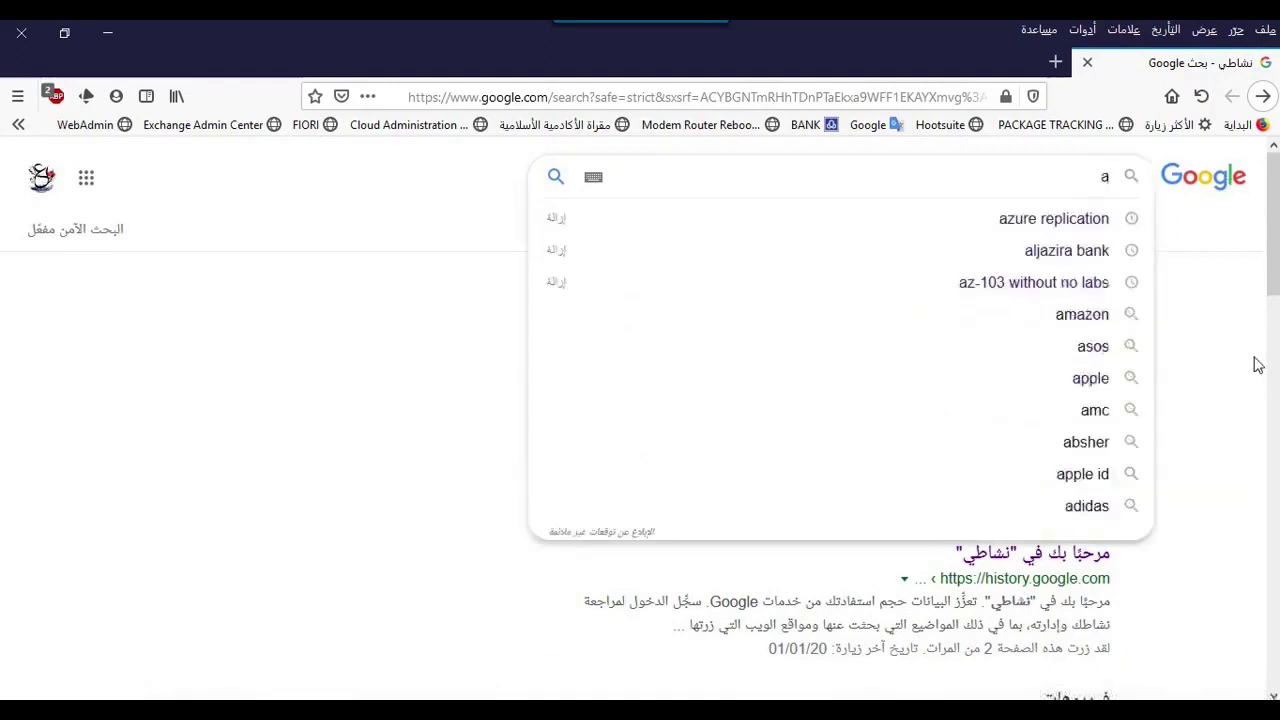
{"action": "type", "text": "ctiv"}
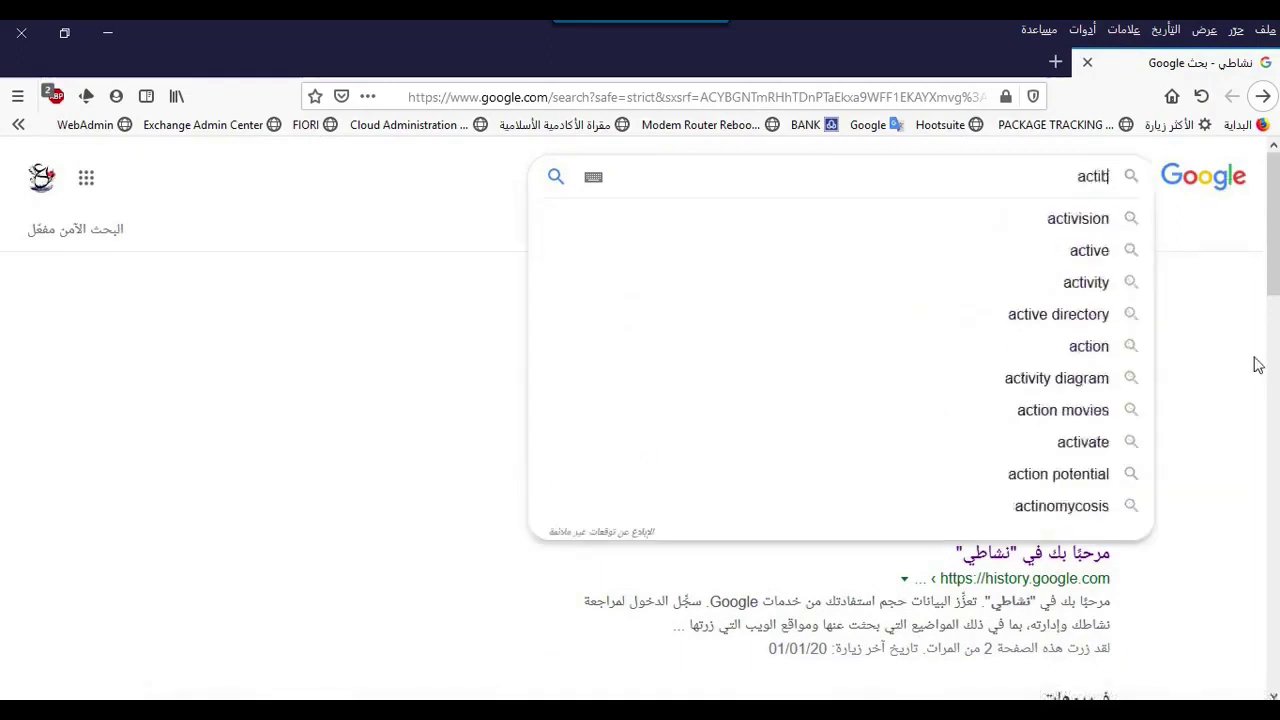
{"action": "key", "text": "Down"}
{"action": "key", "text": "Down"}
{"action": "key", "text": "Return"}
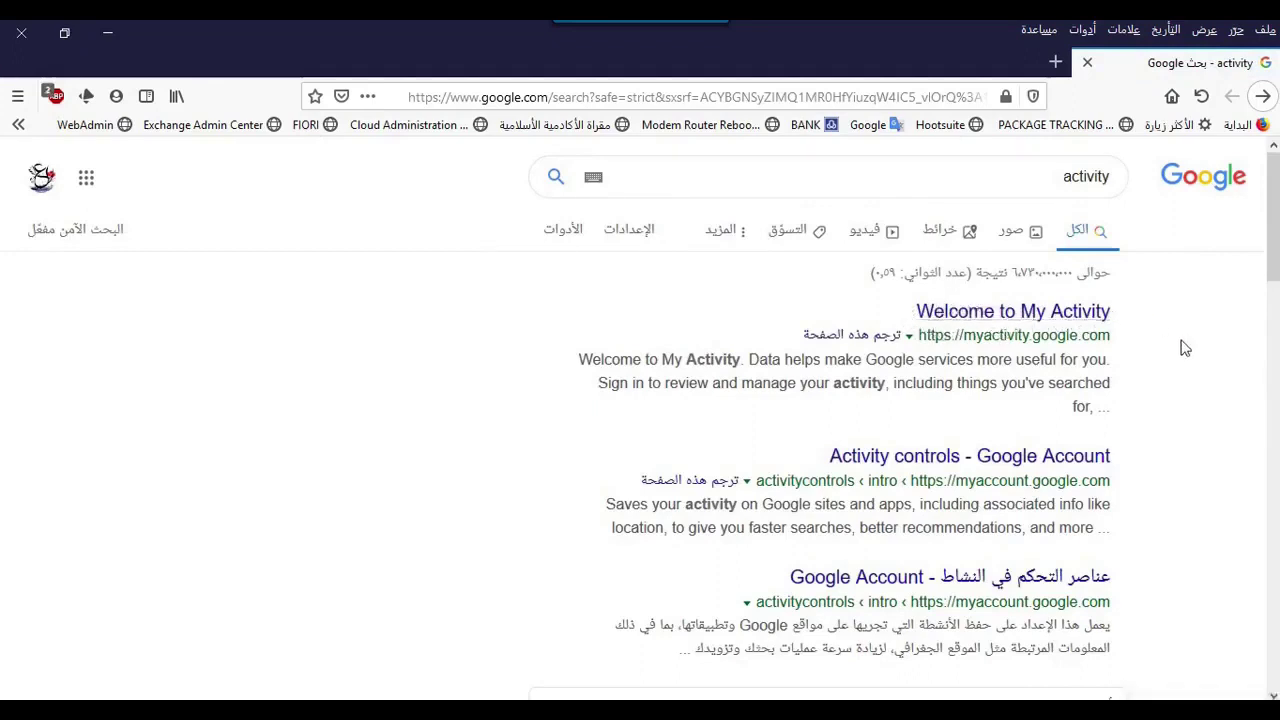
{"action": "scroll", "coordinate": [1207, 365], "scroll_direction": "down", "scroll_amount": 2}
{"action": "scroll", "coordinate": [1205, 370], "scroll_direction": "up", "scroll_amount": 3}
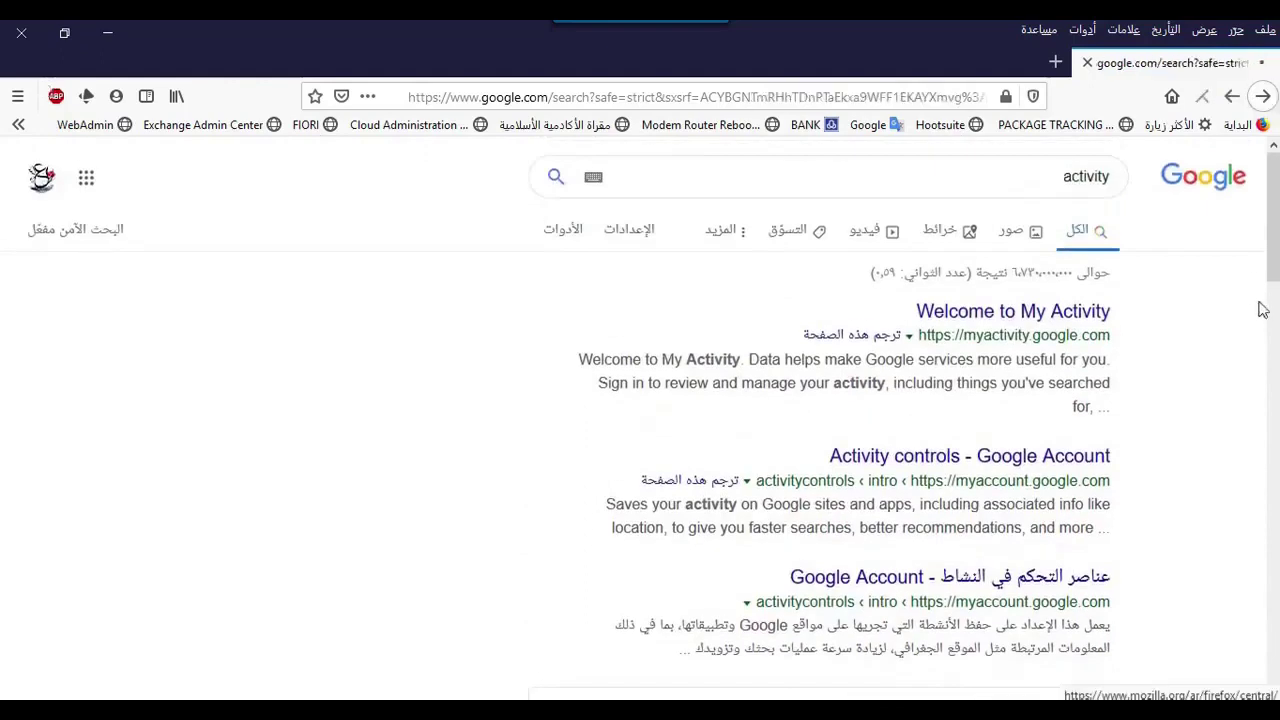
{"action": "scroll", "coordinate": [1200, 375], "scroll_direction": "down", "scroll_amount": 4}
Open Google My Activity and scroll to today's Android System and google.com activity entries.
{"action": "left_click", "coordinate": [1090, 325]}
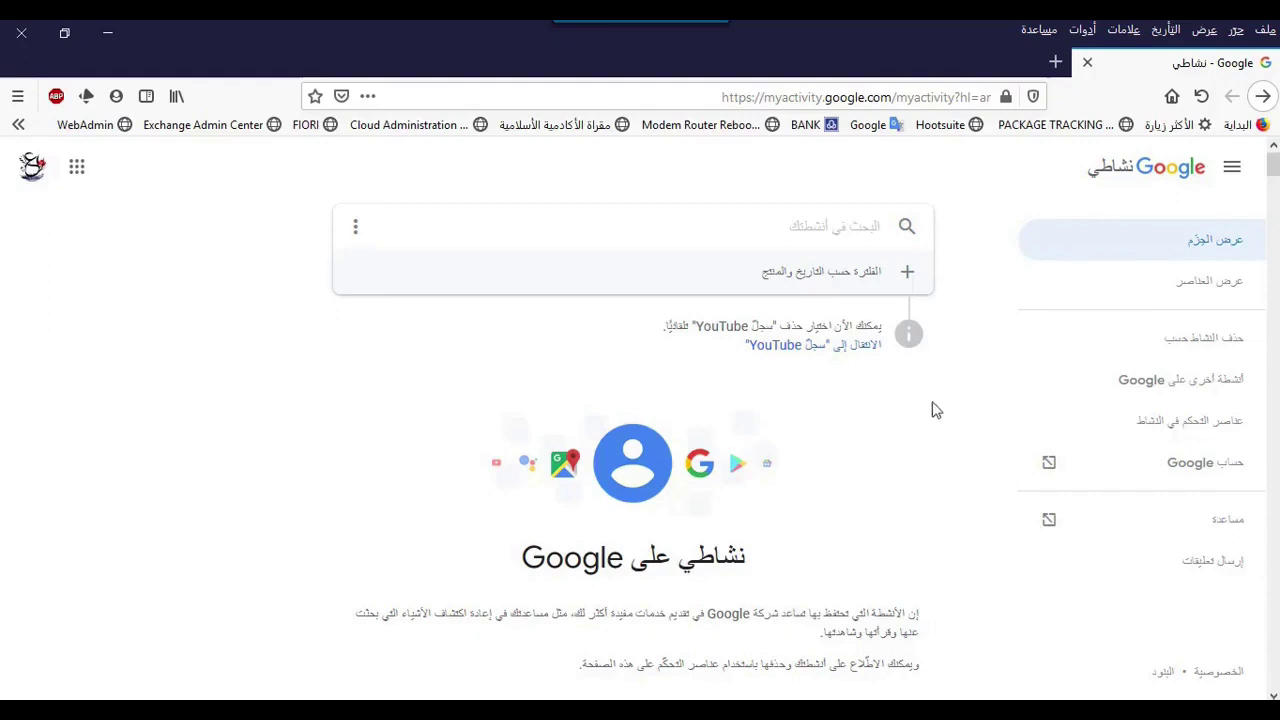
{"action": "scroll", "coordinate": [931, 410], "scroll_direction": "down", "scroll_amount": 2}
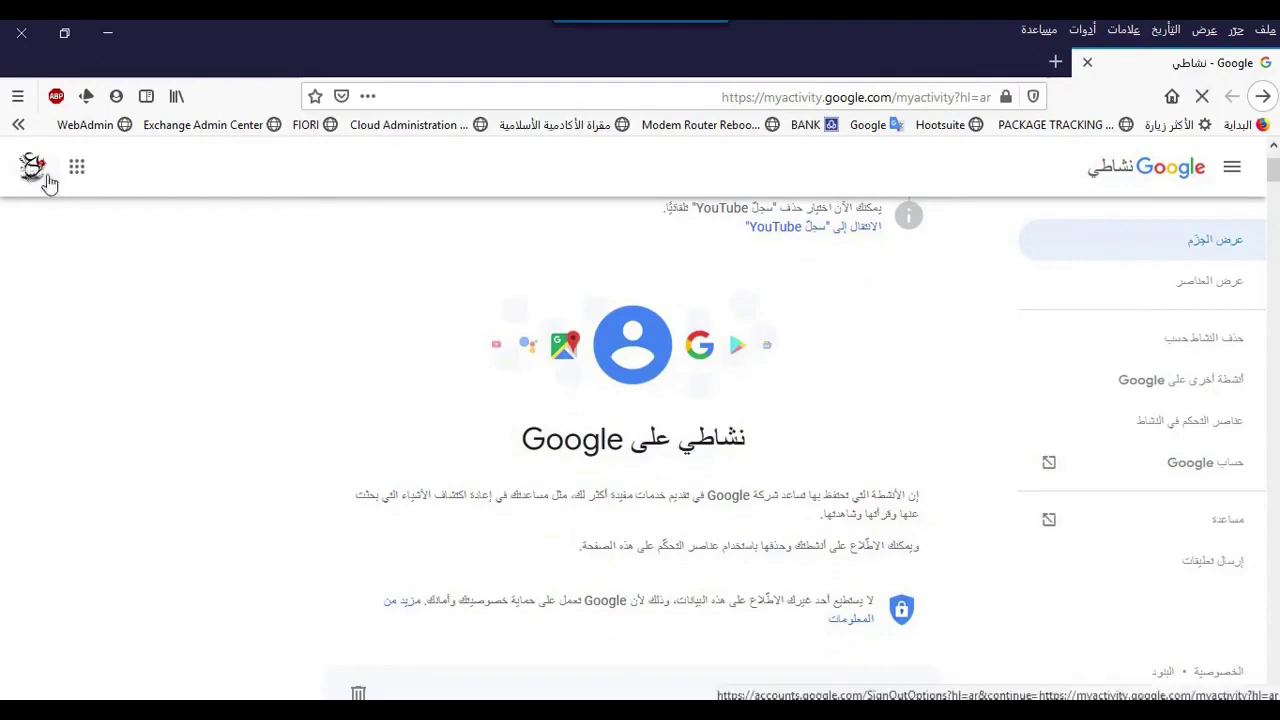
{"action": "scroll", "coordinate": [884, 465], "scroll_direction": "down", "scroll_amount": 2}
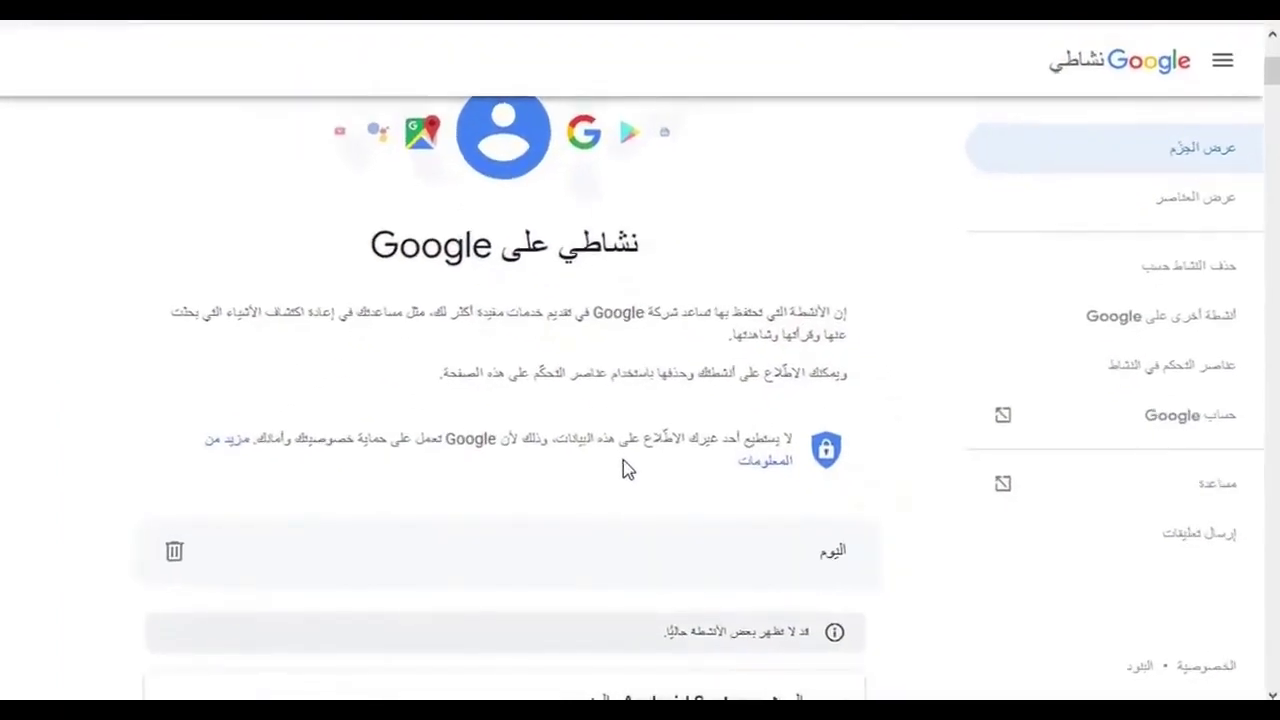
{"action": "scroll", "coordinate": [846, 417], "scroll_direction": "down", "scroll_amount": 2}
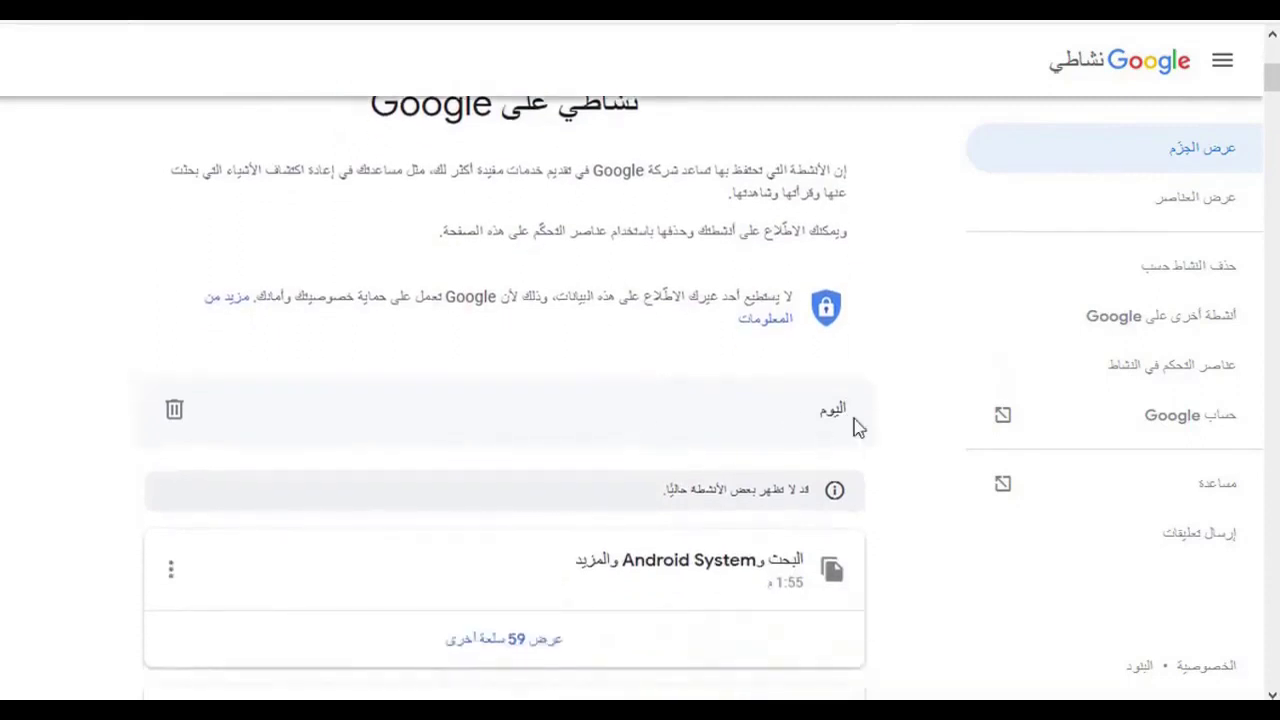
{"action": "scroll", "coordinate": [791, 428], "scroll_direction": "down", "scroll_amount": 3}
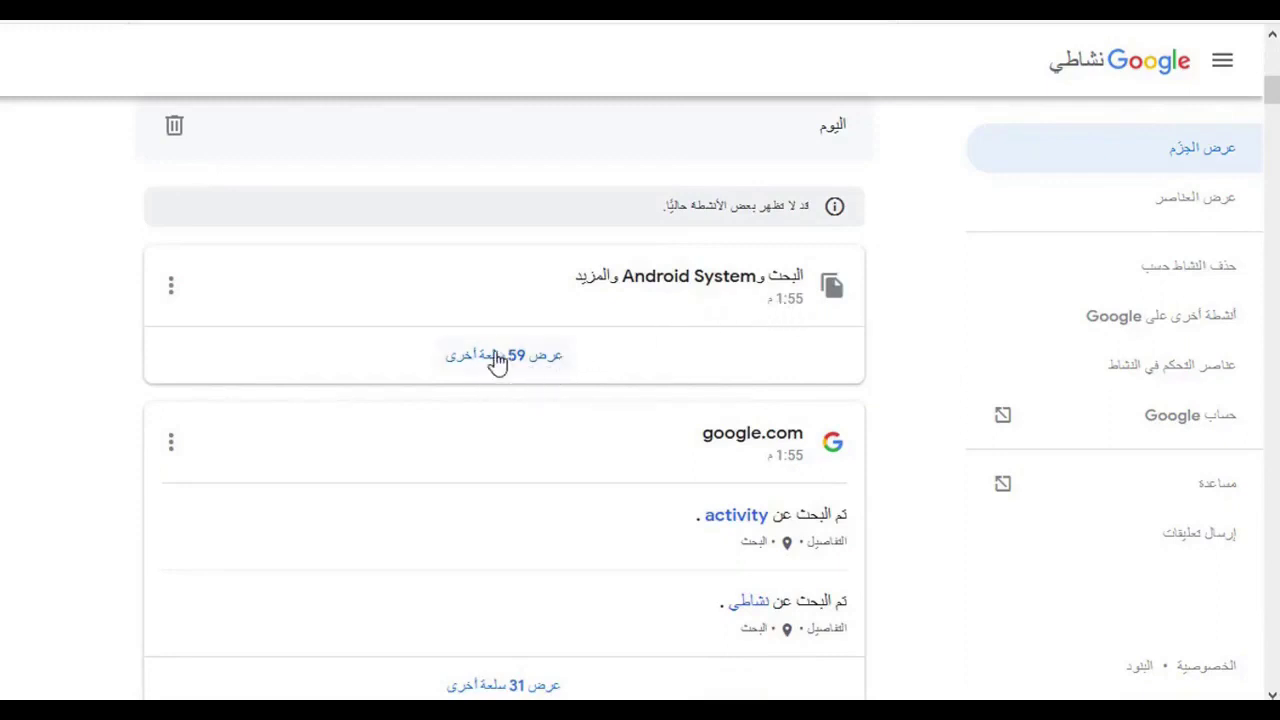
Expand the Android System bundle's 59 items, scroll past Facebook, Mobily App and LinkedIn, then close it.
{"action": "left_click", "coordinate": [495, 355]}
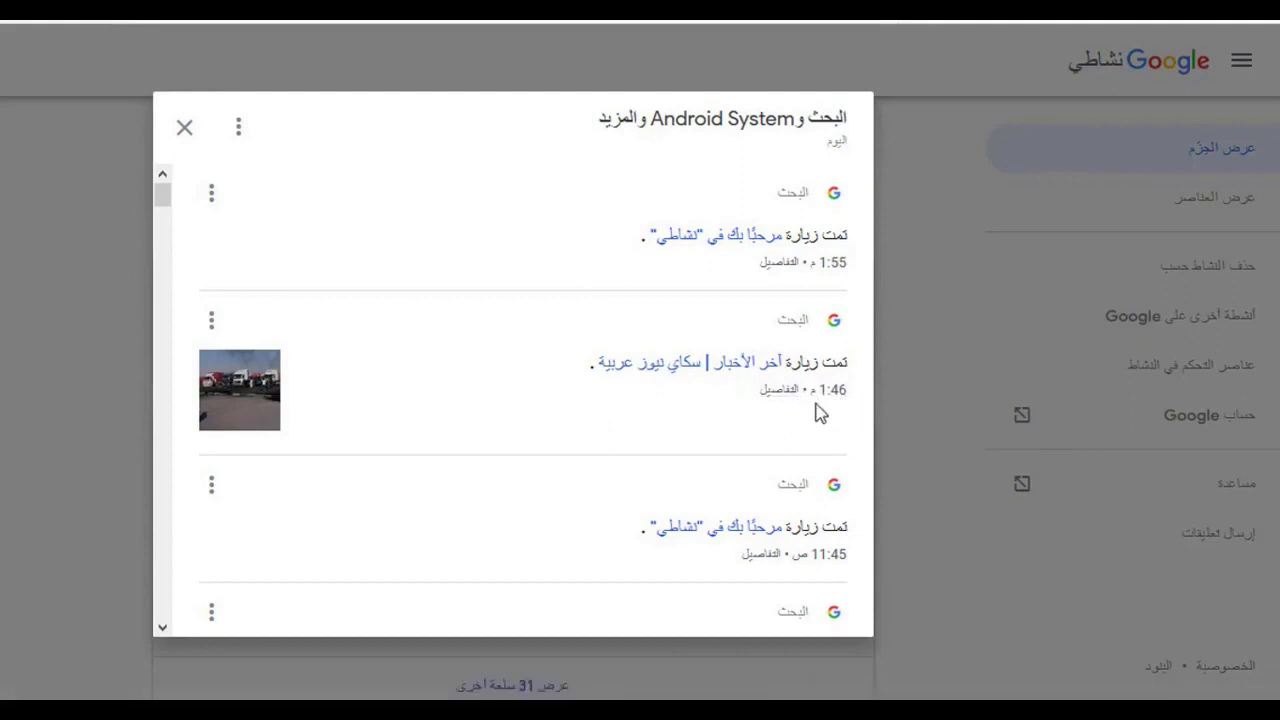
{"action": "scroll", "coordinate": [812, 410], "scroll_direction": "down", "scroll_amount": 1}
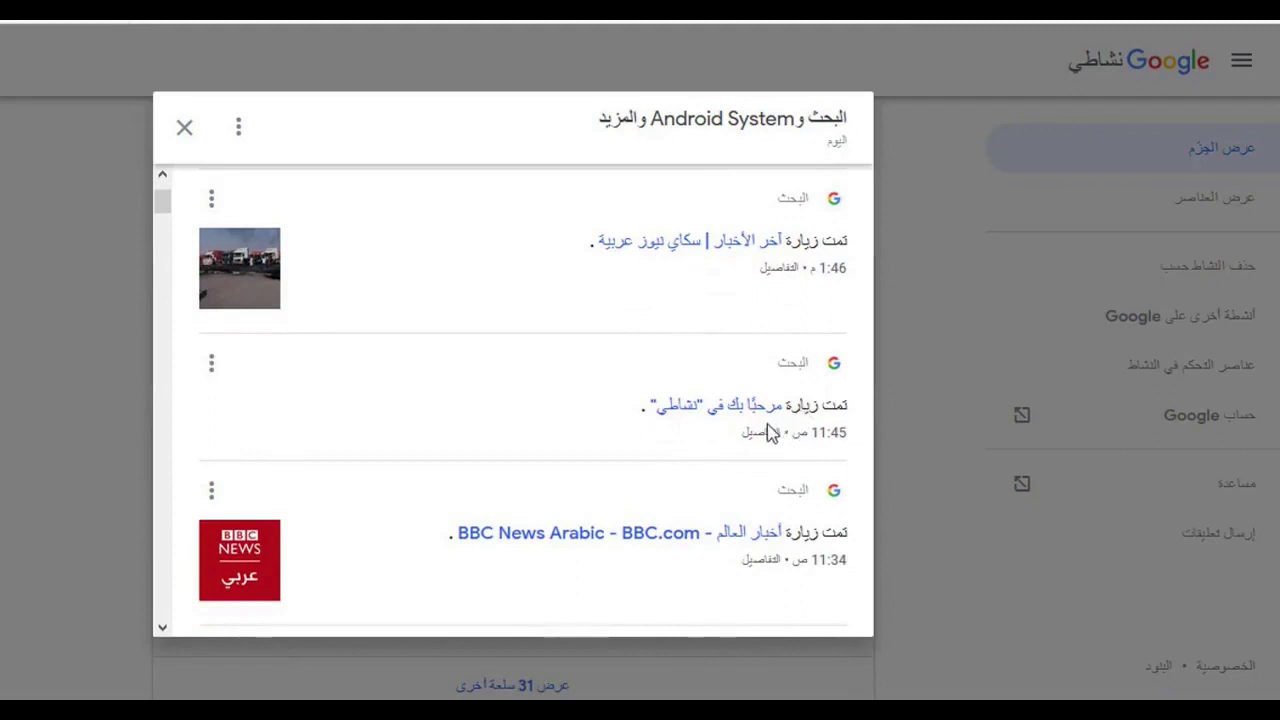
{"action": "scroll", "coordinate": [684, 440], "scroll_direction": "down", "scroll_amount": 3}
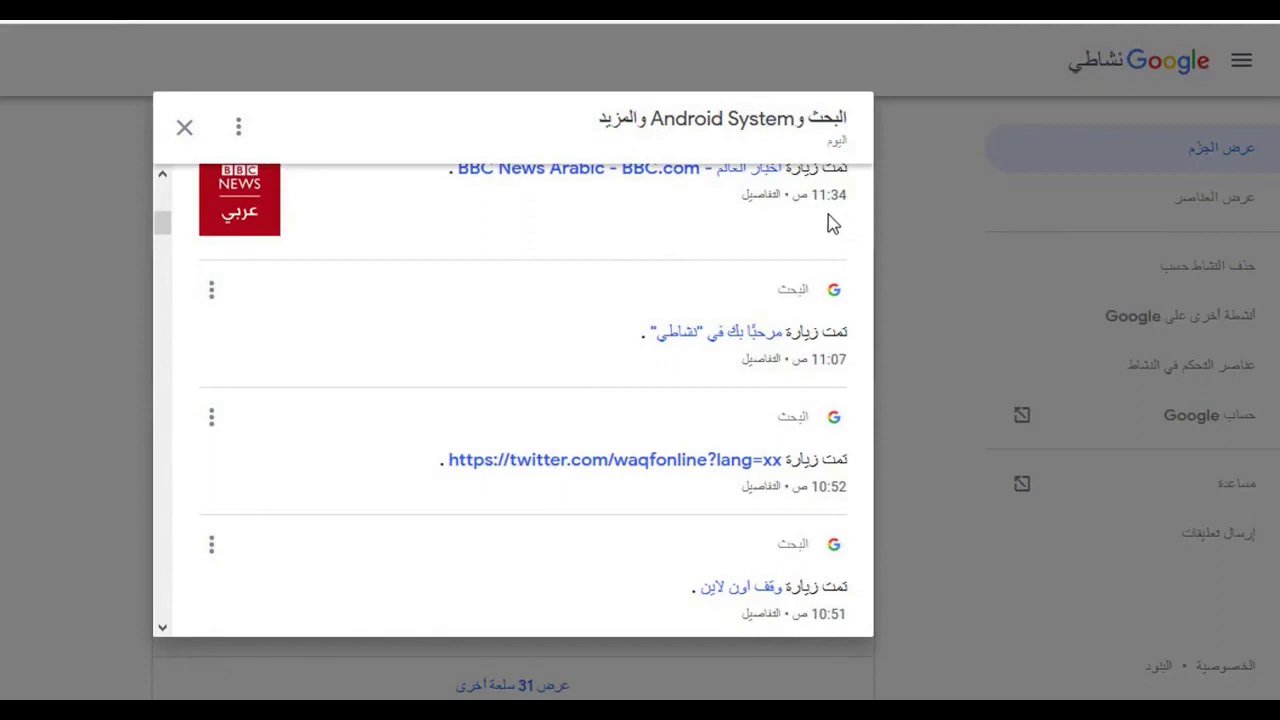
{"action": "scroll", "coordinate": [704, 292], "scroll_direction": "down", "scroll_amount": 3}
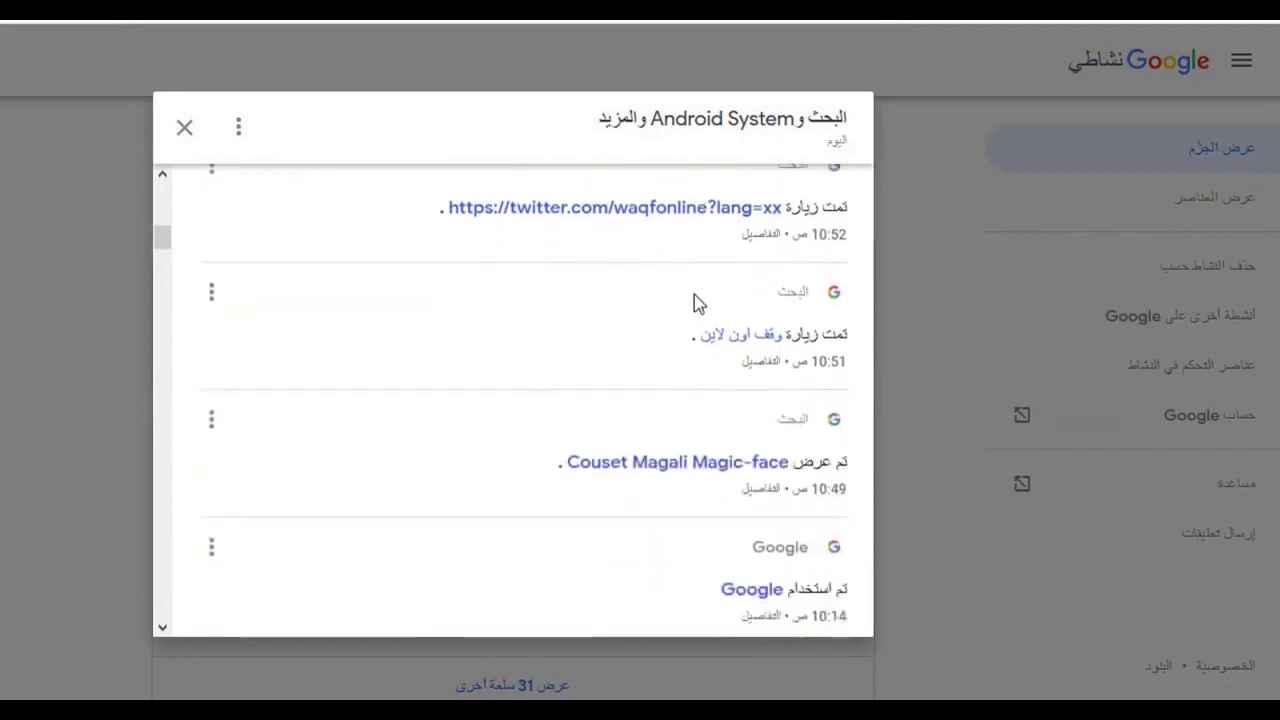
{"action": "scroll", "coordinate": [688, 318], "scroll_direction": "down", "scroll_amount": 2}
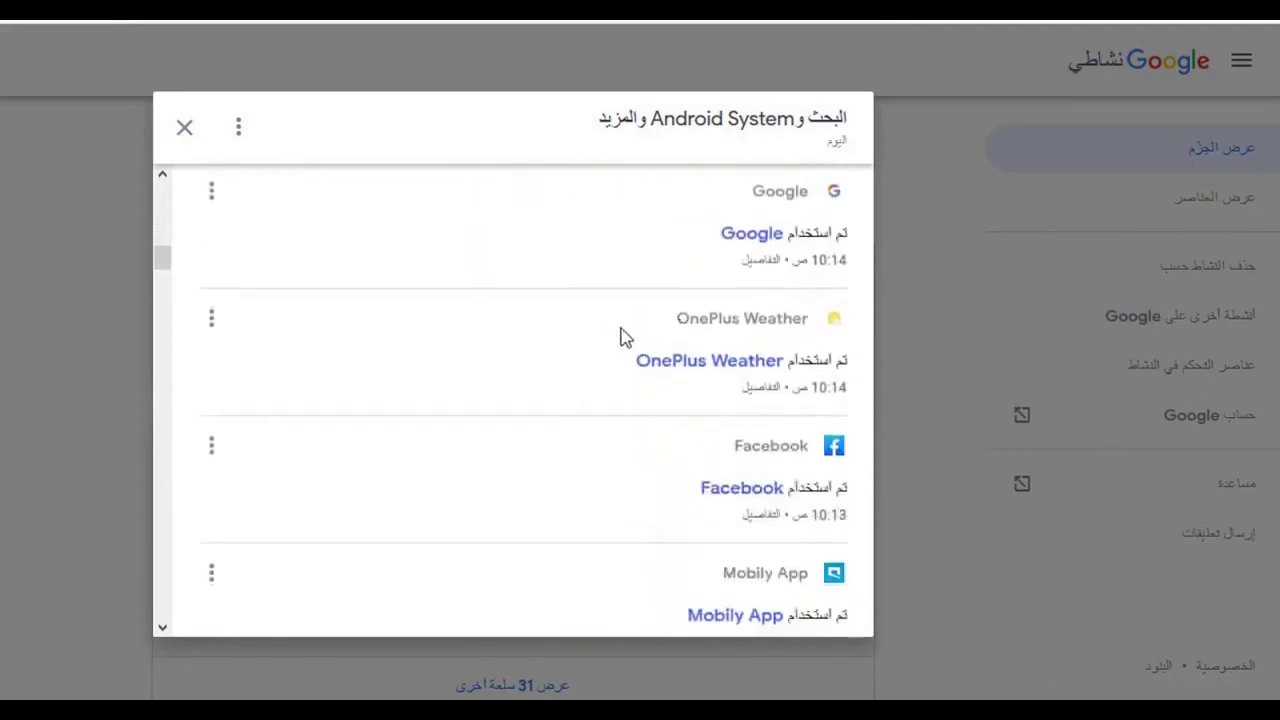
{"action": "scroll", "coordinate": [563, 360], "scroll_direction": "down", "scroll_amount": 1}
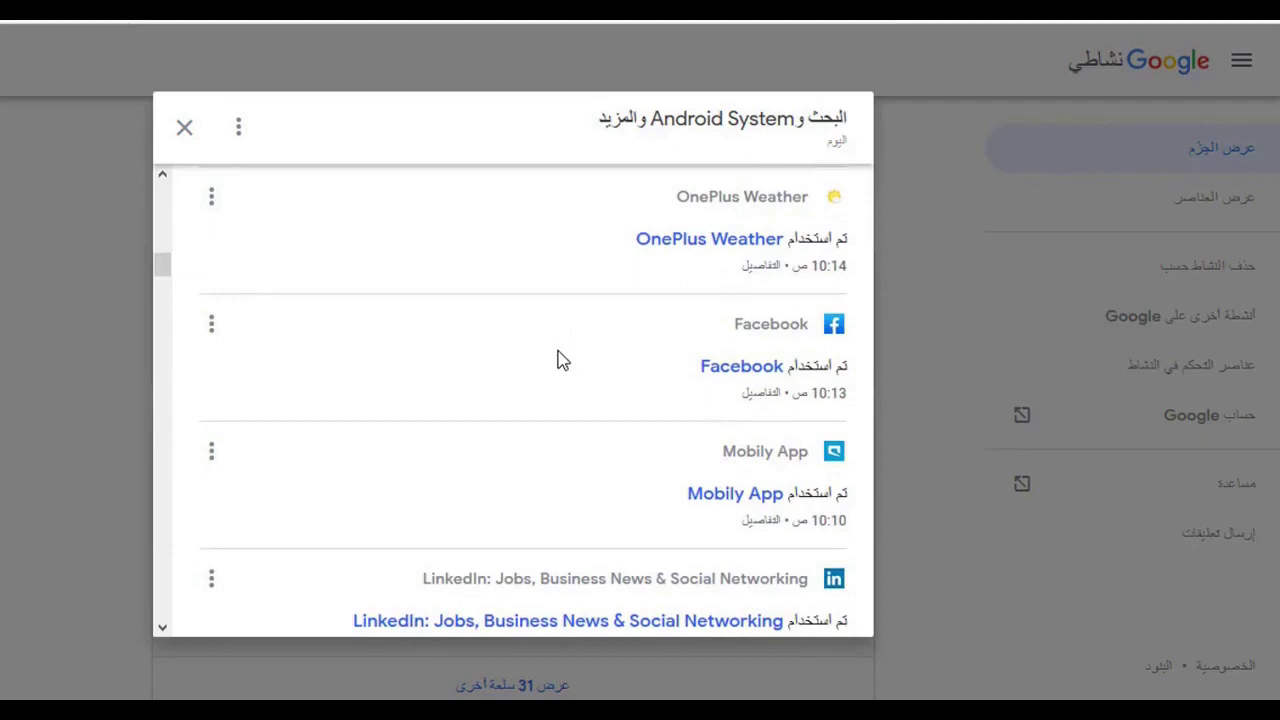
{"action": "scroll", "coordinate": [563, 362], "scroll_direction": "down", "scroll_amount": 1}
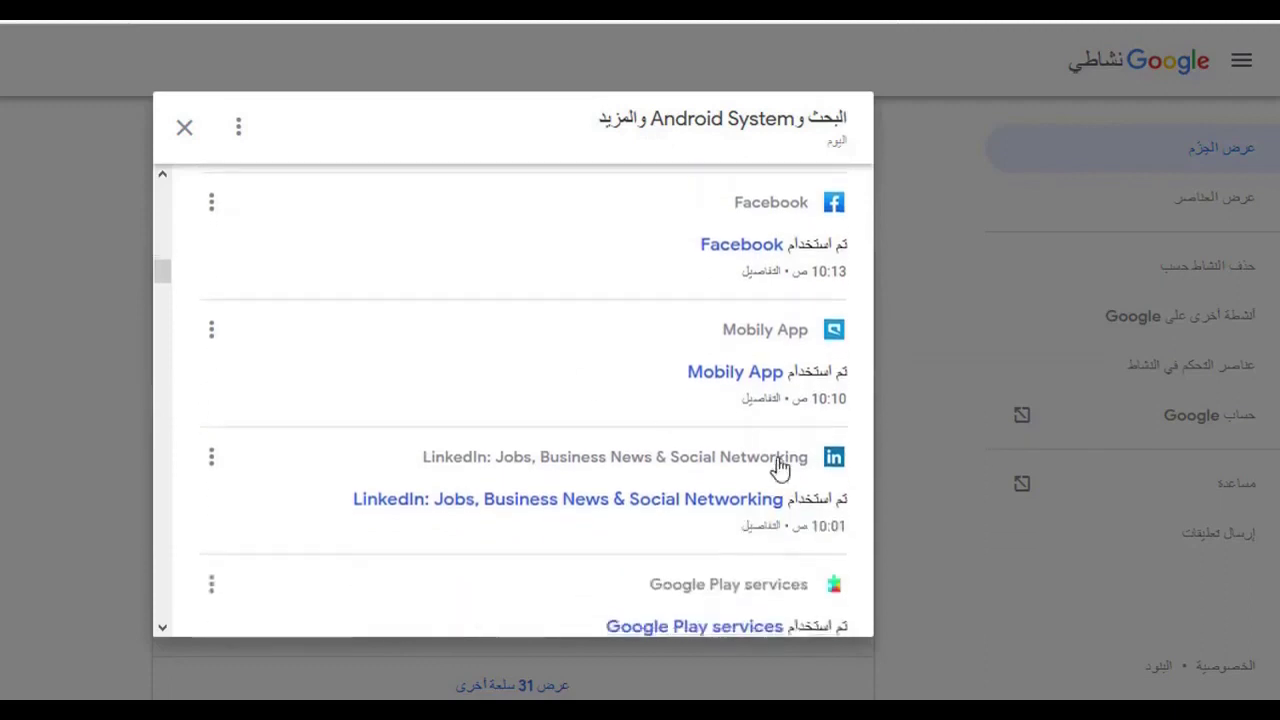
{"action": "left_click", "coordinate": [184, 127]}
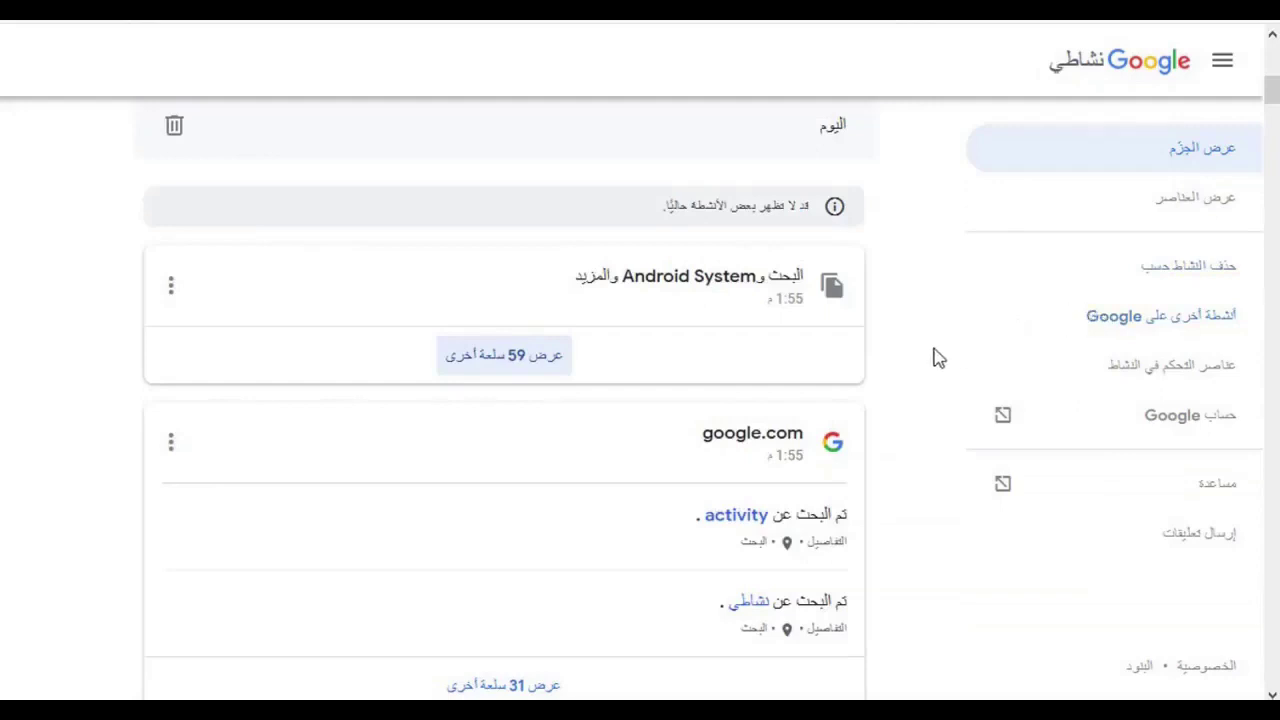
Open the date and product filter and page the Before calendar back toward 2017.
{"action": "scroll", "coordinate": [938, 358], "scroll_direction": "down", "scroll_amount": 2}
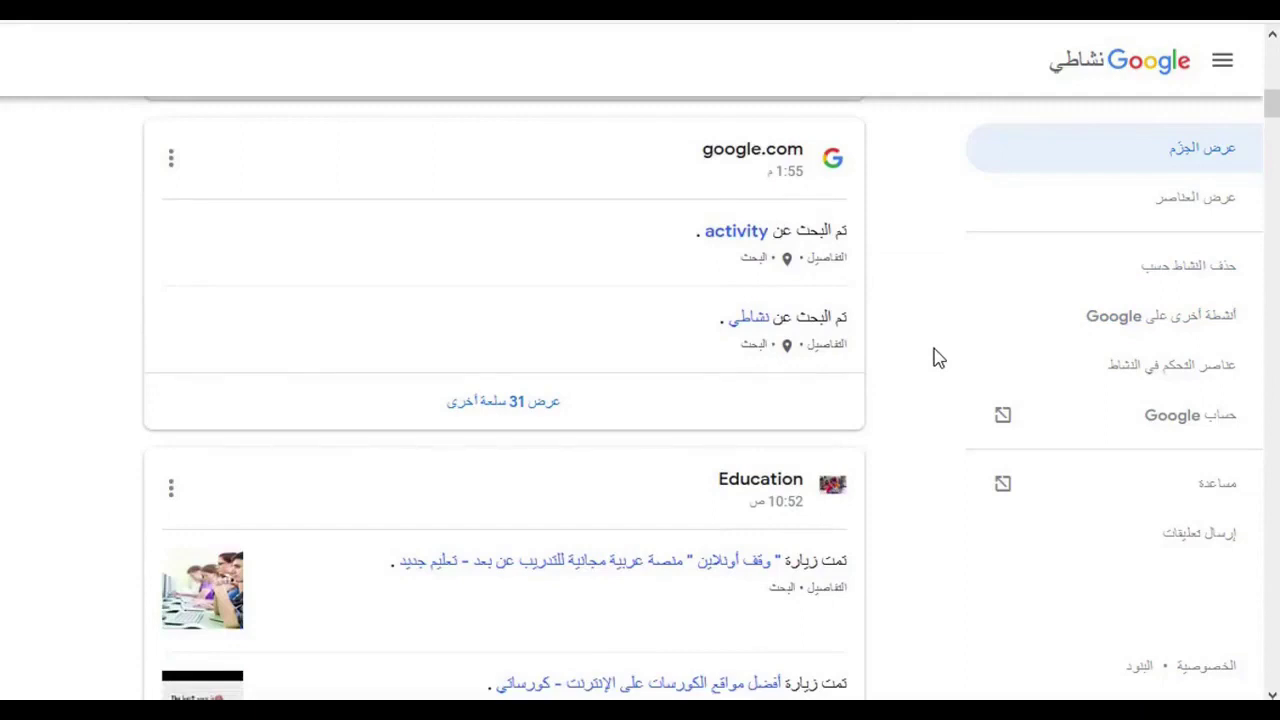
{"action": "scroll", "coordinate": [938, 358], "scroll_direction": "up", "scroll_amount": 6}
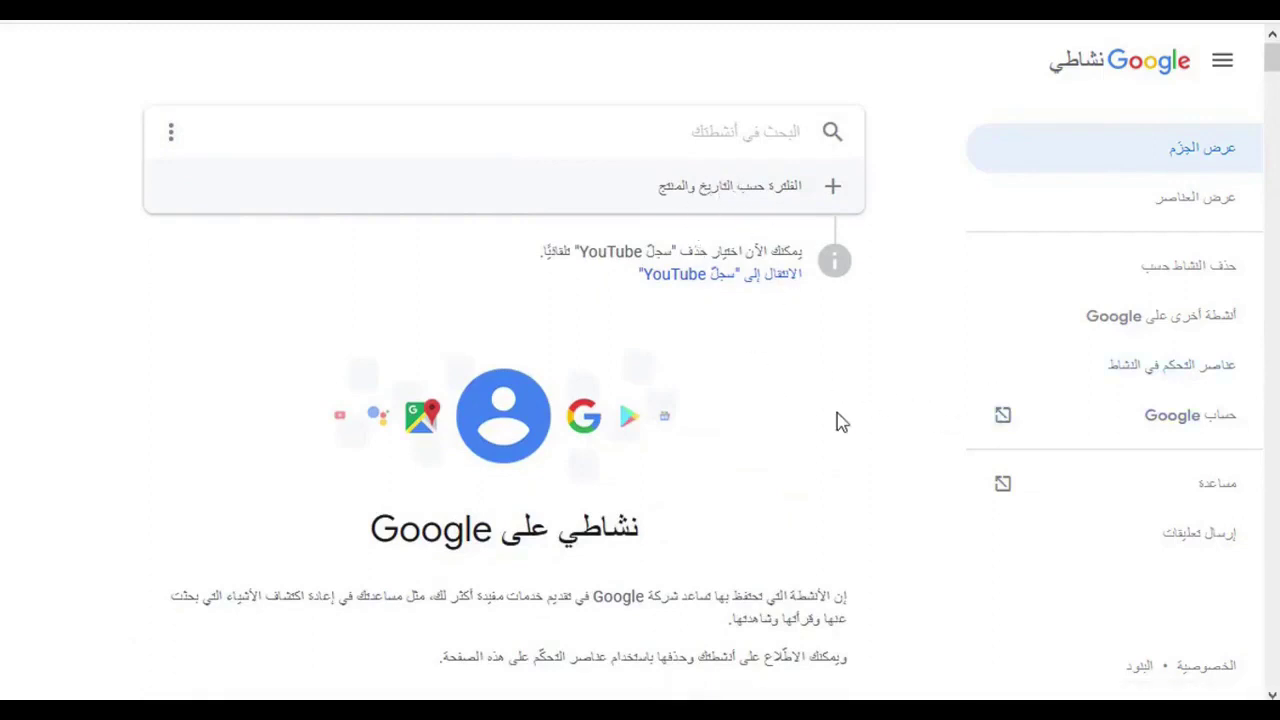
{"action": "left_click", "coordinate": [716, 195]}
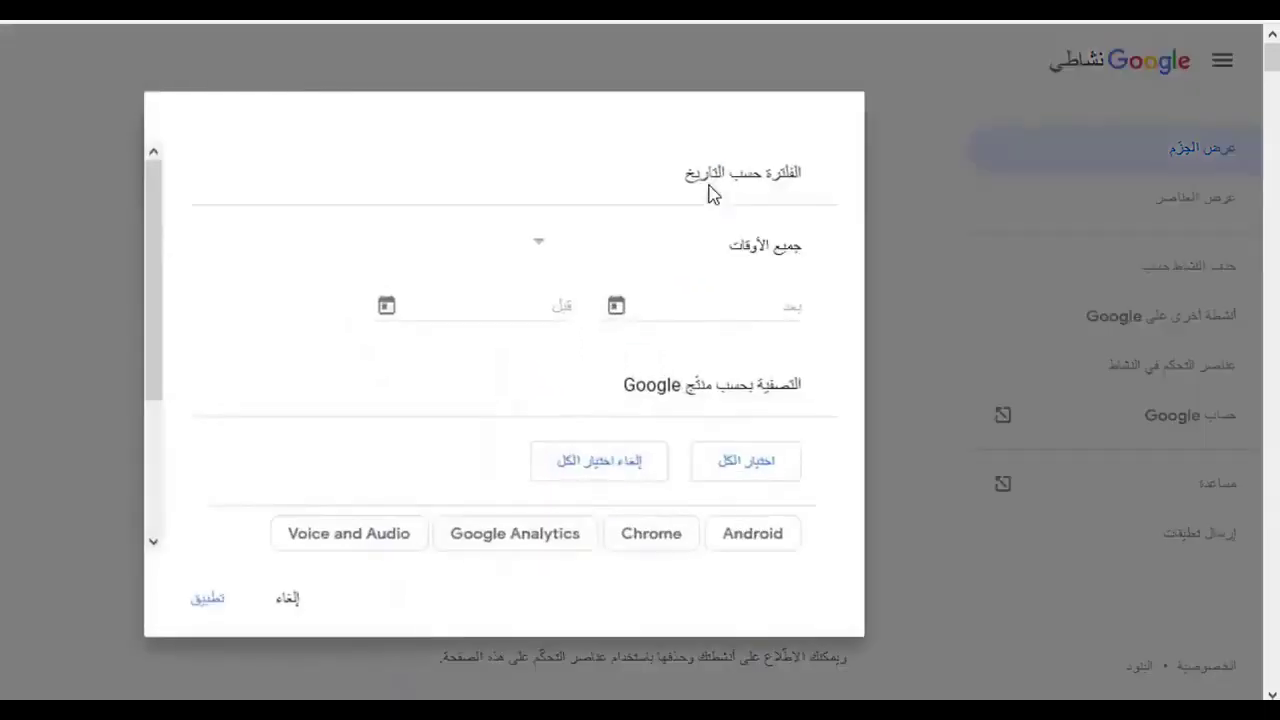
{"action": "left_click", "coordinate": [389, 306]}
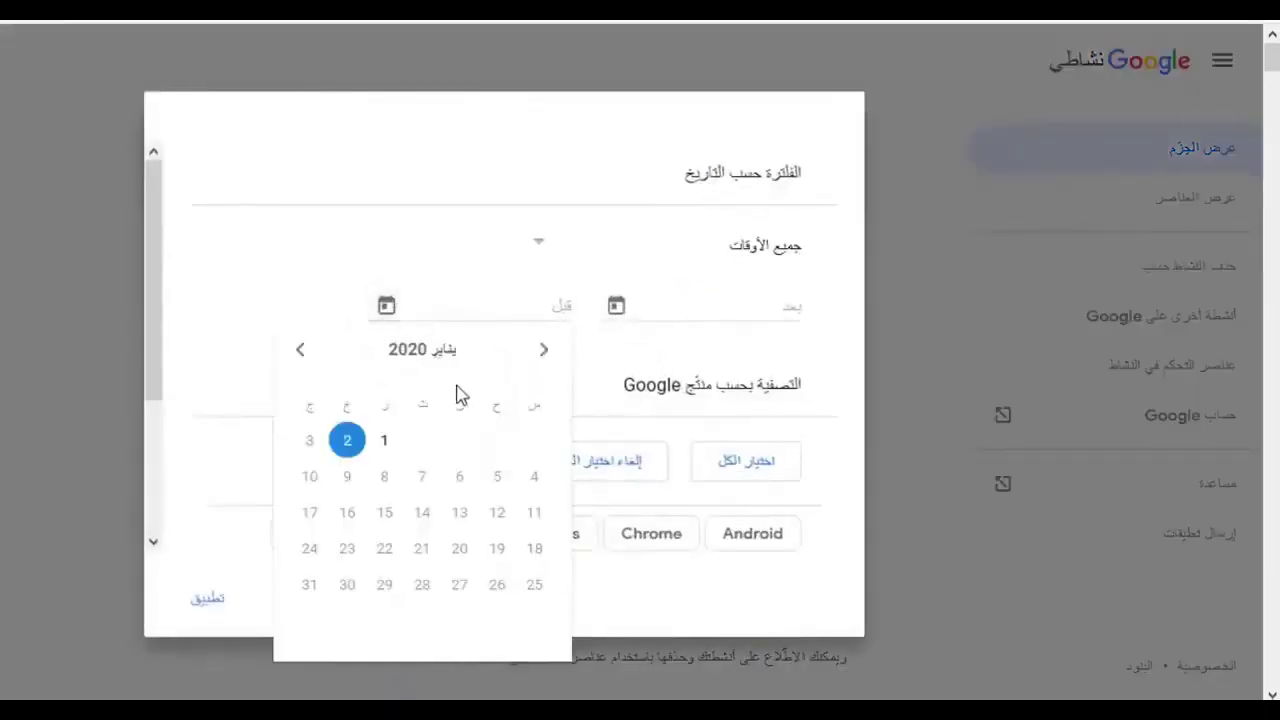
{"action": "left_click", "coordinate": [546, 352]}
{"action": "left_click", "coordinate": [546, 352]}
{"action": "left_click", "coordinate": [546, 352]}
{"action": "left_click", "coordinate": [546, 352]}
{"action": "left_click", "coordinate": [546, 352]}
Set the Before date to 2017/10/01 and apply the filter.
{"action": "left_click", "coordinate": [546, 352]}
{"action": "left_click", "coordinate": [546, 352]}
{"action": "left_click", "coordinate": [546, 352]}
{"action": "left_click", "coordinate": [546, 352]}
{"action": "left_click", "coordinate": [546, 352]}
{"action": "left_click", "coordinate": [546, 352]}
{"action": "double_click", "coordinate": [548, 355]}
{"action": "double_click", "coordinate": [548, 355]}
{"action": "double_click", "coordinate": [548, 355]}
{"action": "double_click", "coordinate": [548, 355]}
{"action": "left_click", "coordinate": [548, 355]}
{"action": "left_click", "coordinate": [548, 355]}
{"action": "left_click", "coordinate": [546, 352]}
{"action": "left_click", "coordinate": [546, 352]}
{"action": "left_click", "coordinate": [546, 352]}
{"action": "left_click", "coordinate": [546, 352]}
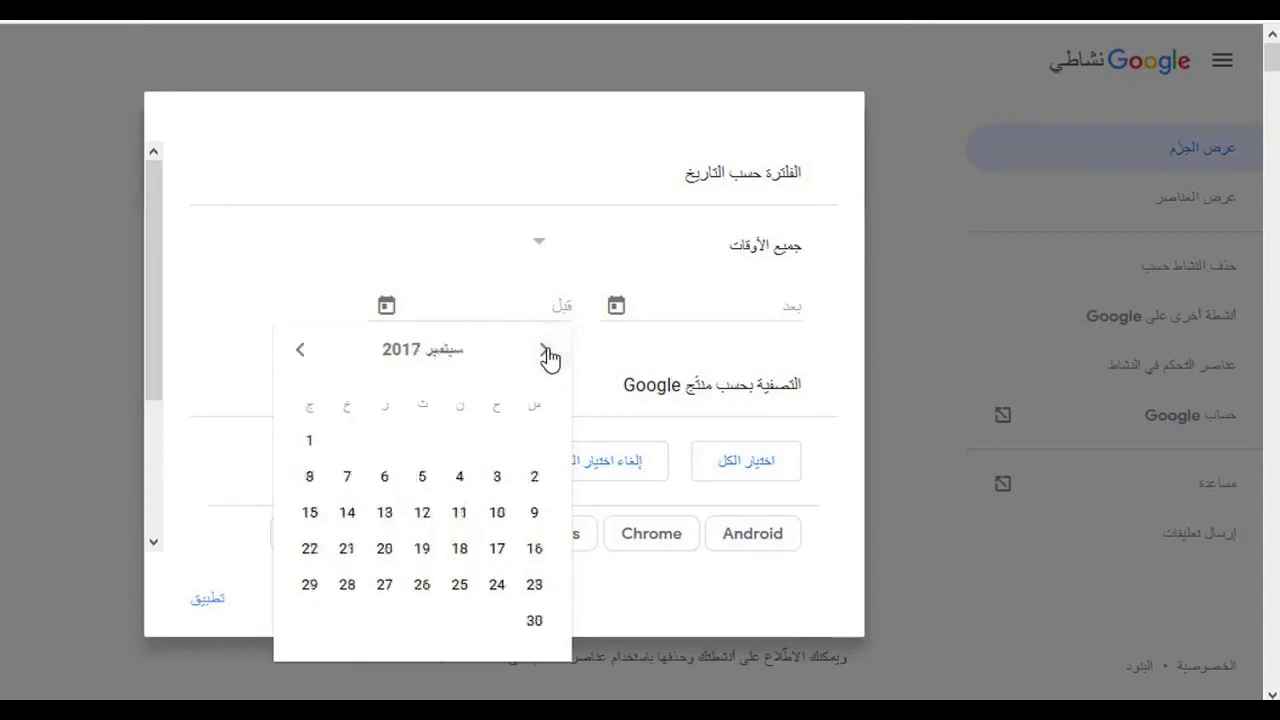
{"action": "left_click", "coordinate": [304, 354]}
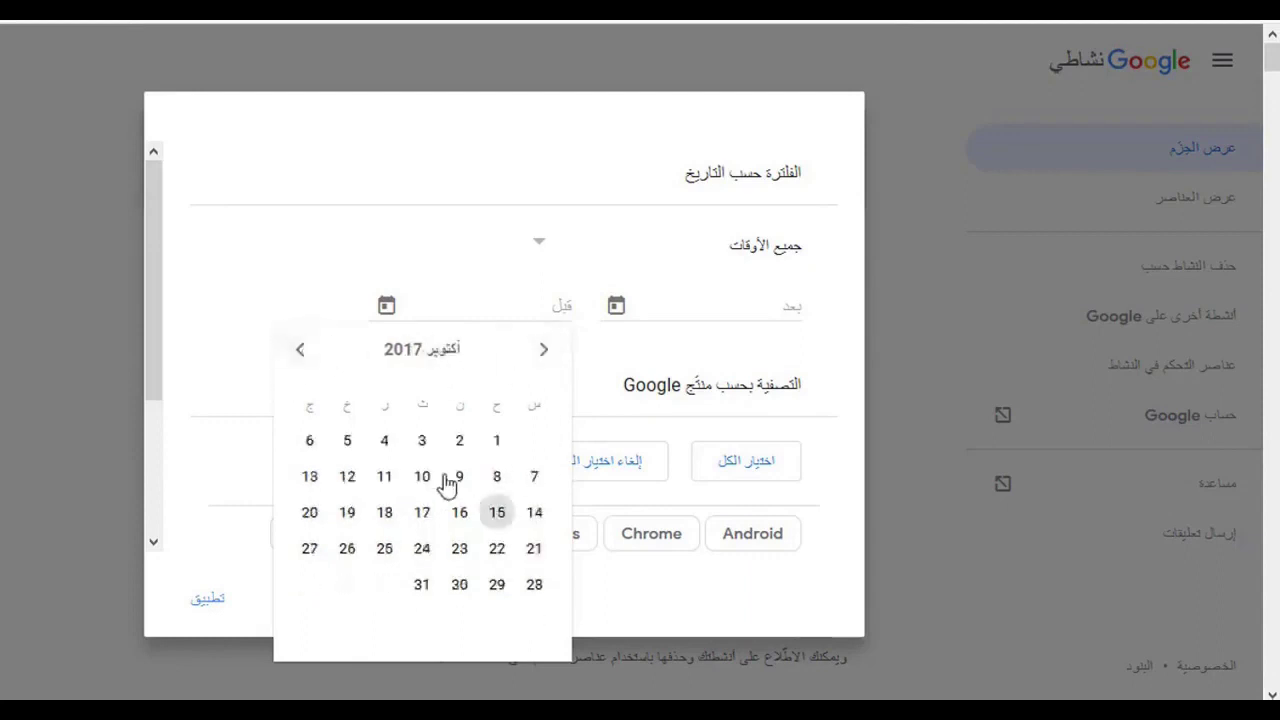
{"action": "left_click", "coordinate": [502, 441]}
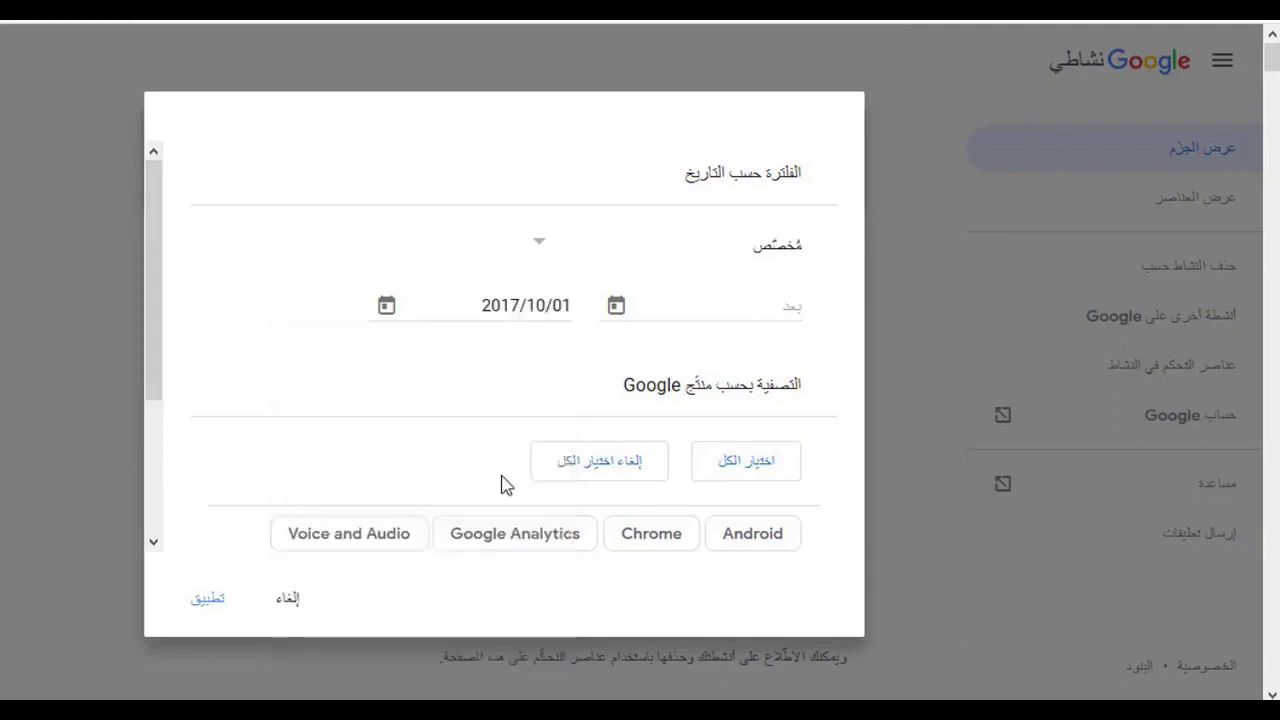
{"action": "left_click", "coordinate": [215, 604]}
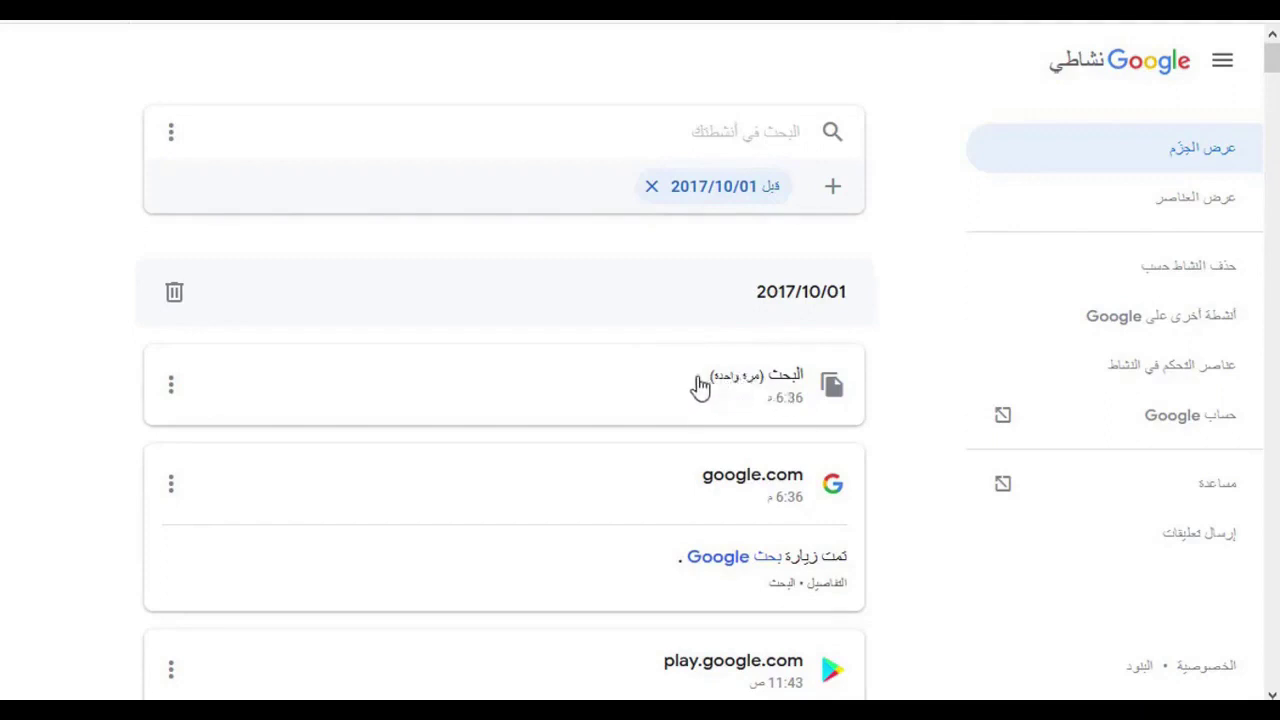
Browse the 2017/10/01 entries, including Play pages for CetusPlay and Perfect Piano, then open Other Google activity.
{"action": "scroll", "coordinate": [700, 387], "scroll_direction": "down", "scroll_amount": 2}
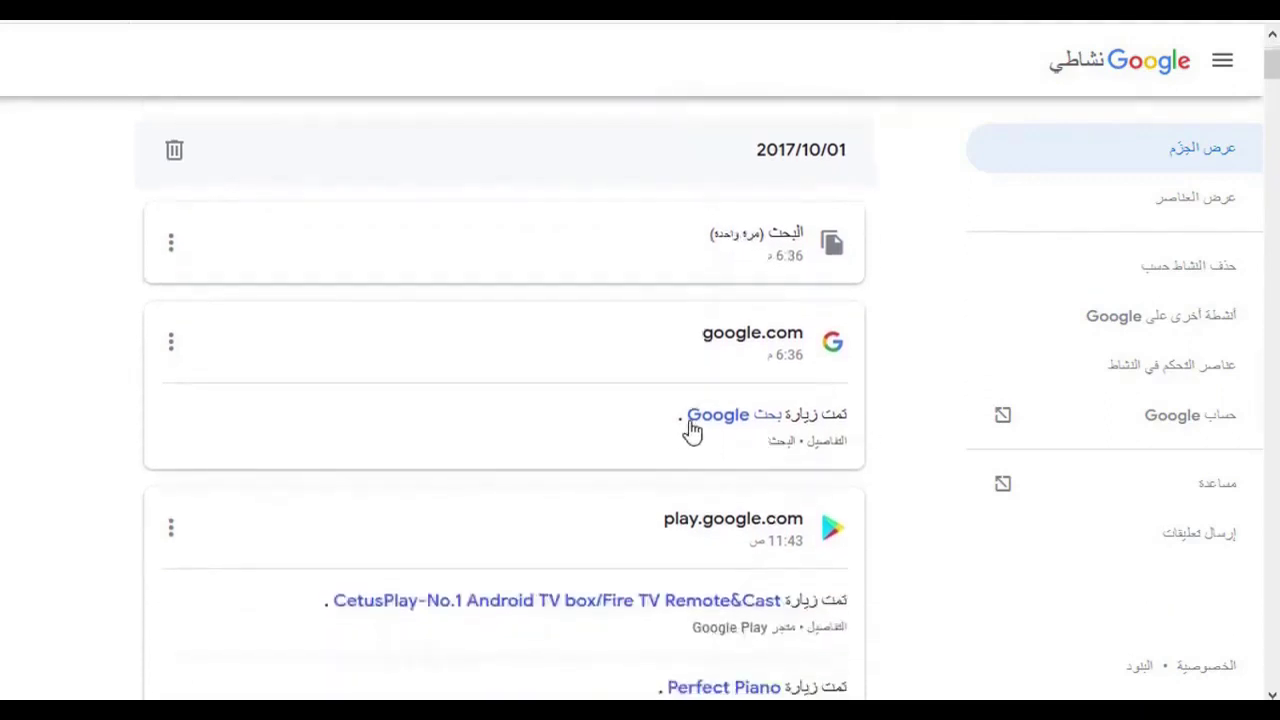
{"action": "scroll", "coordinate": [612, 380], "scroll_direction": "down", "scroll_amount": 3}
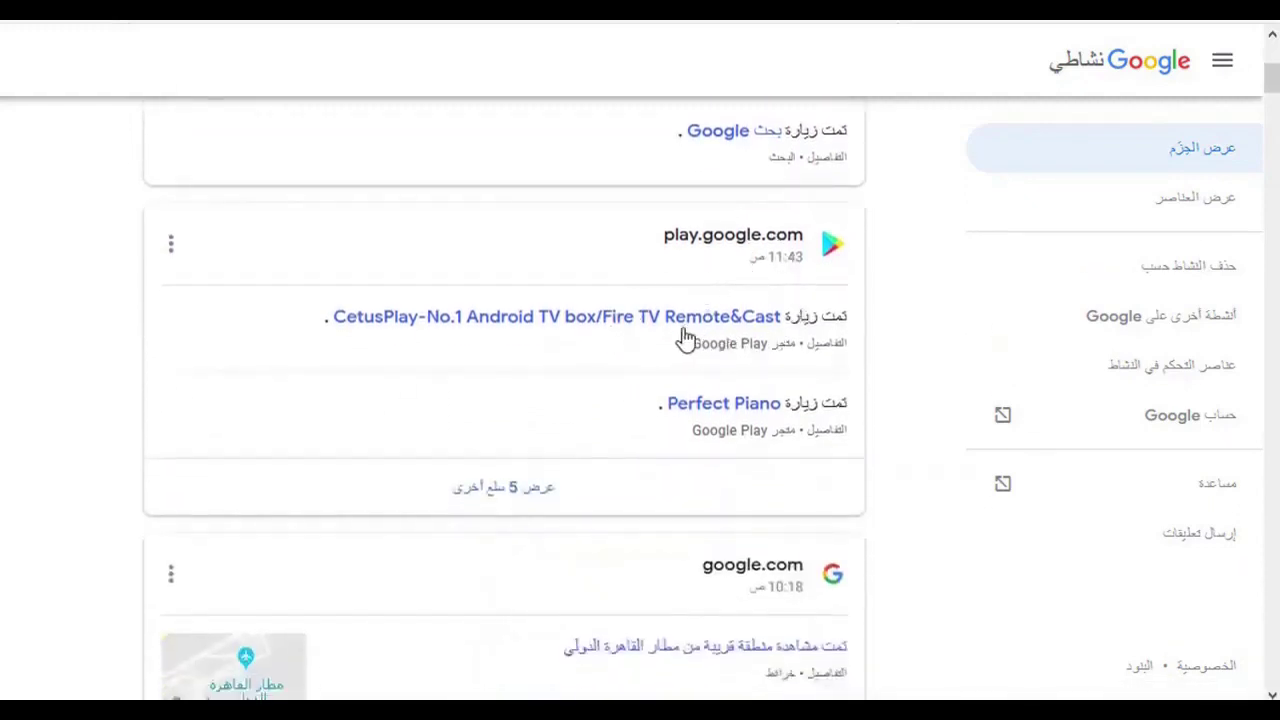
{"action": "scroll", "coordinate": [514, 337], "scroll_direction": "down", "scroll_amount": 2}
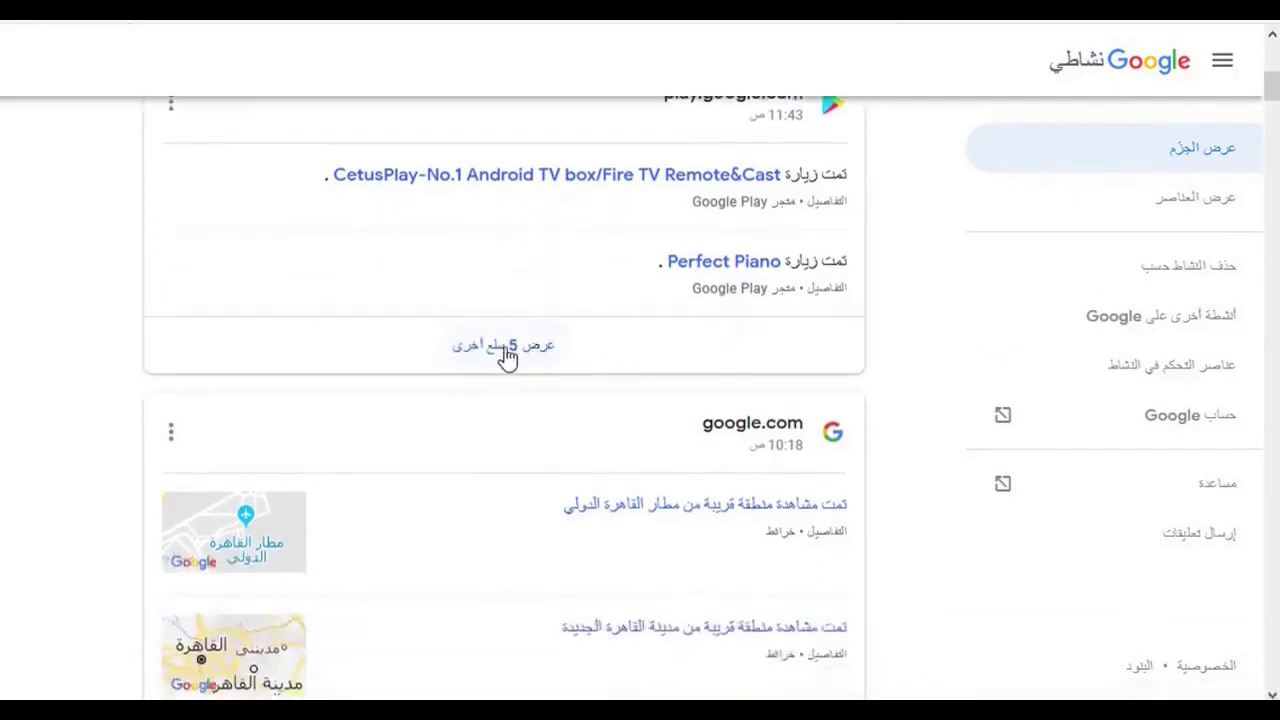
{"action": "scroll", "coordinate": [507, 355], "scroll_direction": "down", "scroll_amount": 2}
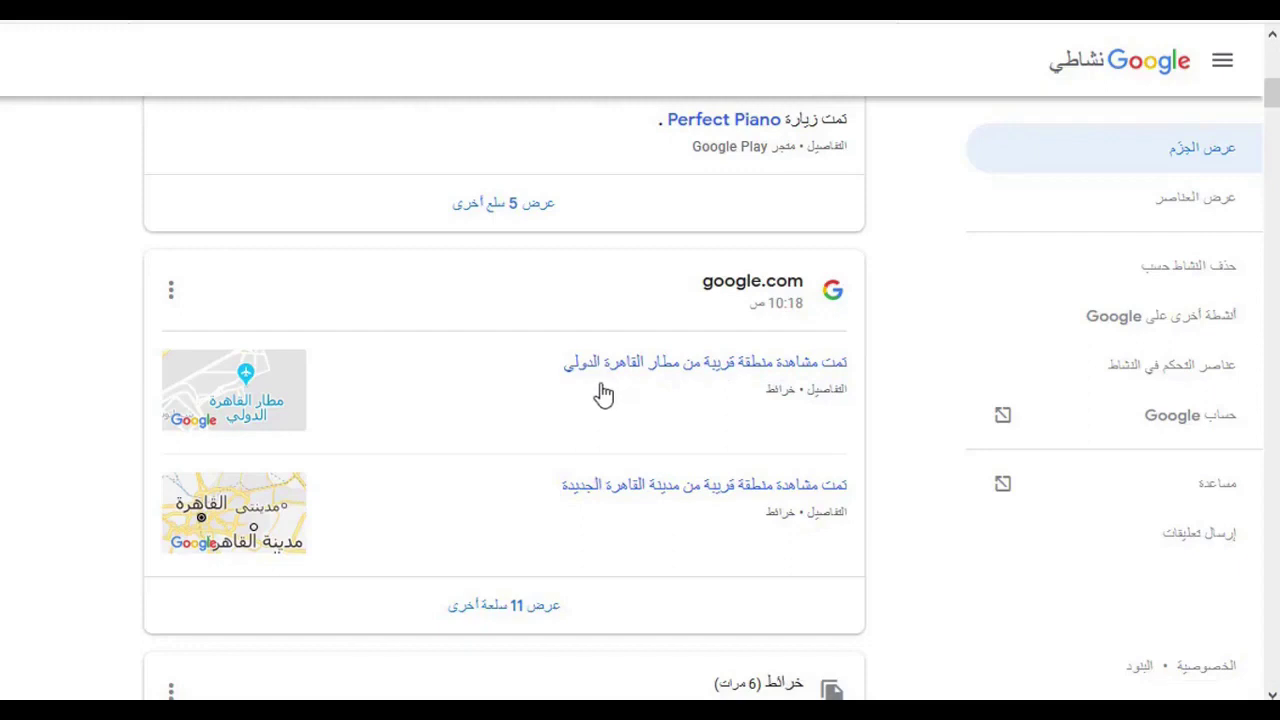
{"action": "scroll", "coordinate": [604, 395], "scroll_direction": "down", "scroll_amount": 2}
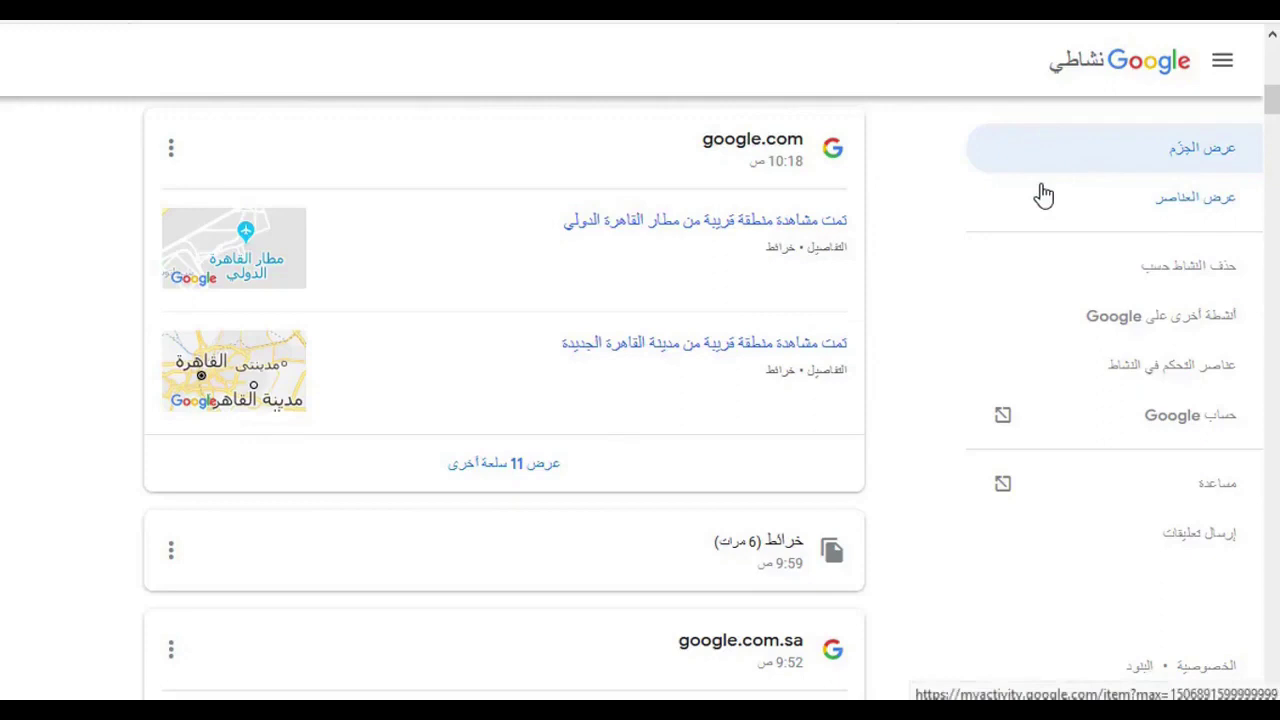
{"action": "scroll", "coordinate": [626, 280], "scroll_direction": "down", "scroll_amount": 2}
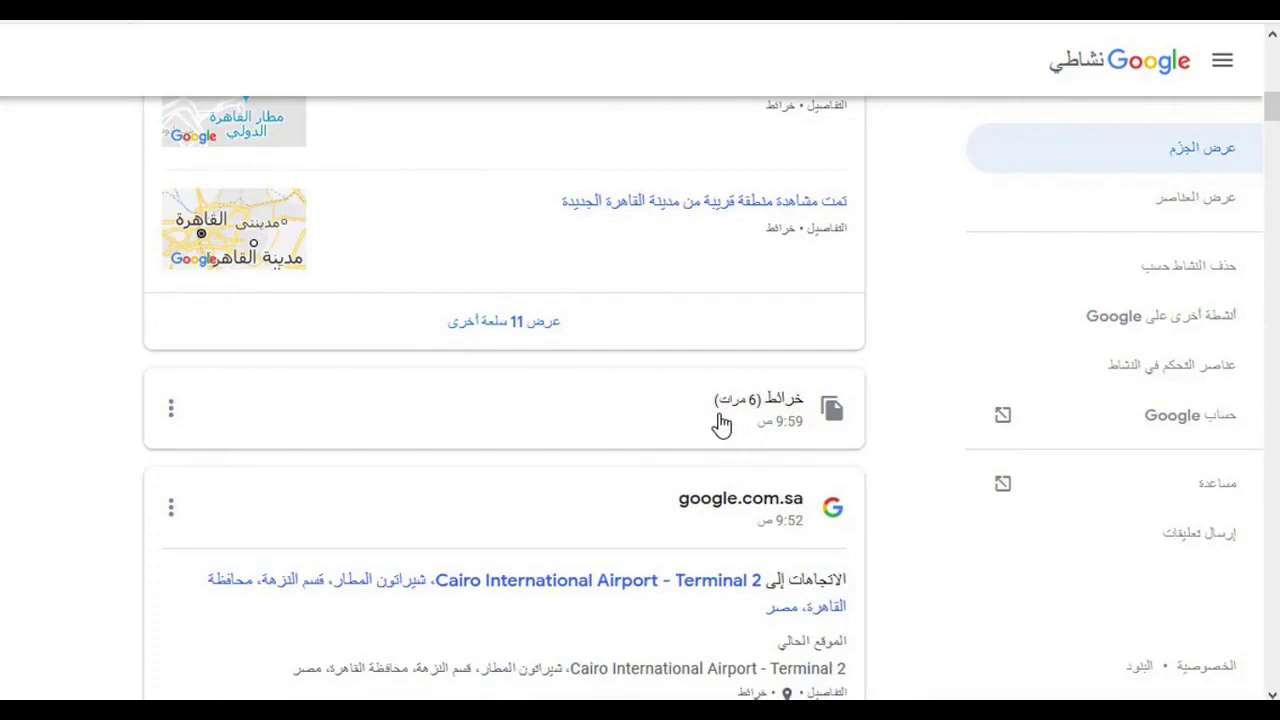
{"action": "scroll", "coordinate": [663, 406], "scroll_direction": "down", "scroll_amount": 5}
{"action": "scroll", "coordinate": [655, 385], "scroll_direction": "down", "scroll_amount": 6}
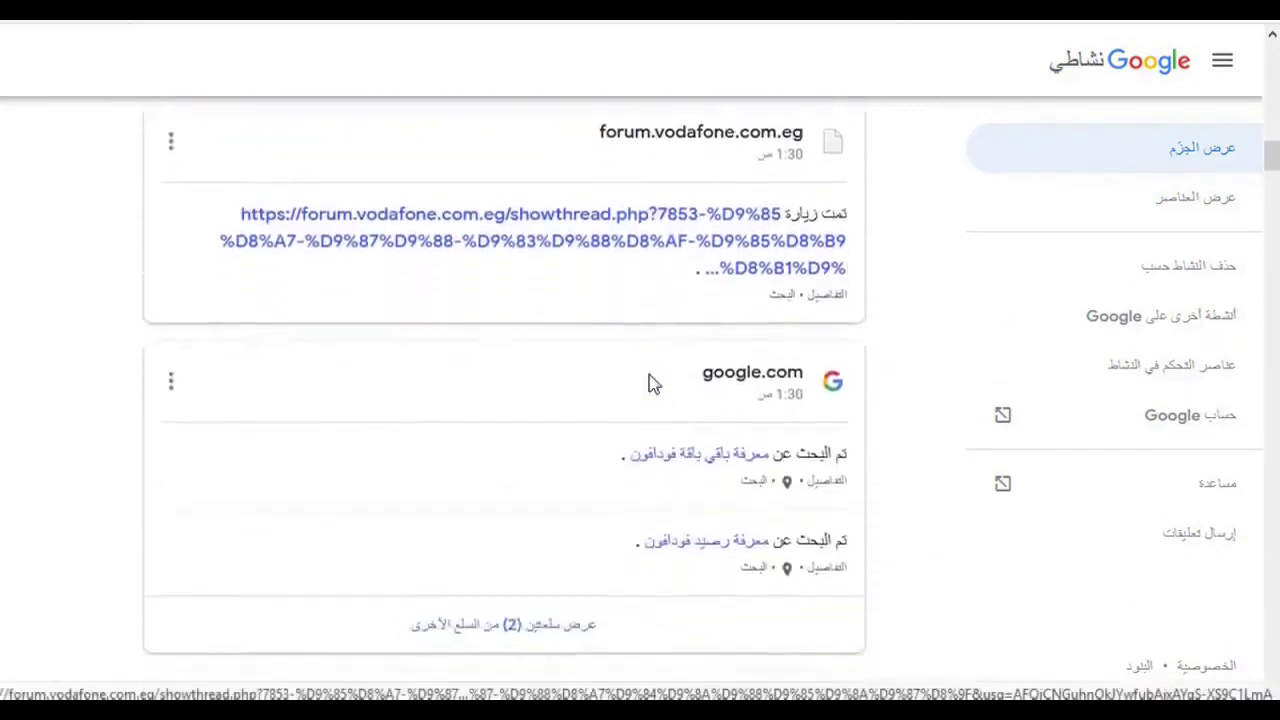
{"action": "scroll", "coordinate": [651, 383], "scroll_direction": "down", "scroll_amount": 4}
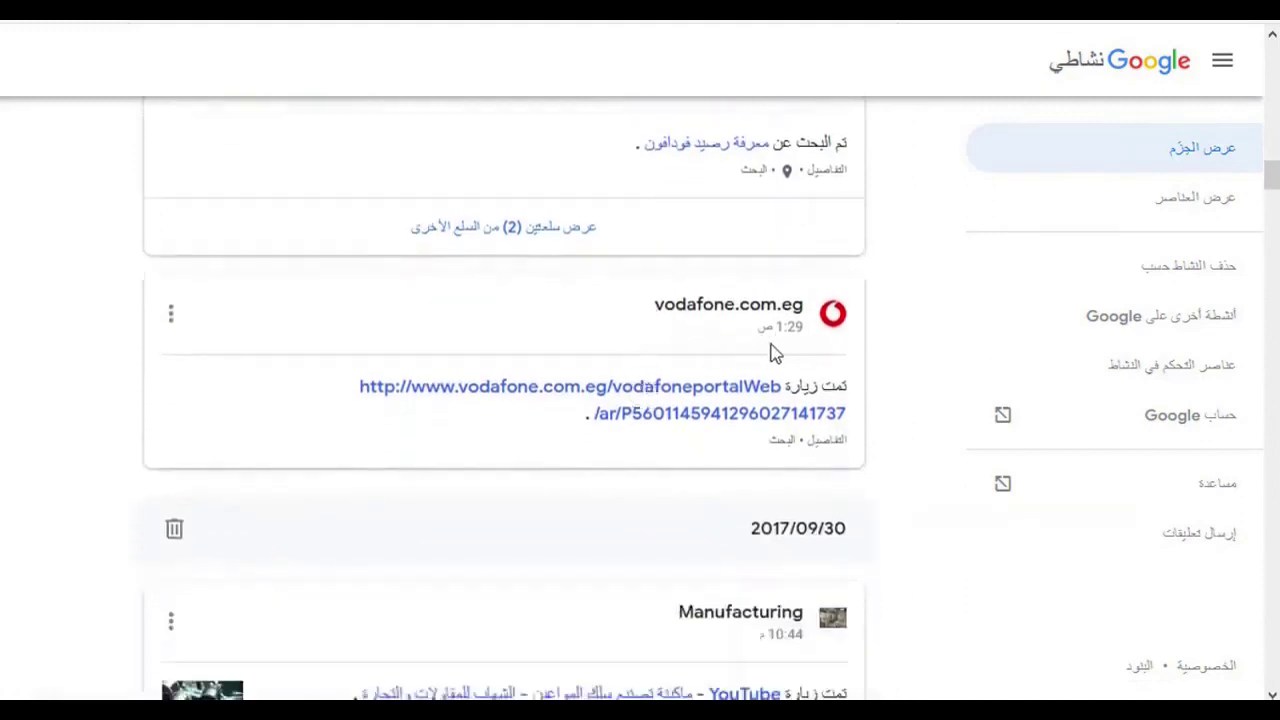
{"action": "scroll", "coordinate": [770, 350], "scroll_direction": "down", "scroll_amount": 3}
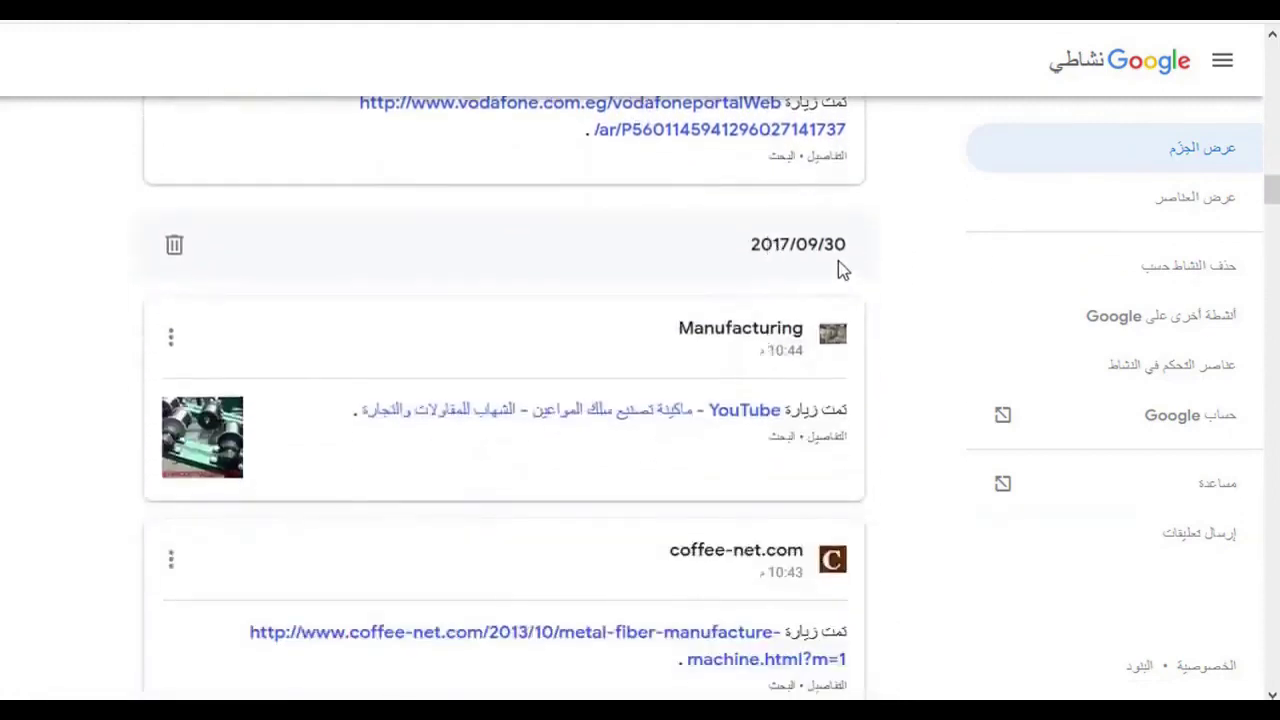
{"action": "scroll", "coordinate": [795, 278], "scroll_direction": "down", "scroll_amount": 2}
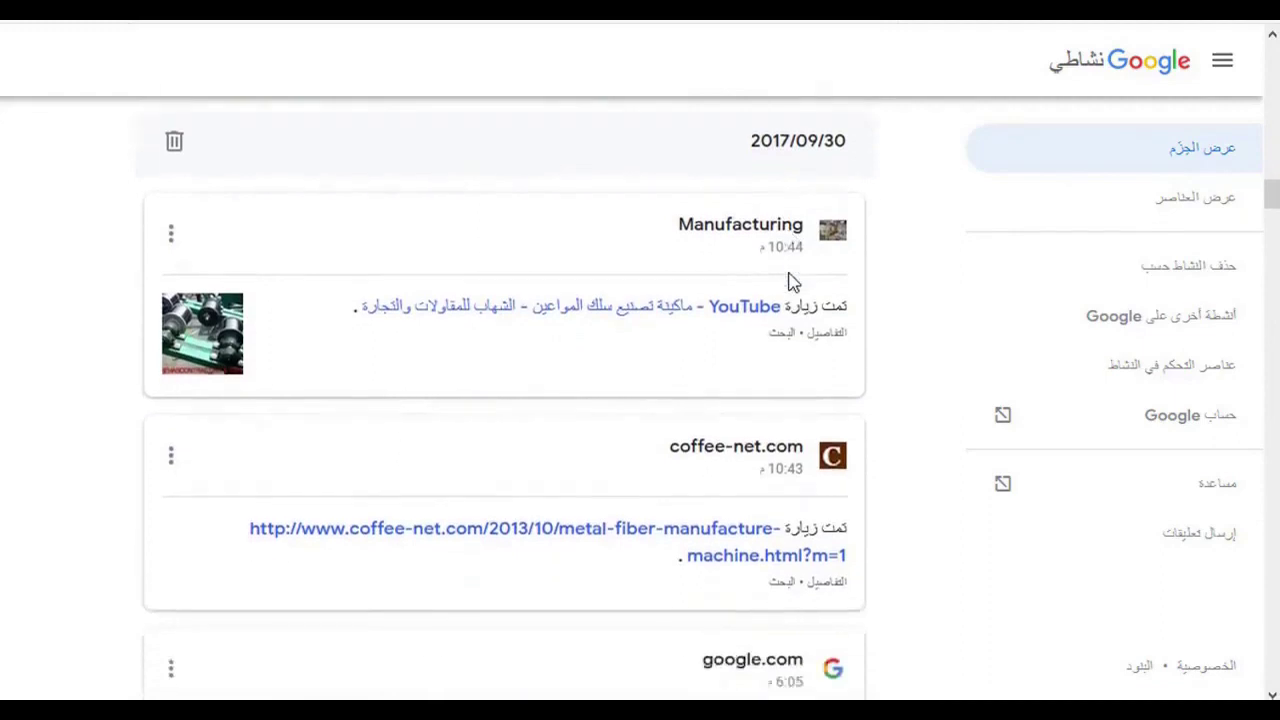
{"action": "scroll", "coordinate": [787, 276], "scroll_direction": "down", "scroll_amount": 2}
{"action": "scroll", "coordinate": [786, 286], "scroll_direction": "up", "scroll_amount": 10}
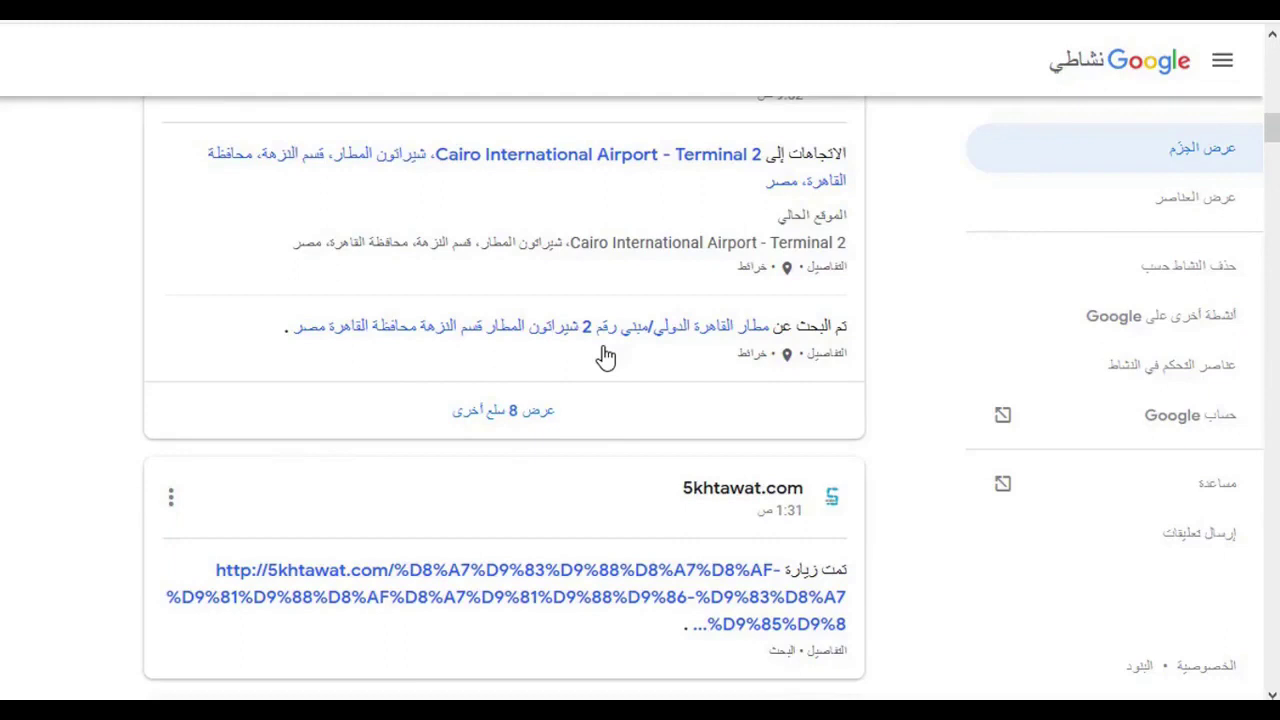
{"action": "scroll", "coordinate": [605, 357], "scroll_direction": "up", "scroll_amount": 15}
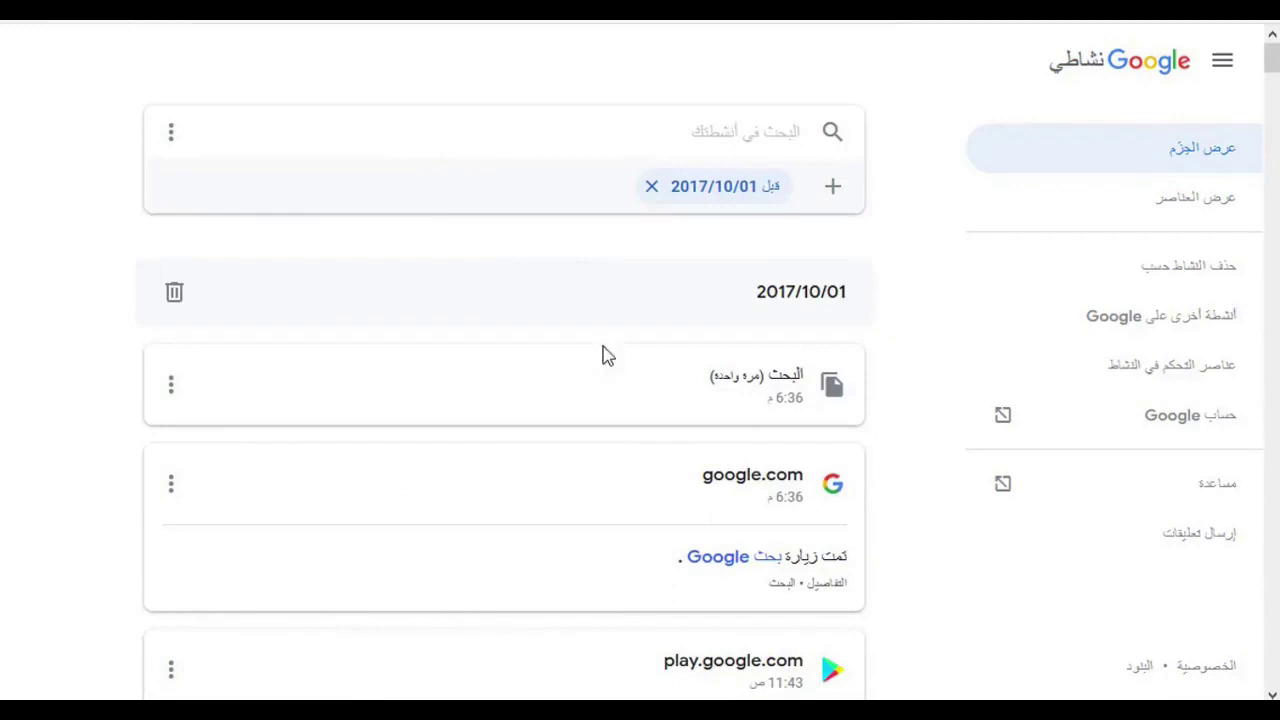
{"action": "scroll", "coordinate": [617, 374], "scroll_direction": "down", "scroll_amount": 2}
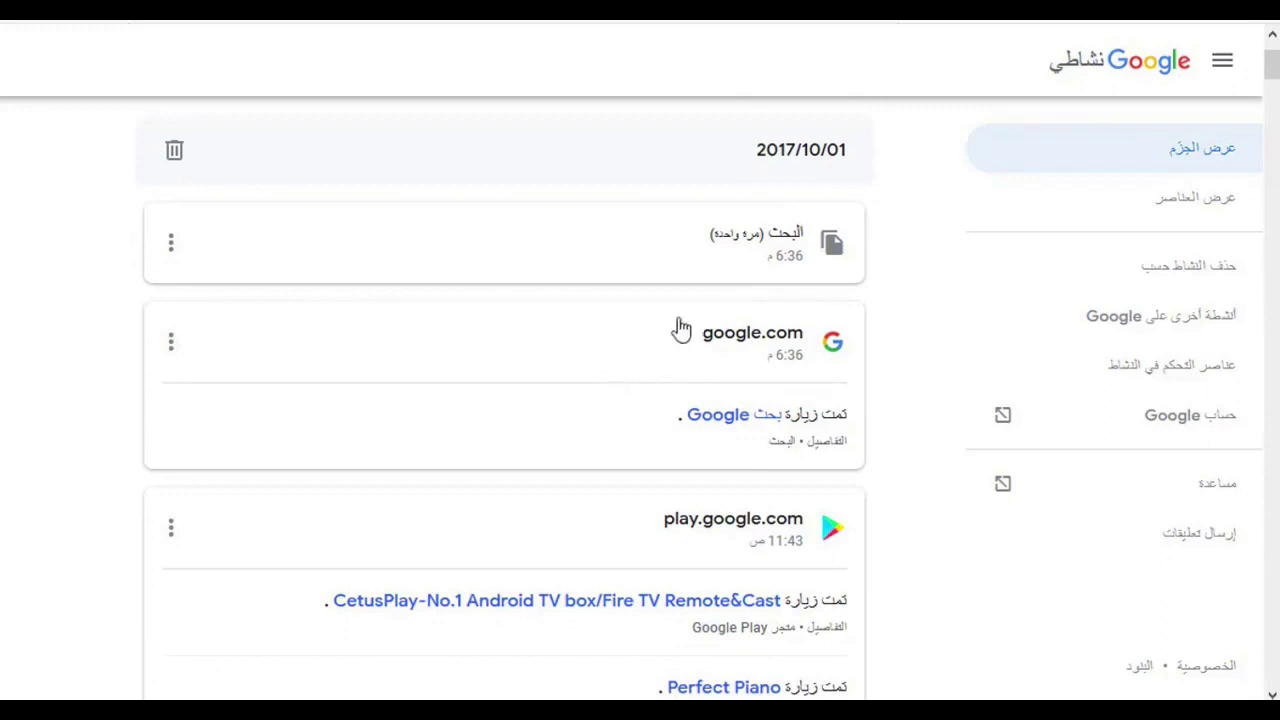
{"action": "left_click", "coordinate": [1220, 325]}
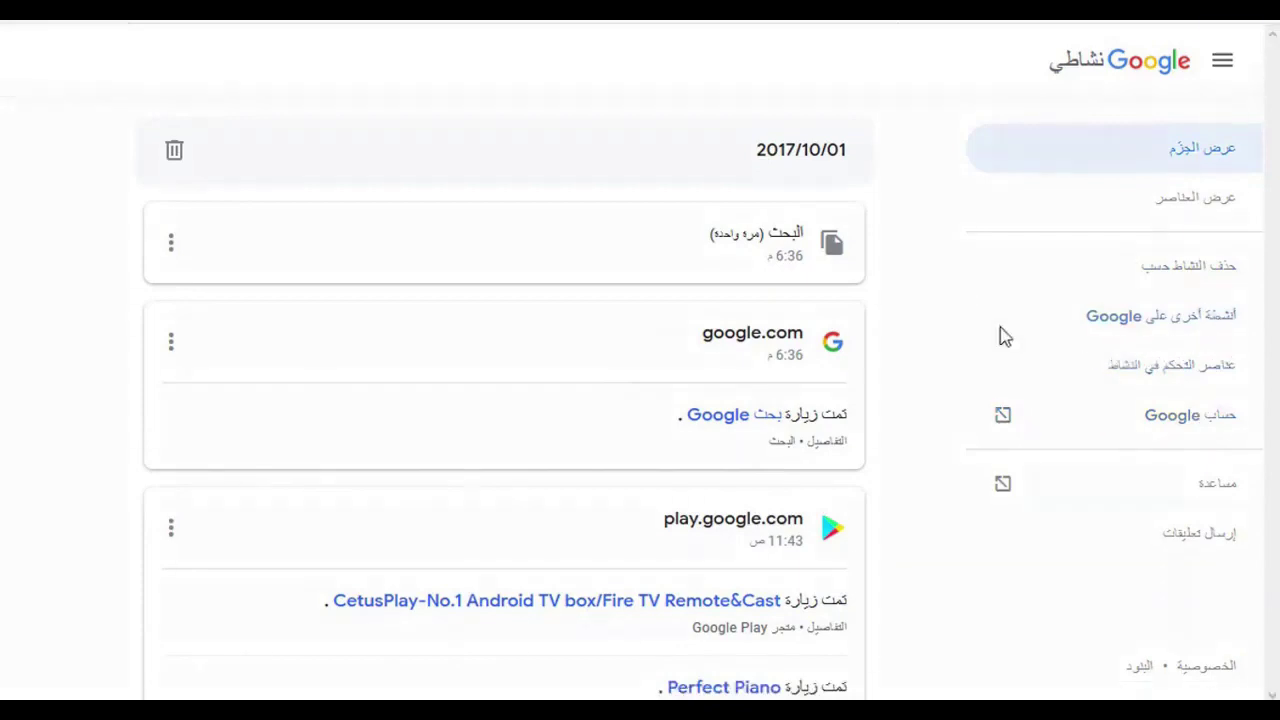
Scroll the Other Google activity page down to Location History and open its activity management.
{"action": "scroll", "coordinate": [1070, 296], "scroll_direction": "down", "scroll_amount": 2}
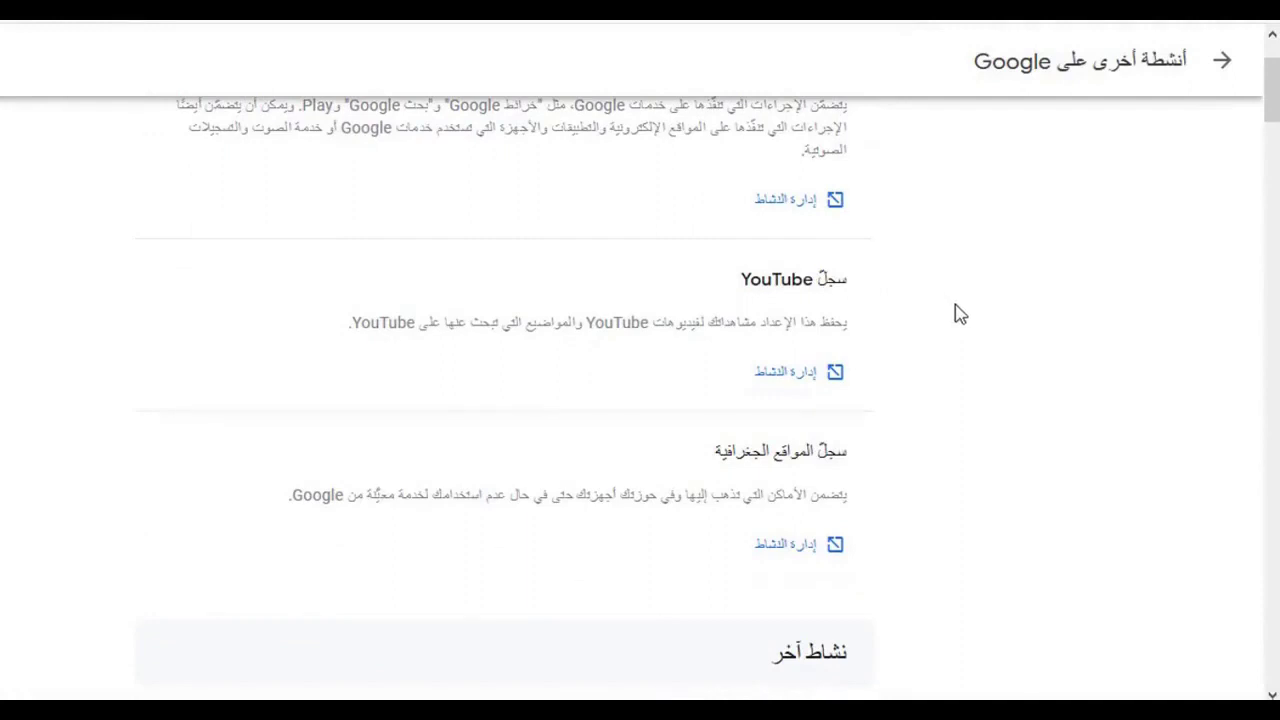
{"action": "scroll", "coordinate": [958, 316], "scroll_direction": "down", "scroll_amount": 2}
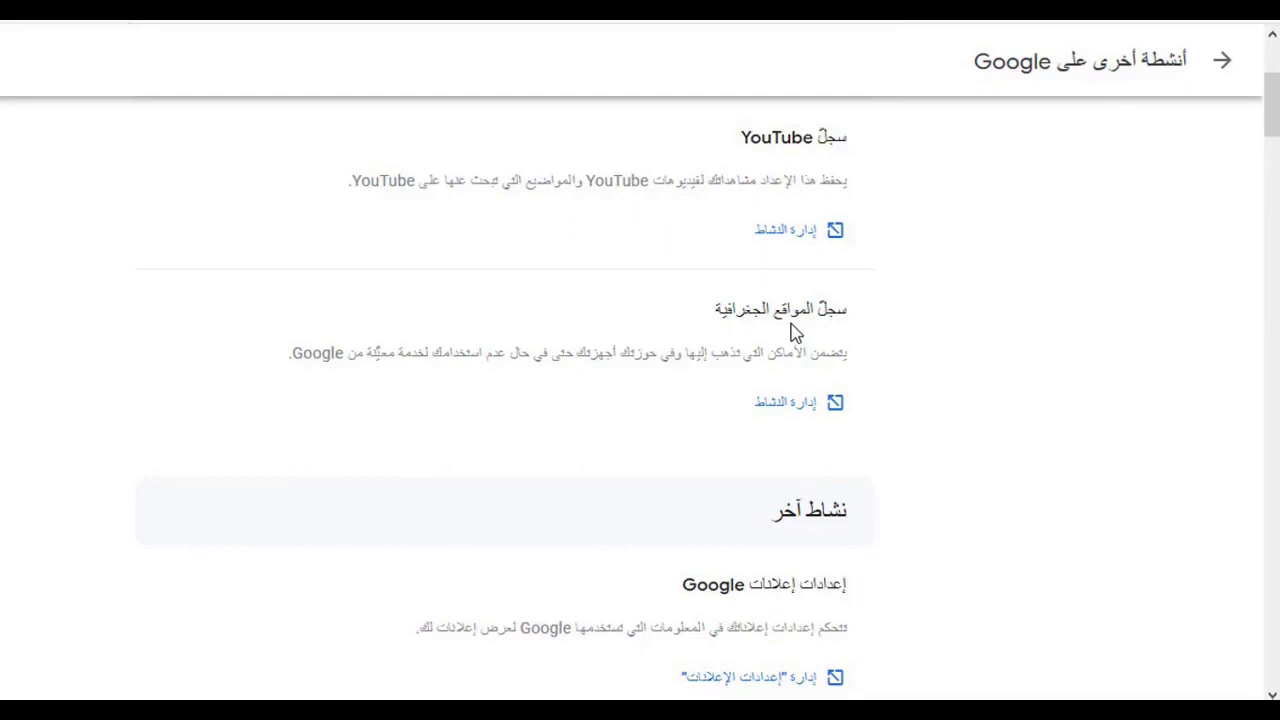
{"action": "left_click", "coordinate": [772, 404]}
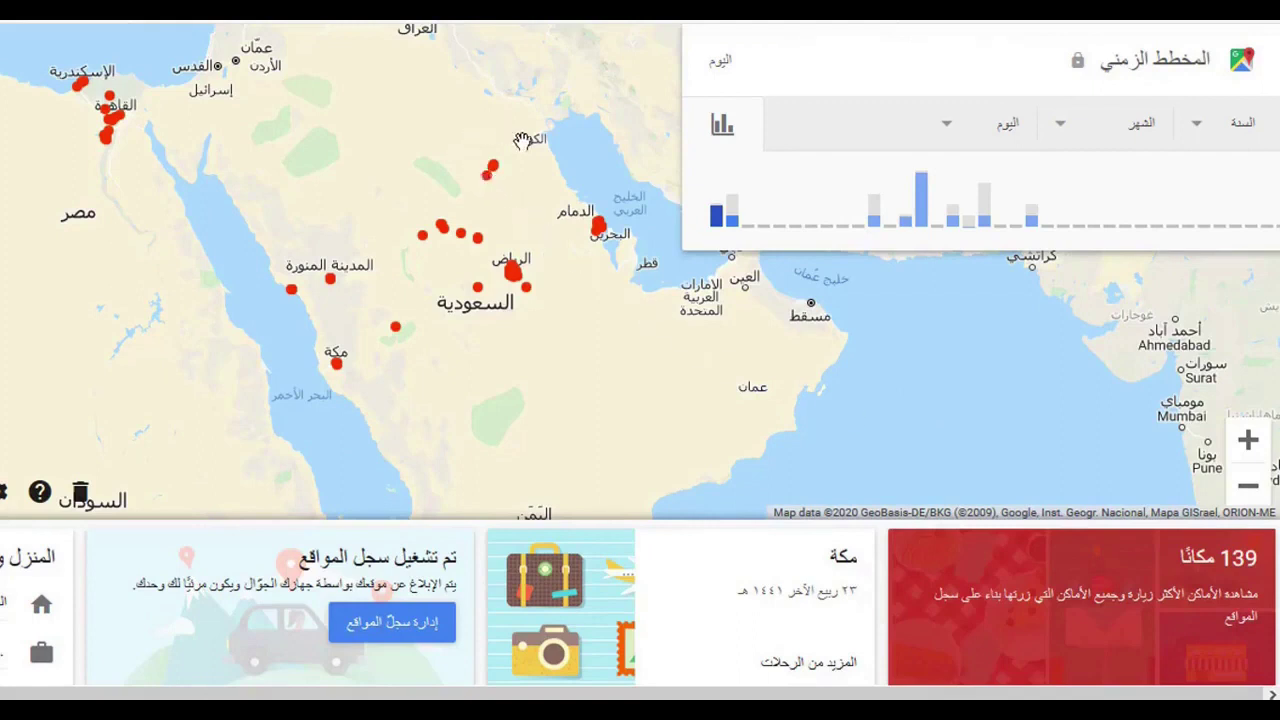
Pan the Timeline map across Egypt, the Mediterranean, Saudi Arabia and the Gulf.
{"action": "left_click_drag", "start_coordinate": [602, 352], "coordinate": [557, 421]}
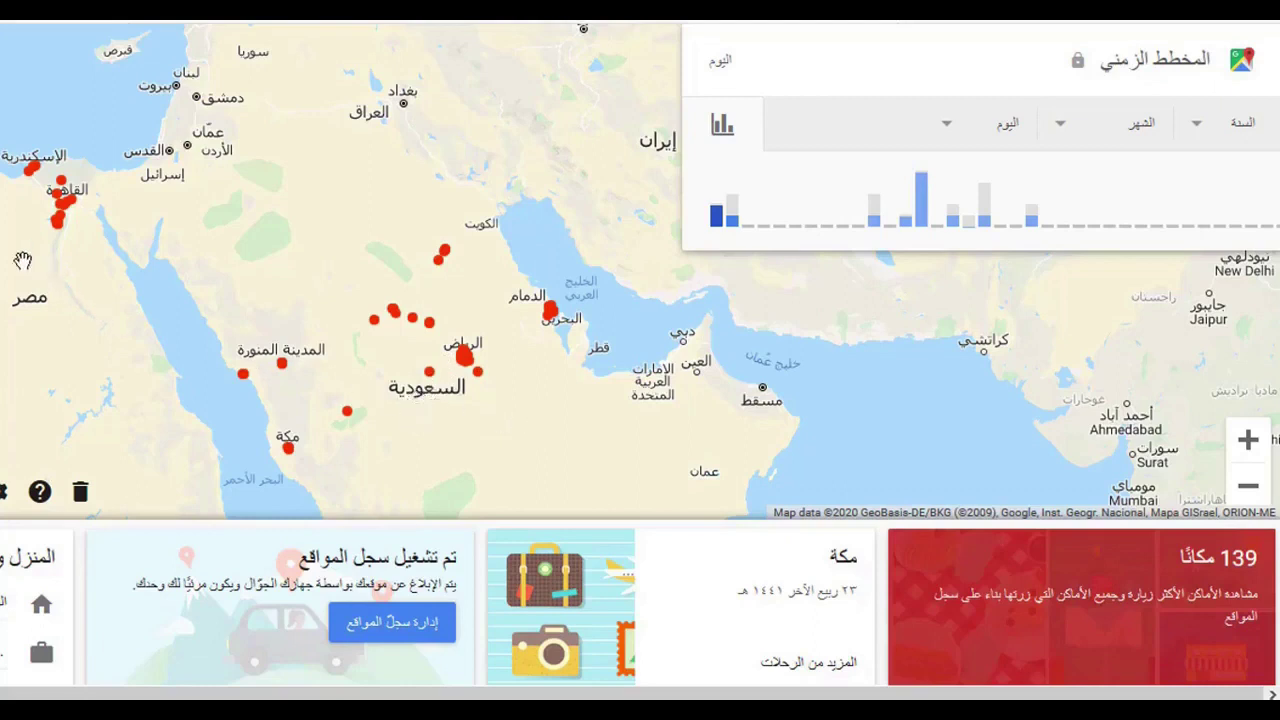
{"action": "left_click", "coordinate": [1246, 441]}
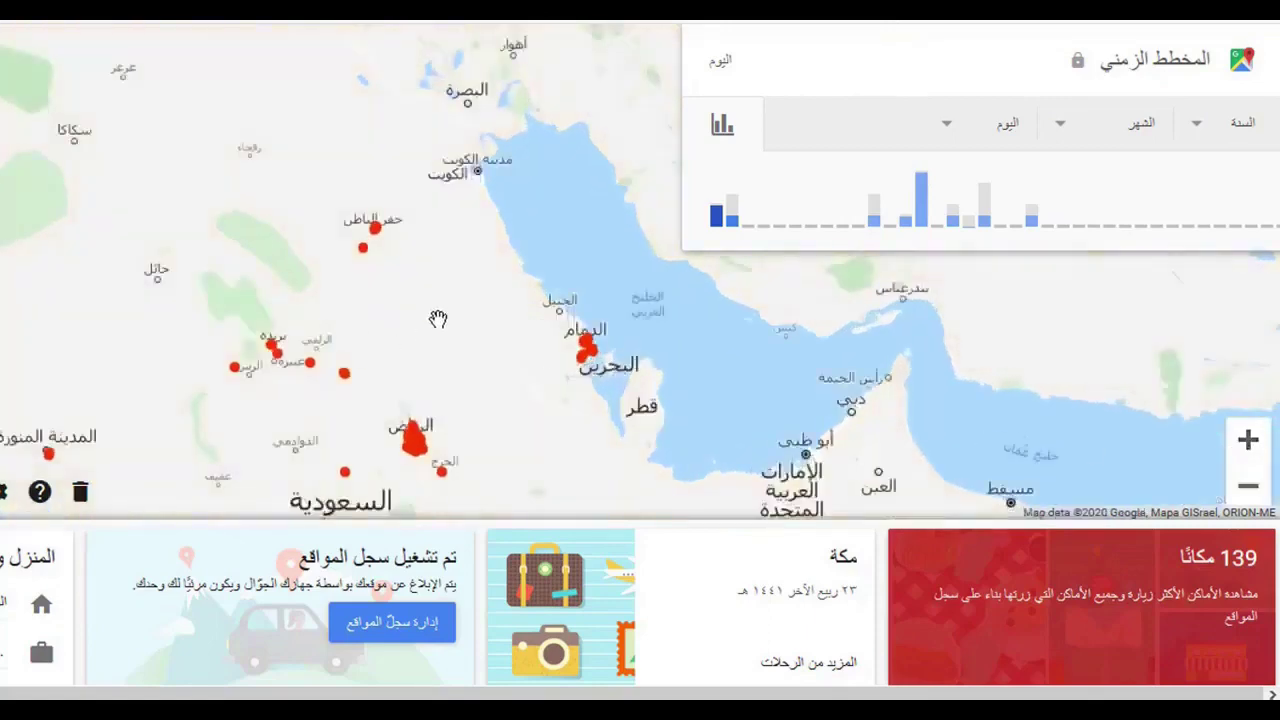
{"action": "left_click_drag", "start_coordinate": [437, 320], "coordinate": [543, 247]}
{"action": "left_click_drag", "start_coordinate": [250, 287], "coordinate": [528, 407]}
{"action": "left_click_drag", "start_coordinate": [130, 81], "coordinate": [158, 154]}
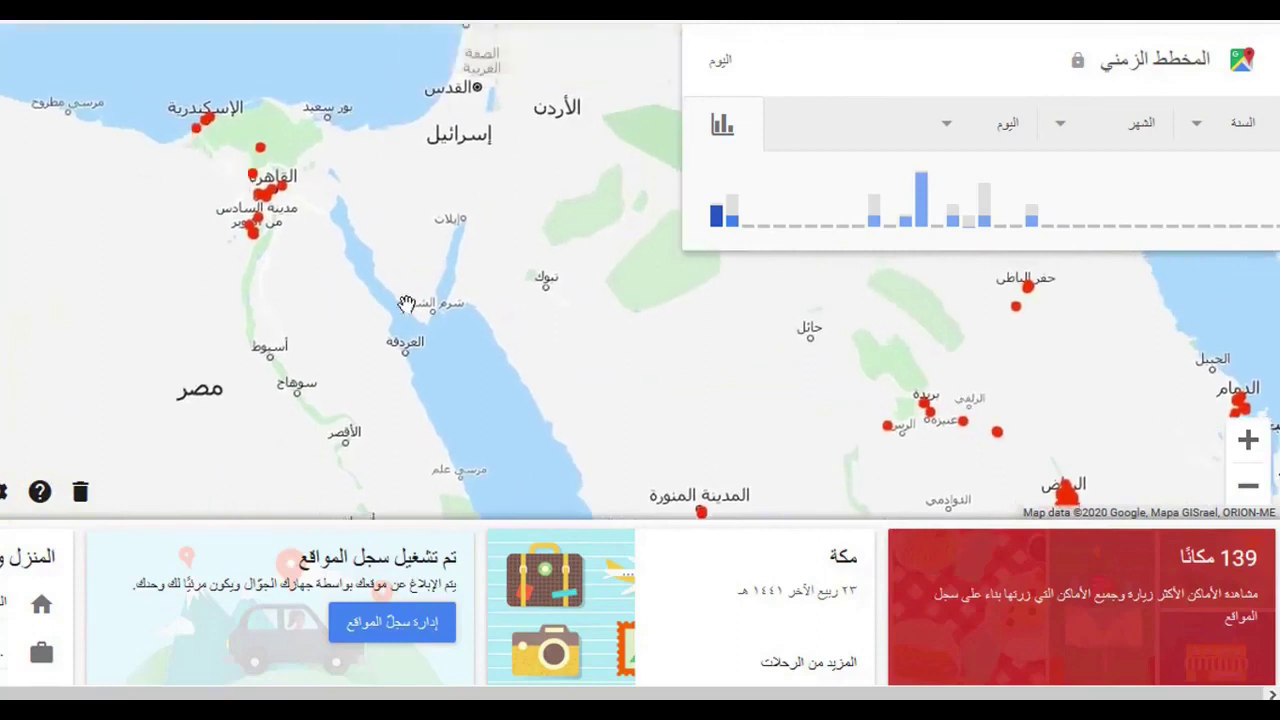
{"action": "left_click_drag", "start_coordinate": [660, 342], "coordinate": [275, 203]}
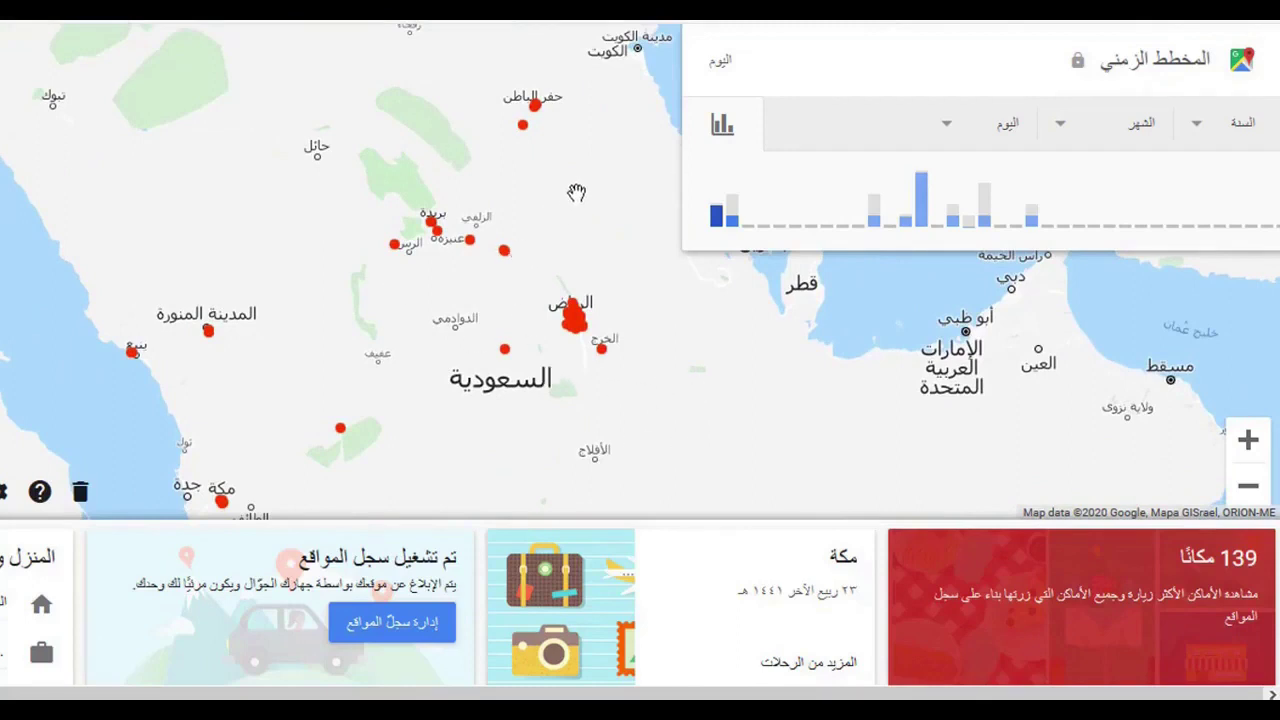
{"action": "left_click_drag", "start_coordinate": [580, 178], "coordinate": [511, 246]}
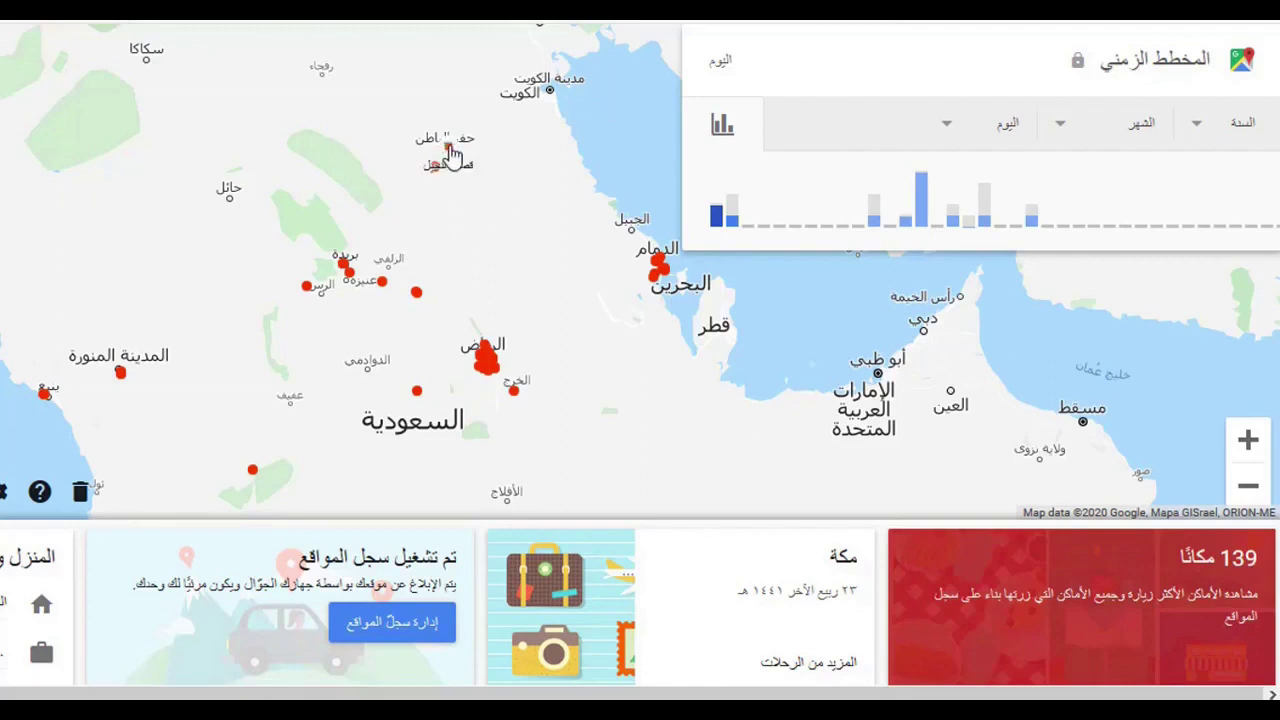
Zoom in on Hafar al-Batin and open the 8 February 2018 day from its place marker.
{"action": "scroll", "coordinate": [452, 155], "scroll_direction": "up", "scroll_amount": 2}
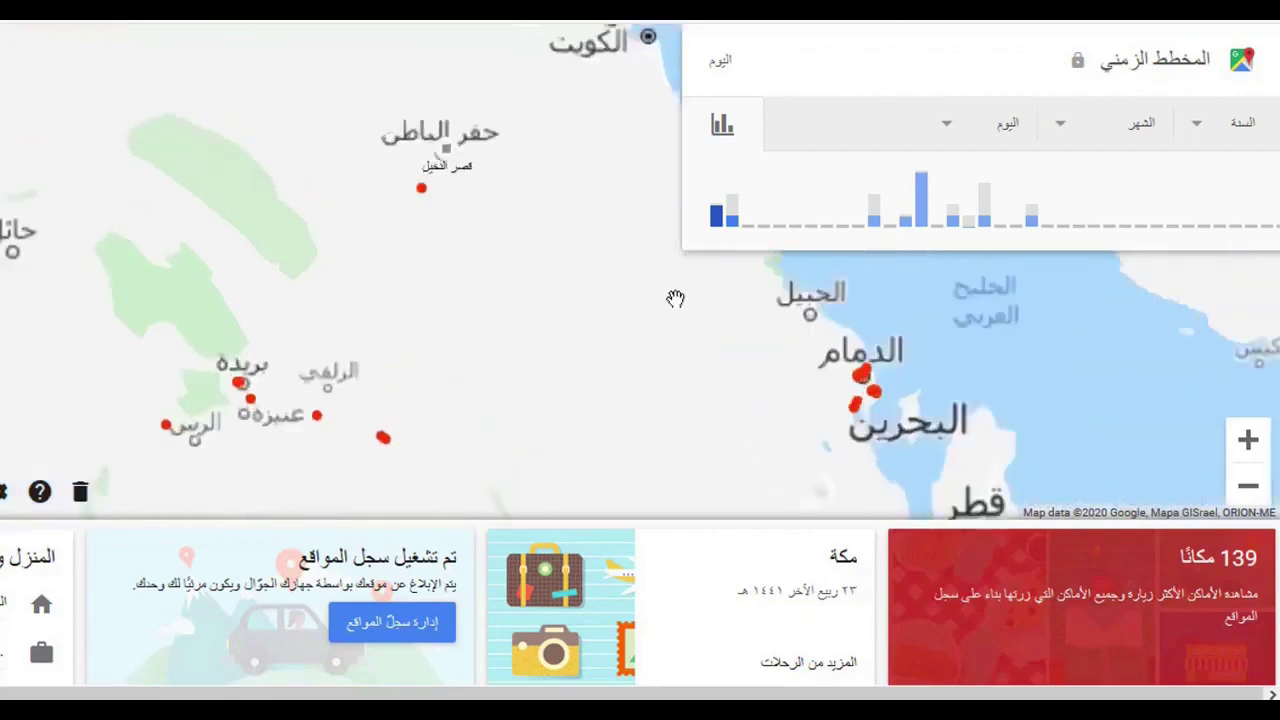
{"action": "left_click", "coordinate": [1248, 440]}
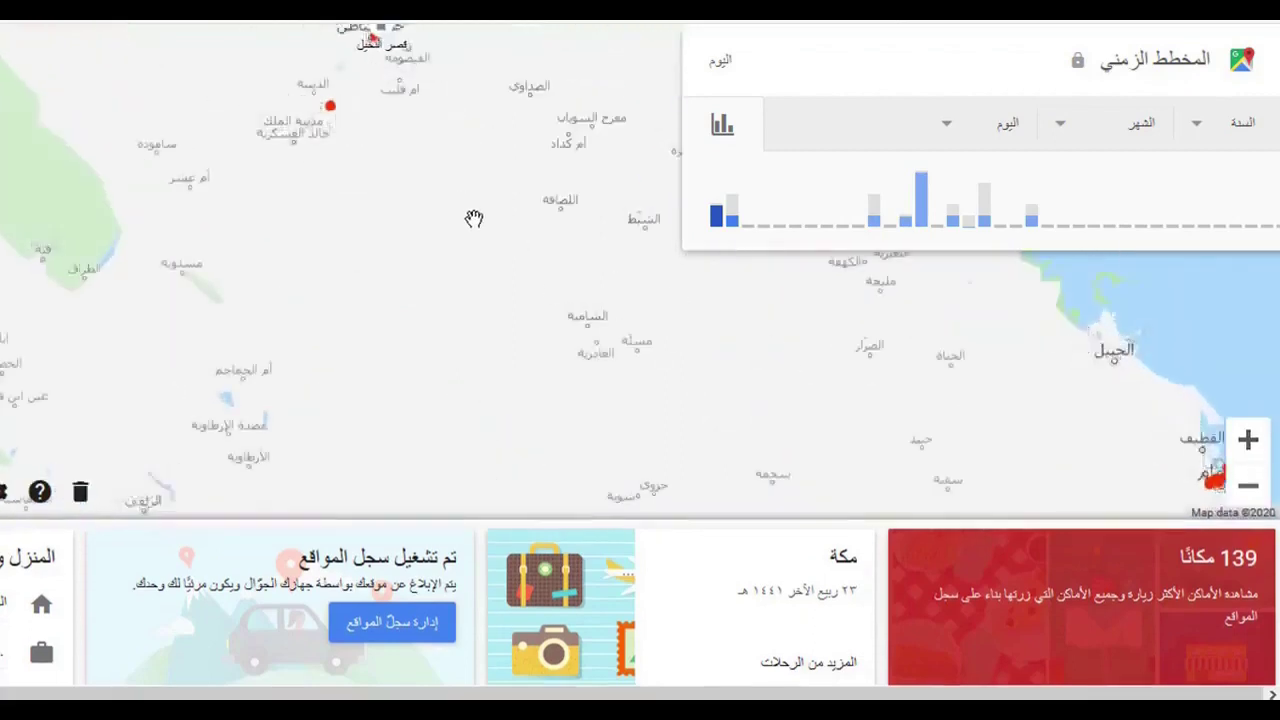
{"action": "left_click_drag", "start_coordinate": [474, 217], "coordinate": [503, 309]}
{"action": "left_click", "coordinate": [428, 186]}
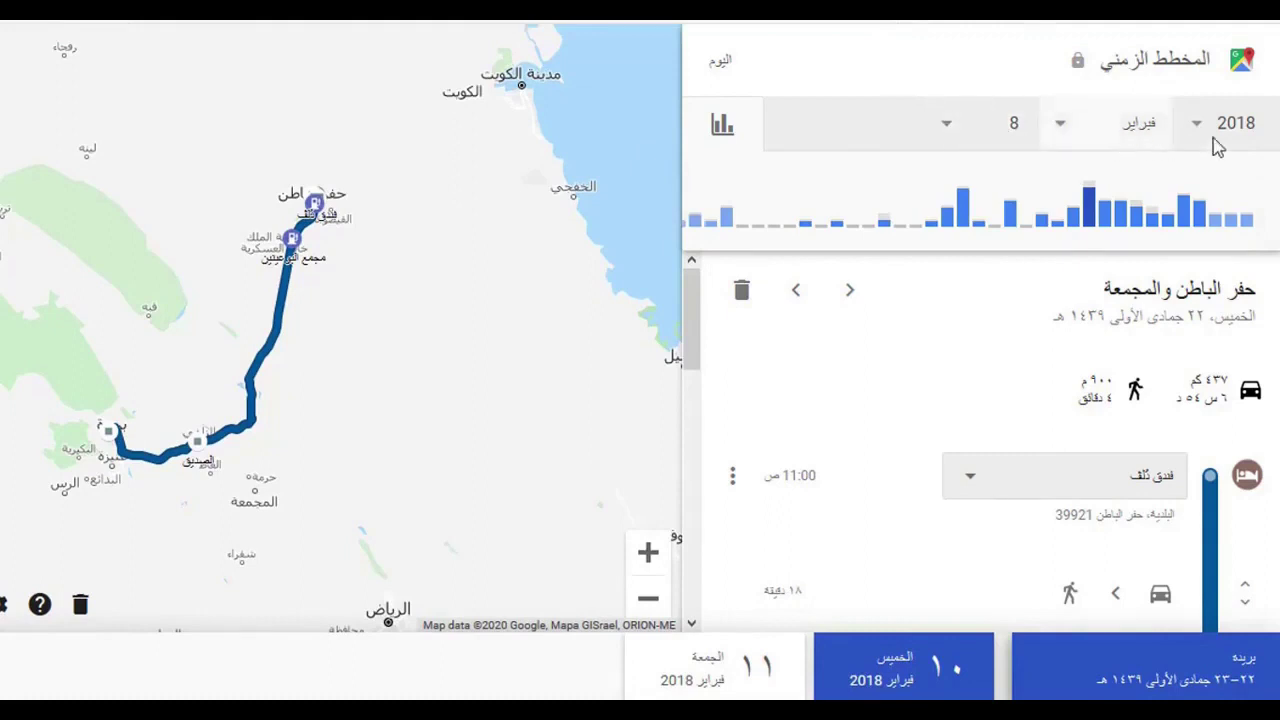
Scroll the 8 February 2018 entries, from the 11:00 hotel stay to the Hafr Al-Batin stop.
{"action": "mouse_move", "coordinate": [1268, 195]}
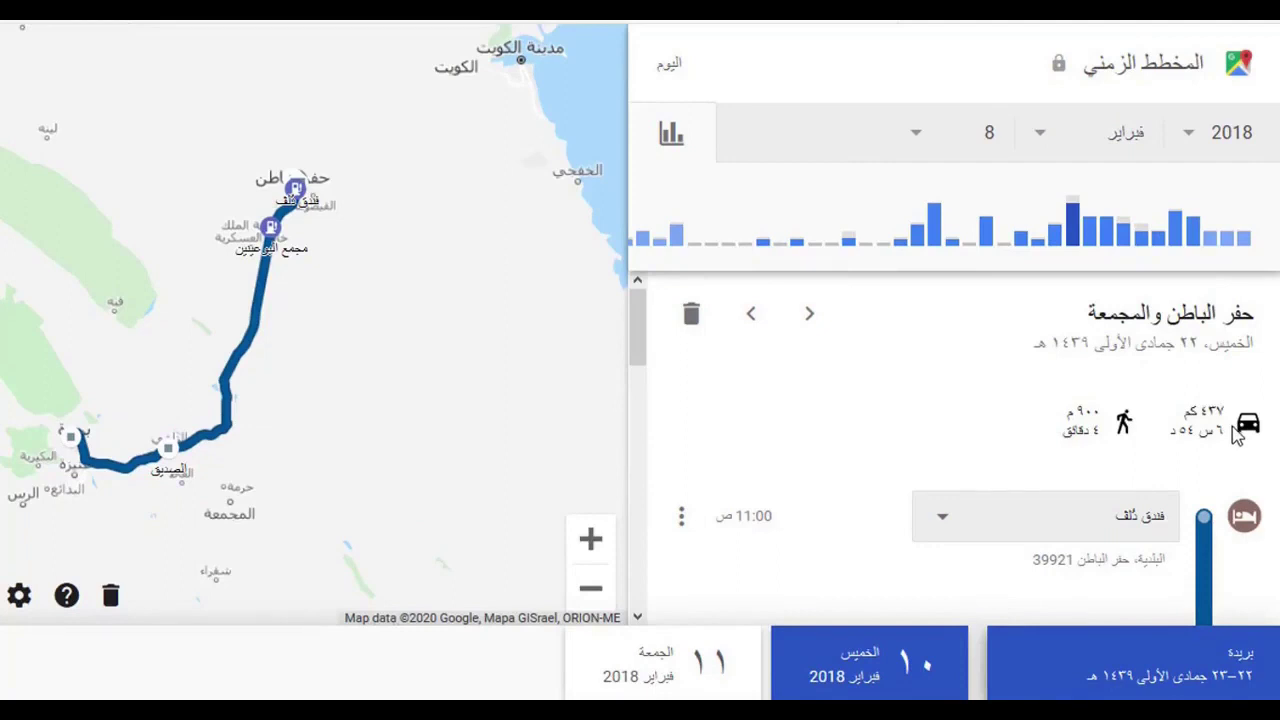
{"action": "scroll", "coordinate": [955, 380], "scroll_direction": "down", "scroll_amount": 2}
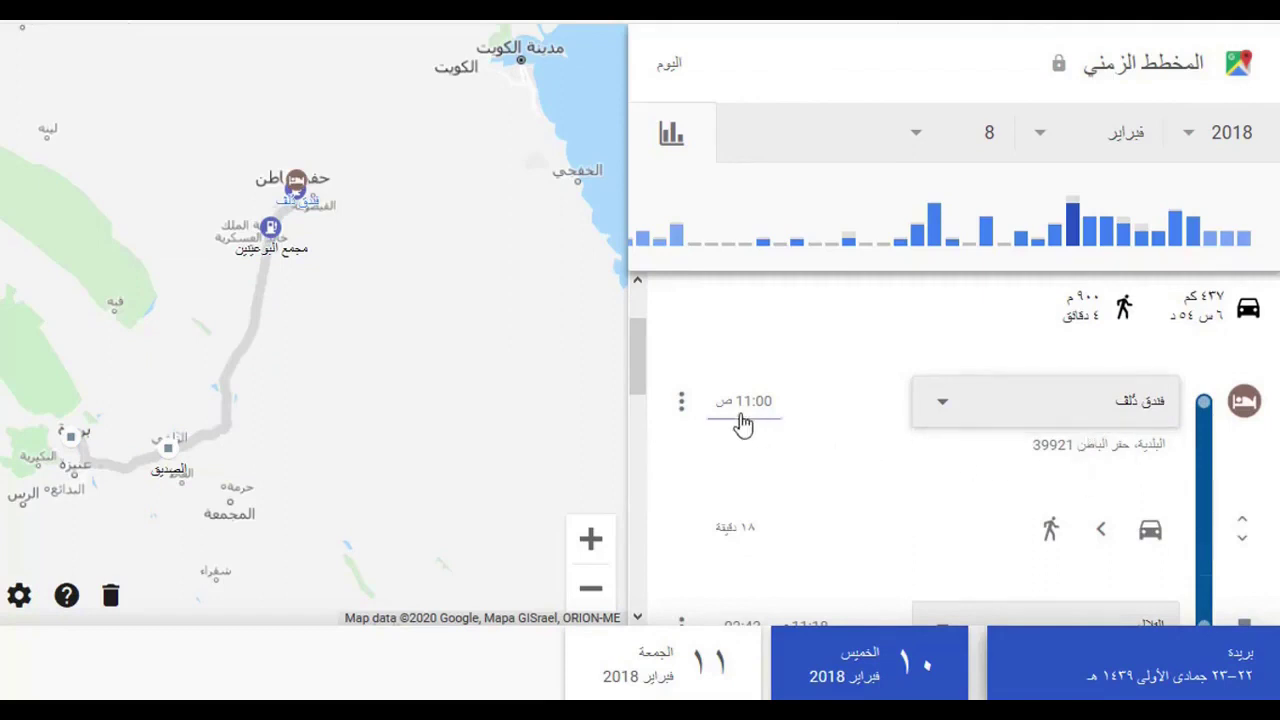
{"action": "scroll", "coordinate": [903, 417], "scroll_direction": "down", "scroll_amount": 2}
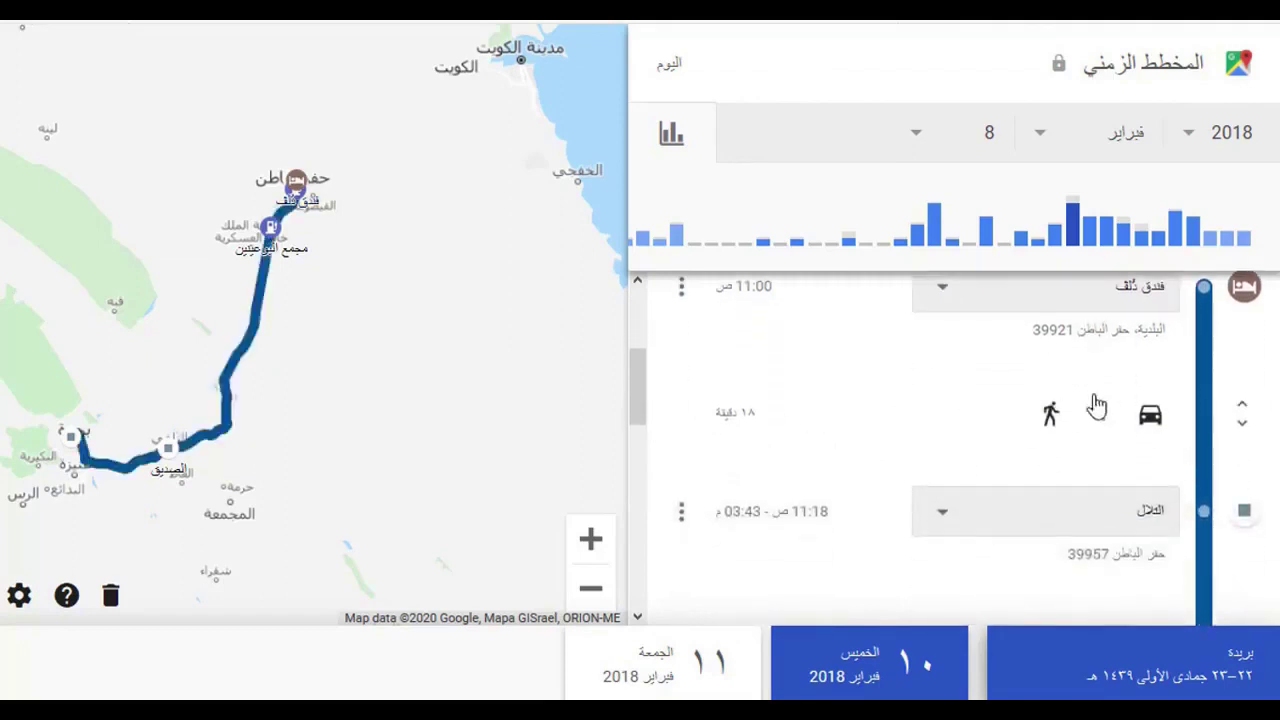
{"action": "scroll", "coordinate": [1110, 412], "scroll_direction": "down", "scroll_amount": 2}
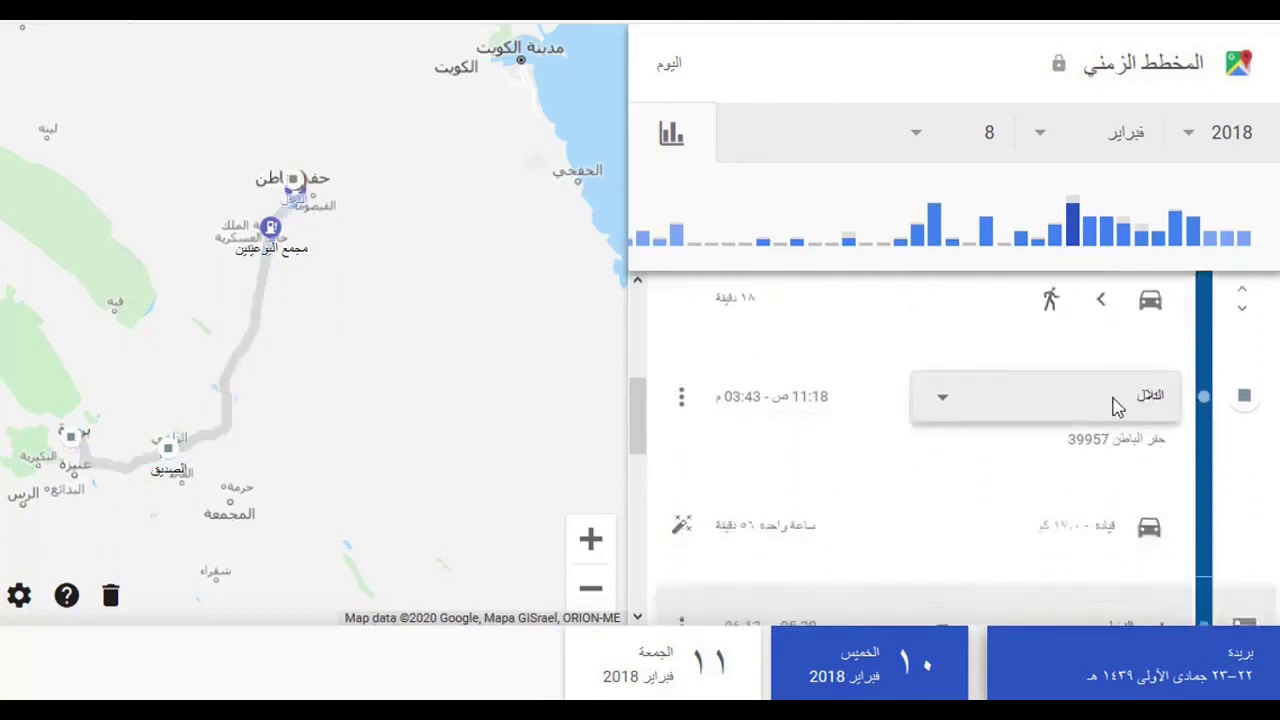
{"action": "scroll", "coordinate": [1160, 418], "scroll_direction": "down", "scroll_amount": 2}
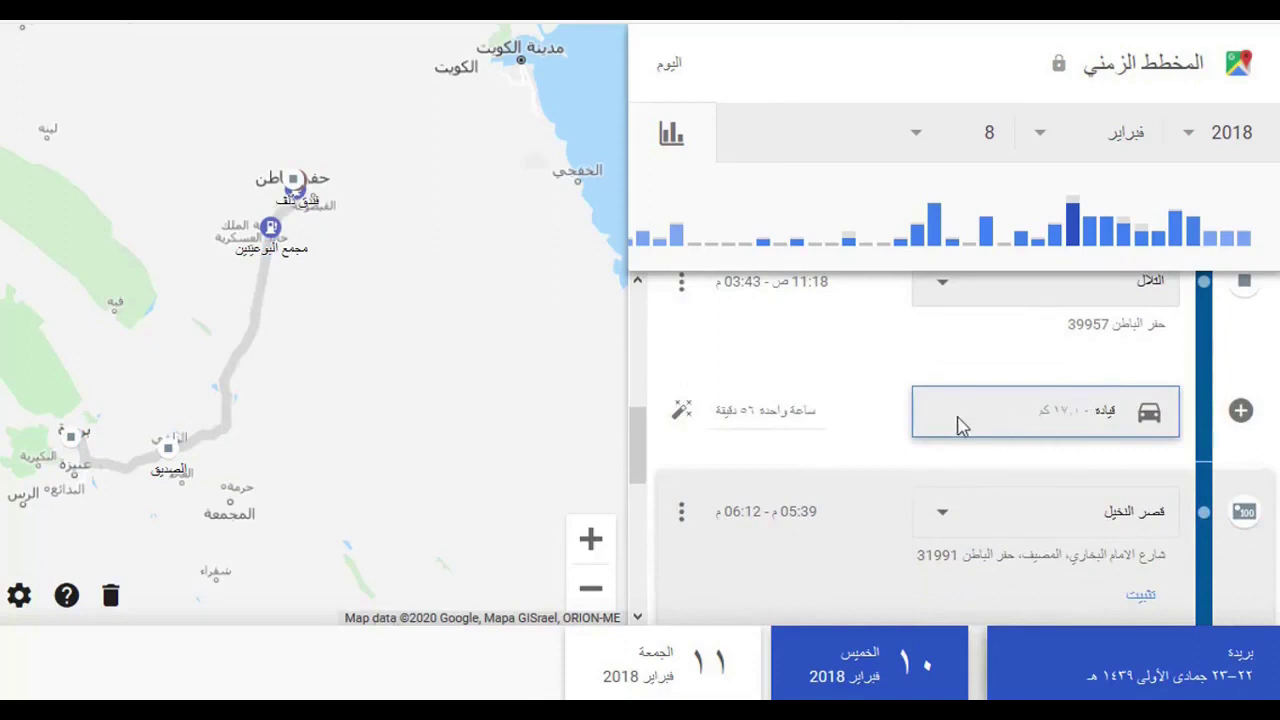
{"action": "scroll", "coordinate": [1014, 409], "scroll_direction": "down", "scroll_amount": 4}
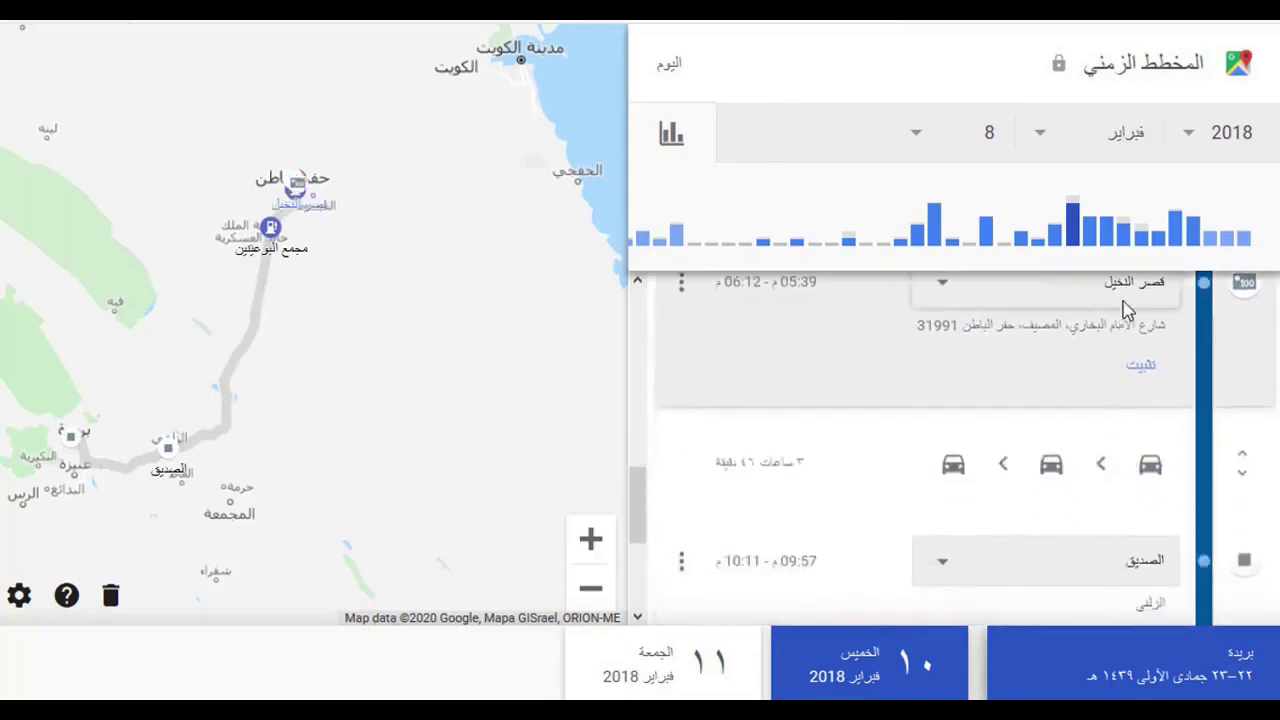
{"action": "scroll", "coordinate": [1118, 302], "scroll_direction": "up", "scroll_amount": 2}
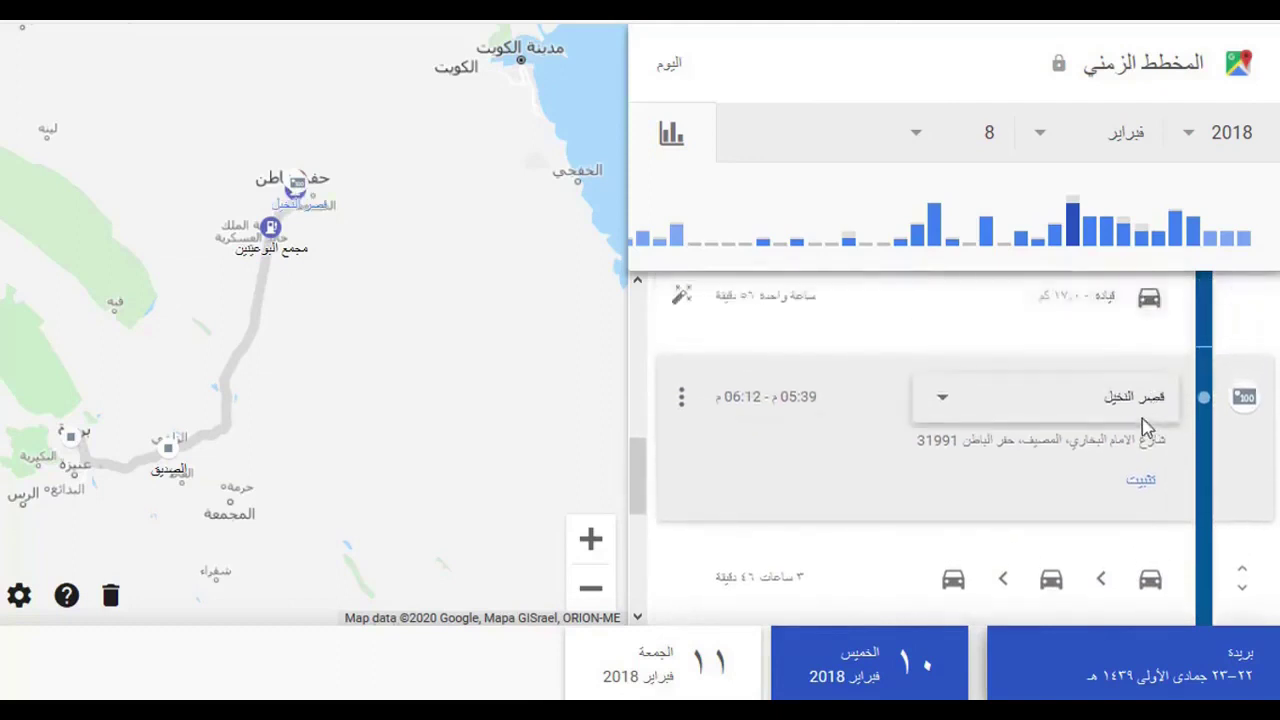
{"action": "scroll", "coordinate": [1133, 419], "scroll_direction": "down", "scroll_amount": 2}
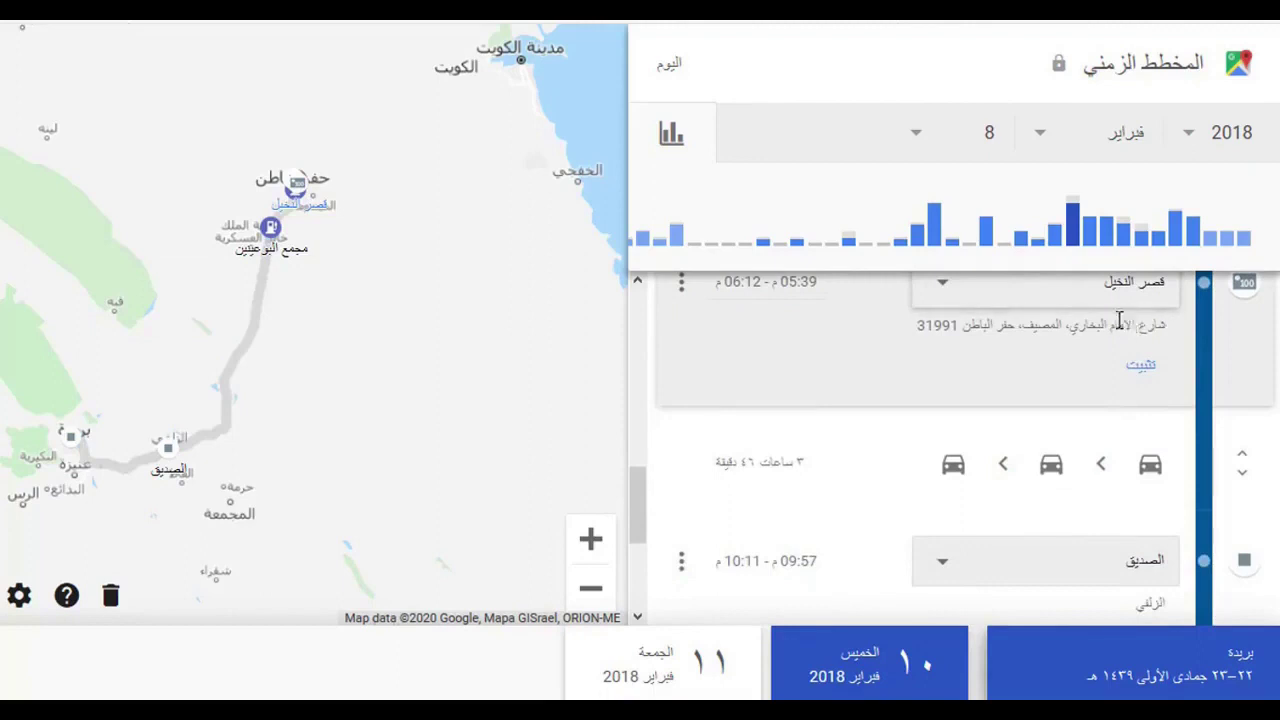
{"action": "scroll", "coordinate": [823, 377], "scroll_direction": "up", "scroll_amount": 2}
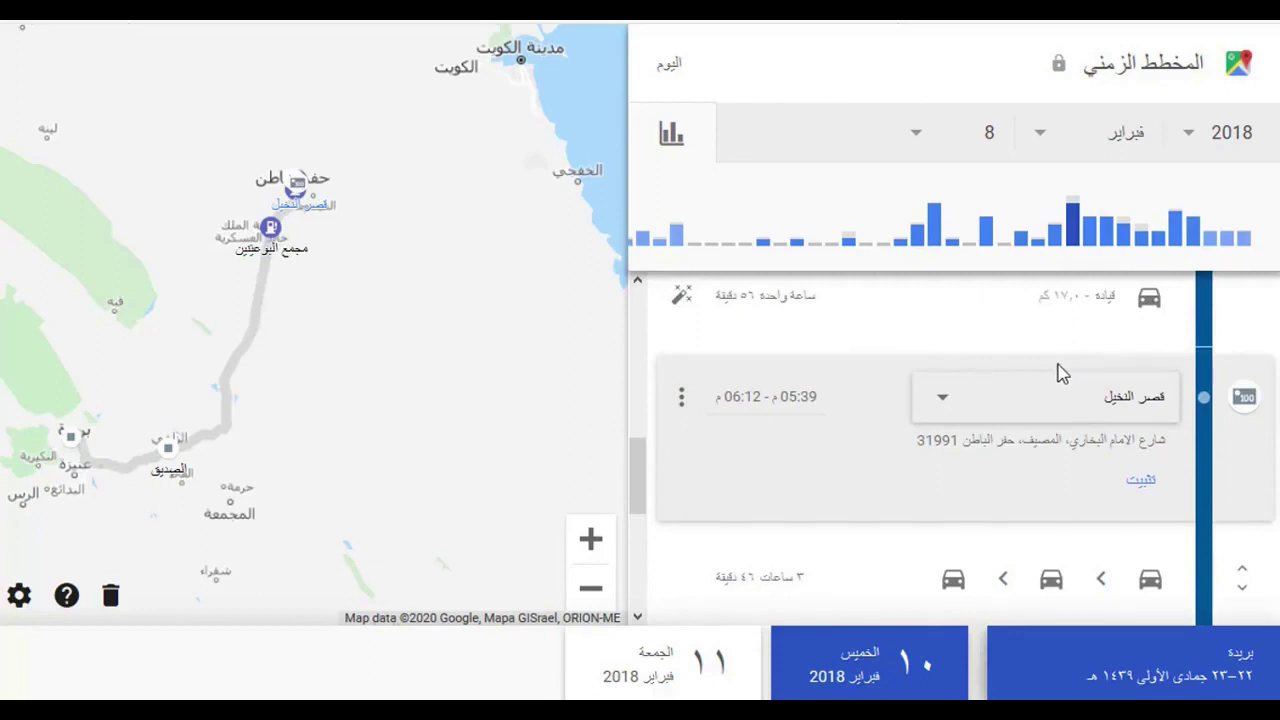
{"action": "scroll", "coordinate": [1060, 372], "scroll_direction": "up", "scroll_amount": 1}
{"action": "scroll", "coordinate": [1060, 374], "scroll_direction": "down", "scroll_amount": 1}
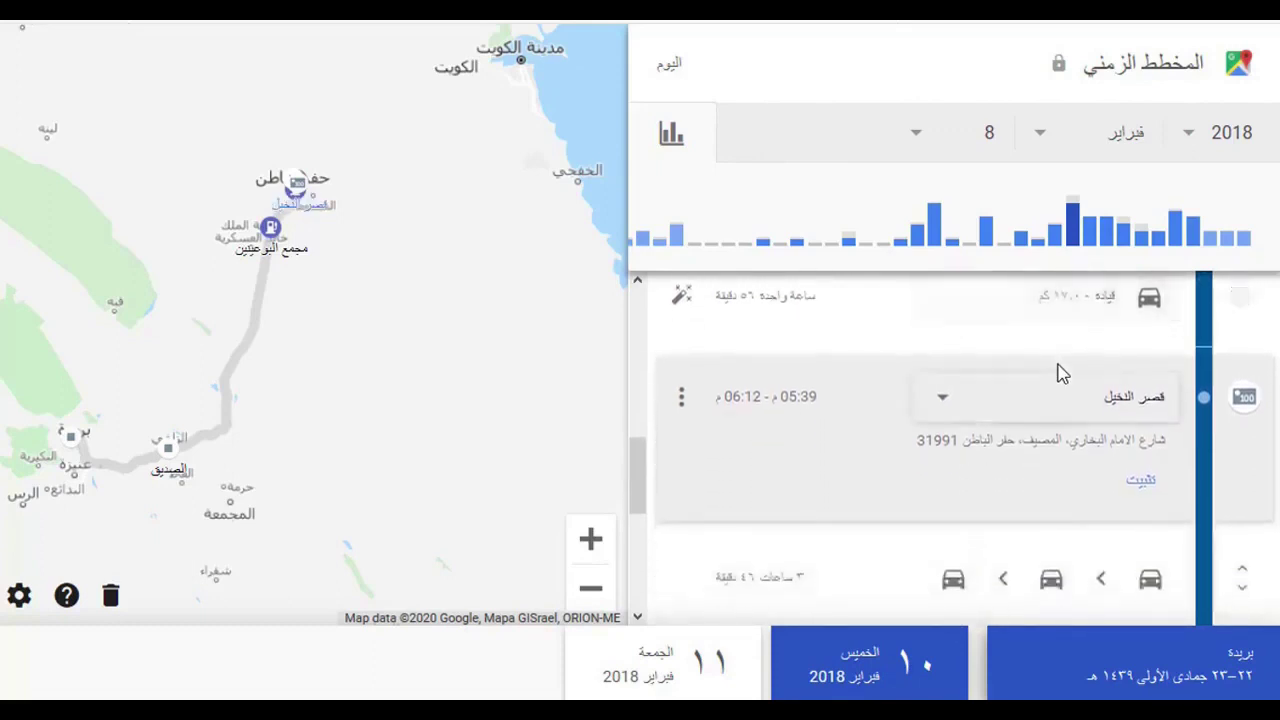
{"action": "scroll", "coordinate": [1086, 432], "scroll_direction": "up", "scroll_amount": 2}
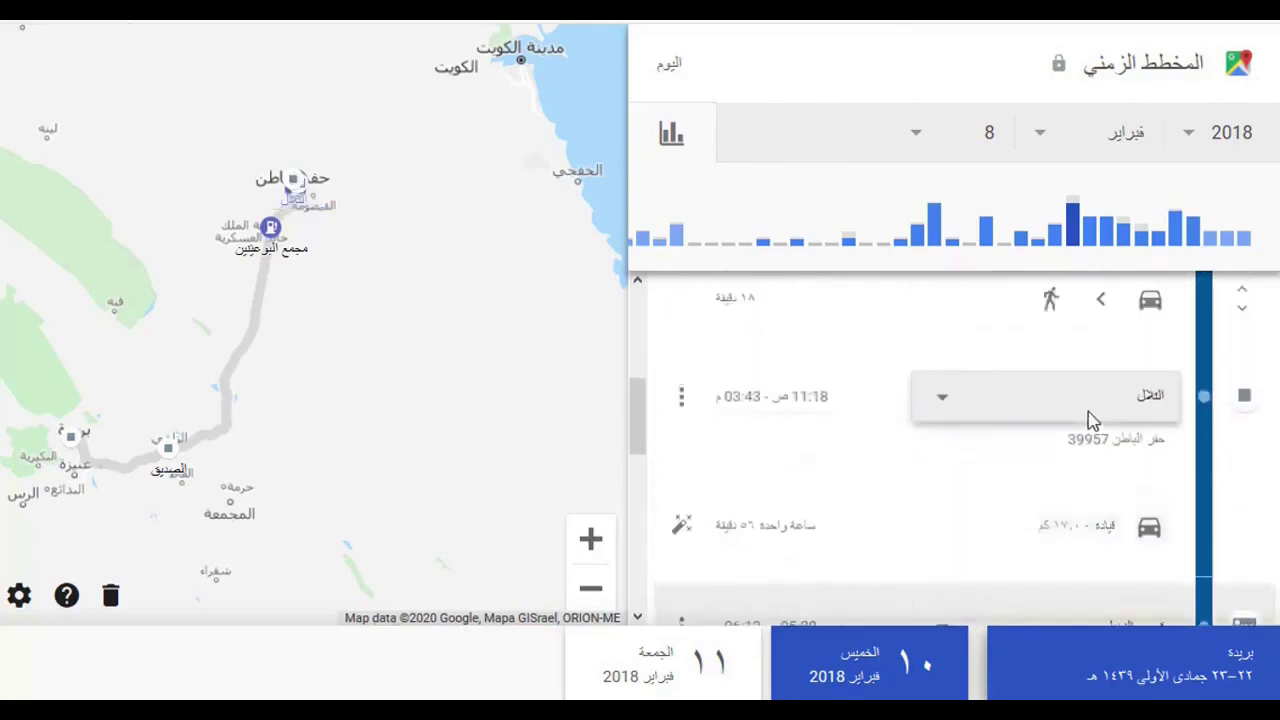
{"action": "scroll", "coordinate": [1085, 405], "scroll_direction": "down", "scroll_amount": 1}
{"action": "scroll", "coordinate": [1030, 380], "scroll_direction": "down", "scroll_amount": 1}
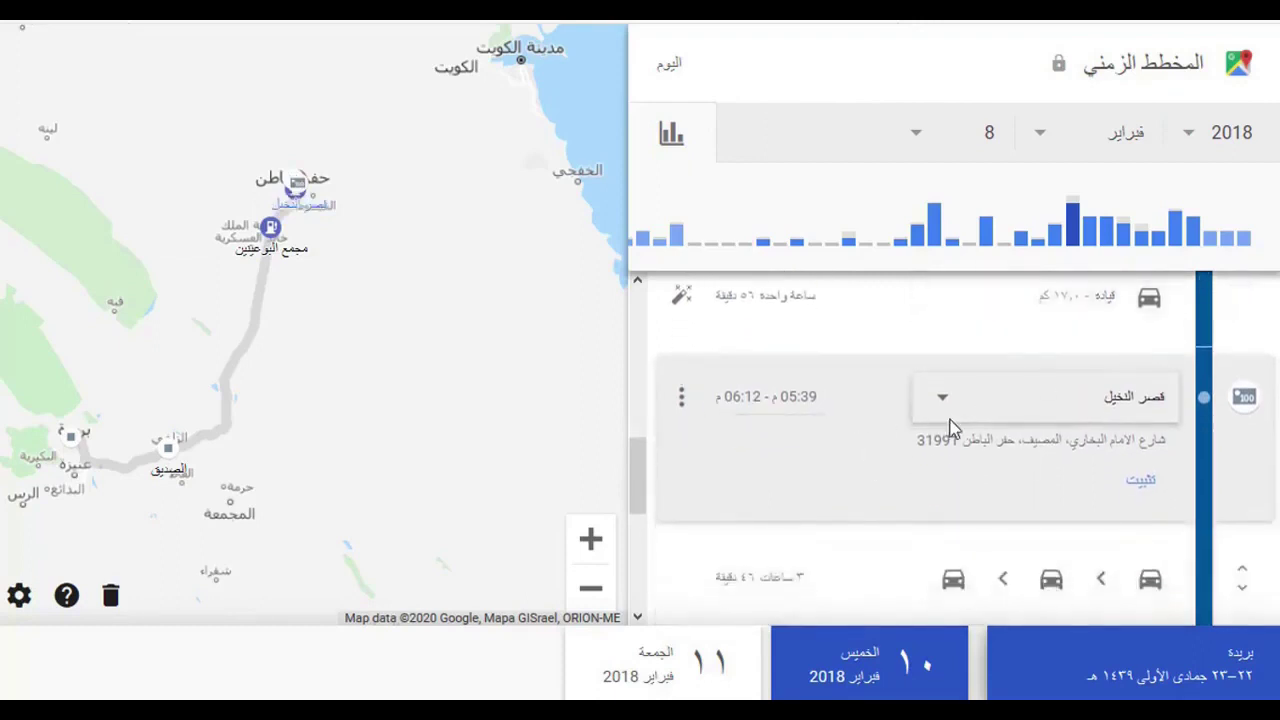
{"action": "scroll", "coordinate": [930, 430], "scroll_direction": "down", "scroll_amount": 2}
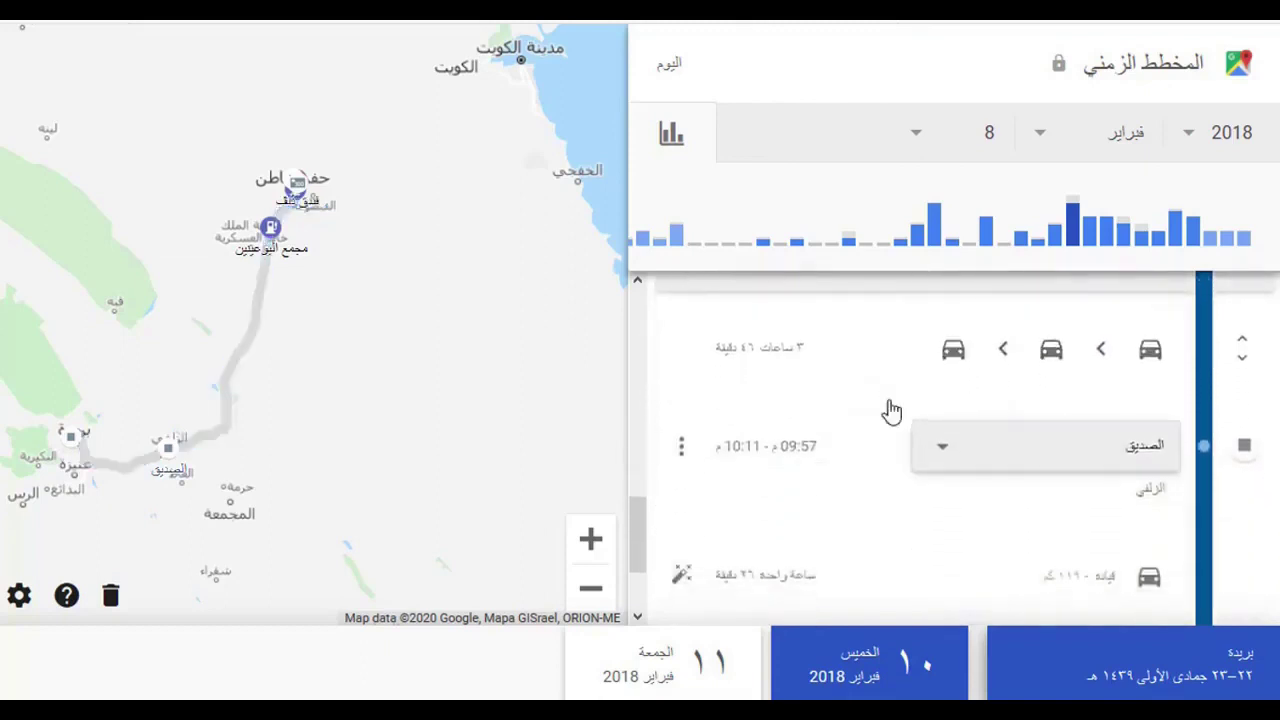
{"action": "scroll", "coordinate": [994, 423], "scroll_direction": "down", "scroll_amount": 1}
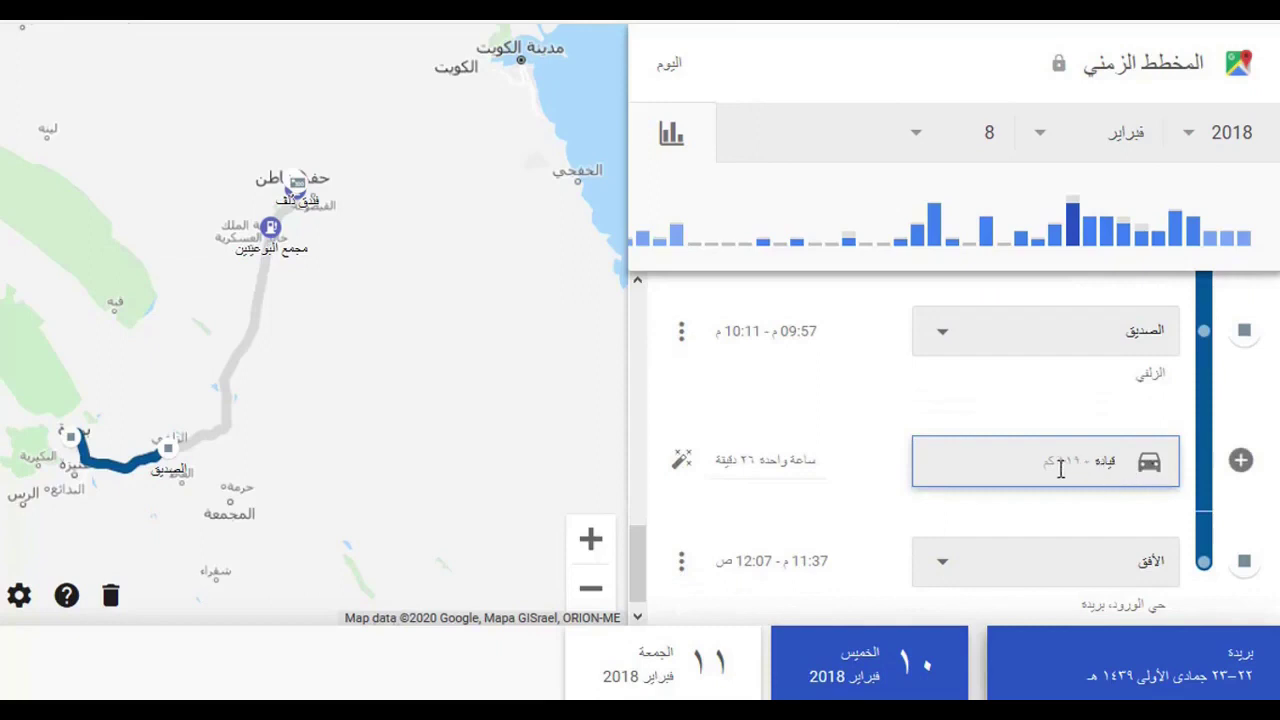
{"action": "scroll", "coordinate": [1100, 500], "scroll_direction": "down", "scroll_amount": 1}
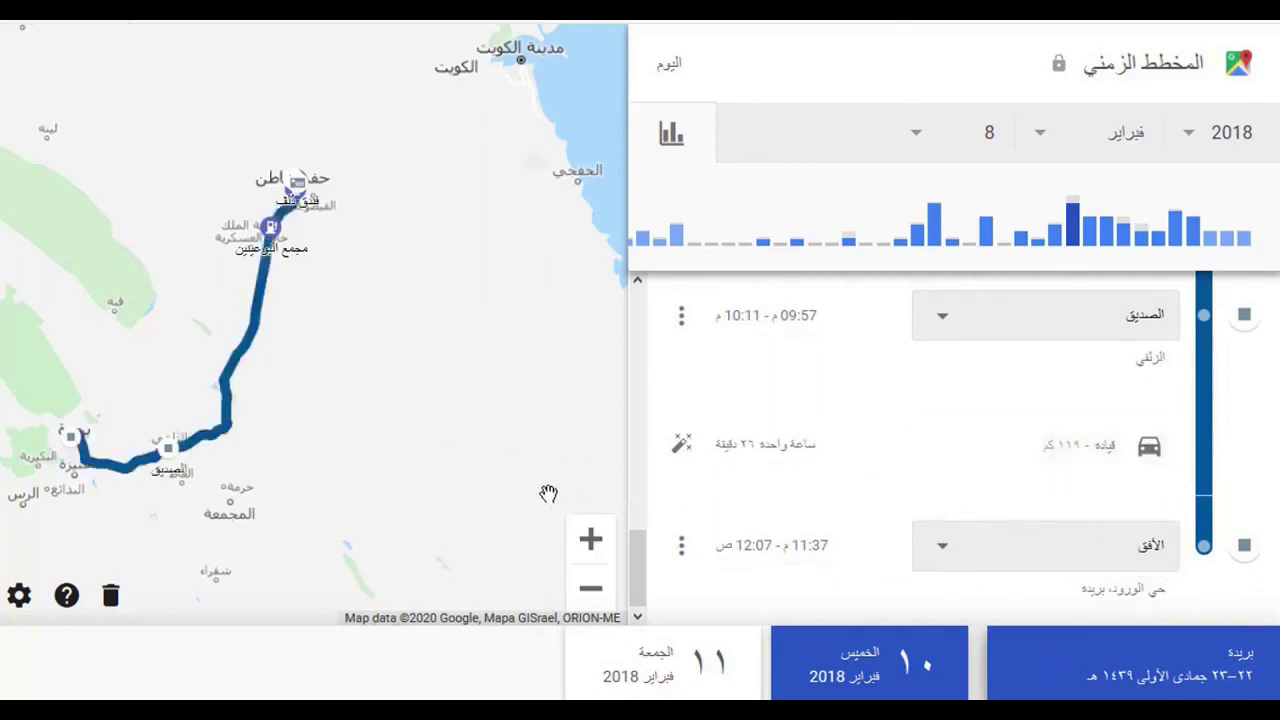
Zoom out to the wider Middle East, pan to the Mediterranean, and zoom back in on Egypt.
{"action": "left_click", "coordinate": [590, 588]}
{"action": "left_click", "coordinate": [590, 588]}
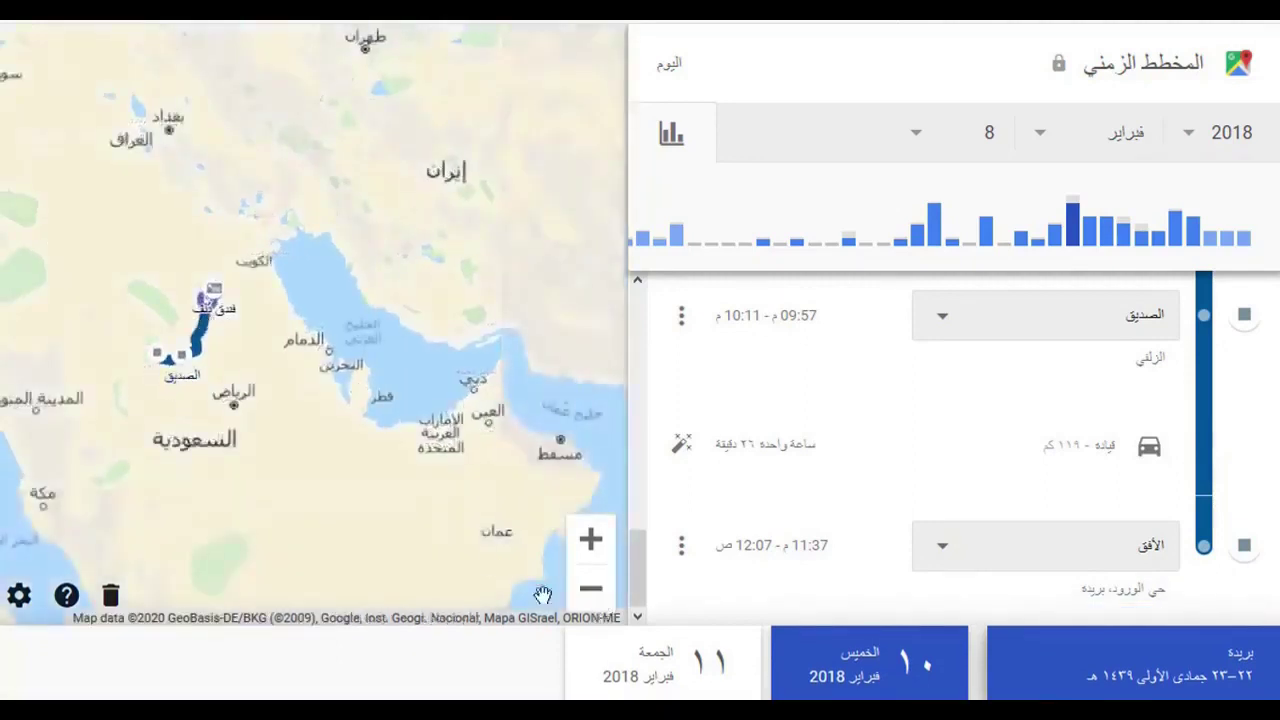
{"action": "left_click", "coordinate": [590, 588]}
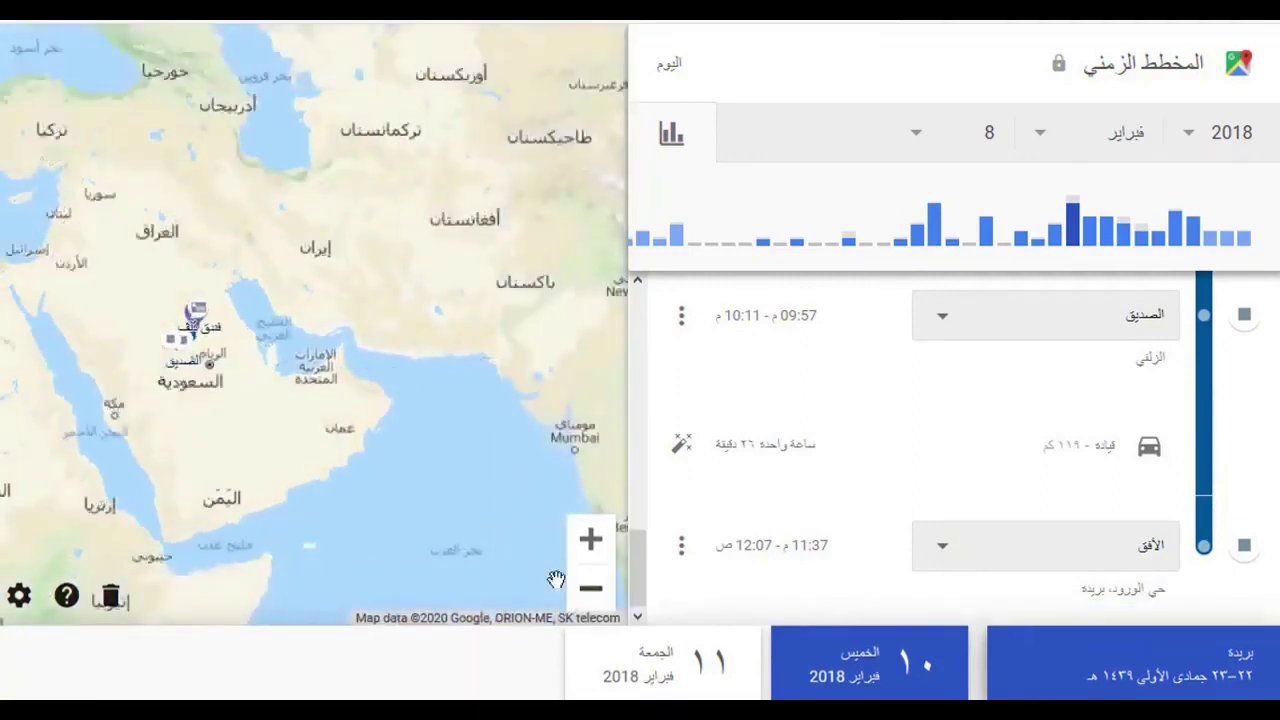
{"action": "left_click_drag", "start_coordinate": [236, 420], "coordinate": [576, 430]}
{"action": "left_click", "coordinate": [590, 540]}
{"action": "left_click", "coordinate": [590, 540]}
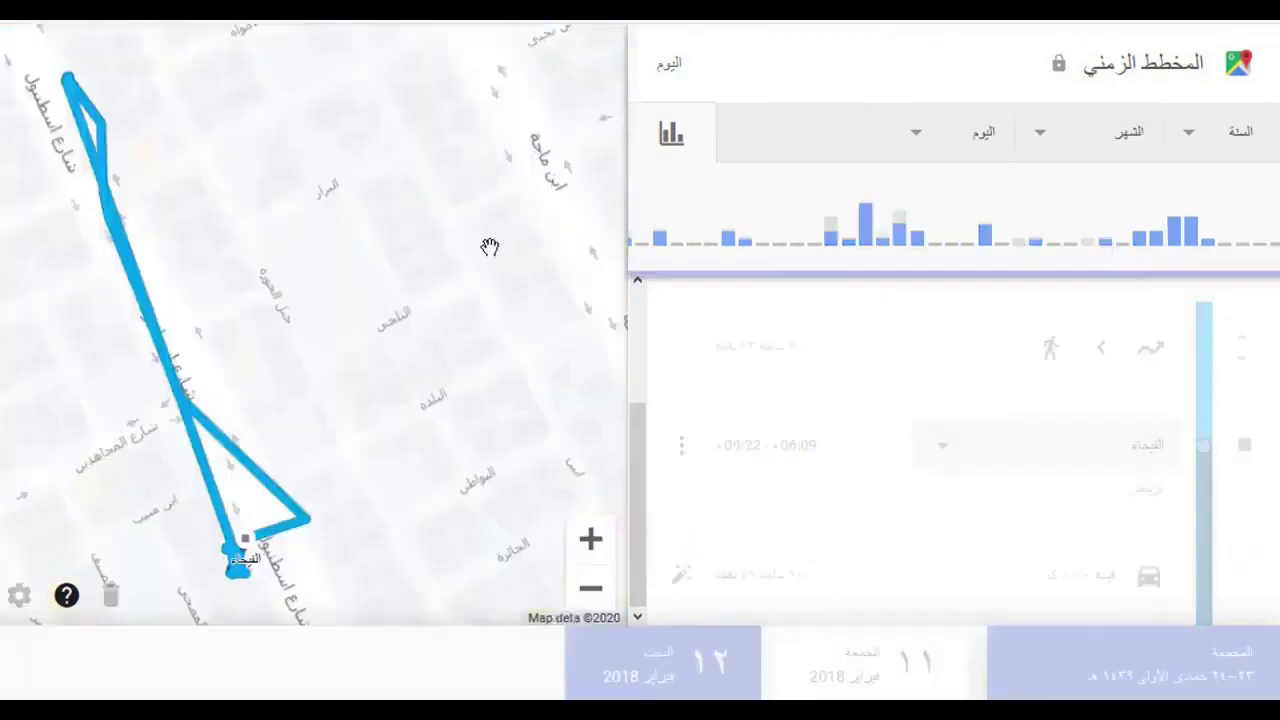
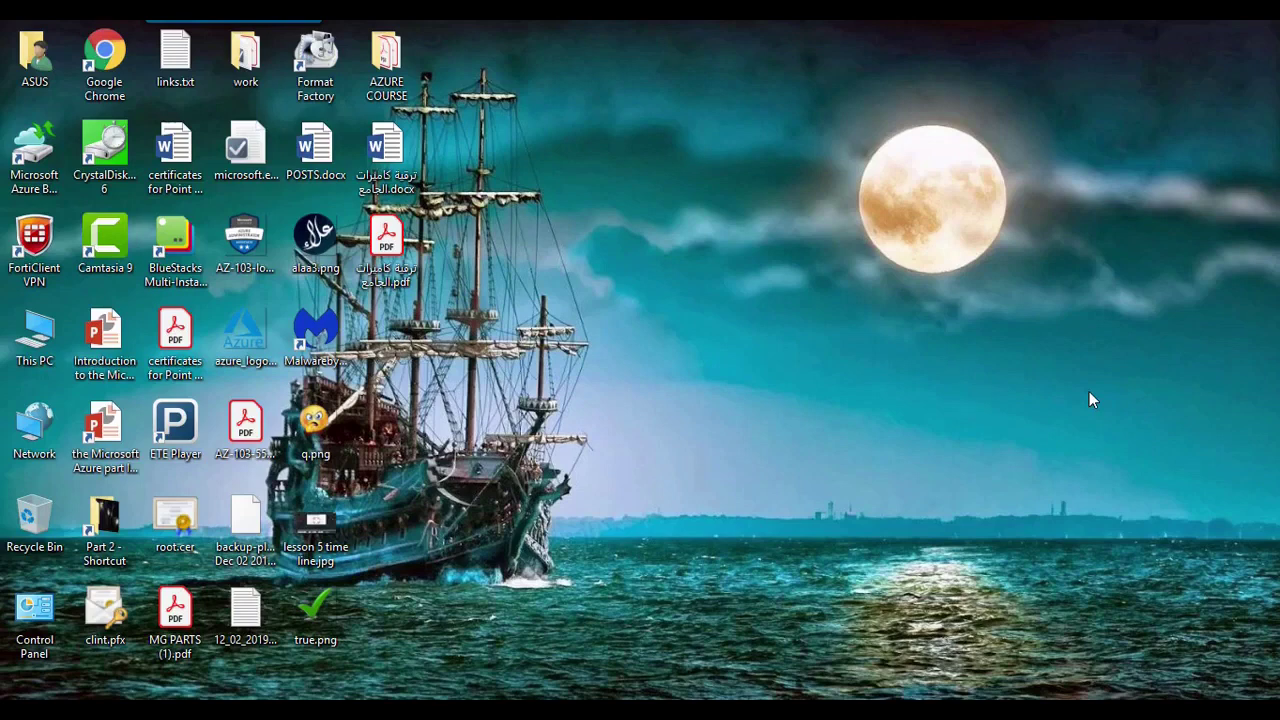
Bring up a Firefox window on a new tab over the Windows desktop.
{"action": "key", "text": "ctrl+shift+n"}
{"action": "key", "text": "ctrl+shift+p"}
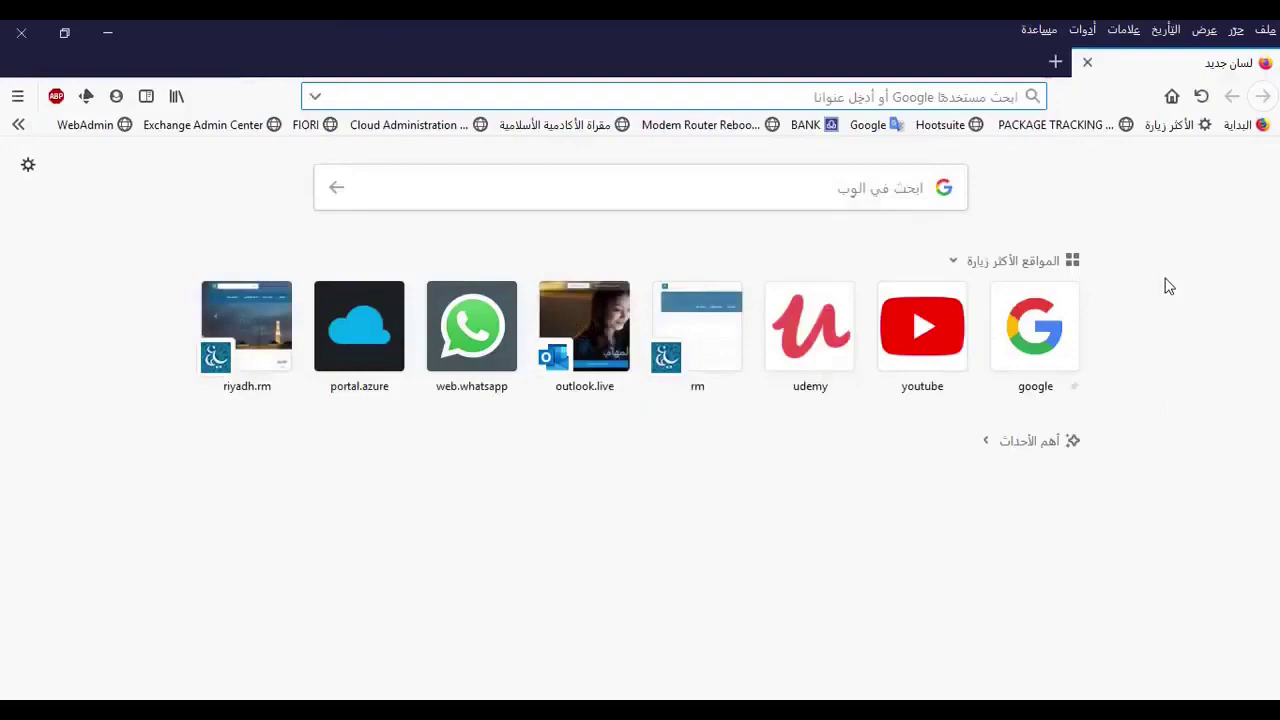
Open a new Firefox private browsing window with Ctrl+Shift+P.
{"action": "key", "text": "ctrl+shift+p"}
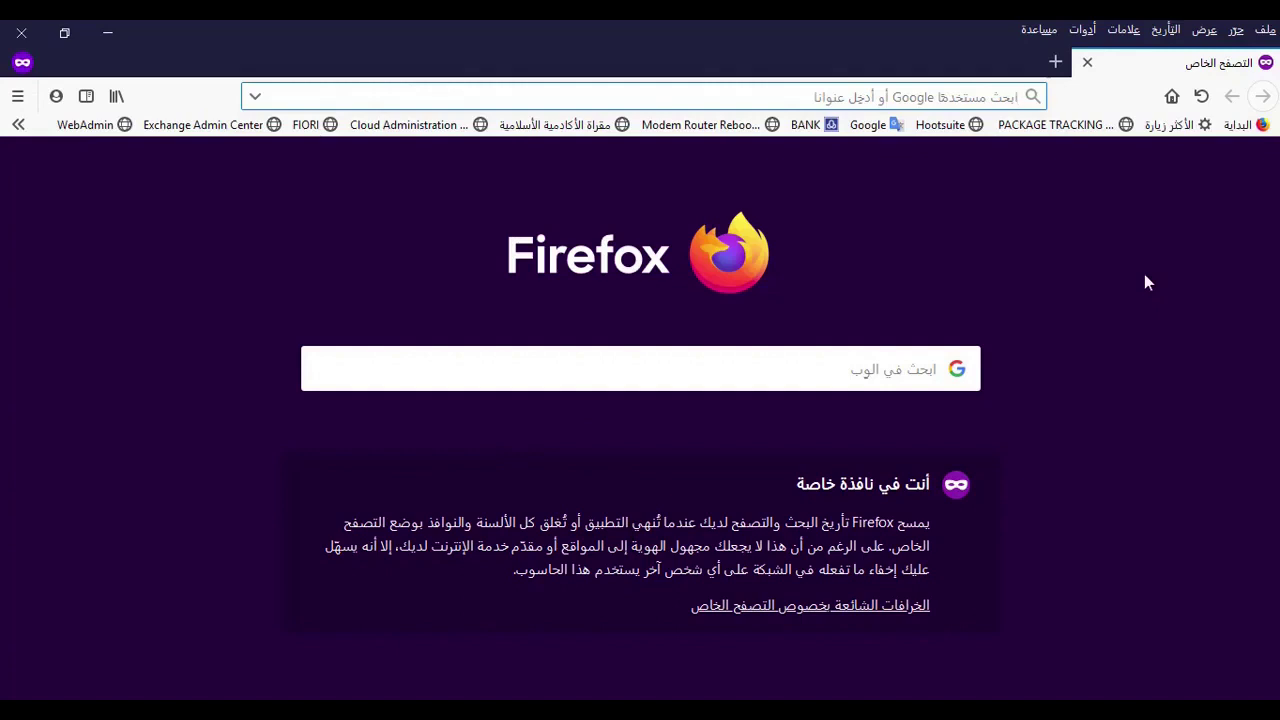
Search Google for 'firefox monitor' and open the Firefox Monitor website from the results.
{"action": "type", "text": "google.com/"}
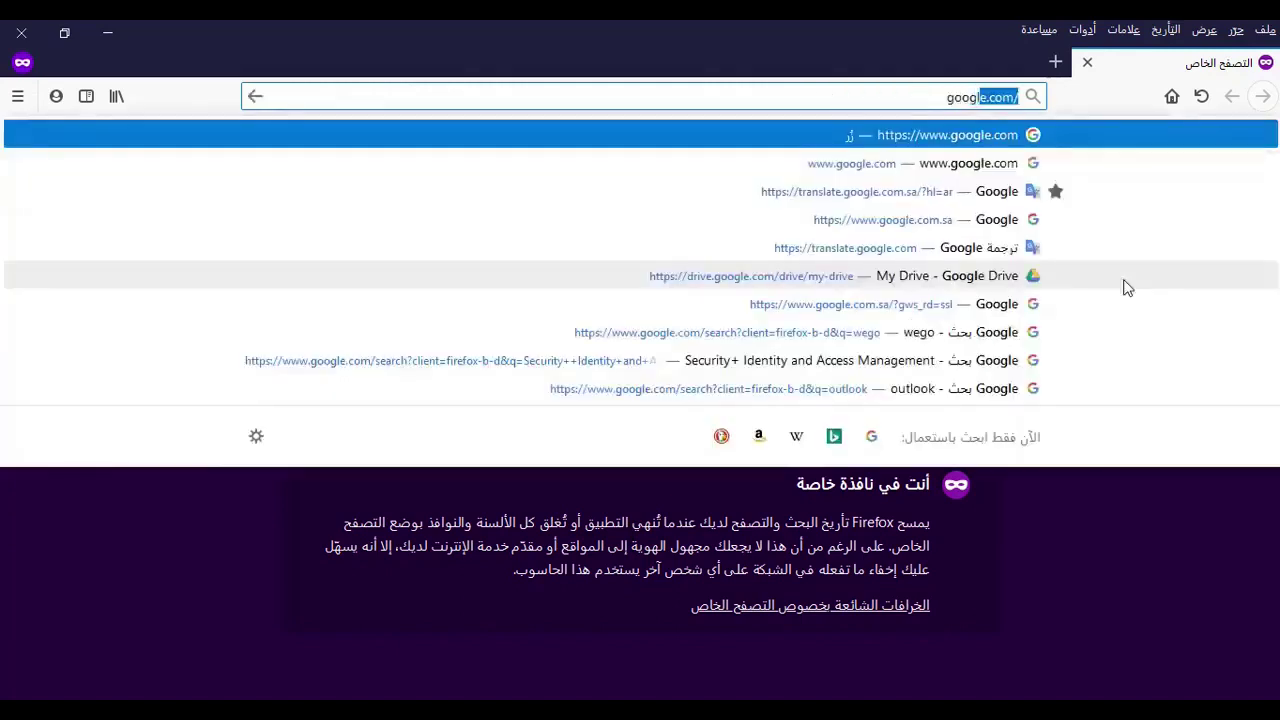
{"action": "key", "text": "Return"}
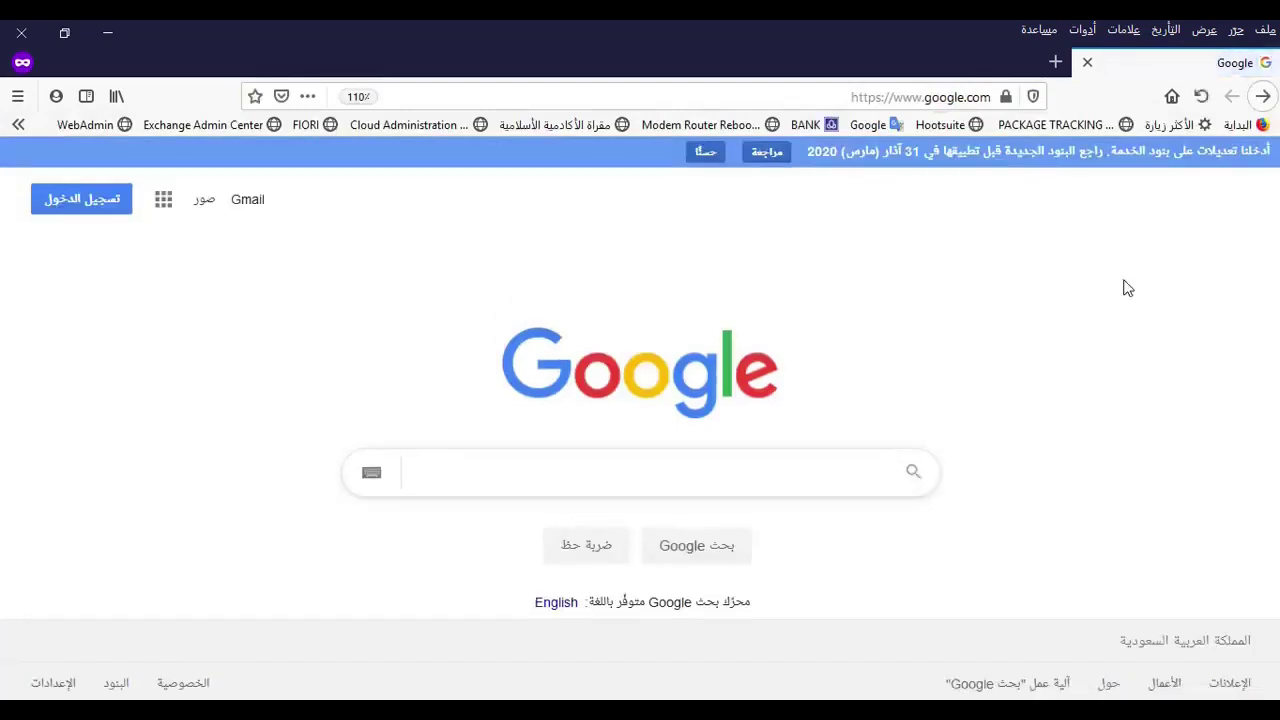
{"action": "type", "text": "f"}
{"action": "type", "text": "fir"}
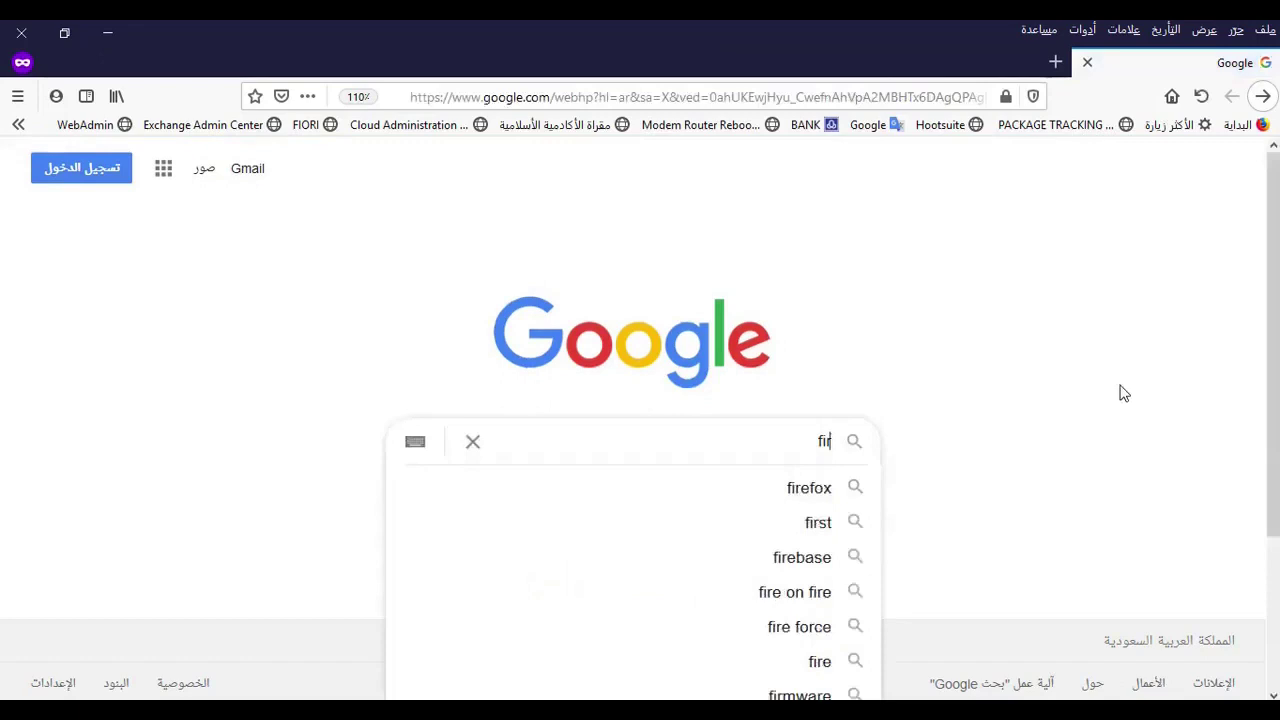
{"action": "type", "text": "fox monit"}
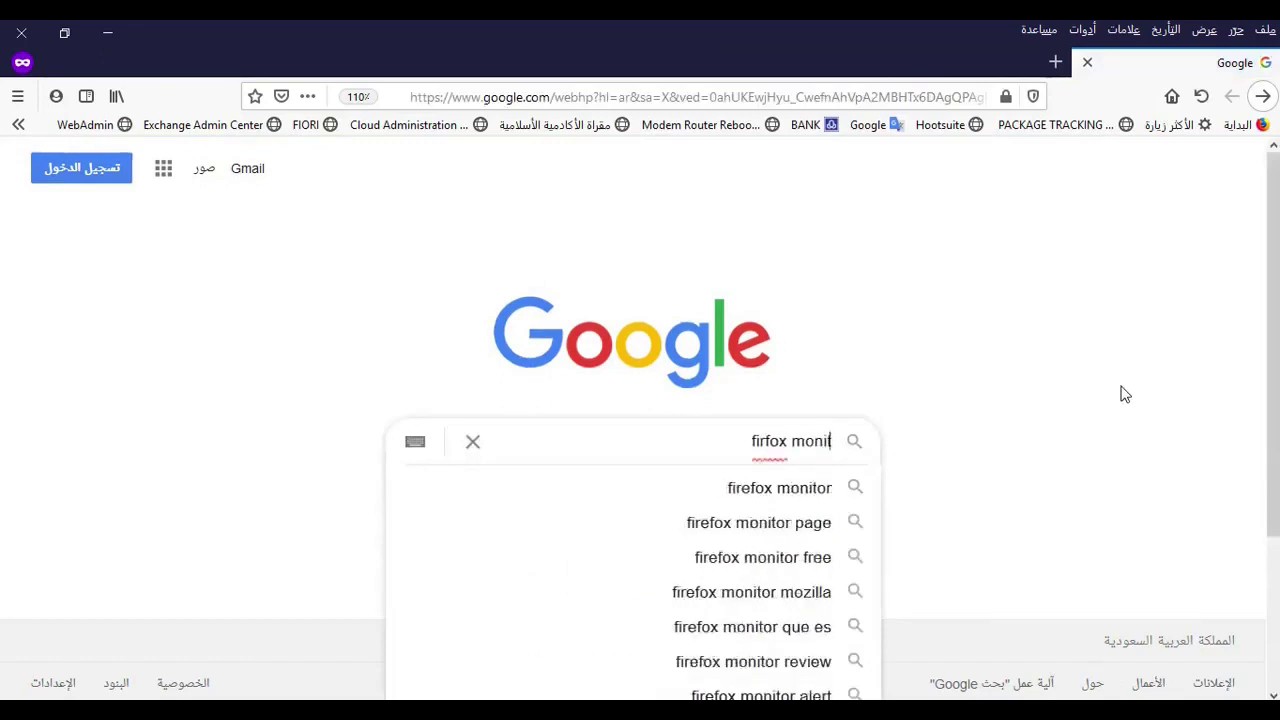
{"action": "key", "text": "Down"}
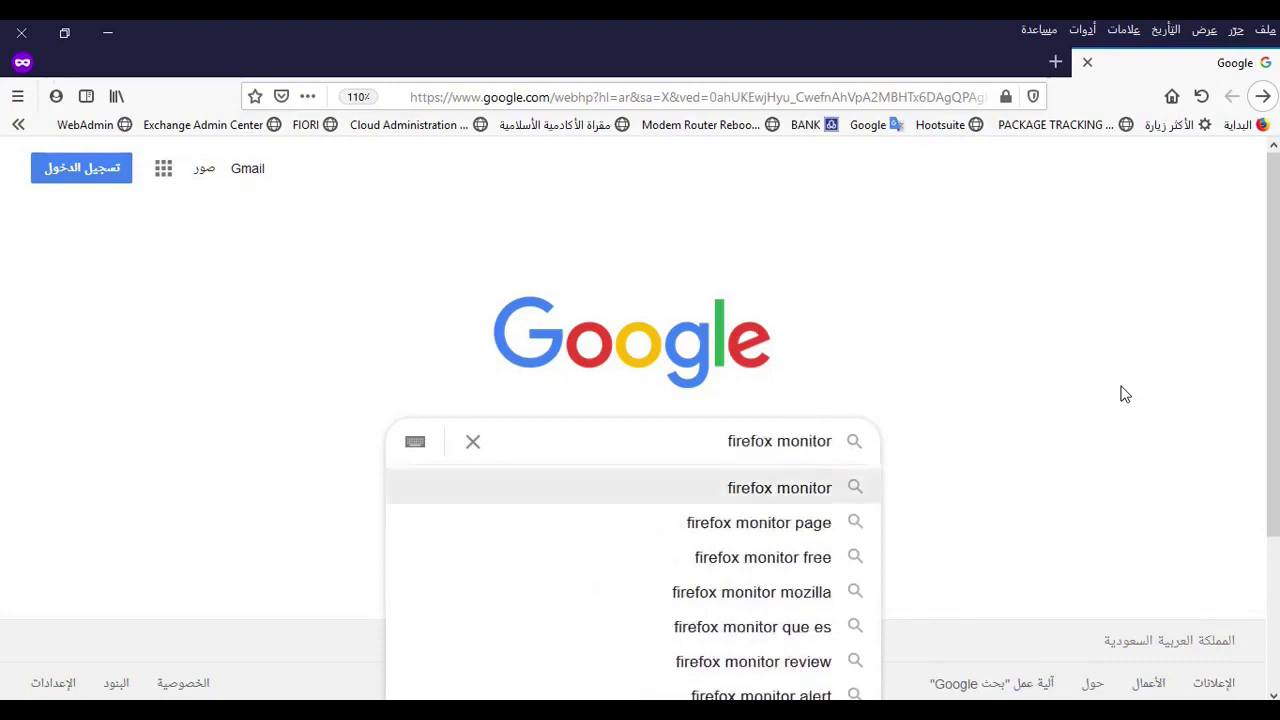
{"action": "key", "text": "Return"}
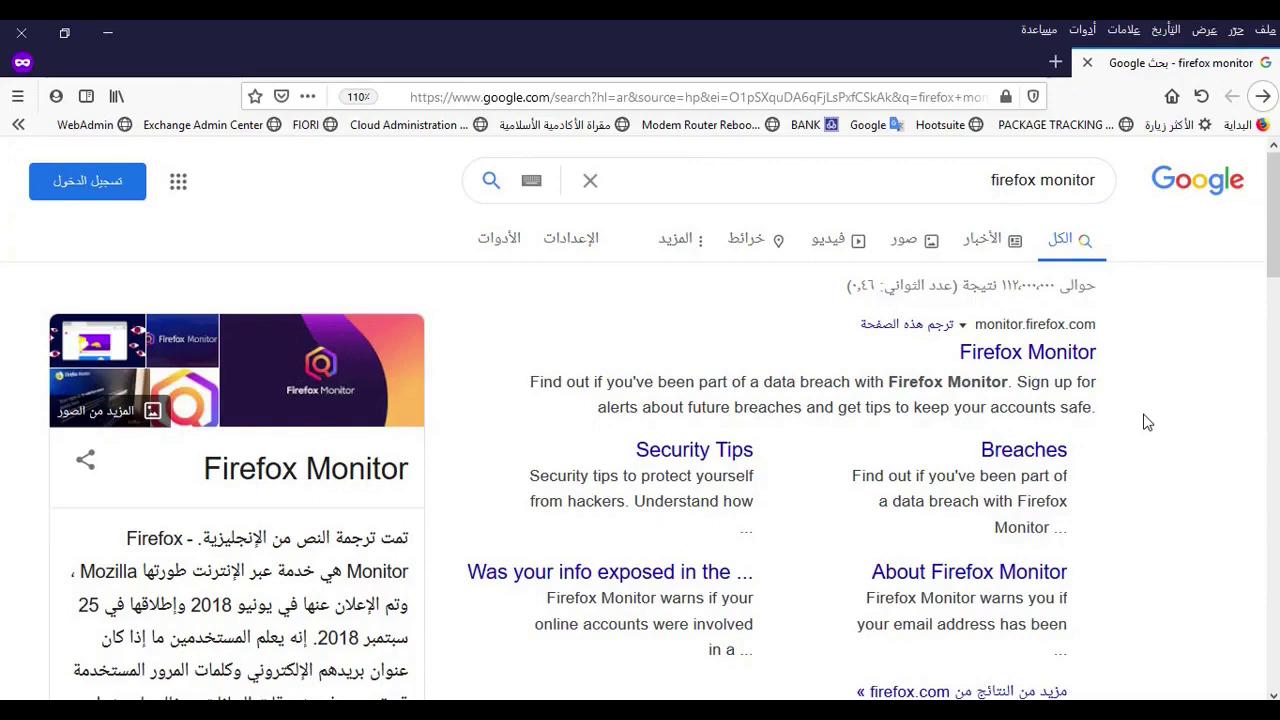
{"action": "left_click", "coordinate": [1085, 358]}
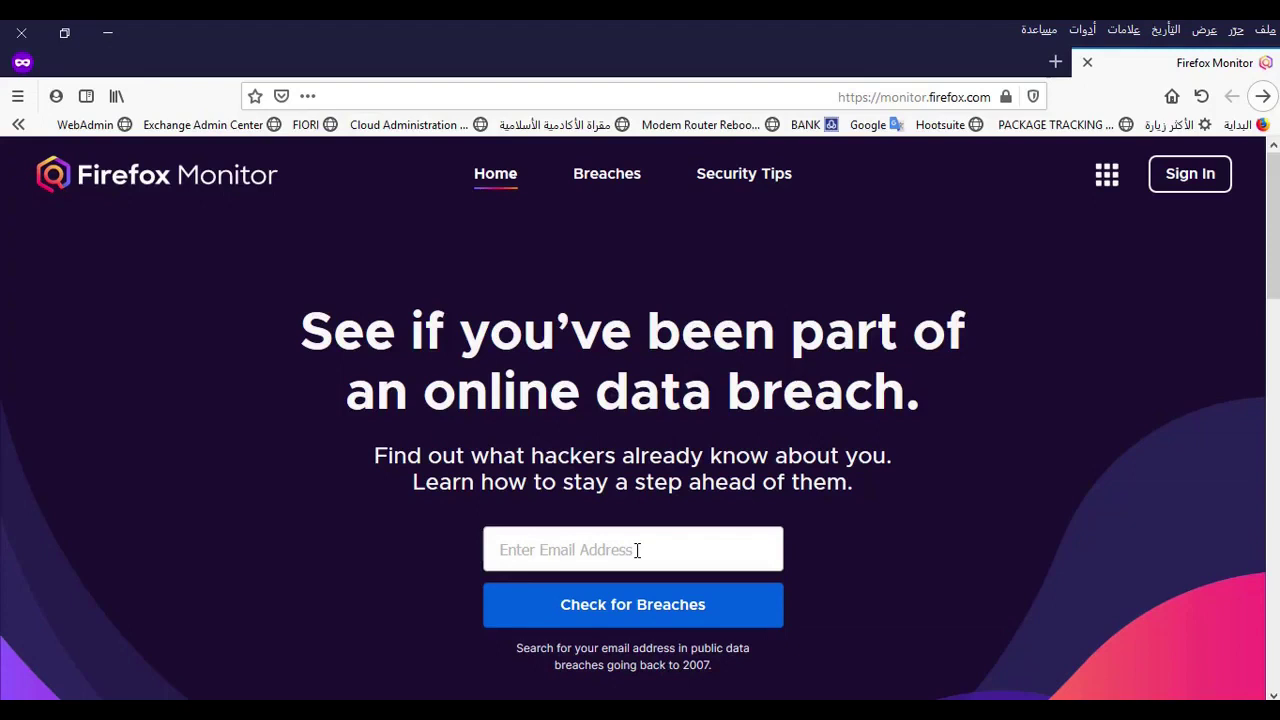
Enter the email address in Firefox Monitor and run Check for Breaches.
{"action": "left_click", "coordinate": [637, 550]}
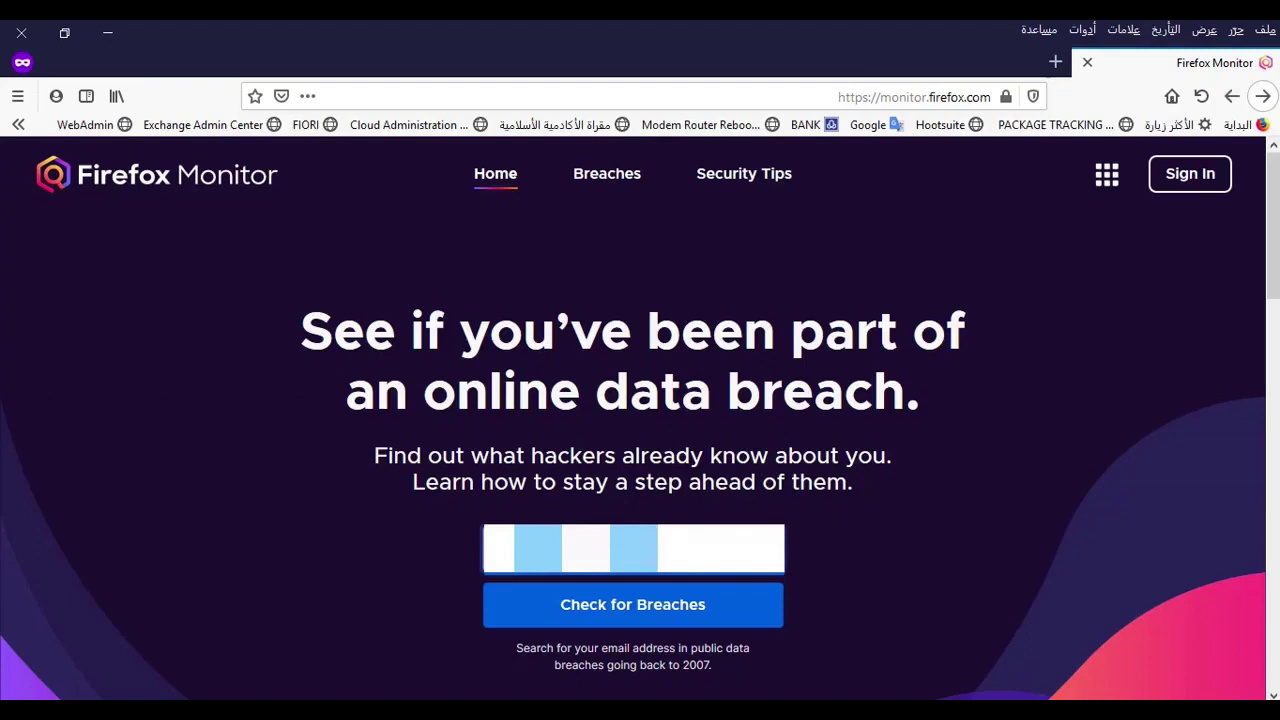
{"action": "left_click", "coordinate": [666, 614]}
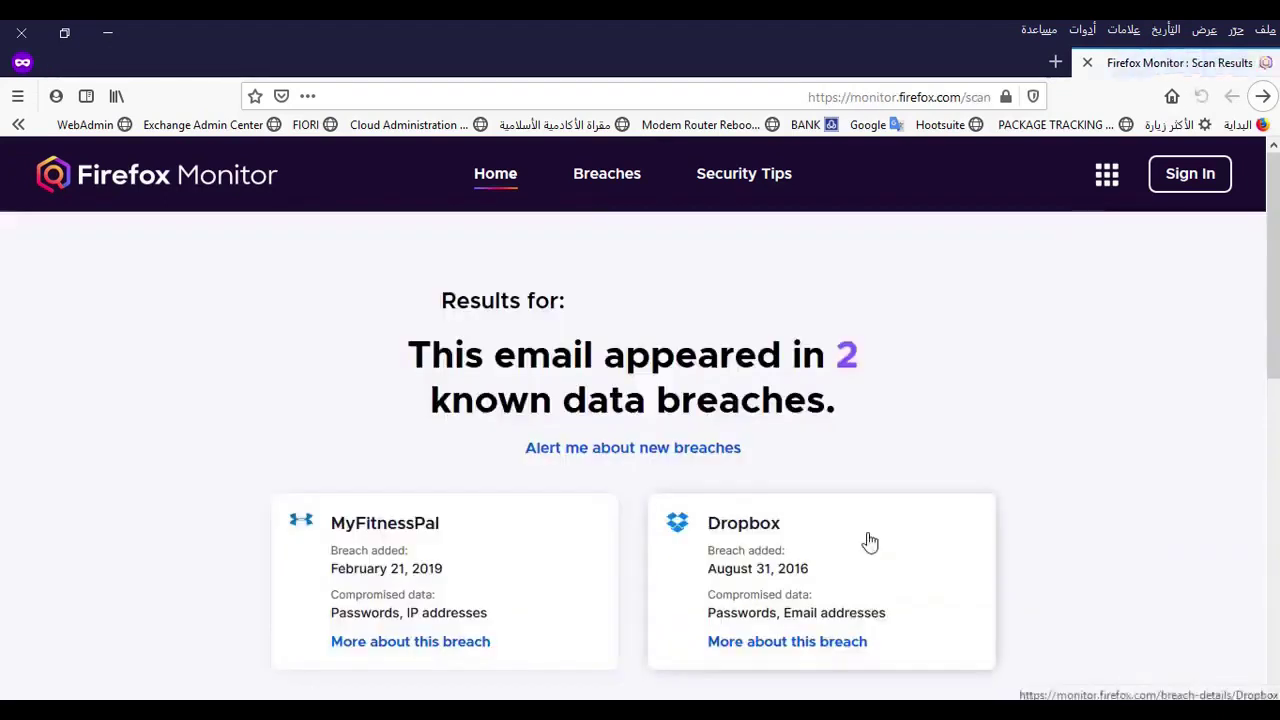
{"action": "scroll", "coordinate": [893, 472], "scroll_direction": "down", "scroll_amount": 2}
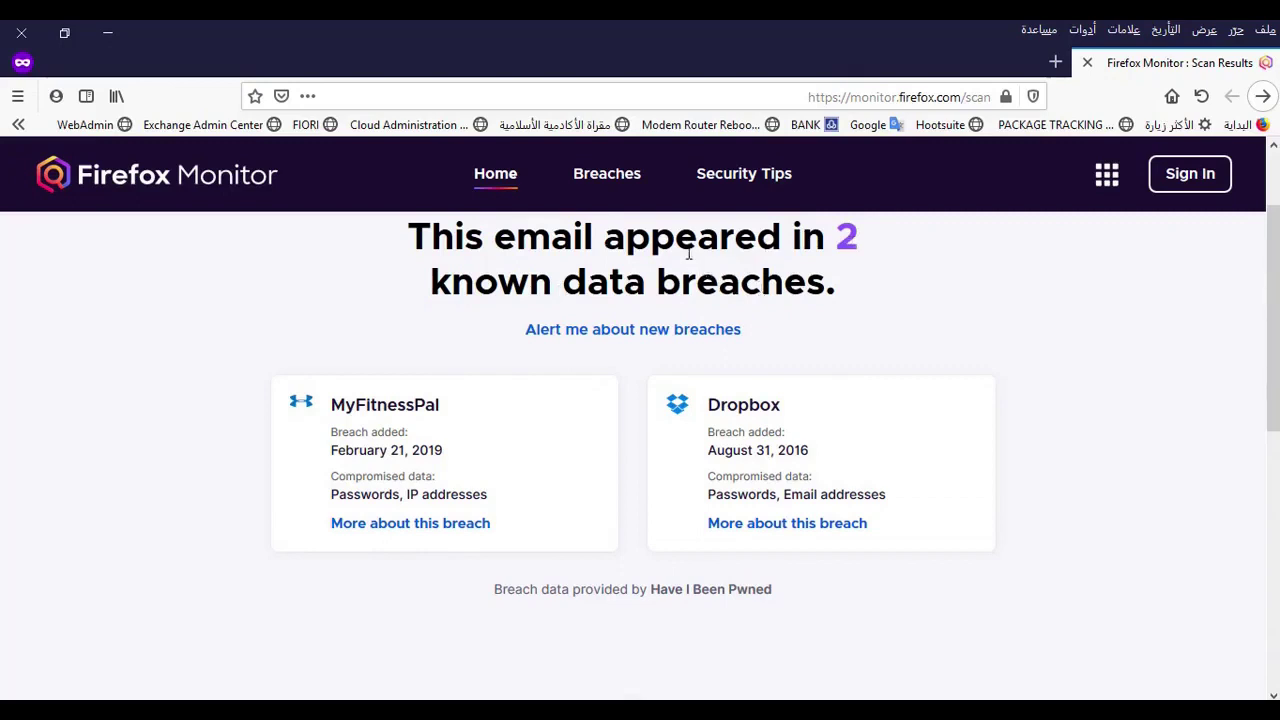
Review the 2 breaches (MyFitnessPal, Dropbox) in the results heading, then minimize Firefox.
{"action": "double_click", "coordinate": [846, 237]}
{"action": "left_click_drag", "start_coordinate": [806, 283], "coordinate": [660, 287]}
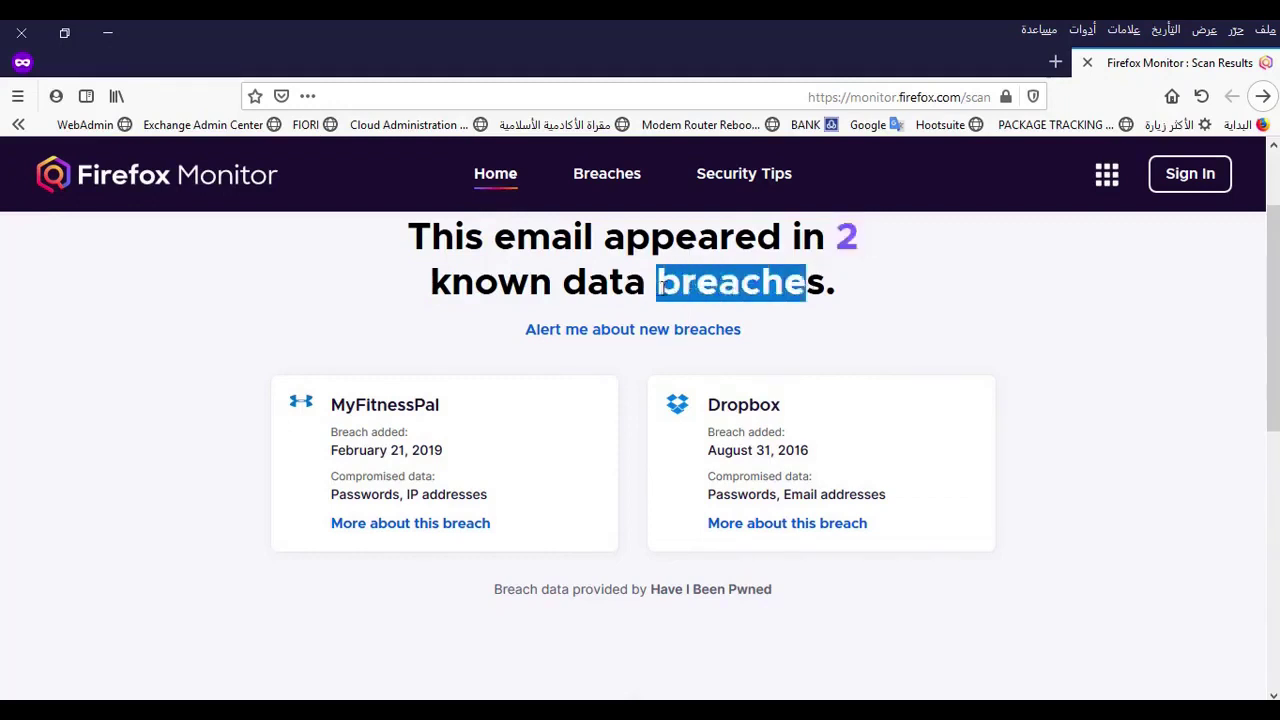
{"action": "left_click", "coordinate": [727, 295]}
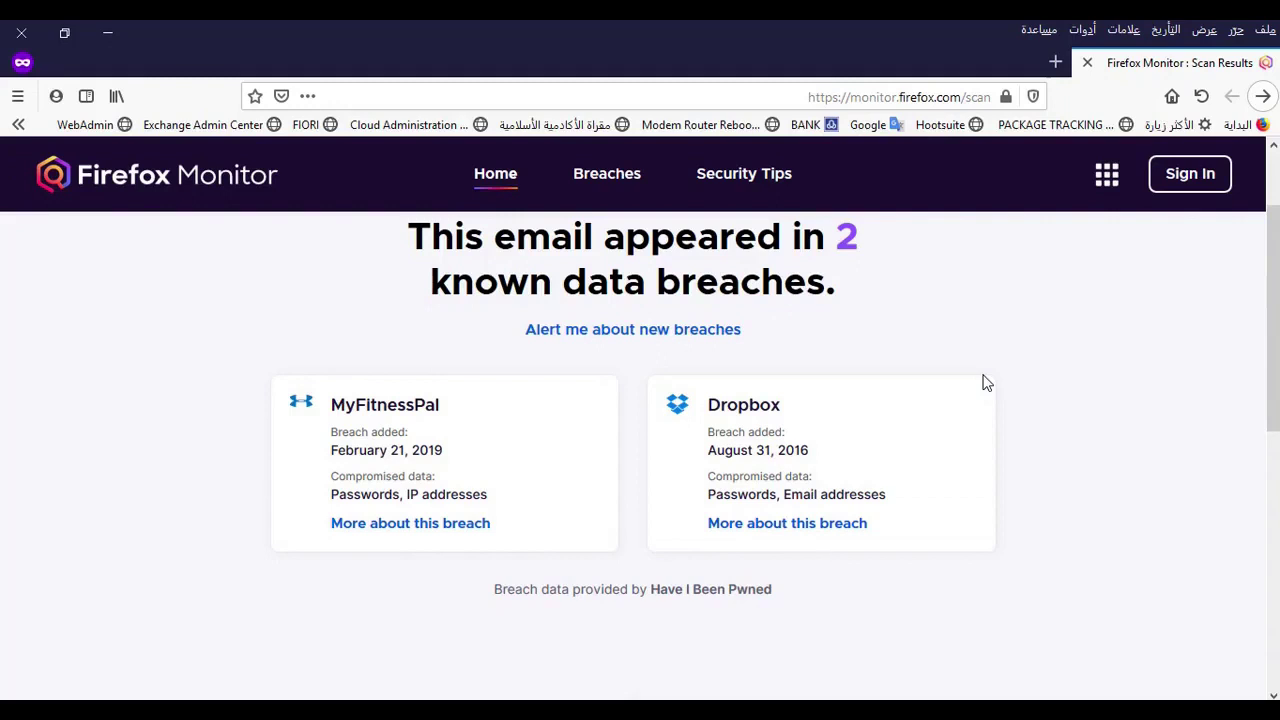
{"action": "left_click", "coordinate": [112, 30]}
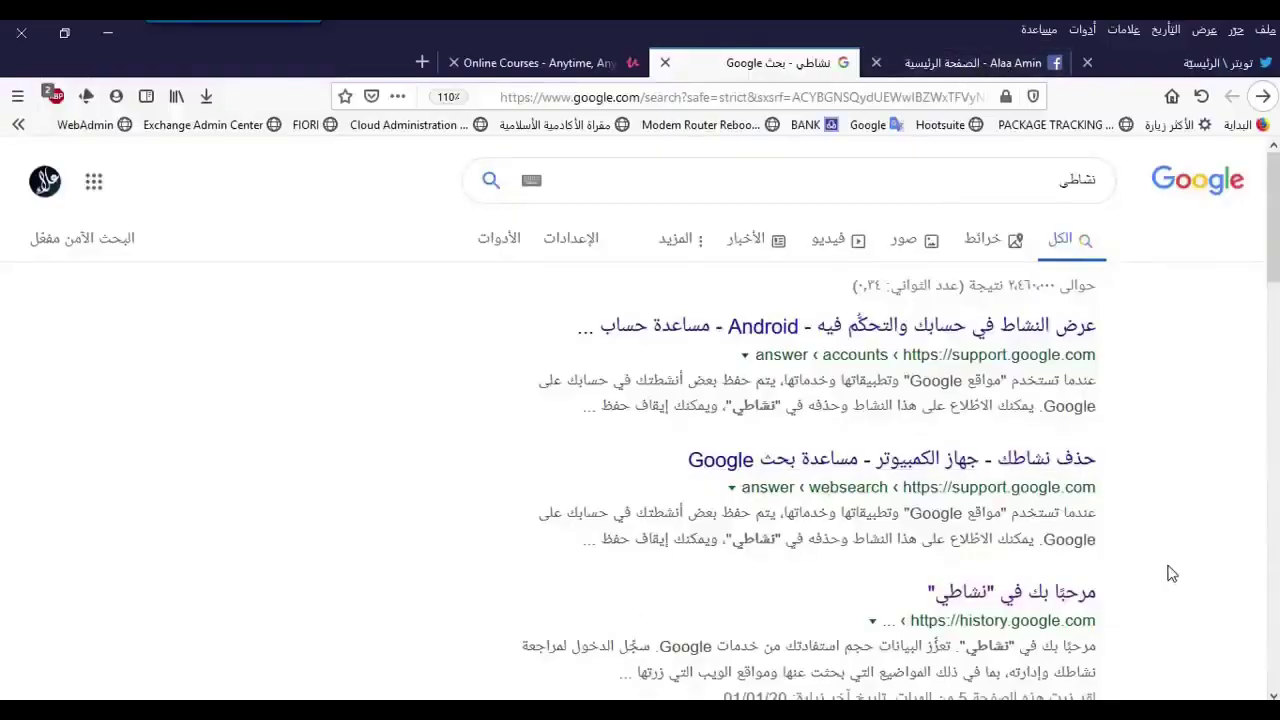
Open the 'Welcome to My Activity' result, then go to the Google Activity controls page.
{"action": "left_click", "coordinate": [992, 598]}
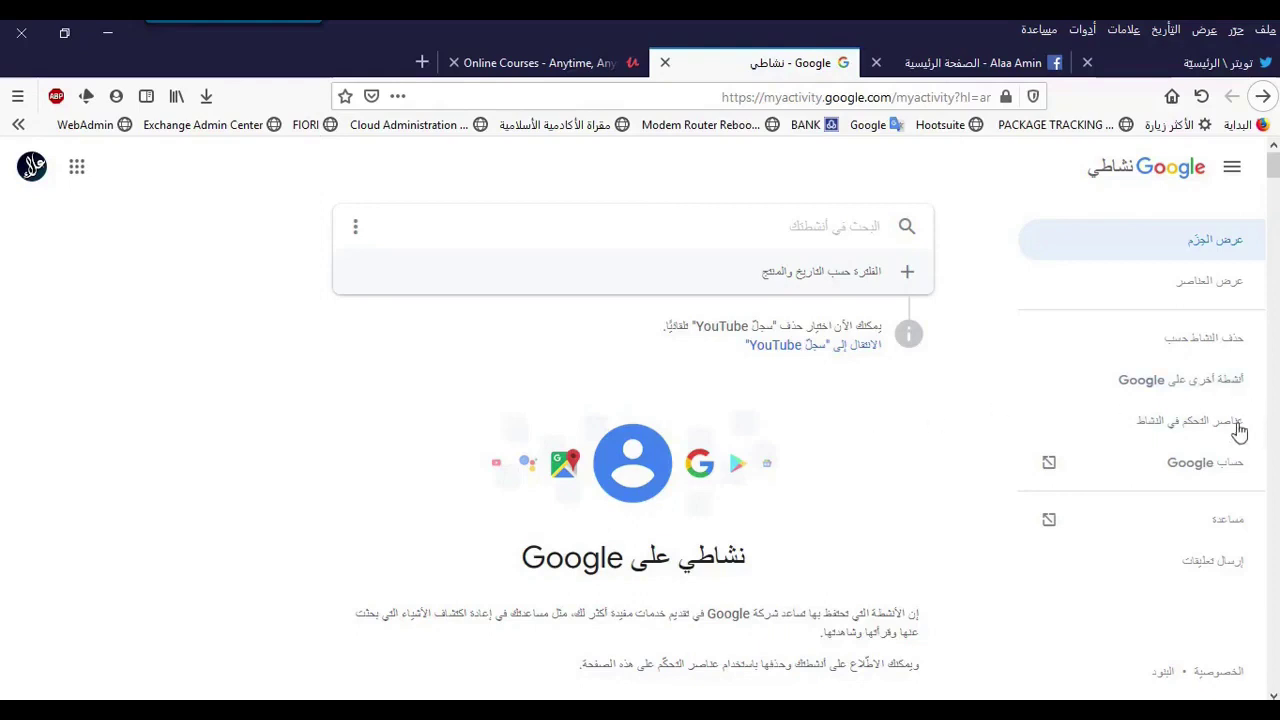
{"action": "left_click", "coordinate": [1193, 430]}
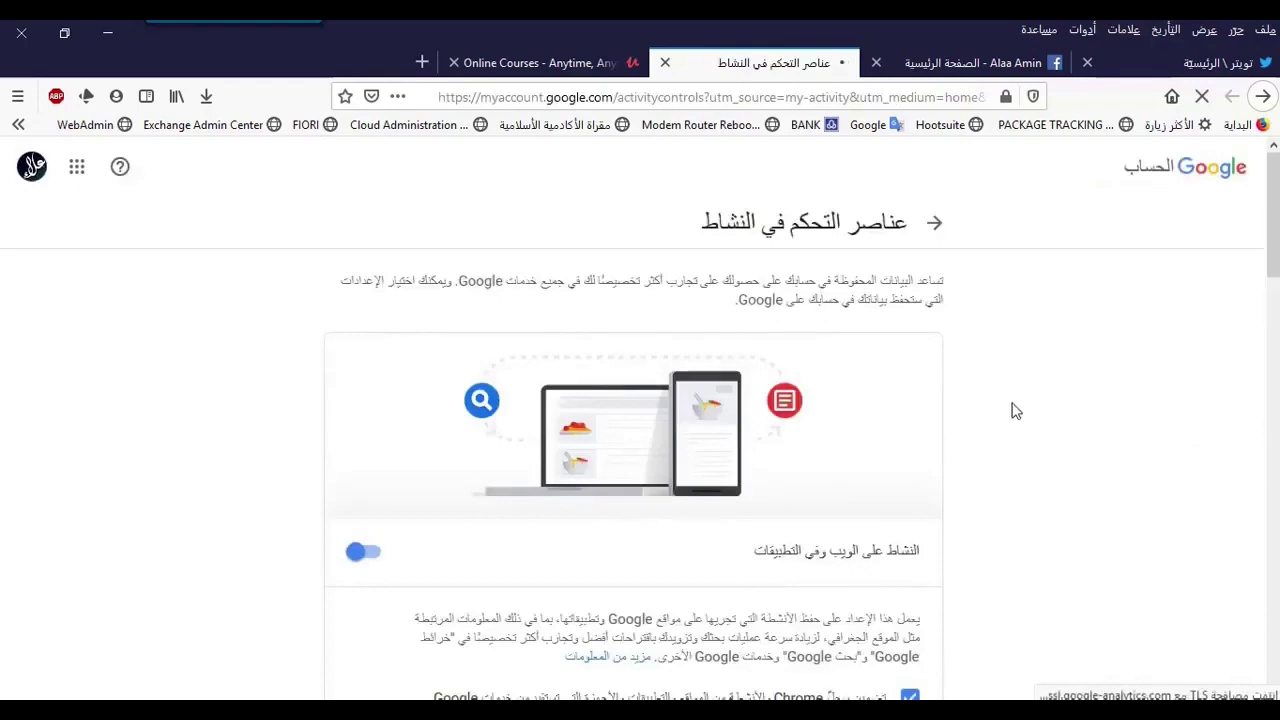
Keep Web & App Activity on by cancelling its pause prompt.
{"action": "scroll", "coordinate": [1015, 410], "scroll_direction": "down", "scroll_amount": 5}
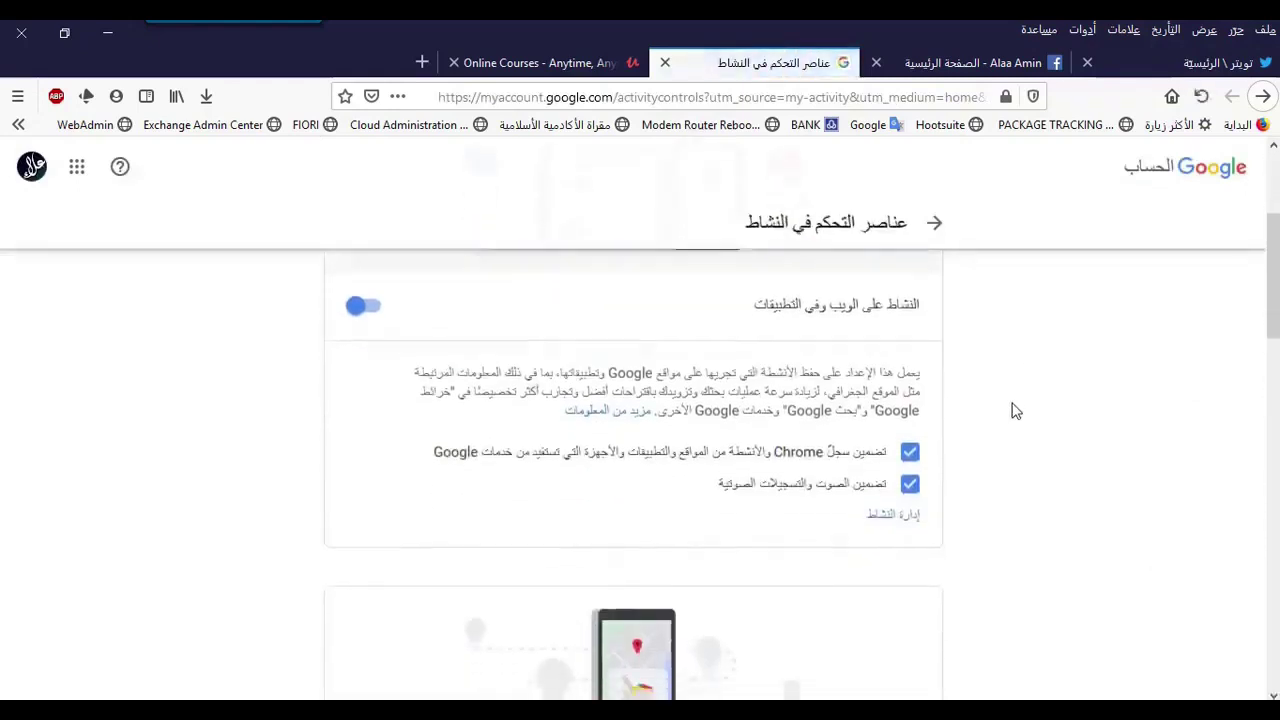
{"action": "scroll", "coordinate": [1015, 410], "scroll_direction": "down", "scroll_amount": 2}
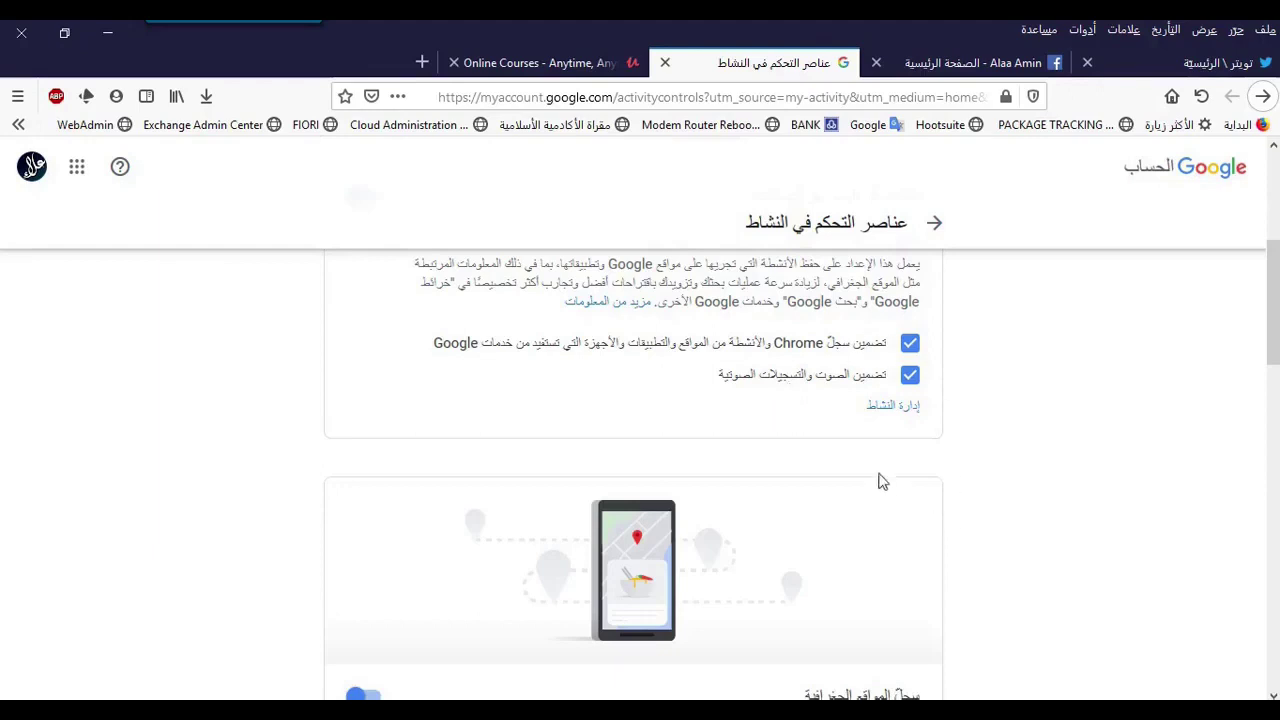
{"action": "scroll", "coordinate": [858, 452], "scroll_direction": "up", "scroll_amount": 2}
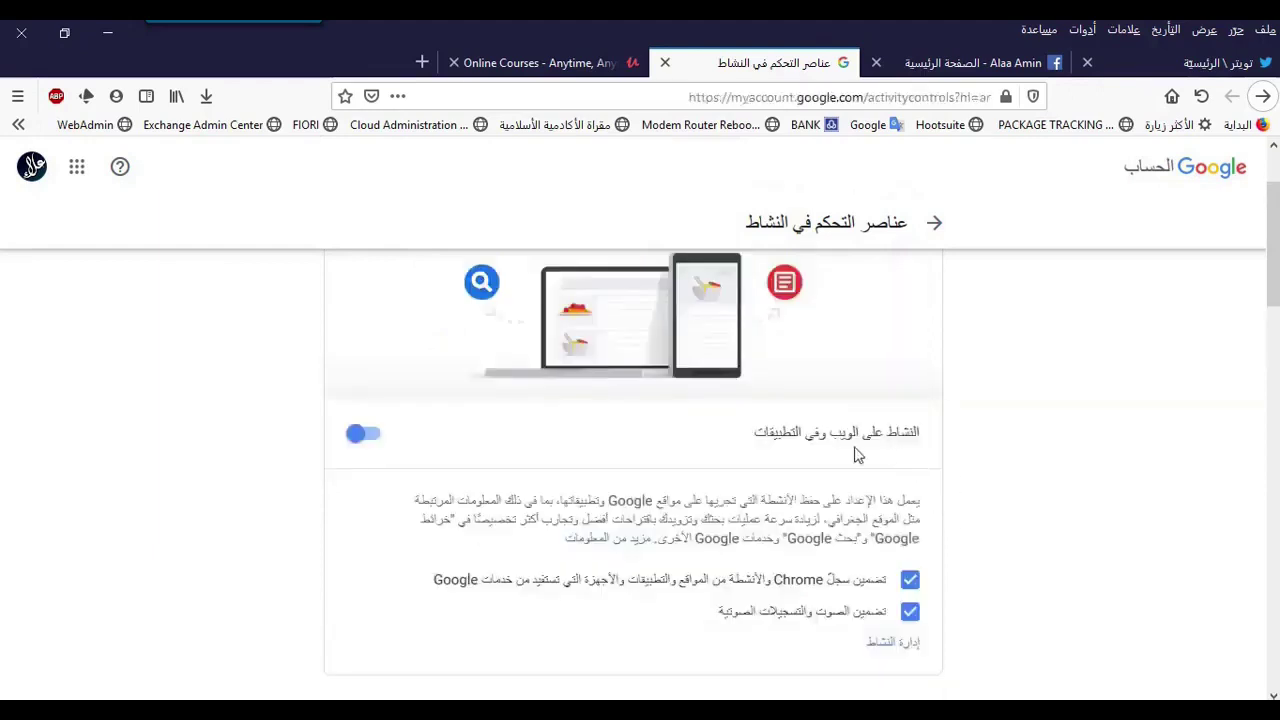
{"action": "left_click", "coordinate": [362, 436]}
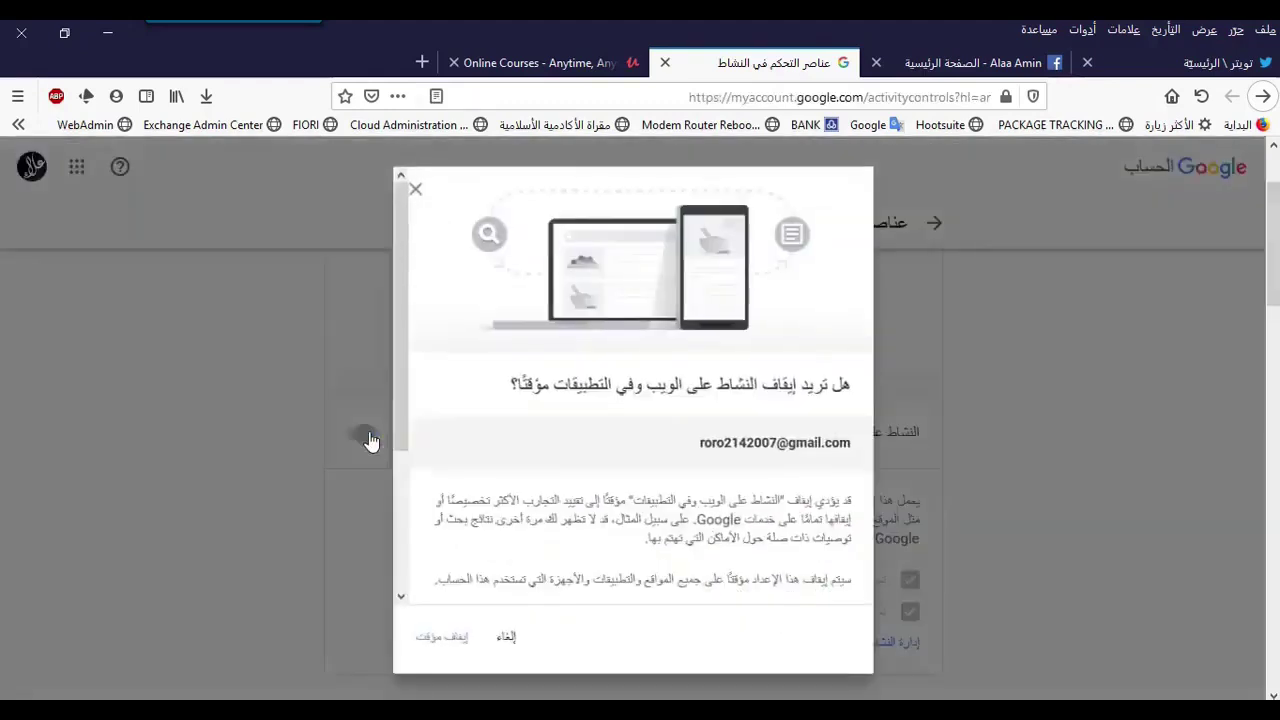
{"action": "left_click", "coordinate": [506, 637]}
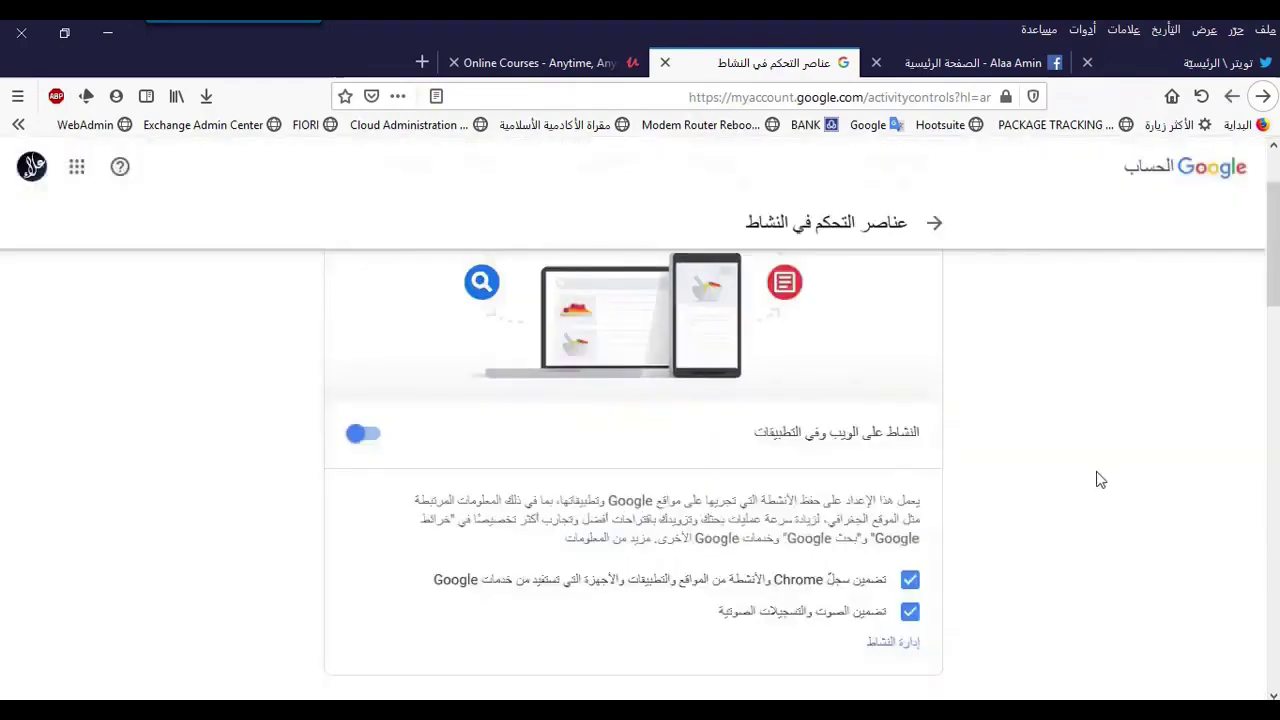
Cancel pausing Location History, then return to Data & Personalization.
{"action": "scroll", "coordinate": [1100, 480], "scroll_direction": "down", "scroll_amount": 3}
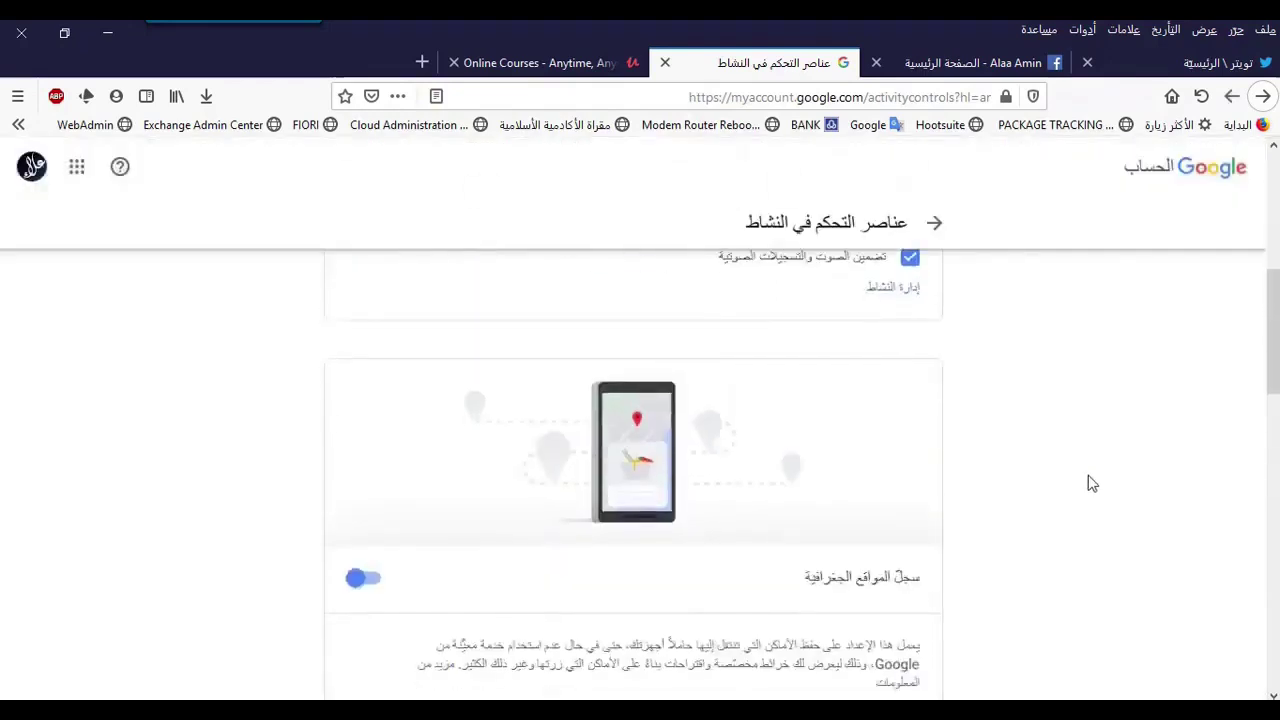
{"action": "scroll", "coordinate": [849, 490], "scroll_direction": "down", "scroll_amount": 1}
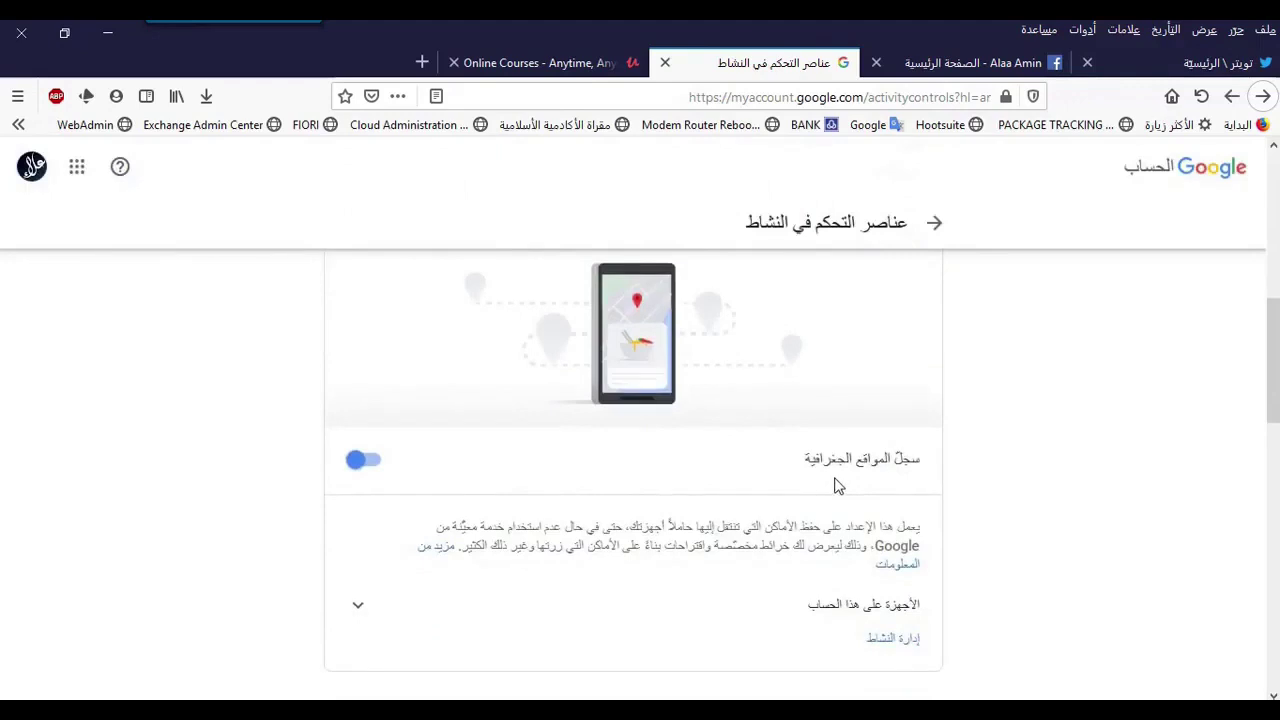
{"action": "left_click", "coordinate": [368, 462]}
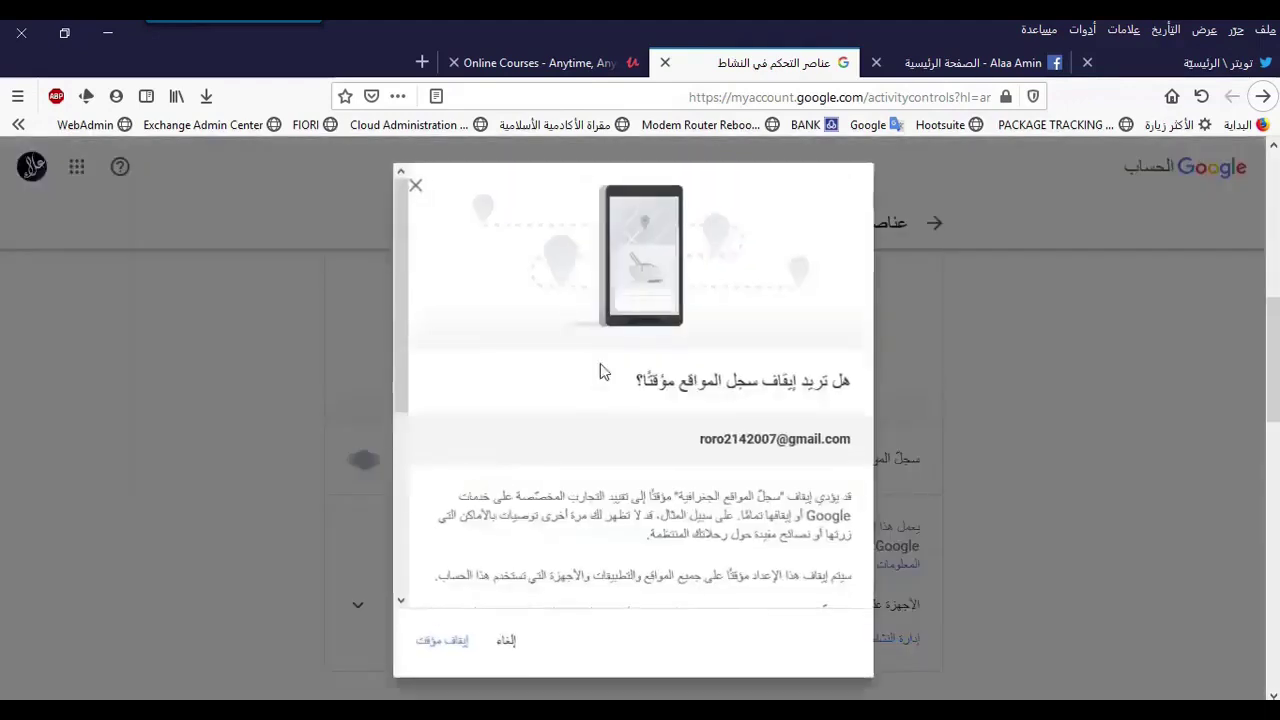
{"action": "left_click", "coordinate": [507, 640]}
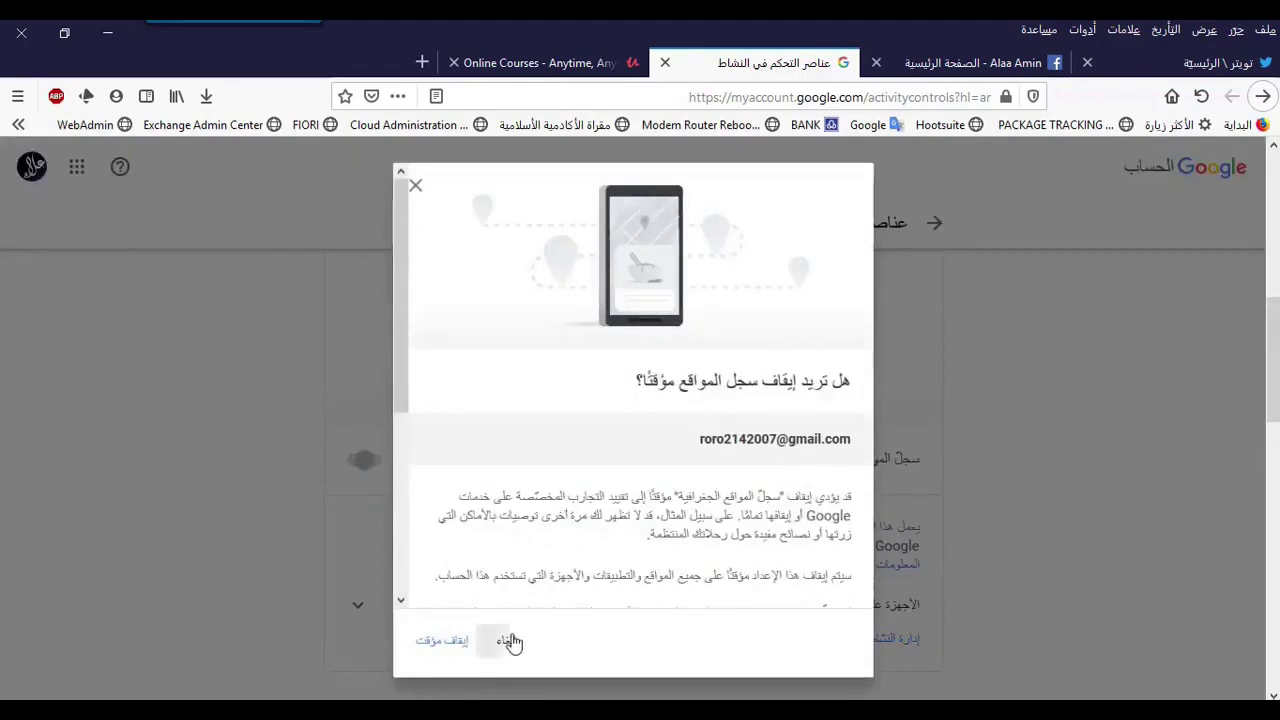
{"action": "scroll", "coordinate": [1015, 457], "scroll_direction": "down", "scroll_amount": 2}
{"action": "scroll", "coordinate": [1020, 452], "scroll_direction": "up", "scroll_amount": 5}
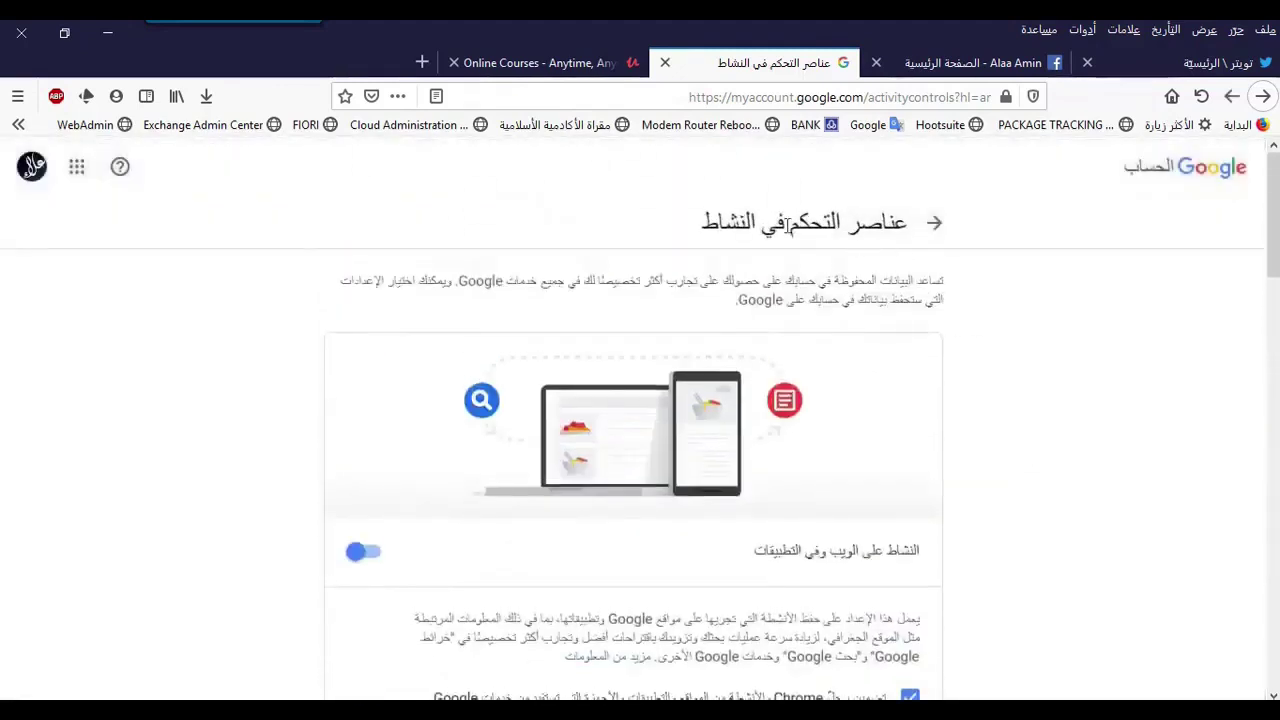
{"action": "left_click", "coordinate": [934, 224]}
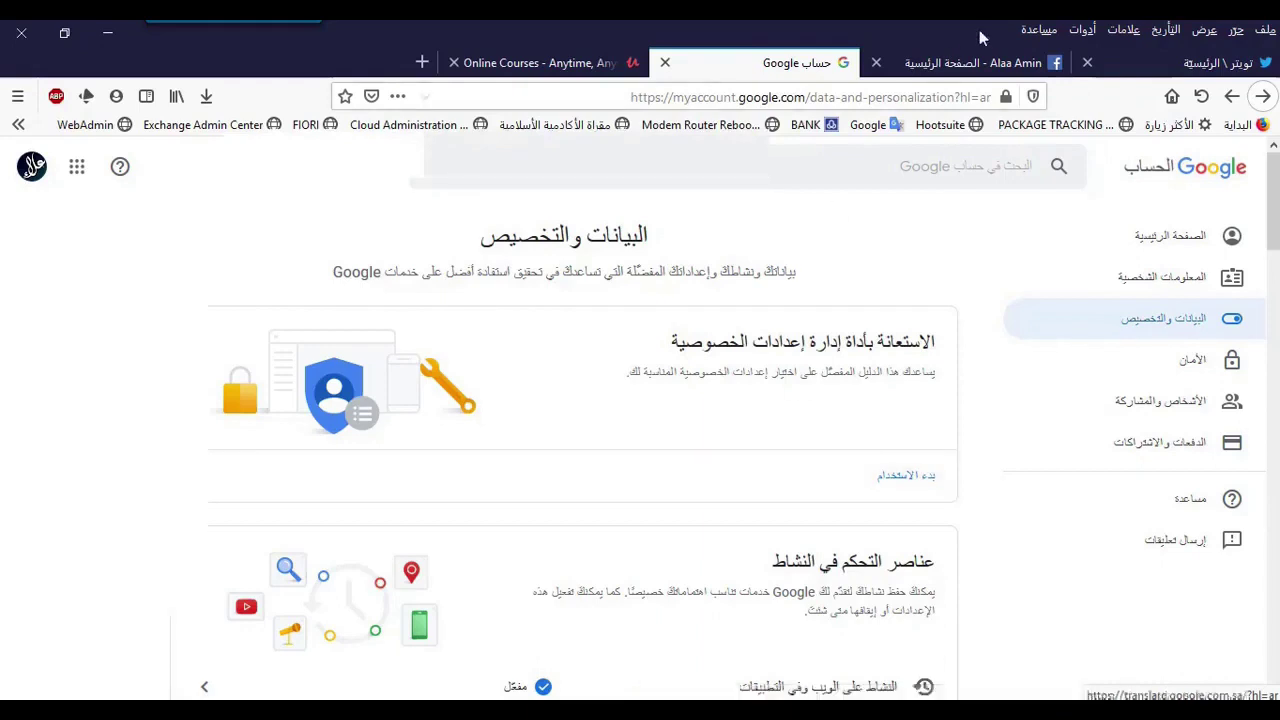
Switch to the browser tab showing the managed Facebook page.
{"action": "left_click", "coordinate": [978, 64]}
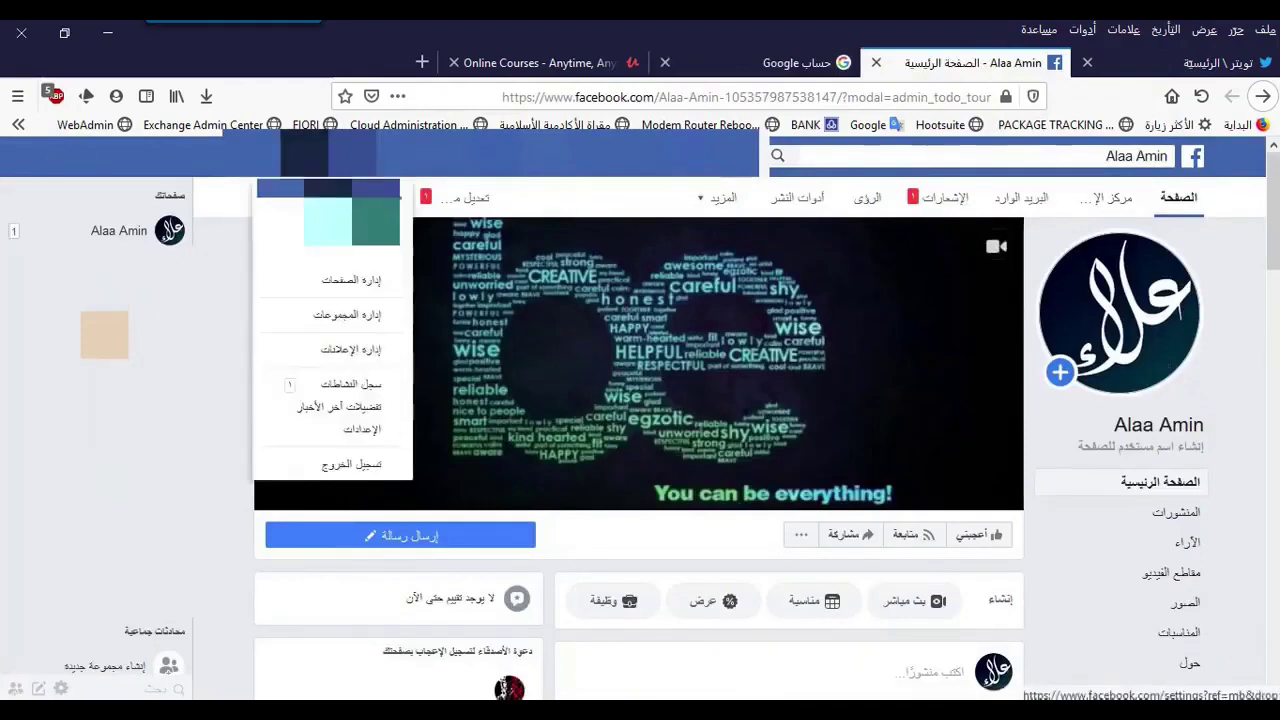
Go through Facebook Settings and Your Facebook Information to the Download Your Information page.
{"action": "left_click", "coordinate": [352, 432]}
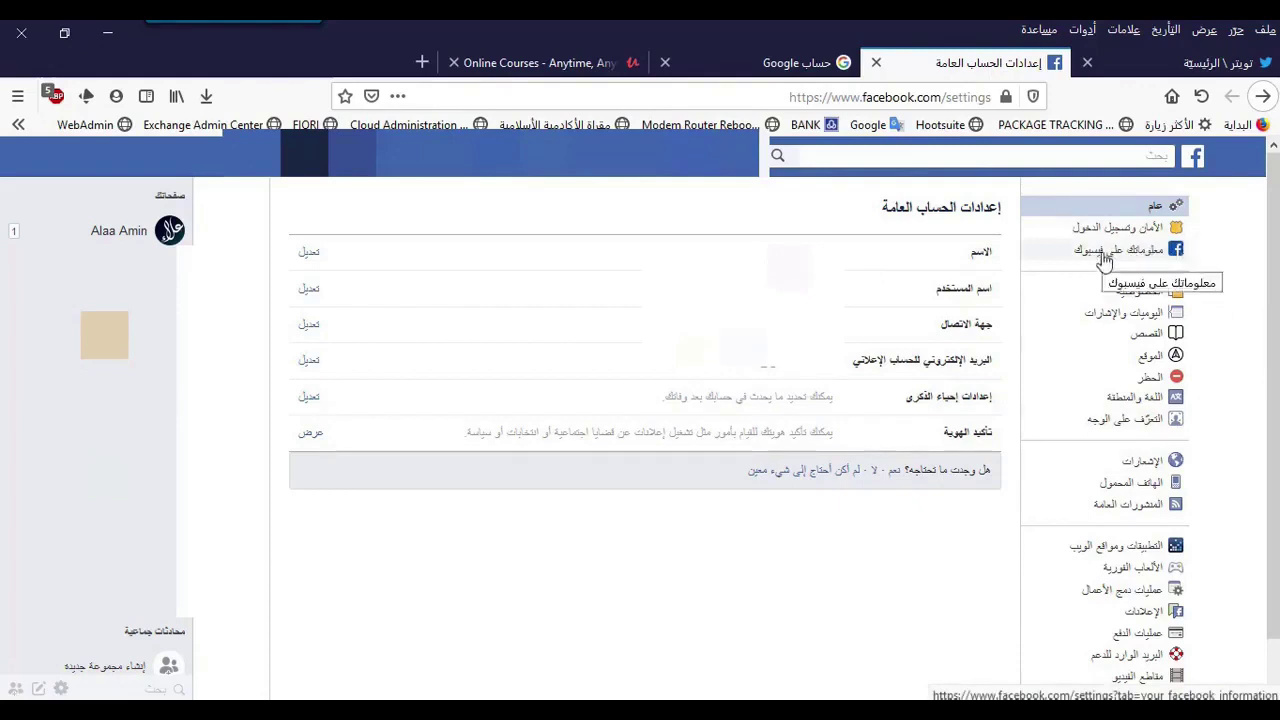
{"action": "left_click", "coordinate": [1104, 254]}
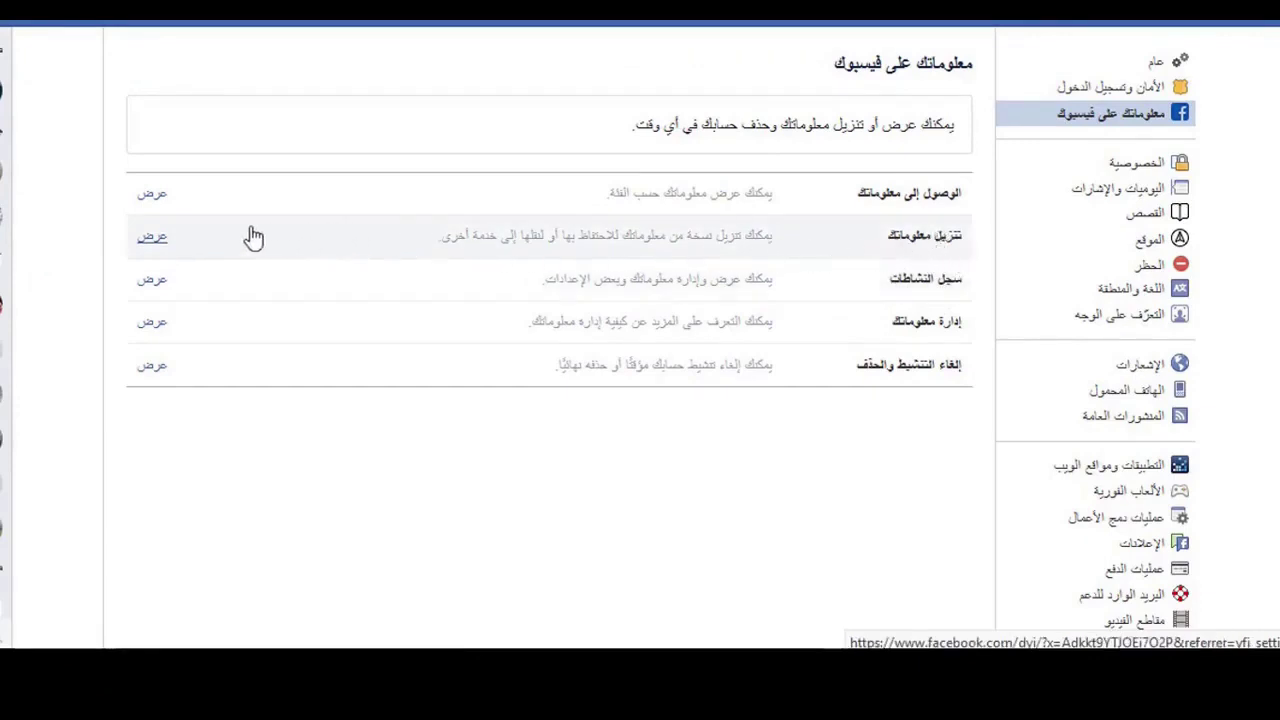
{"action": "left_click", "coordinate": [155, 240]}
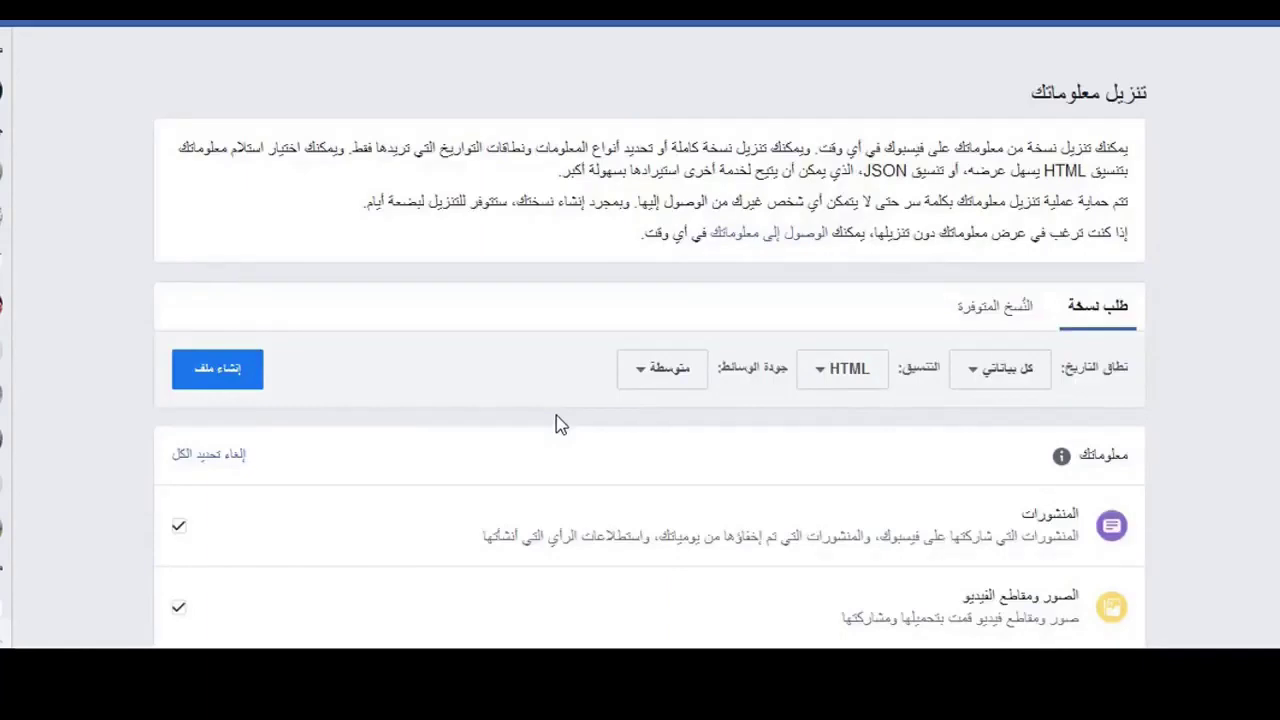
{"action": "scroll", "coordinate": [560, 425], "scroll_direction": "down", "scroll_amount": 3}
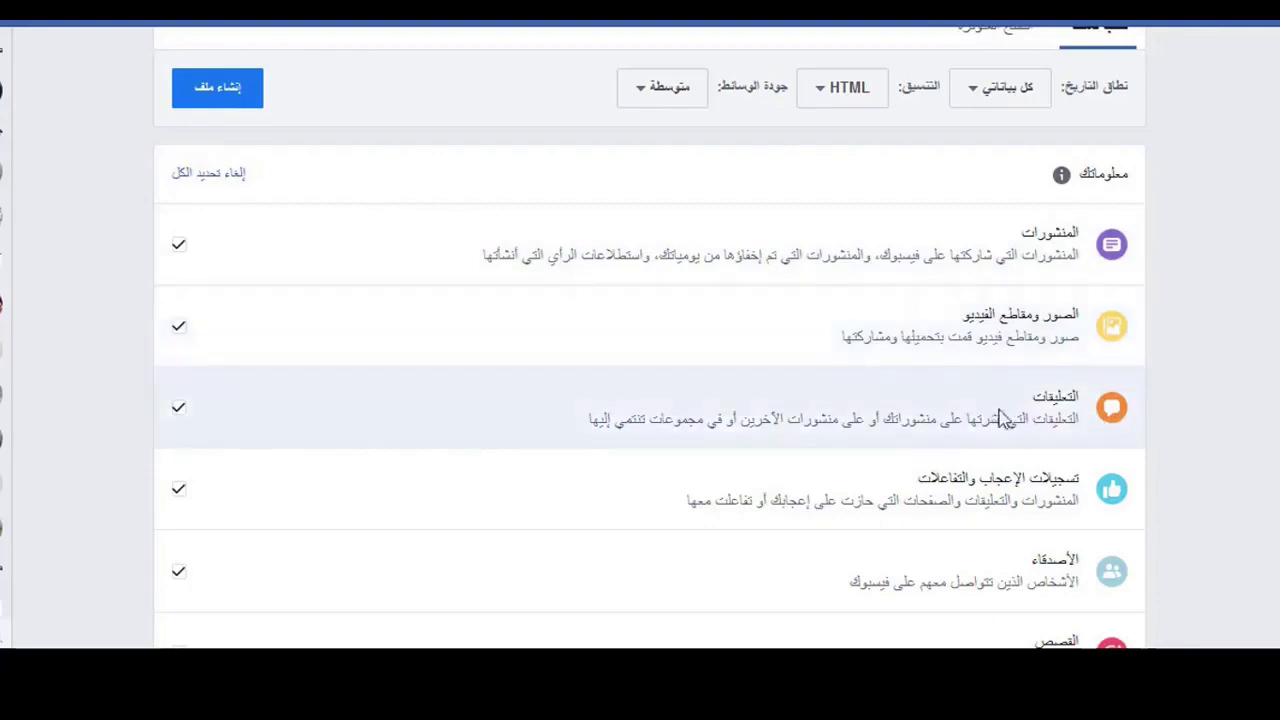
{"action": "scroll", "coordinate": [958, 420], "scroll_direction": "down", "scroll_amount": 2}
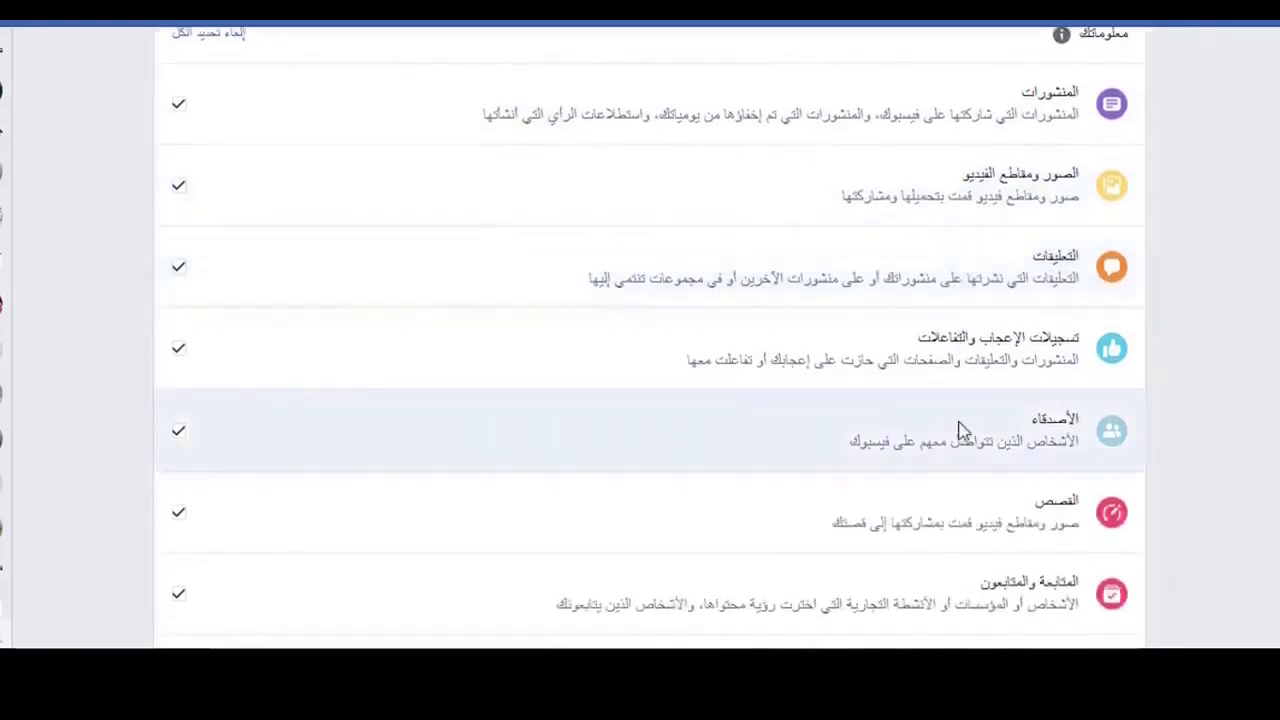
{"action": "scroll", "coordinate": [1020, 442], "scroll_direction": "down", "scroll_amount": 1}
{"action": "scroll", "coordinate": [1000, 435], "scroll_direction": "down", "scroll_amount": 1}
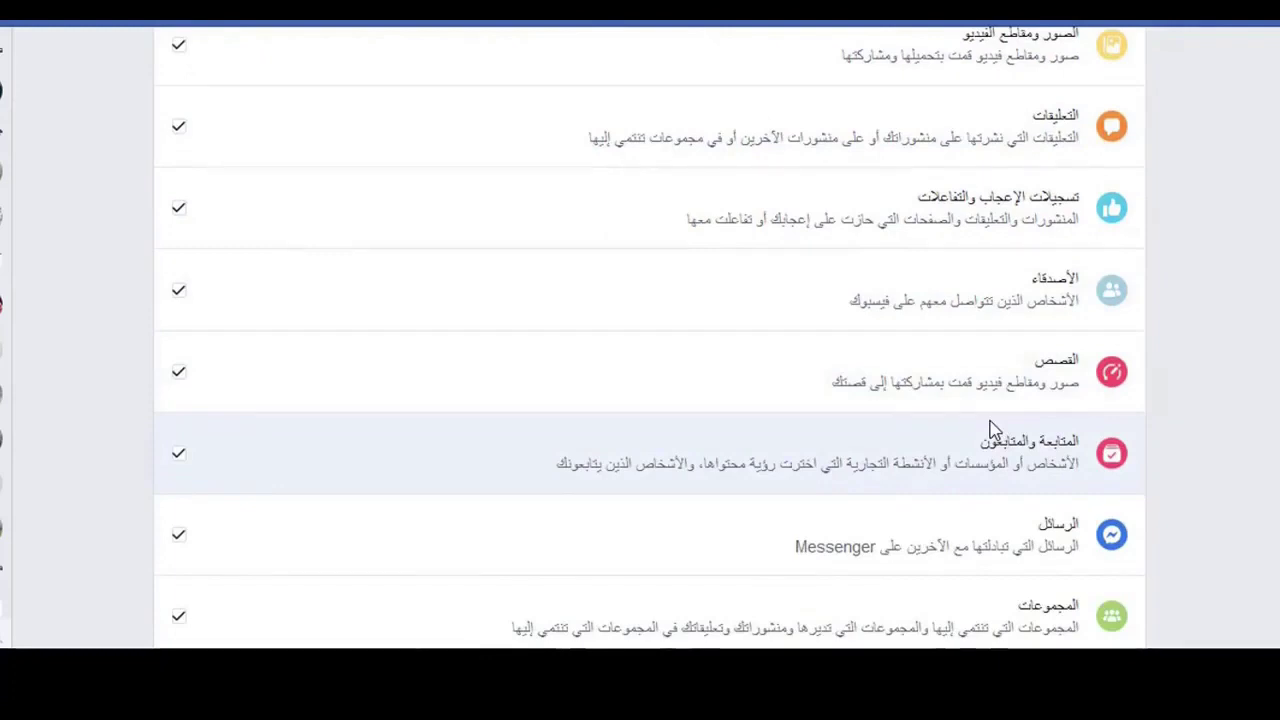
{"action": "scroll", "coordinate": [993, 428], "scroll_direction": "up", "scroll_amount": 3}
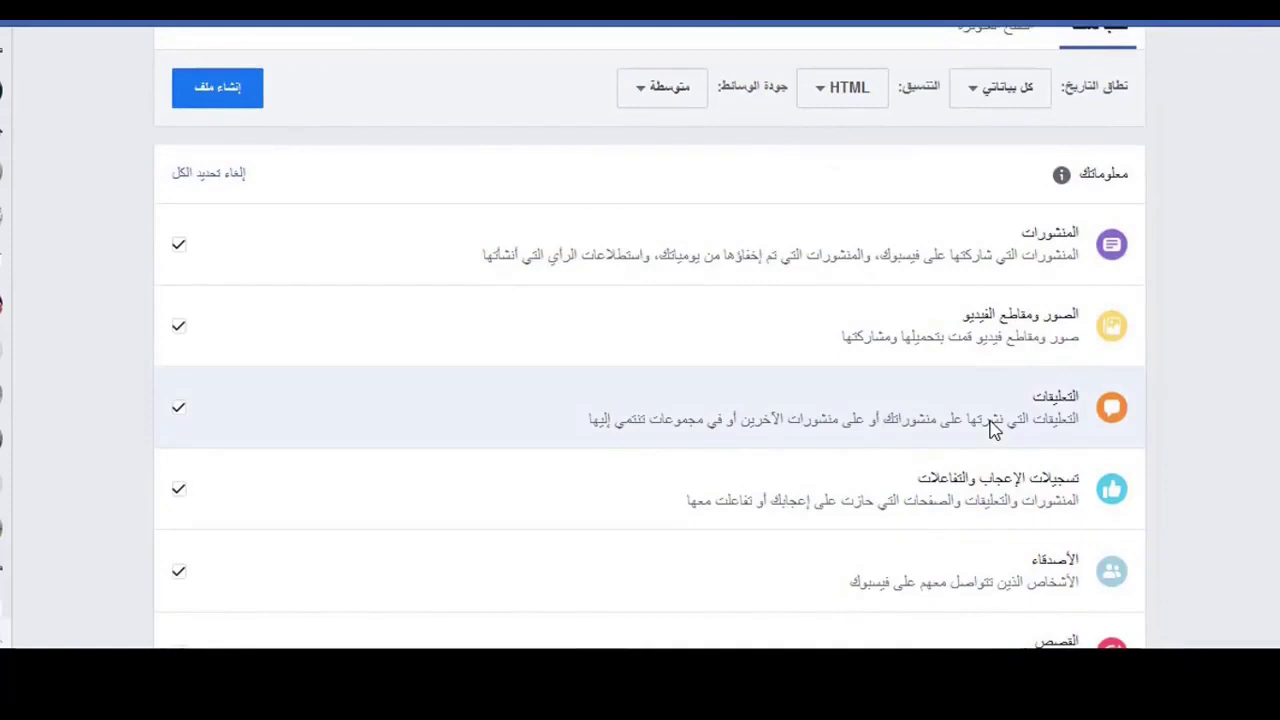
{"action": "scroll", "coordinate": [993, 428], "scroll_direction": "up", "scroll_amount": 2}
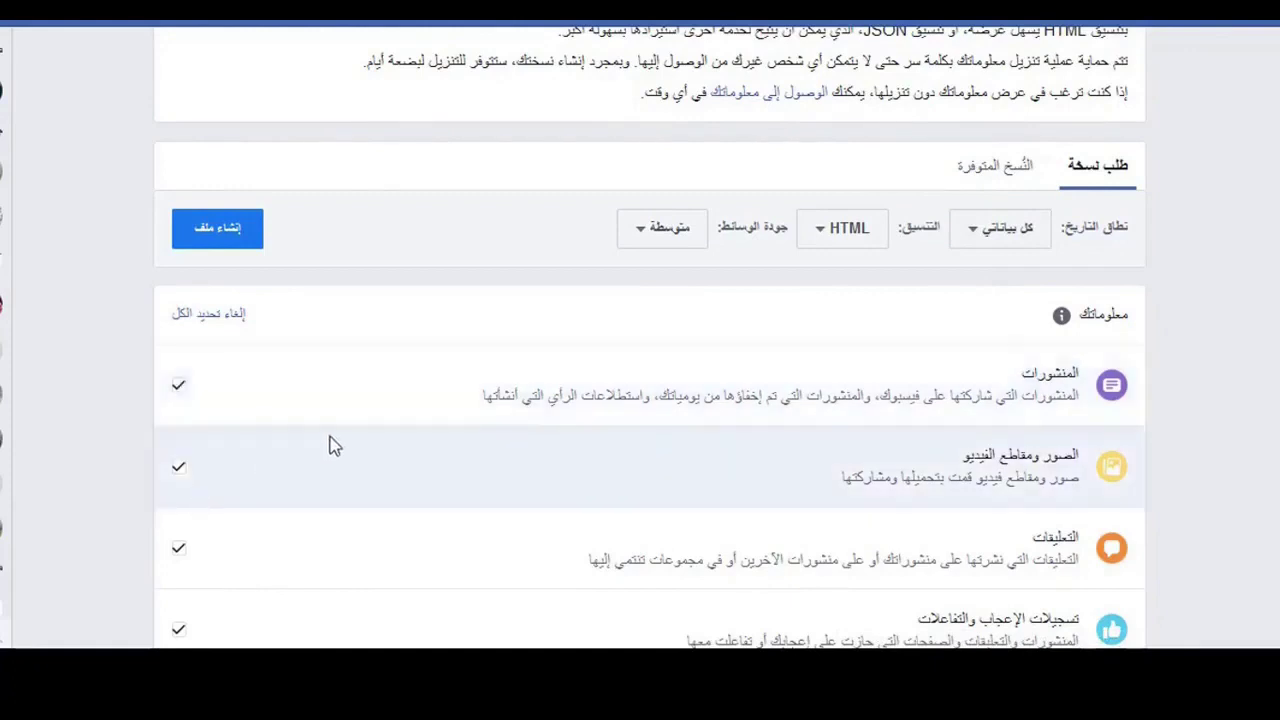
{"action": "scroll", "coordinate": [342, 432], "scroll_direction": "down", "scroll_amount": 2}
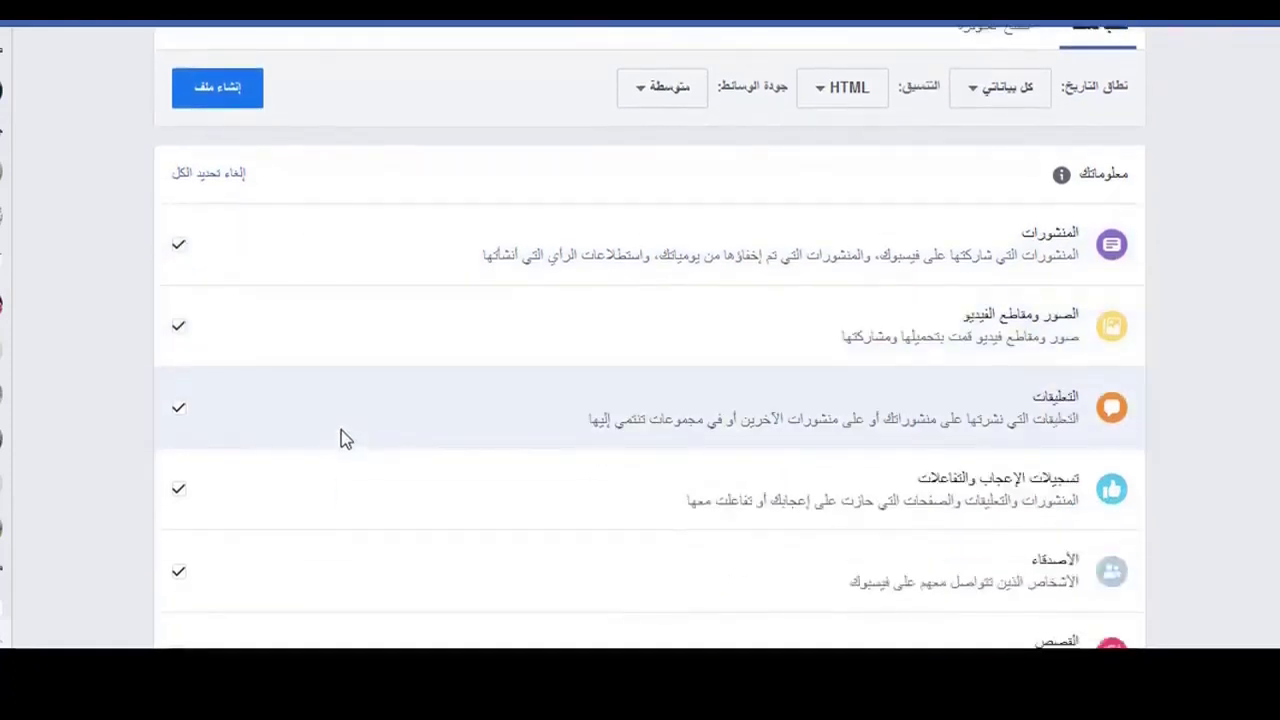
{"action": "scroll", "coordinate": [341, 430], "scroll_direction": "up", "scroll_amount": 2}
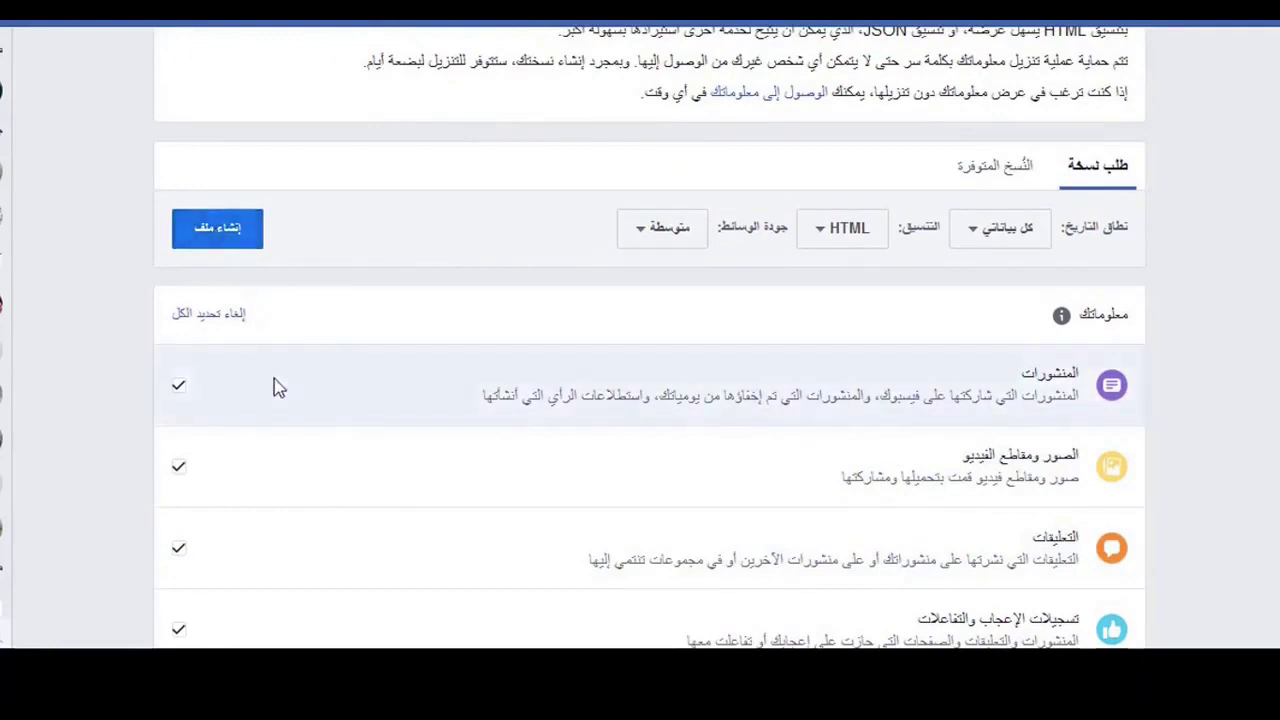
Request a Facebook copy of all account data with Create File, then switch to Twitter.
{"action": "left_click", "coordinate": [217, 228]}
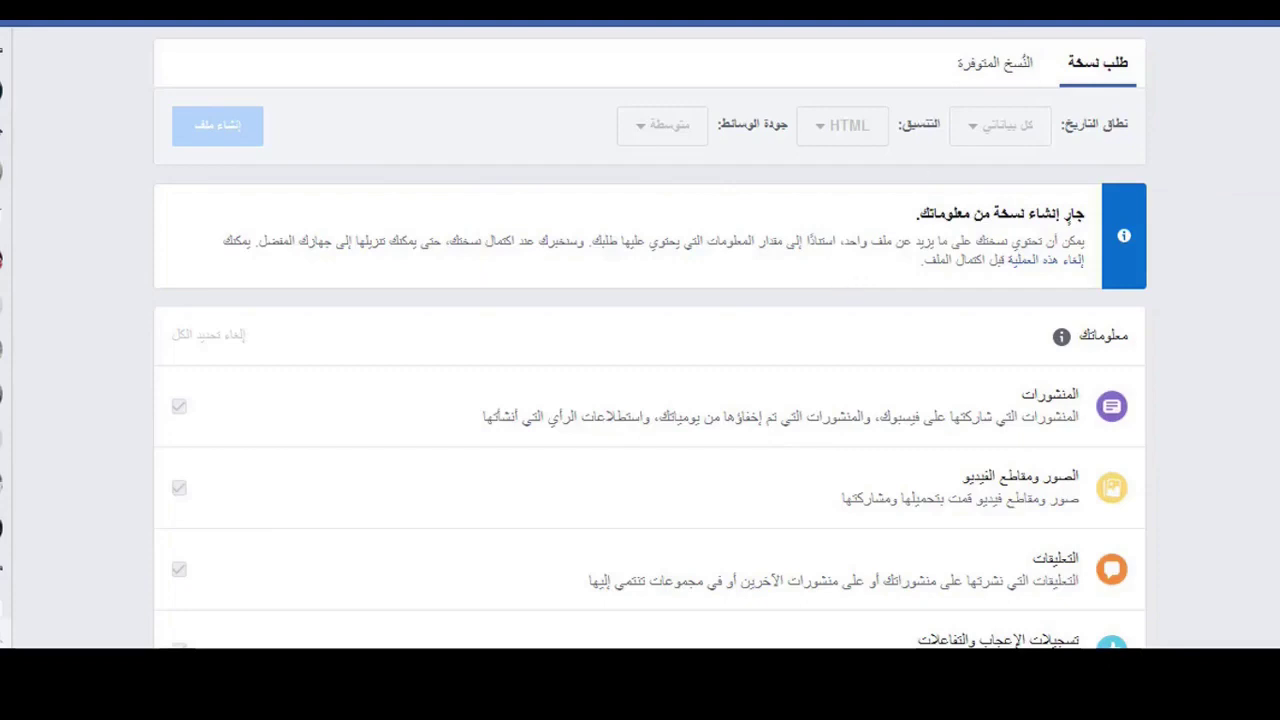
{"action": "left_click", "coordinate": [1218, 64]}
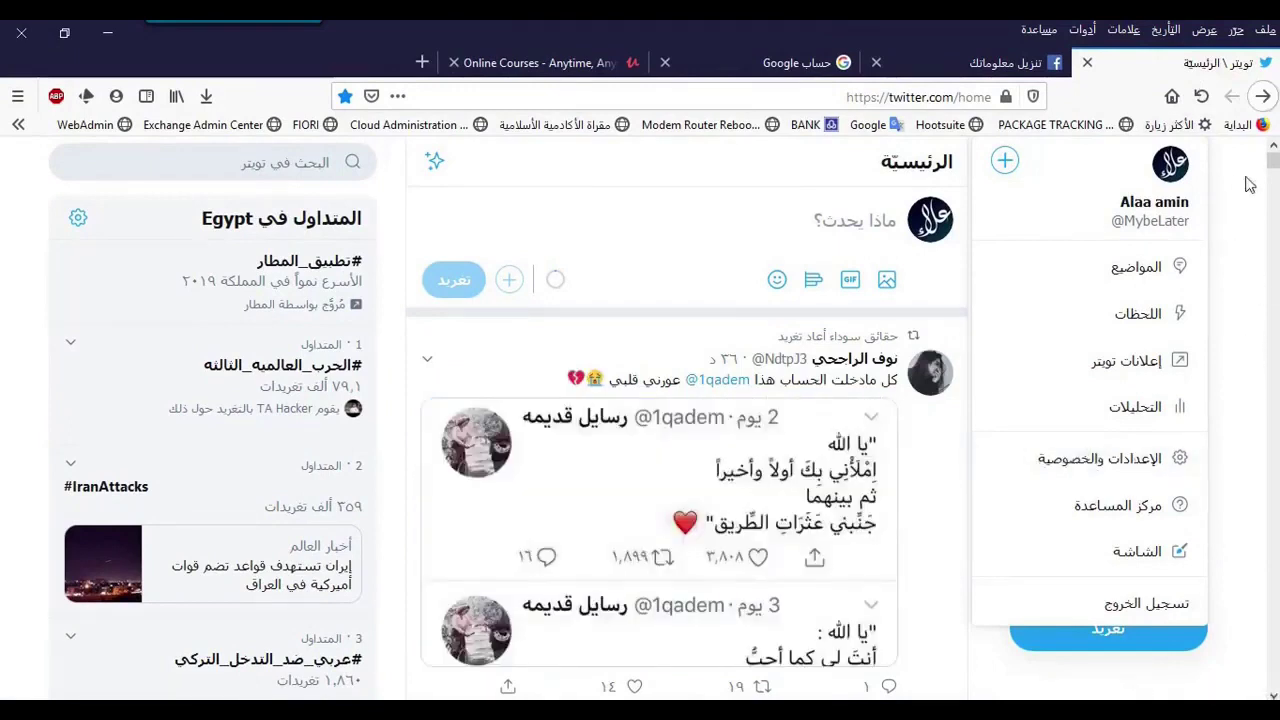
Reopen Twitter's More menu and go to Settings and privacy.
{"action": "left_click", "coordinate": [1227, 194]}
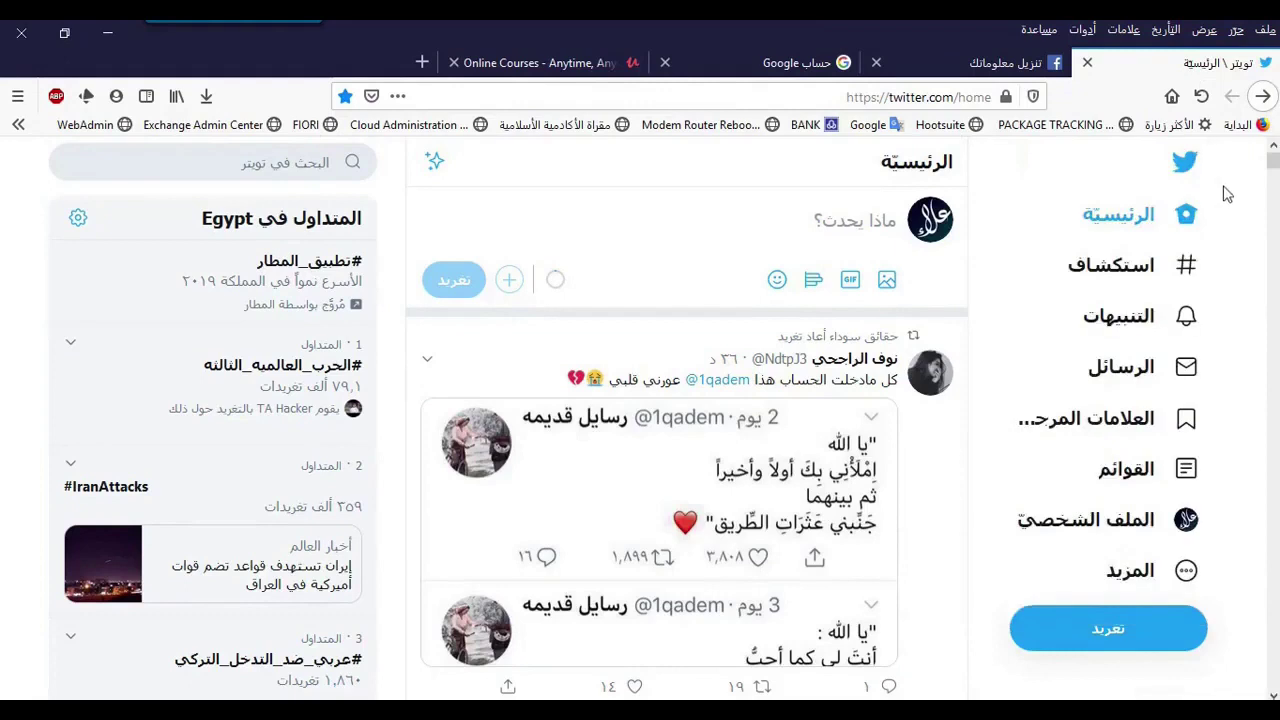
{"action": "left_click", "coordinate": [1148, 570]}
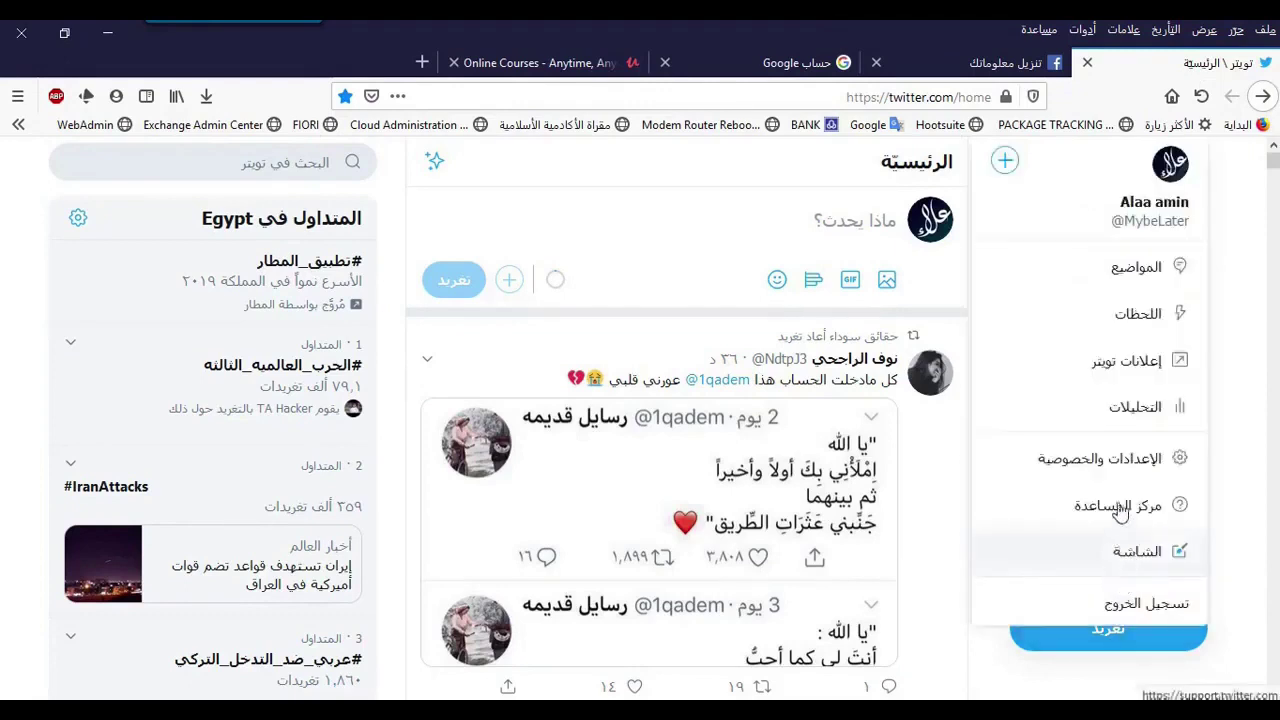
{"action": "left_click", "coordinate": [1113, 456]}
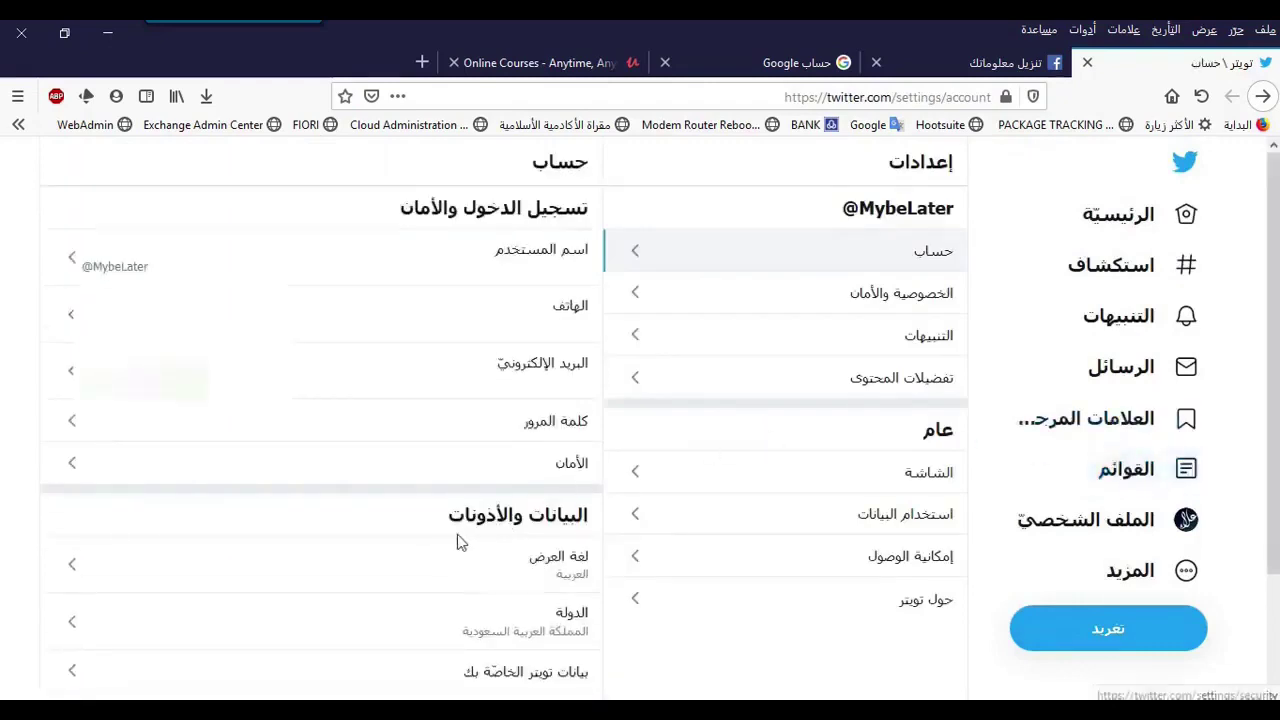
Scroll the Account settings down to Data and permissions and open Your Twitter data.
{"action": "scroll", "coordinate": [444, 532], "scroll_direction": "down", "scroll_amount": 2}
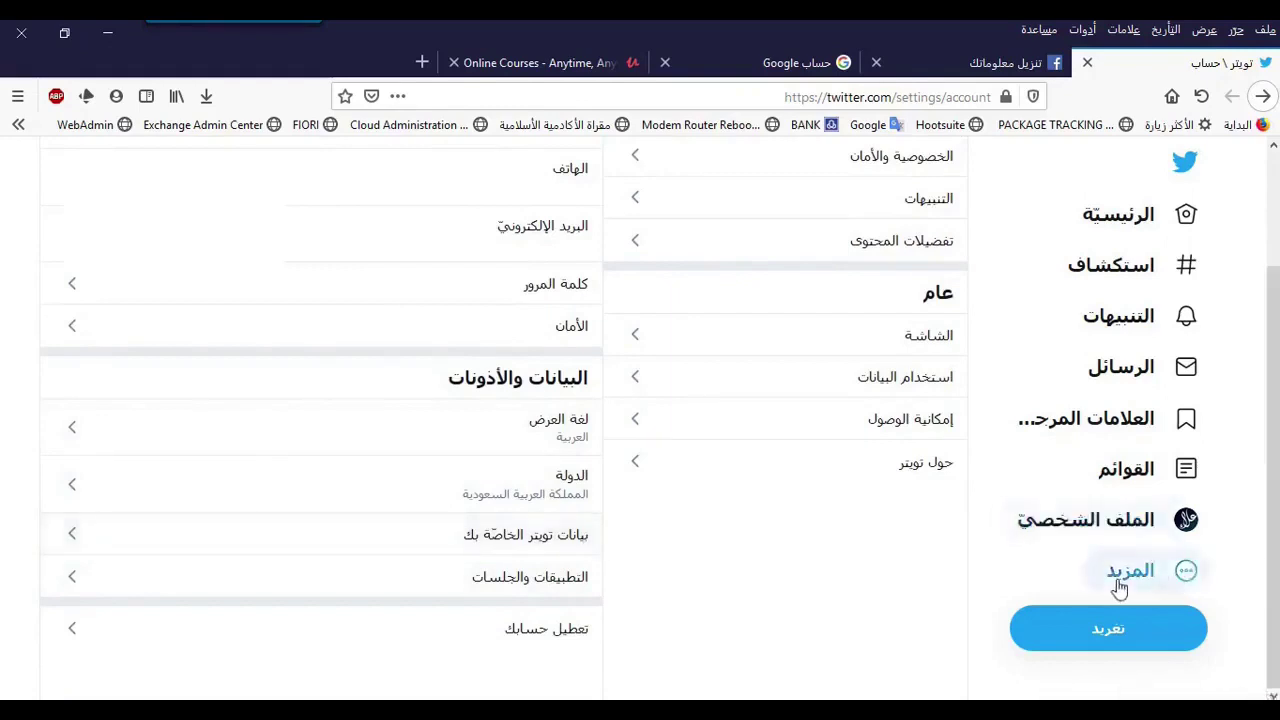
{"action": "left_click", "coordinate": [530, 540]}
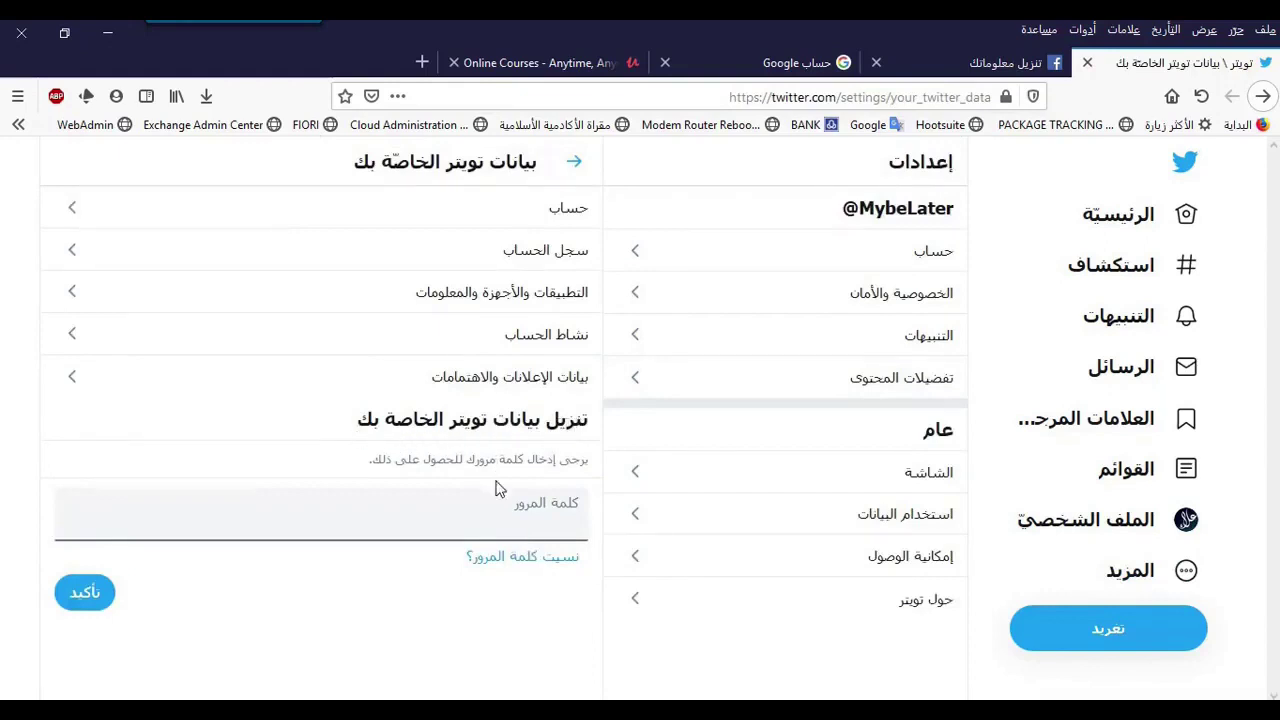
Enter the account password and confirm it to unlock the data download options.
{"action": "left_click", "coordinate": [485, 516]}
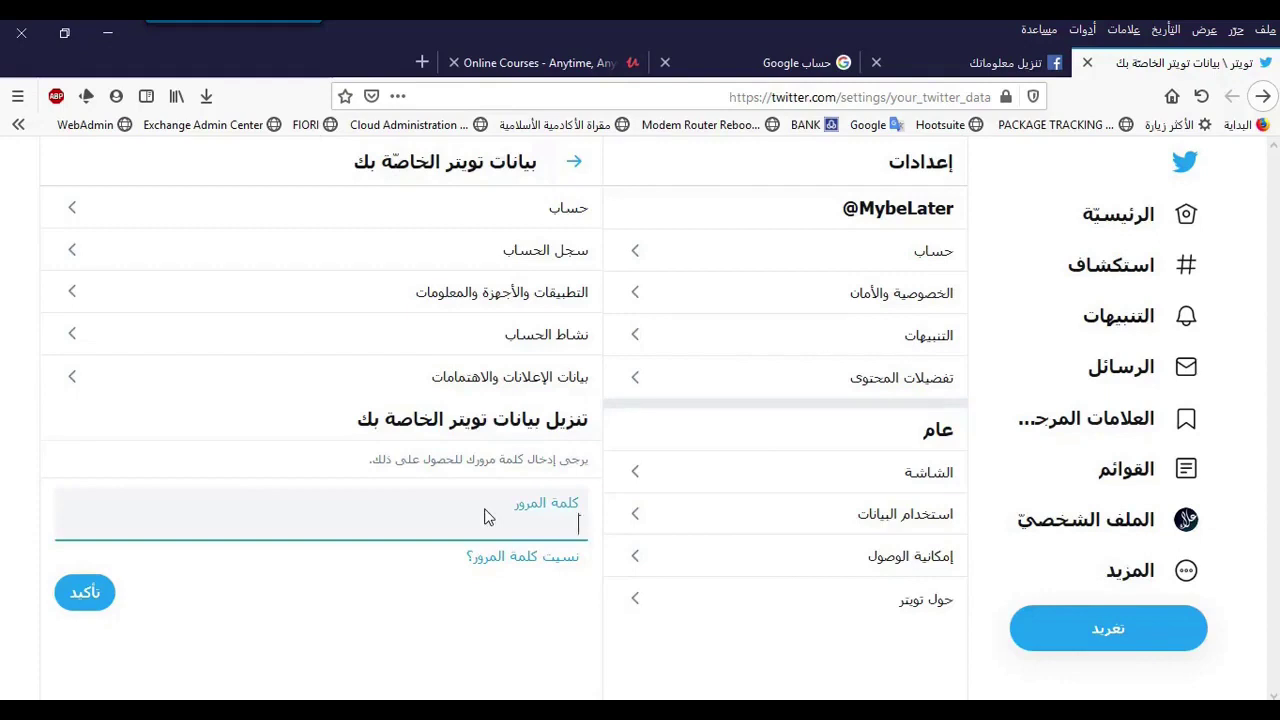
{"action": "type", "text": "***********"}
{"action": "left_click", "coordinate": [86, 593]}
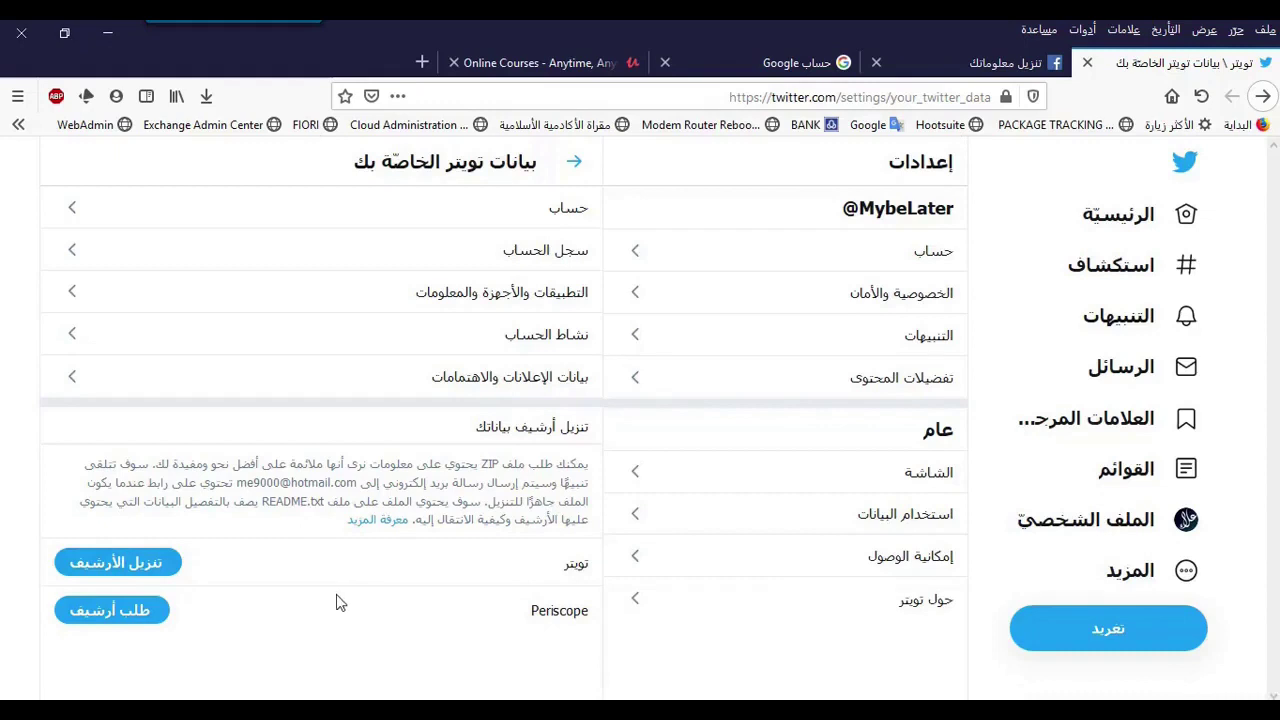
Save the Twitter data archive zip, then show it in its folder from Downloads.
{"action": "left_click", "coordinate": [162, 564]}
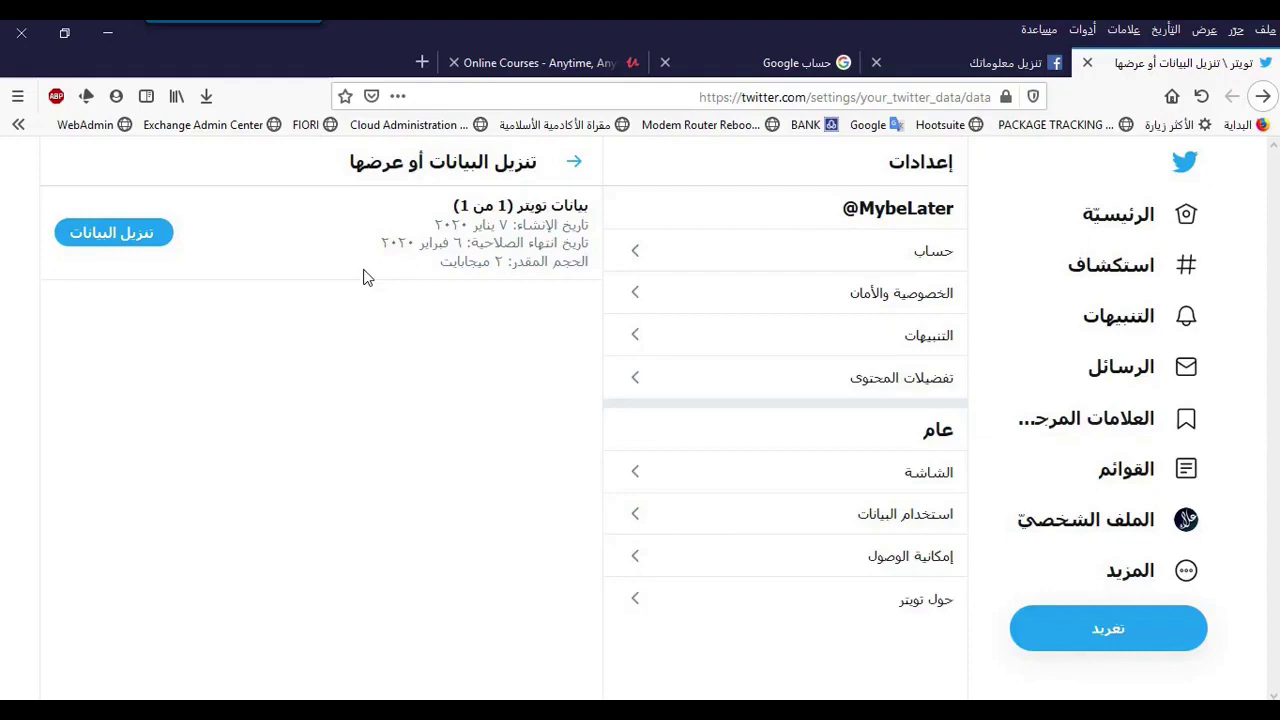
{"action": "left_click", "coordinate": [115, 240]}
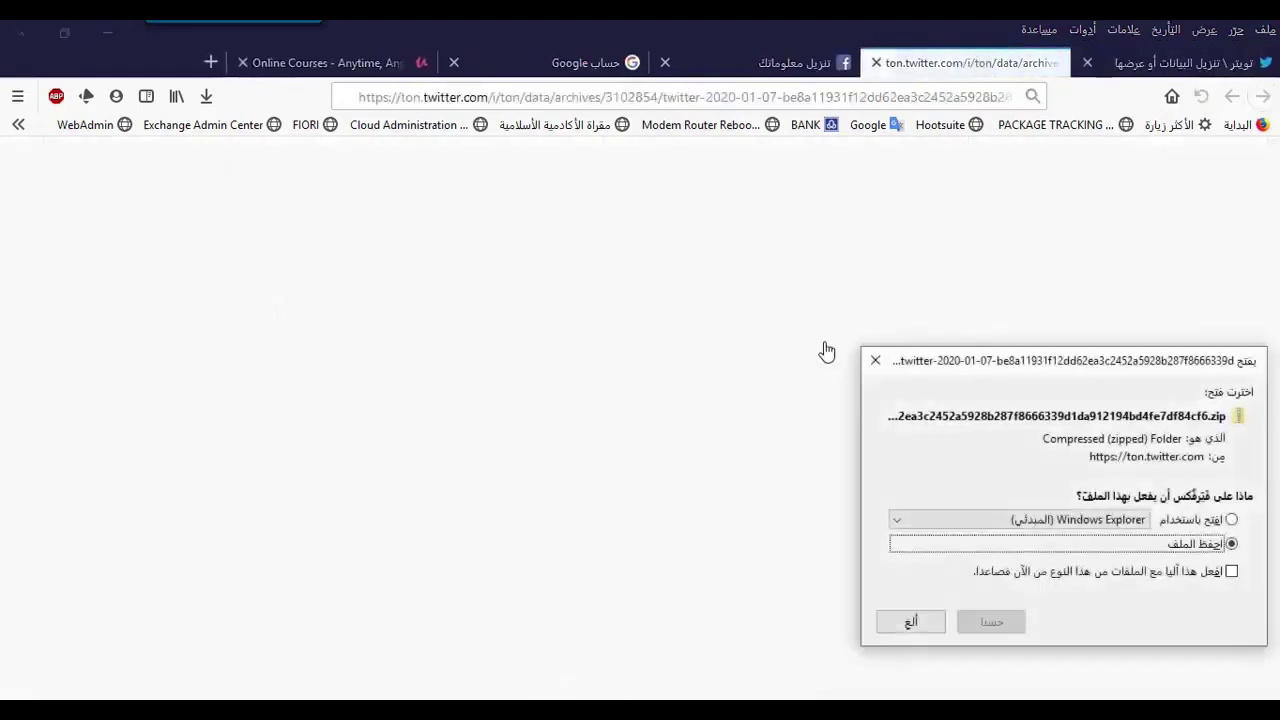
{"action": "left_click", "coordinate": [969, 630]}
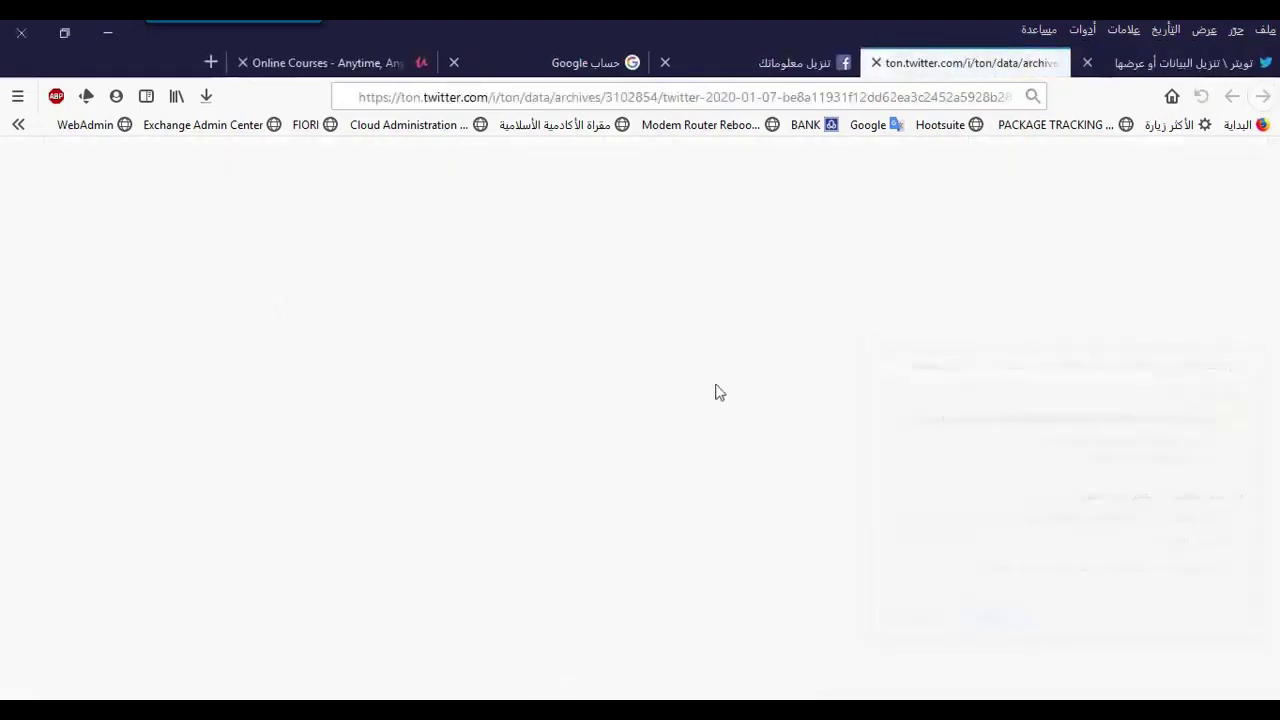
{"action": "left_click", "coordinate": [207, 98]}
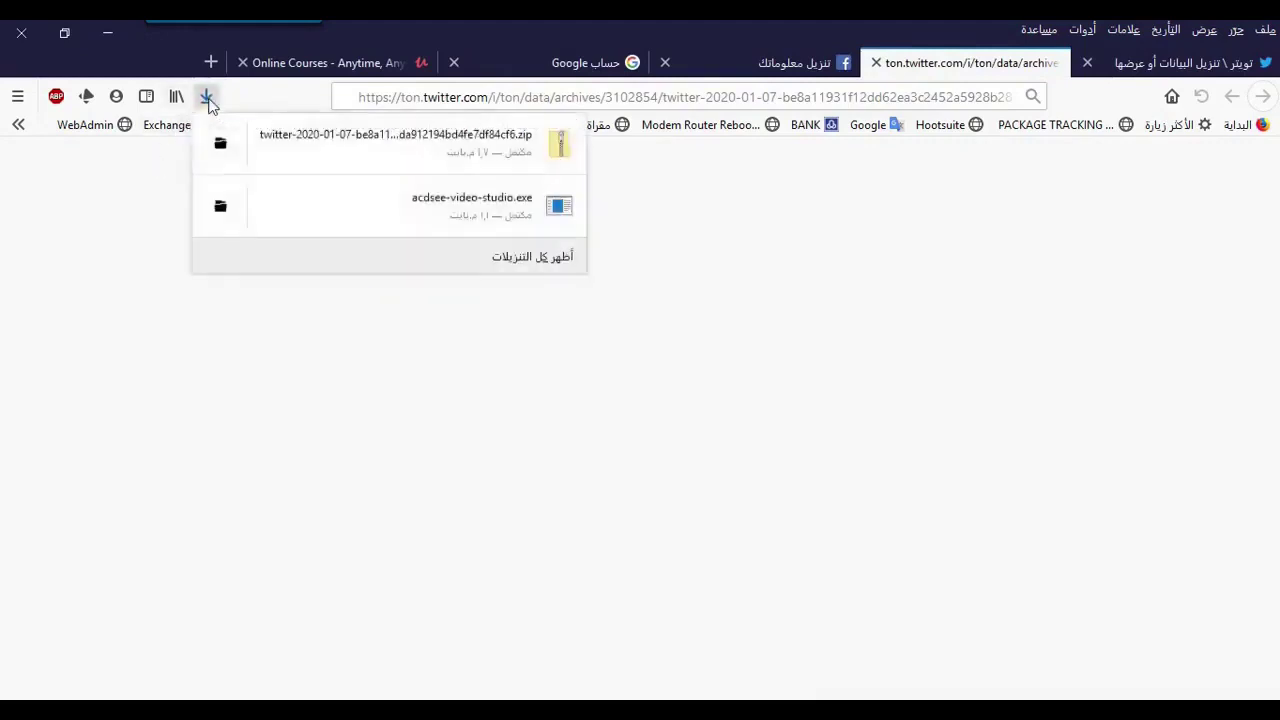
{"action": "left_click", "coordinate": [220, 143]}
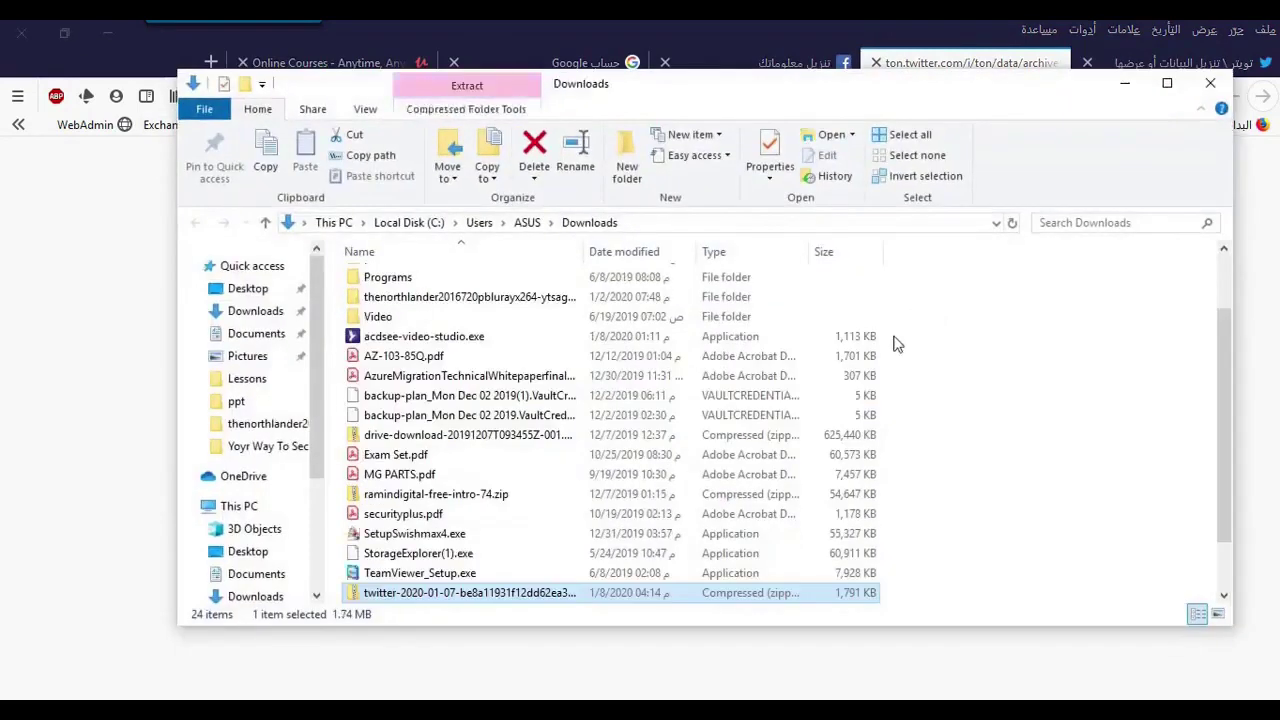
Extract the twitter zip into its own twitter-2020-01-07 folder and open it maximized.
{"action": "right_click", "coordinate": [452, 596]}
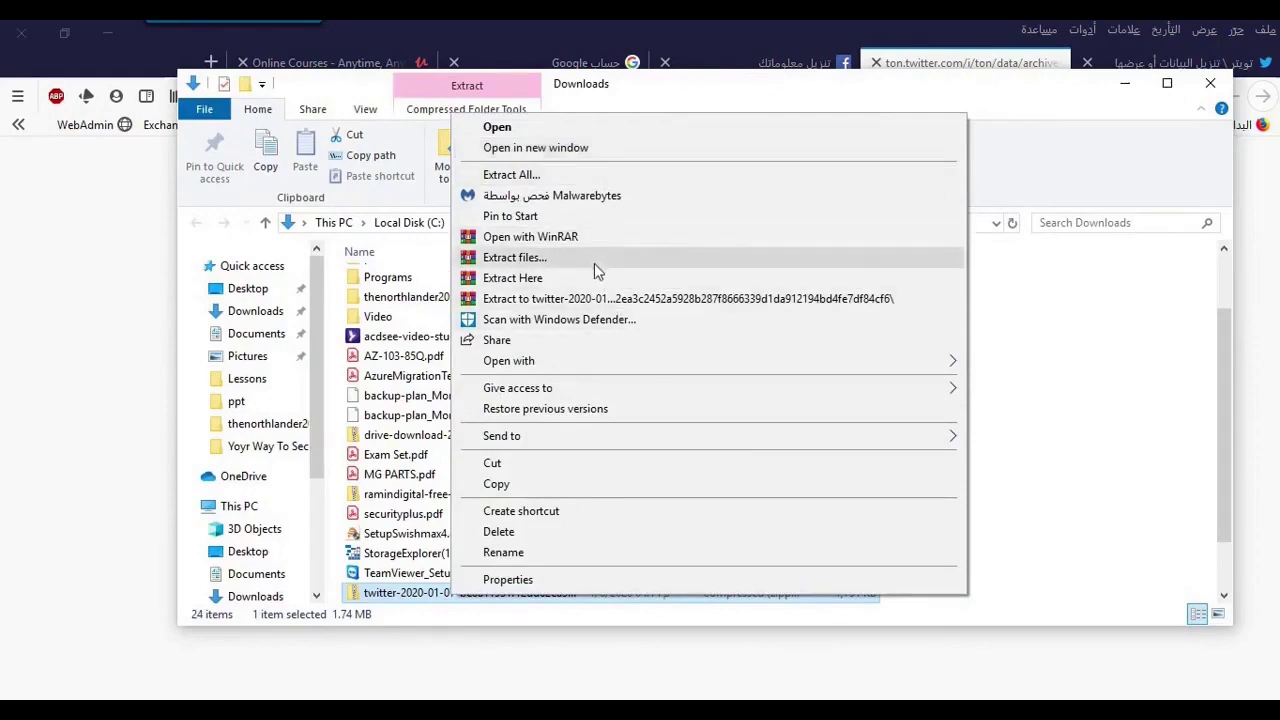
{"action": "left_click", "coordinate": [594, 298]}
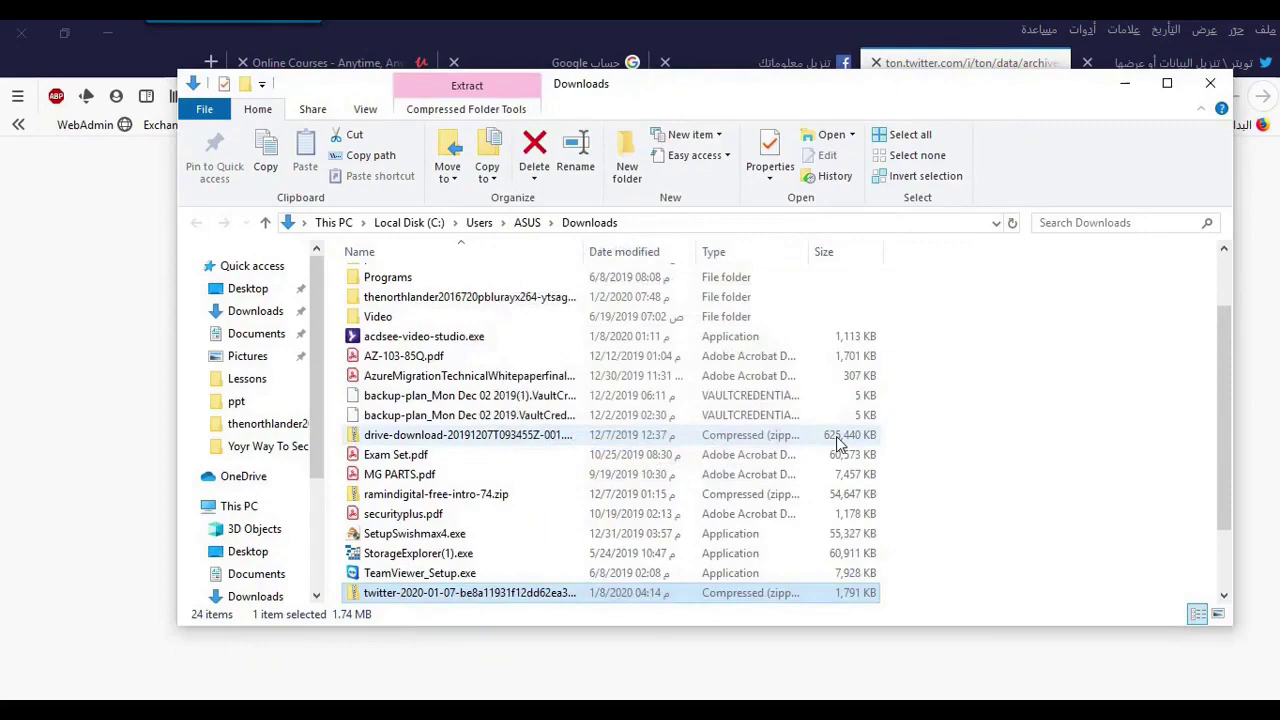
{"action": "double_click", "coordinate": [805, 388]}
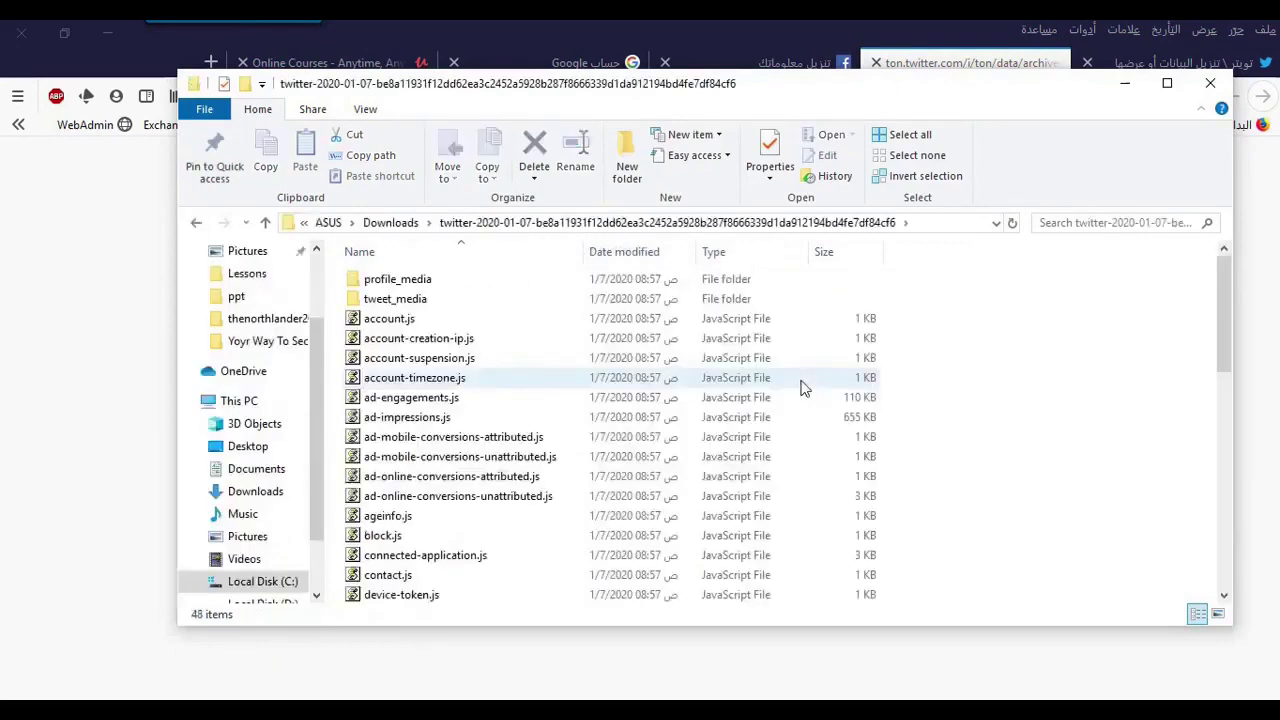
{"action": "left_click", "coordinate": [1167, 83]}
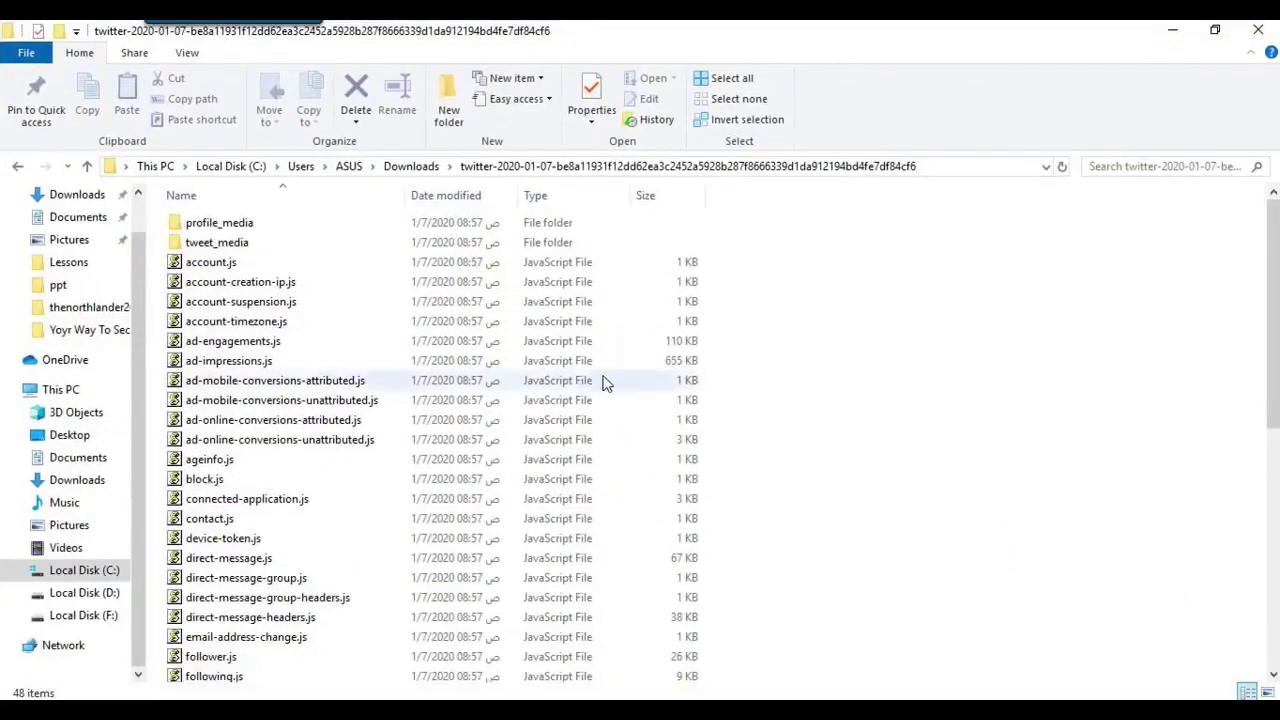
Browse the archive's 48 files and bring up the context menu for direct-message.js.
{"action": "scroll", "coordinate": [310, 300], "scroll_direction": "down", "scroll_amount": 8}
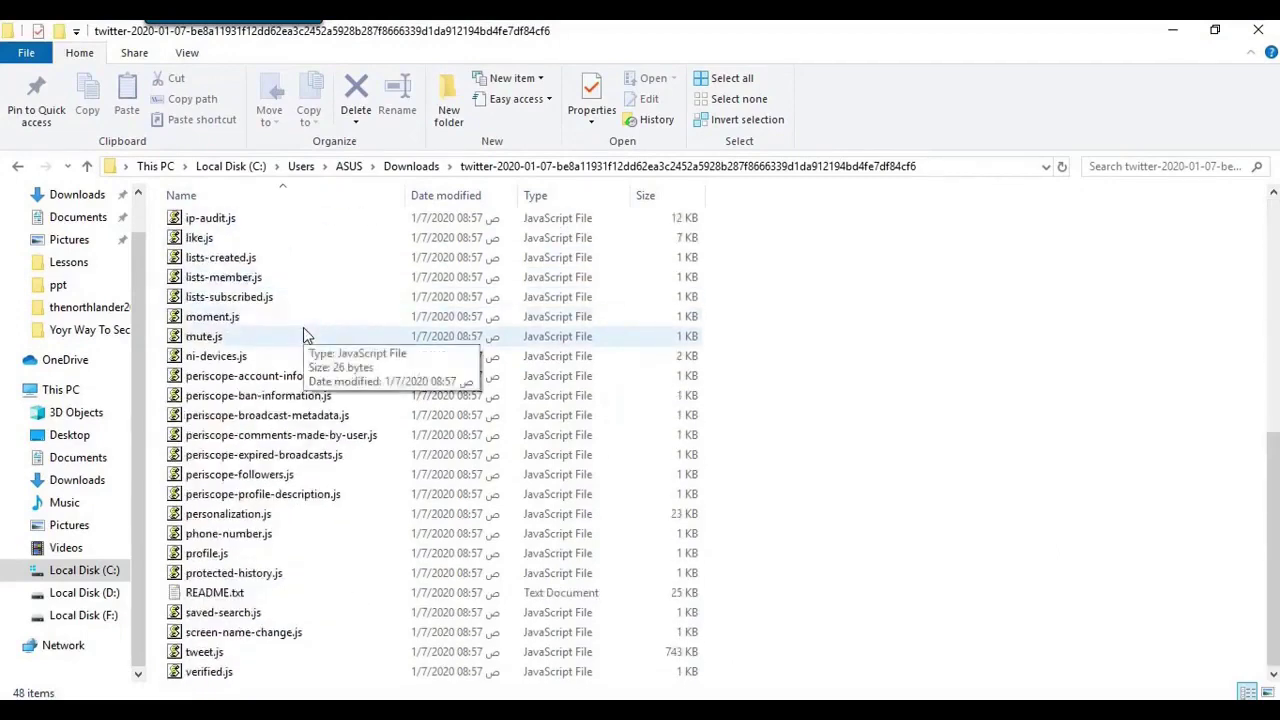
{"action": "scroll", "coordinate": [303, 330], "scroll_direction": "up", "scroll_amount": 1}
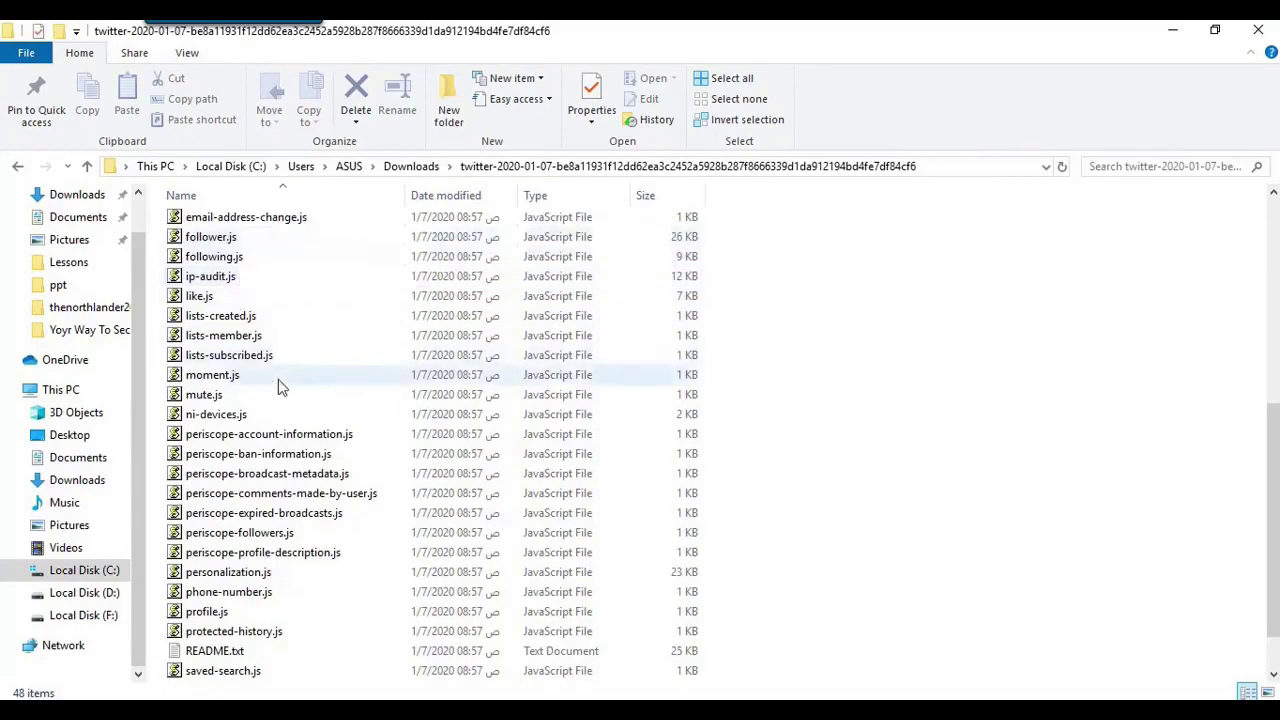
{"action": "scroll", "coordinate": [285, 385], "scroll_direction": "down", "scroll_amount": 1}
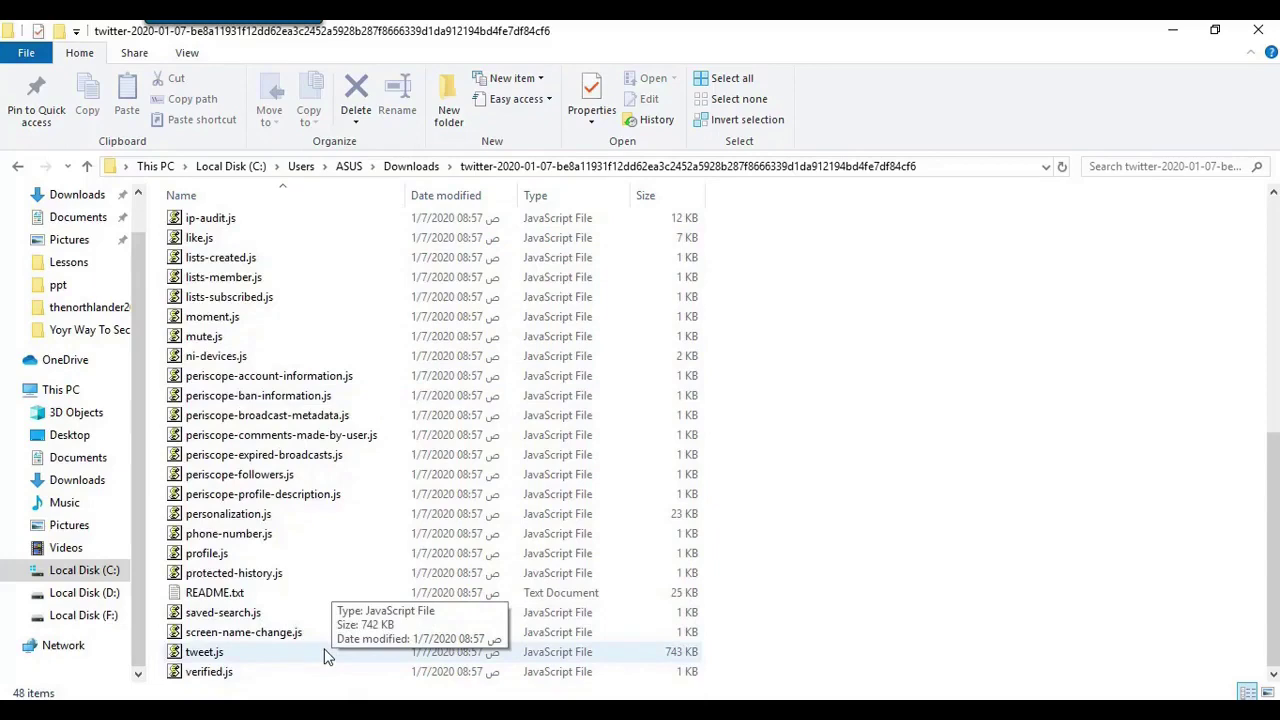
{"action": "scroll", "coordinate": [325, 655], "scroll_direction": "up", "scroll_amount": 8}
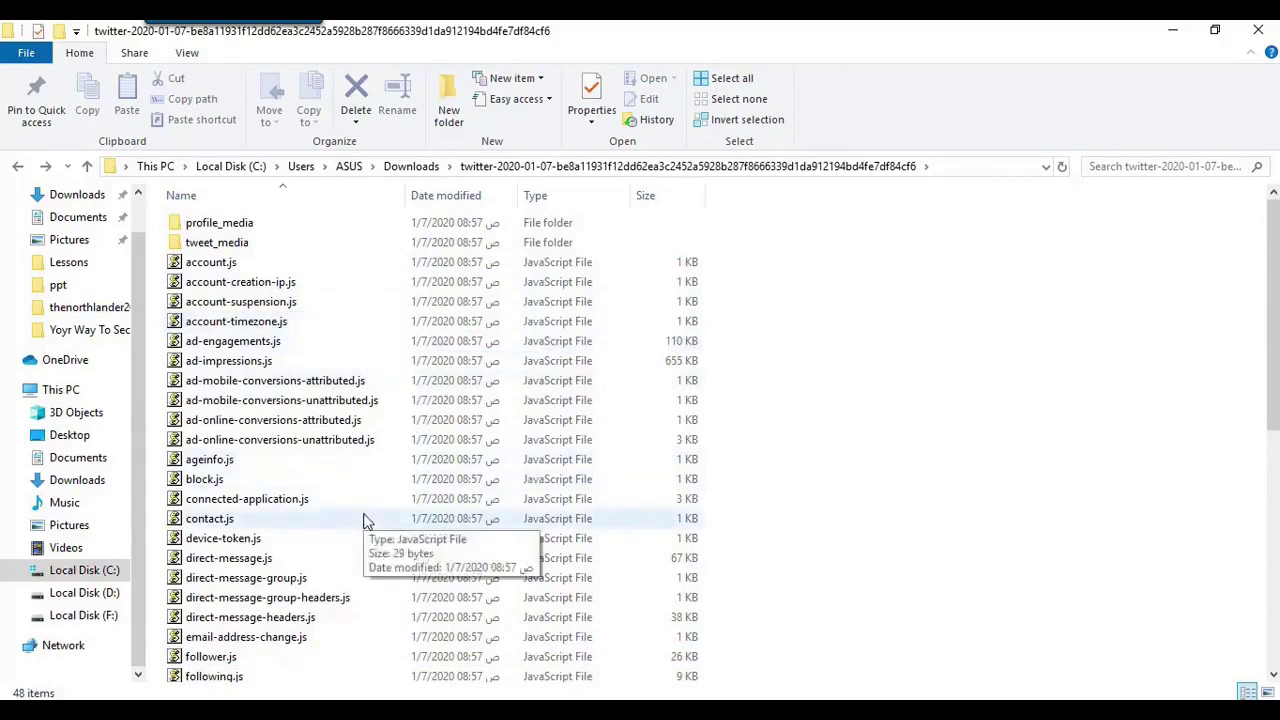
{"action": "right_click", "coordinate": [232, 563]}
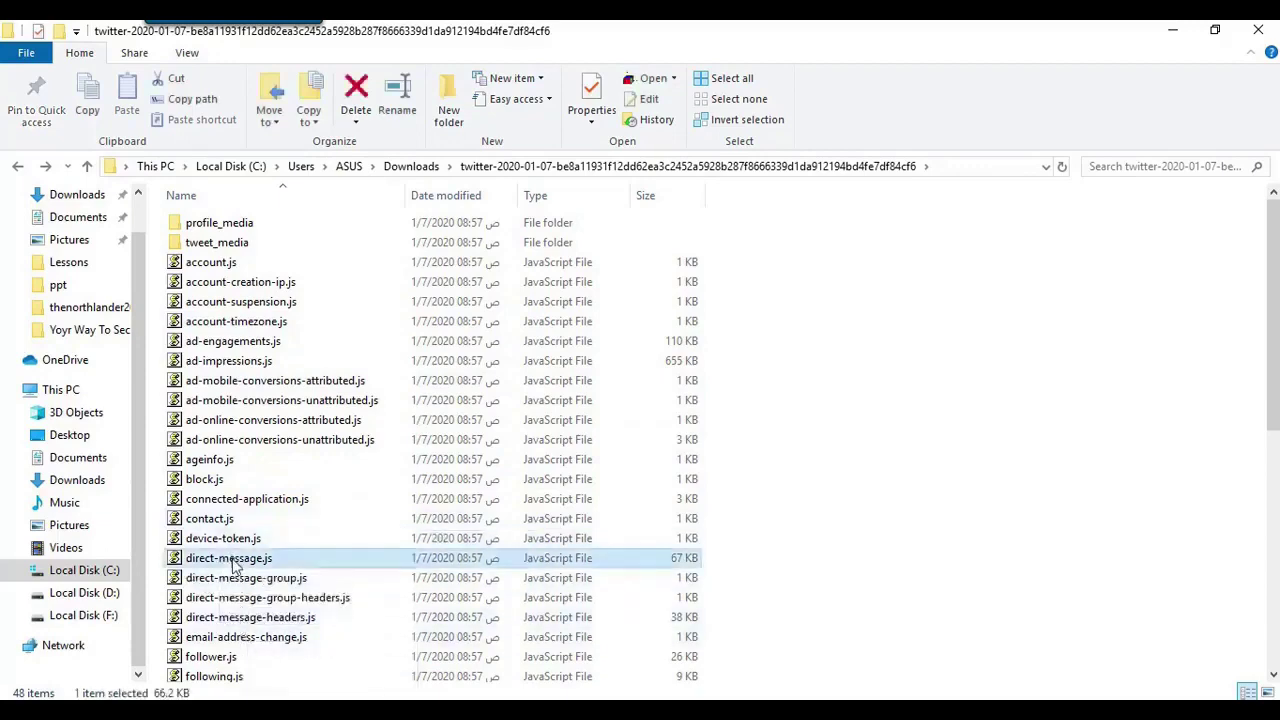
Dismiss the script host error and open direct-message.js with Notepad via Open with.
{"action": "left_click", "coordinate": [305, 98]}
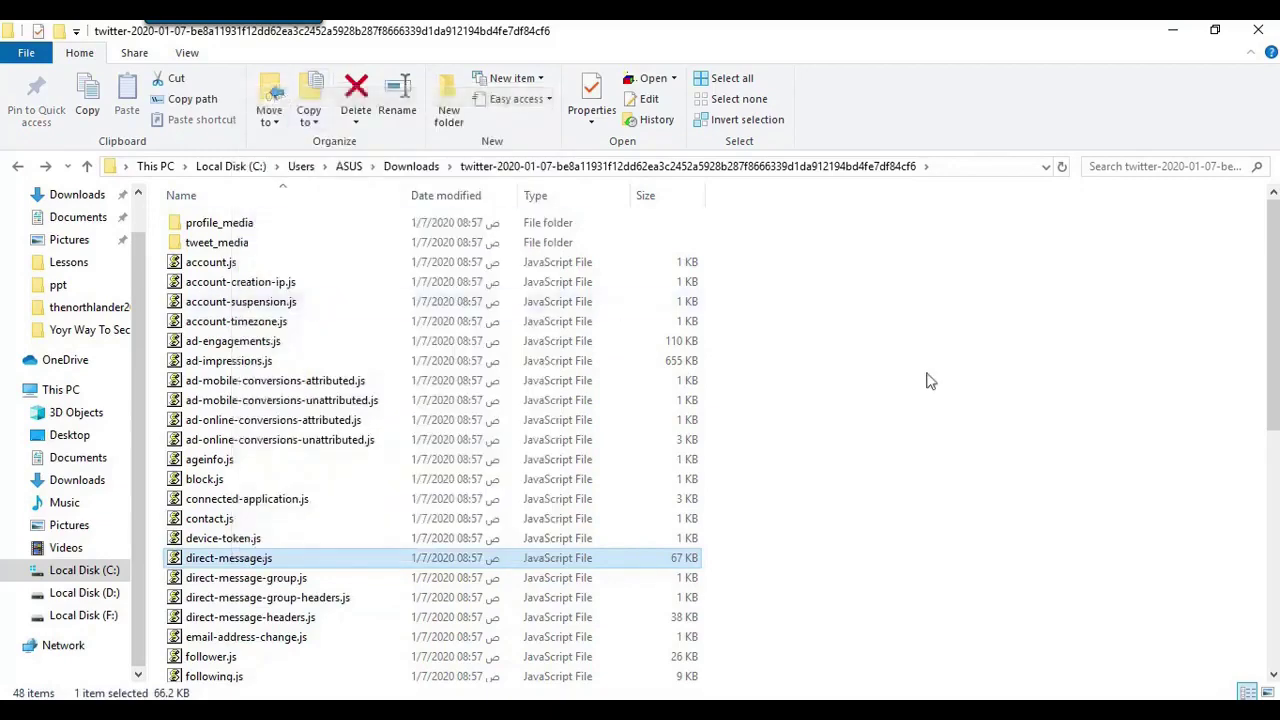
{"action": "left_click", "coordinate": [506, 482]}
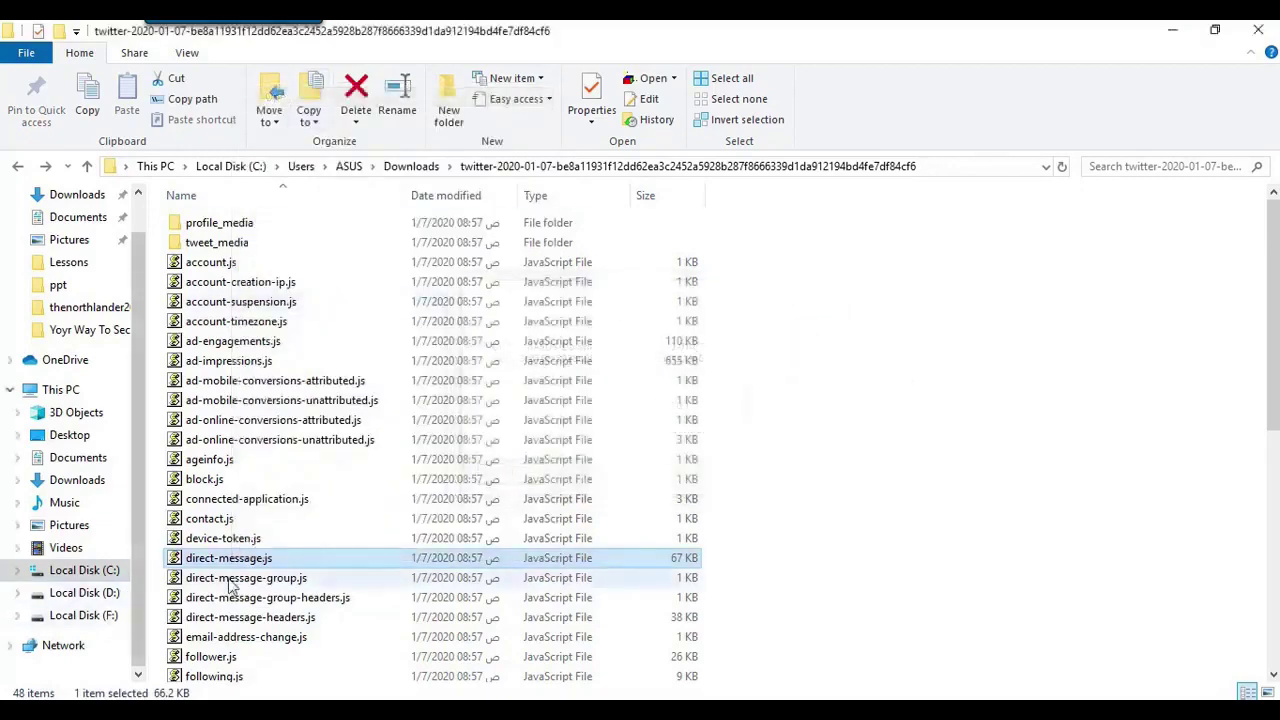
{"action": "right_click", "coordinate": [236, 562]}
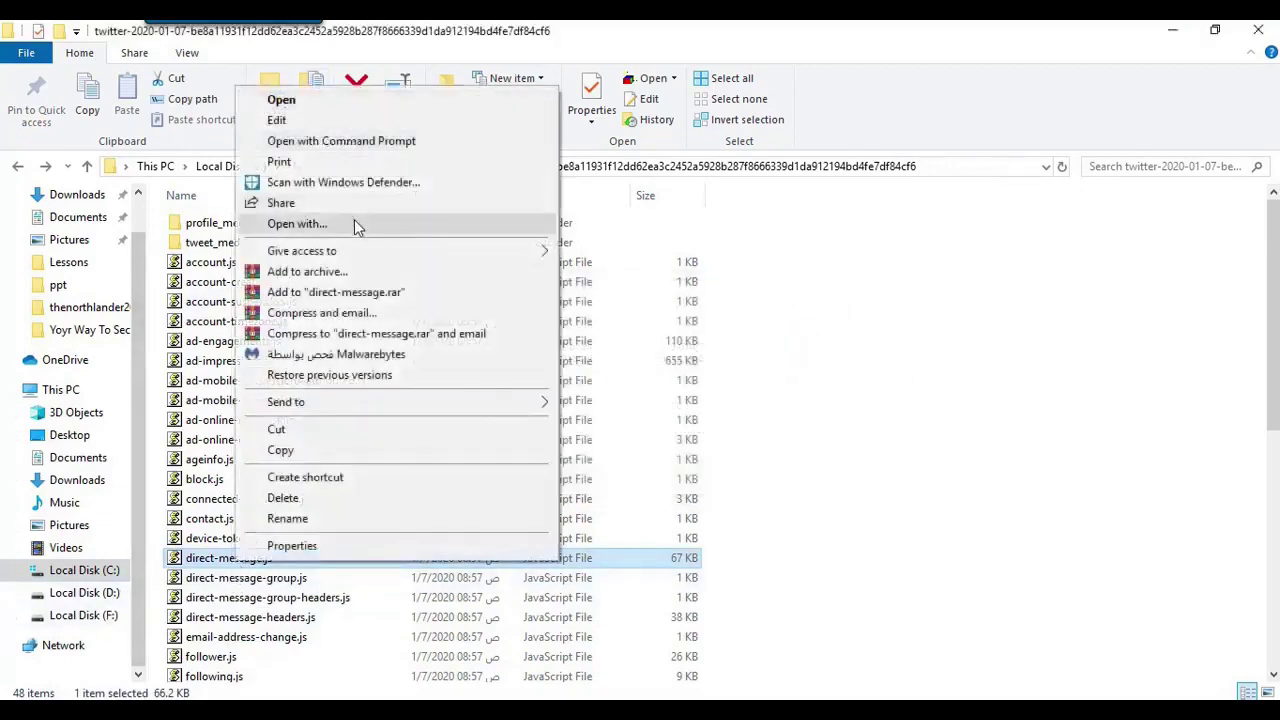
{"action": "left_click", "coordinate": [354, 221]}
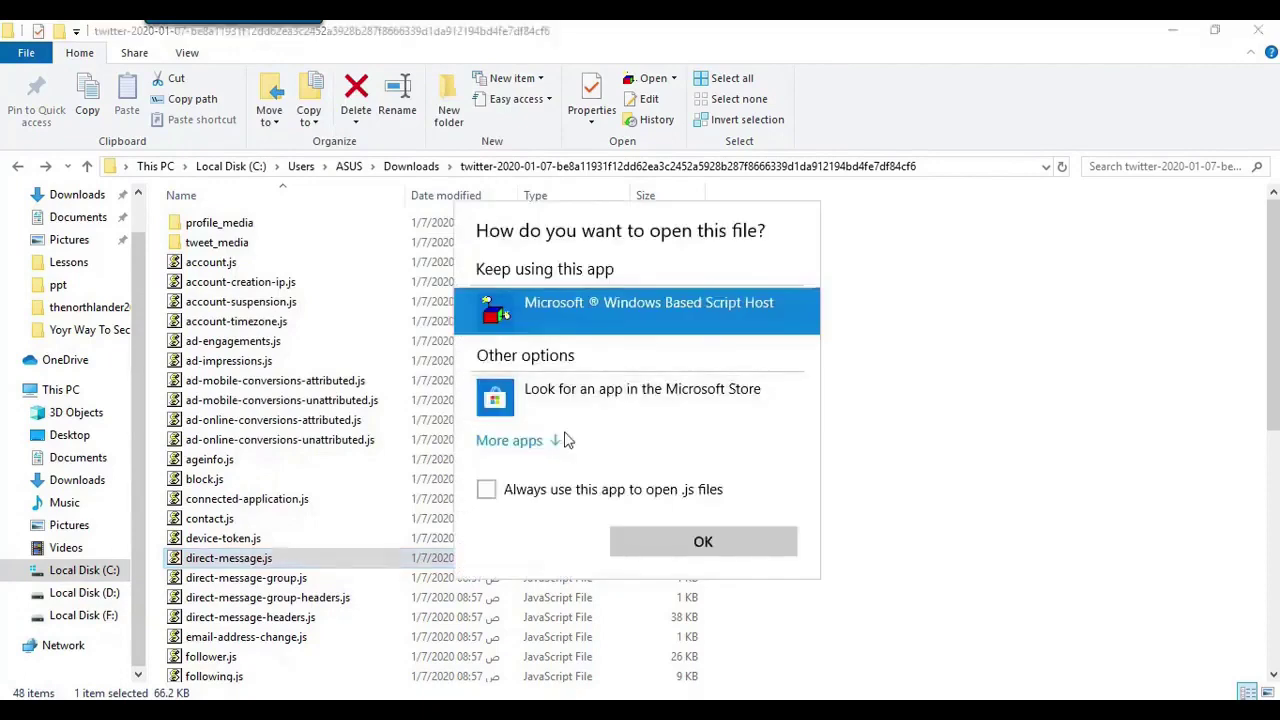
{"action": "left_click", "coordinate": [512, 440]}
{"action": "scroll", "coordinate": [600, 500], "scroll_direction": "down", "scroll_amount": 2}
{"action": "left_click", "coordinate": [608, 505]}
{"action": "left_click", "coordinate": [725, 664]}
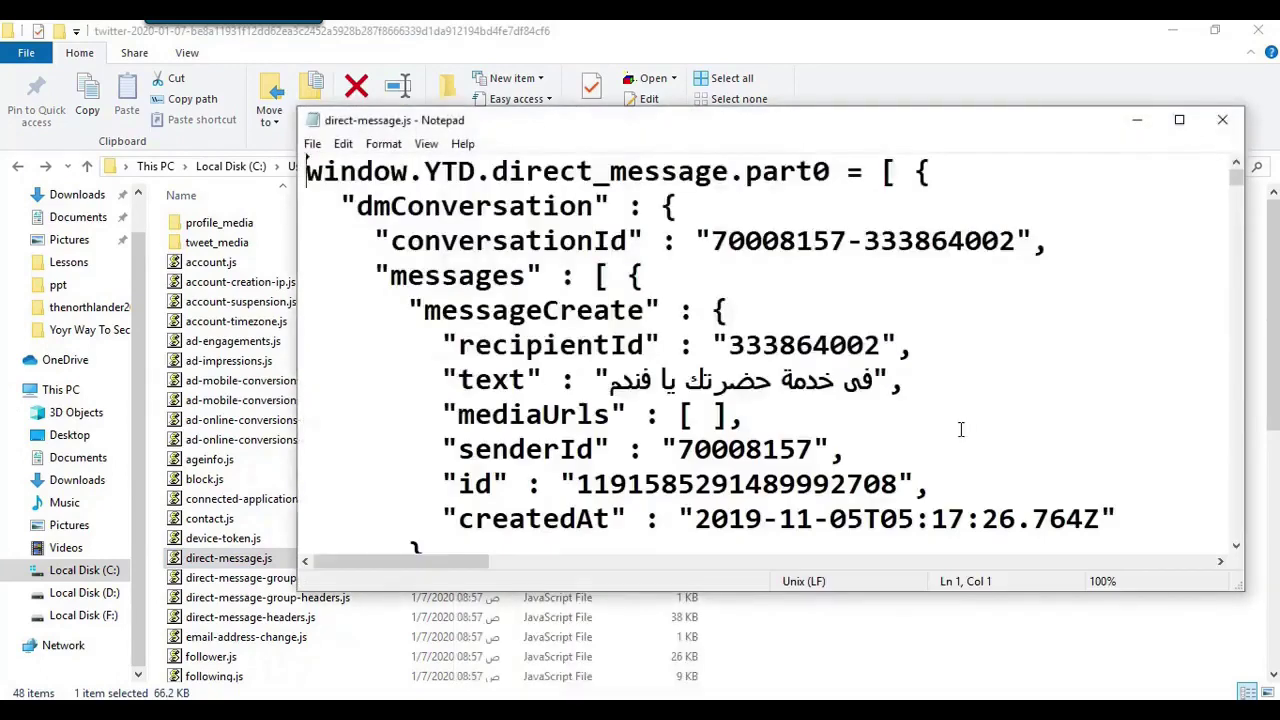
Maximize Notepad, read direct-message.js to the end and back, then close Notepad.
{"action": "left_click", "coordinate": [1179, 119]}
{"action": "scroll", "coordinate": [666, 293], "scroll_direction": "down", "scroll_amount": 2}
{"action": "scroll", "coordinate": [676, 323], "scroll_direction": "up", "scroll_amount": 2}
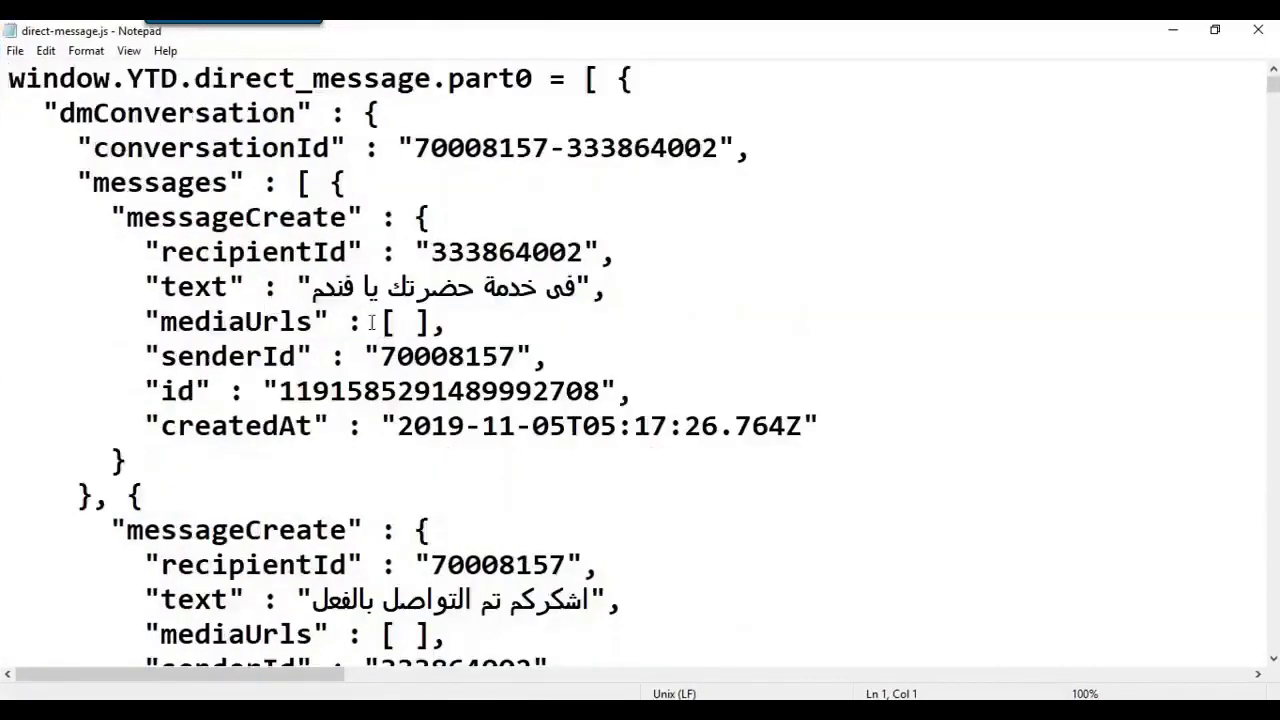
{"action": "scroll", "coordinate": [525, 284], "scroll_direction": "down", "scroll_amount": 2}
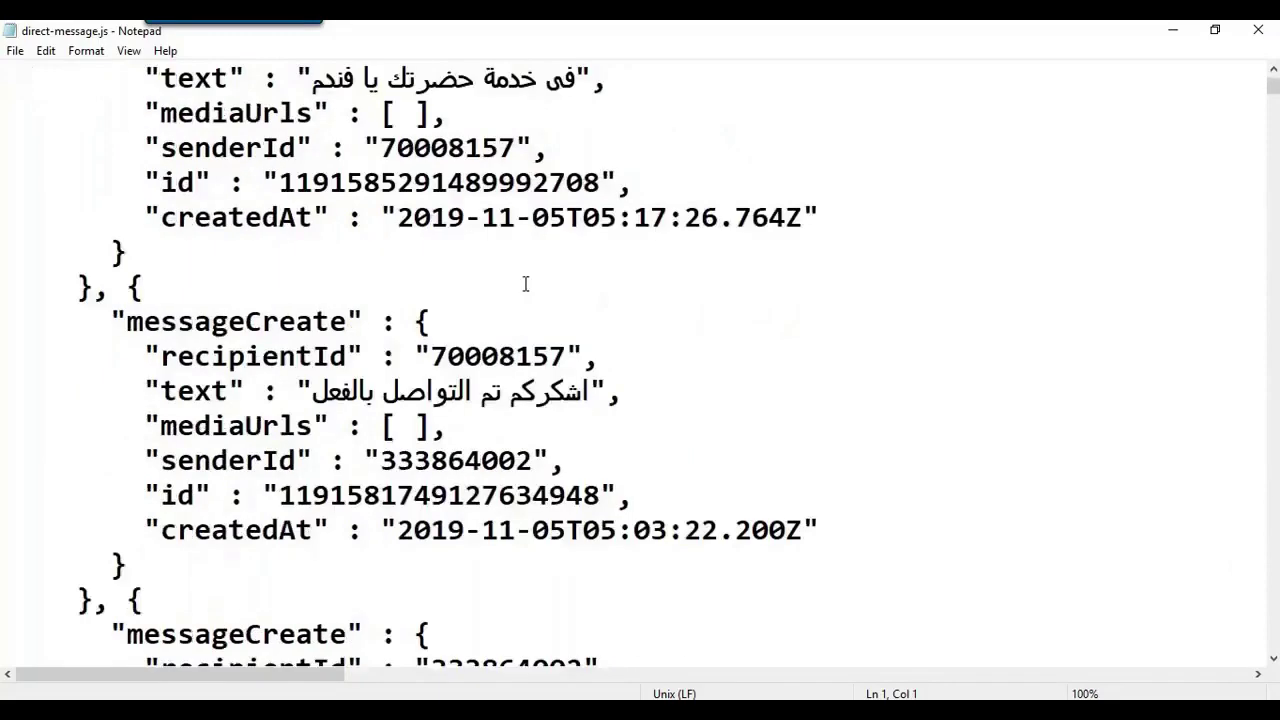
{"action": "scroll", "coordinate": [525, 284], "scroll_direction": "down", "scroll_amount": 5}
{"action": "left_click_drag", "start_coordinate": [1272, 95], "coordinate": [1272, 645]}
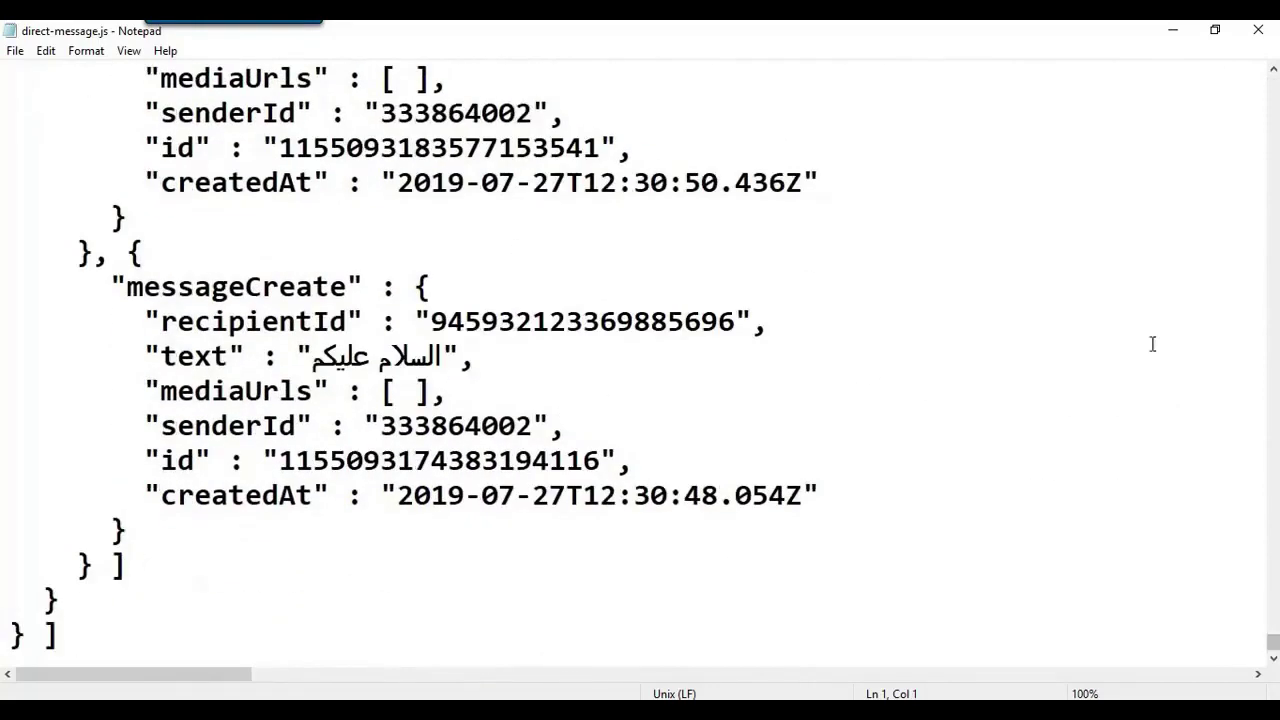
{"action": "scroll", "coordinate": [1083, 297], "scroll_direction": "up", "scroll_amount": 3}
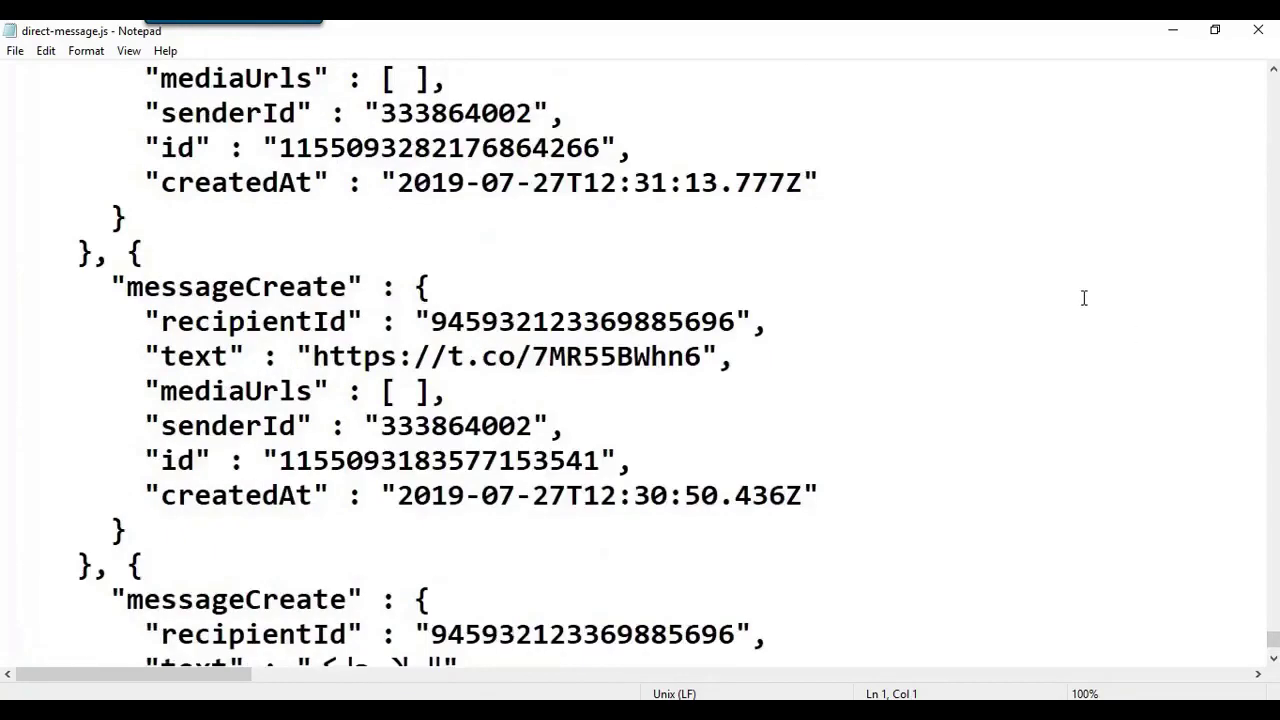
{"action": "scroll", "coordinate": [1083, 297], "scroll_direction": "up", "scroll_amount": 4}
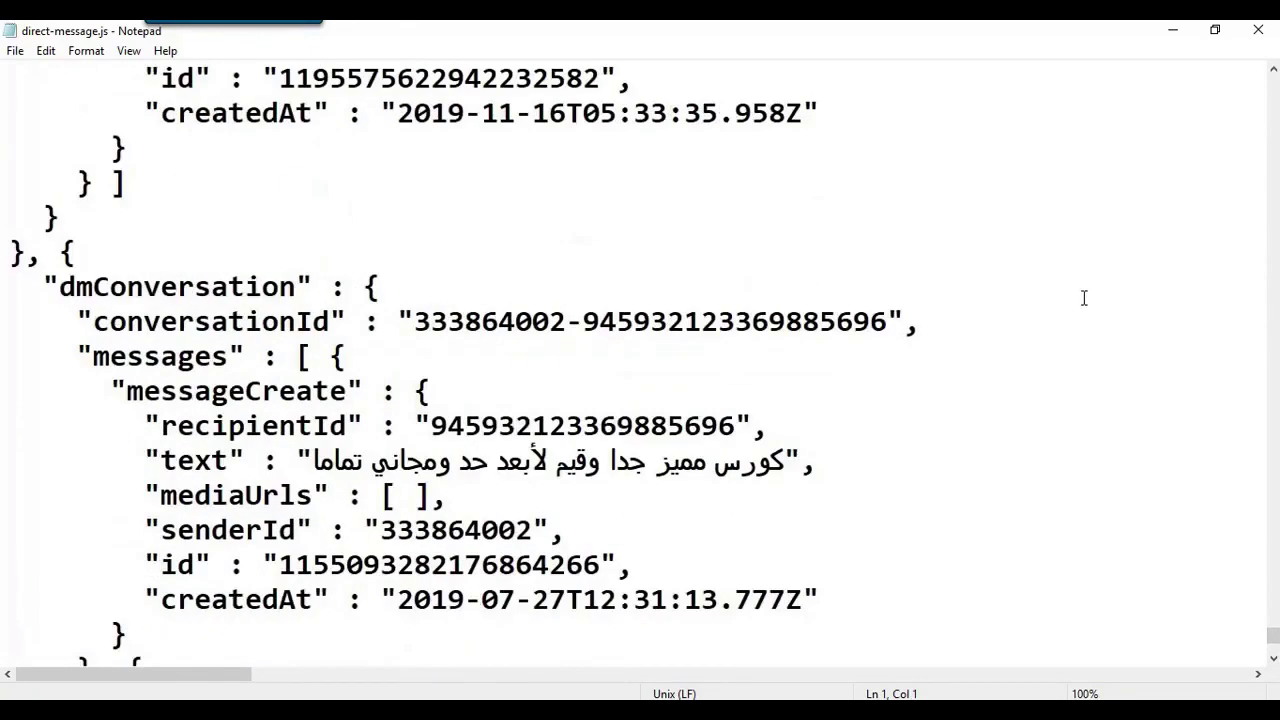
{"action": "scroll", "coordinate": [1083, 297], "scroll_direction": "up", "scroll_amount": 1}
{"action": "scroll", "coordinate": [1083, 297], "scroll_direction": "up", "scroll_amount": 1}
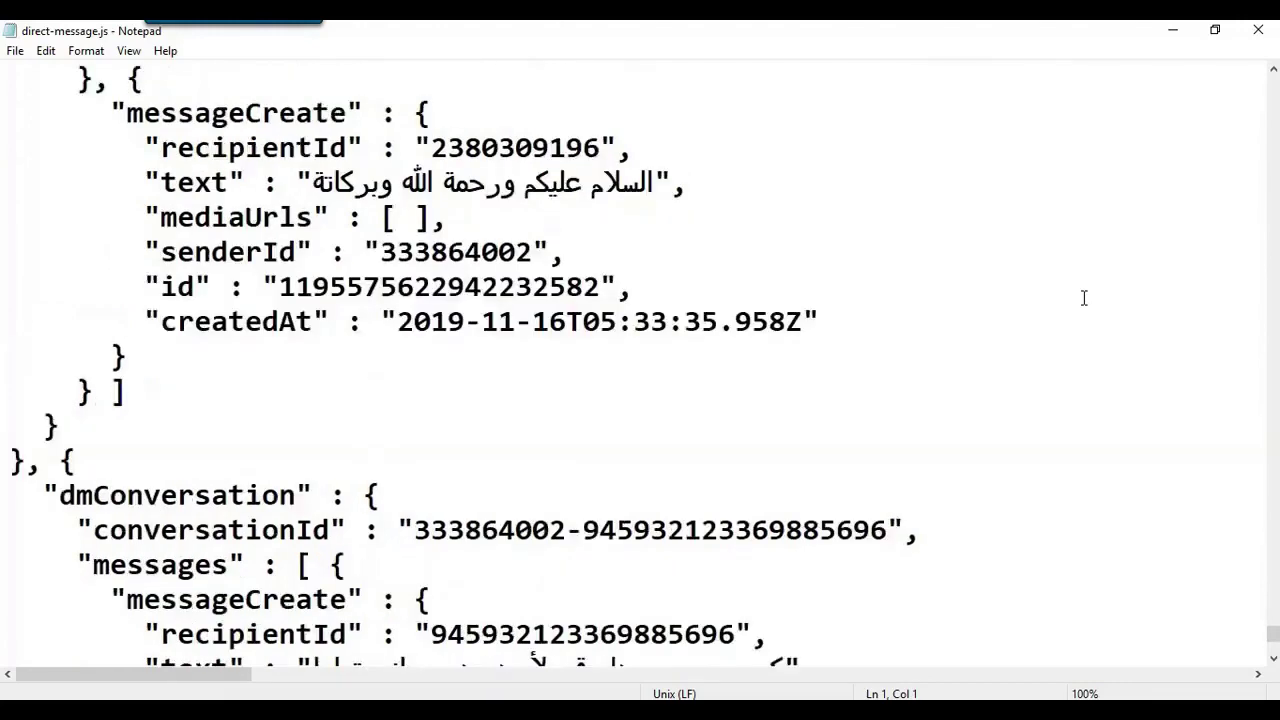
{"action": "scroll", "coordinate": [1083, 297], "scroll_direction": "up", "scroll_amount": 1}
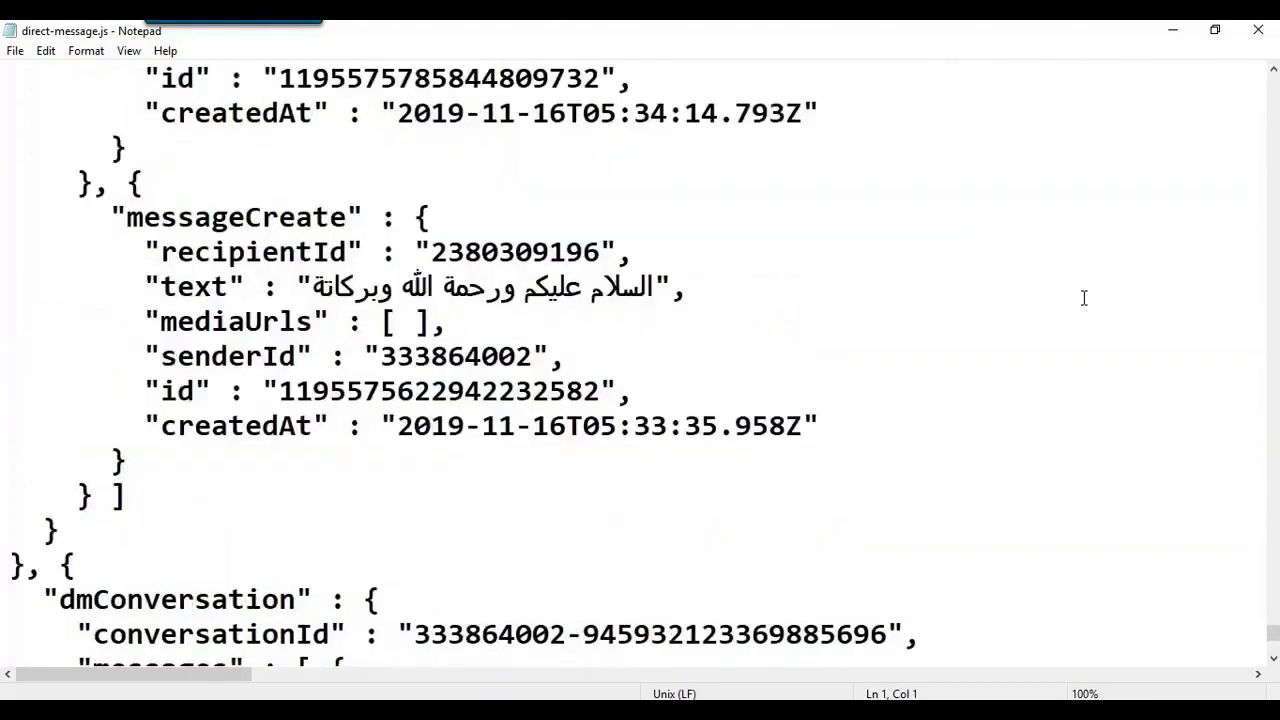
{"action": "scroll", "coordinate": [1083, 297], "scroll_direction": "up", "scroll_amount": 3}
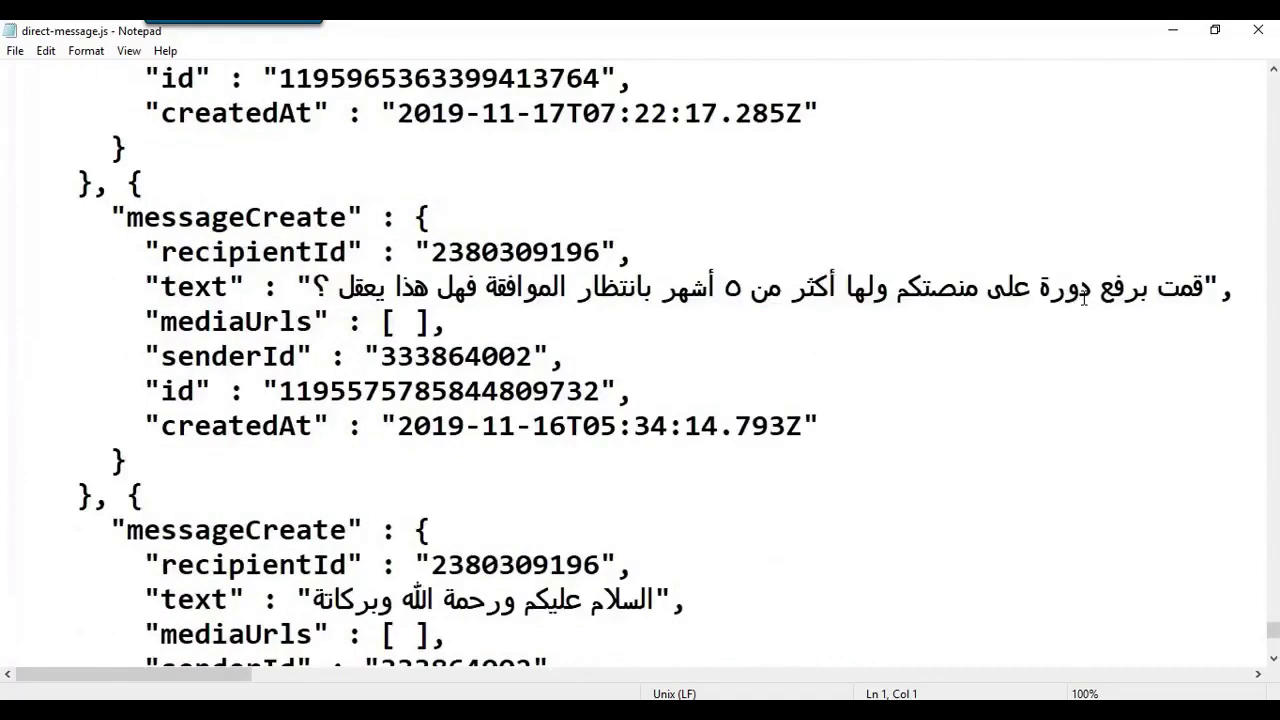
{"action": "scroll", "coordinate": [1083, 297], "scroll_direction": "up", "scroll_amount": 2}
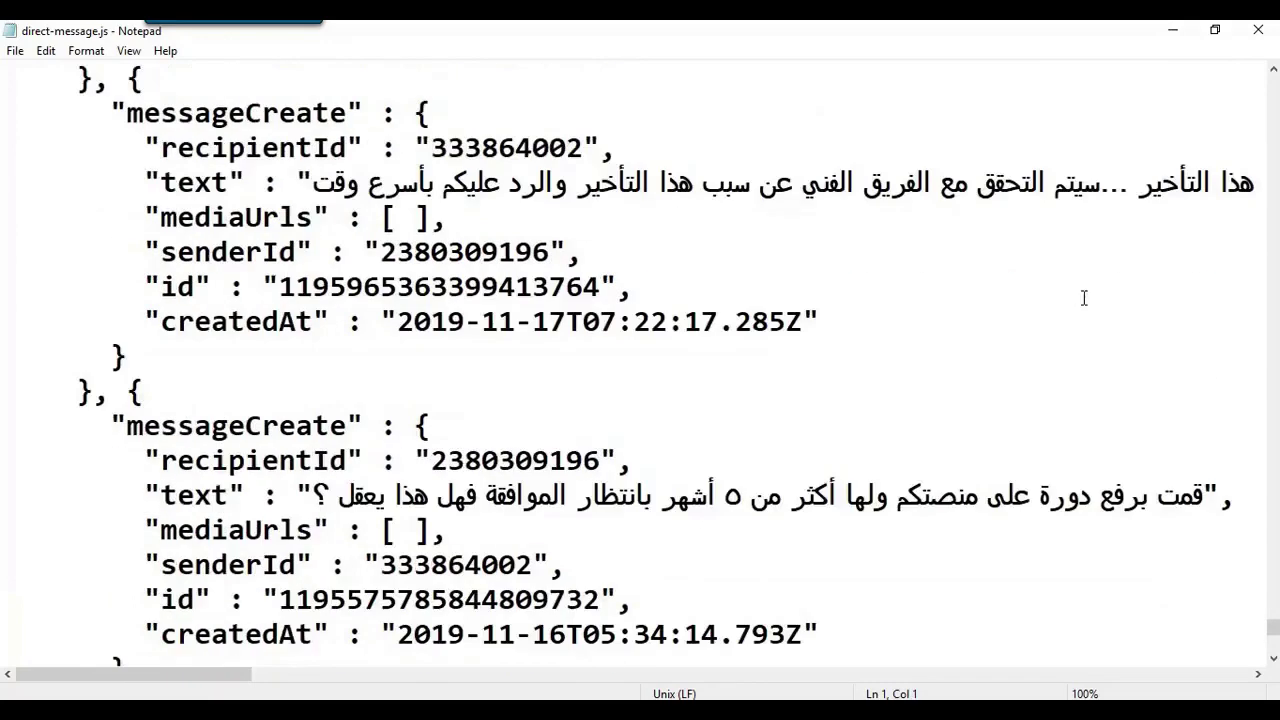
{"action": "scroll", "coordinate": [1083, 297], "scroll_direction": "up", "scroll_amount": 3}
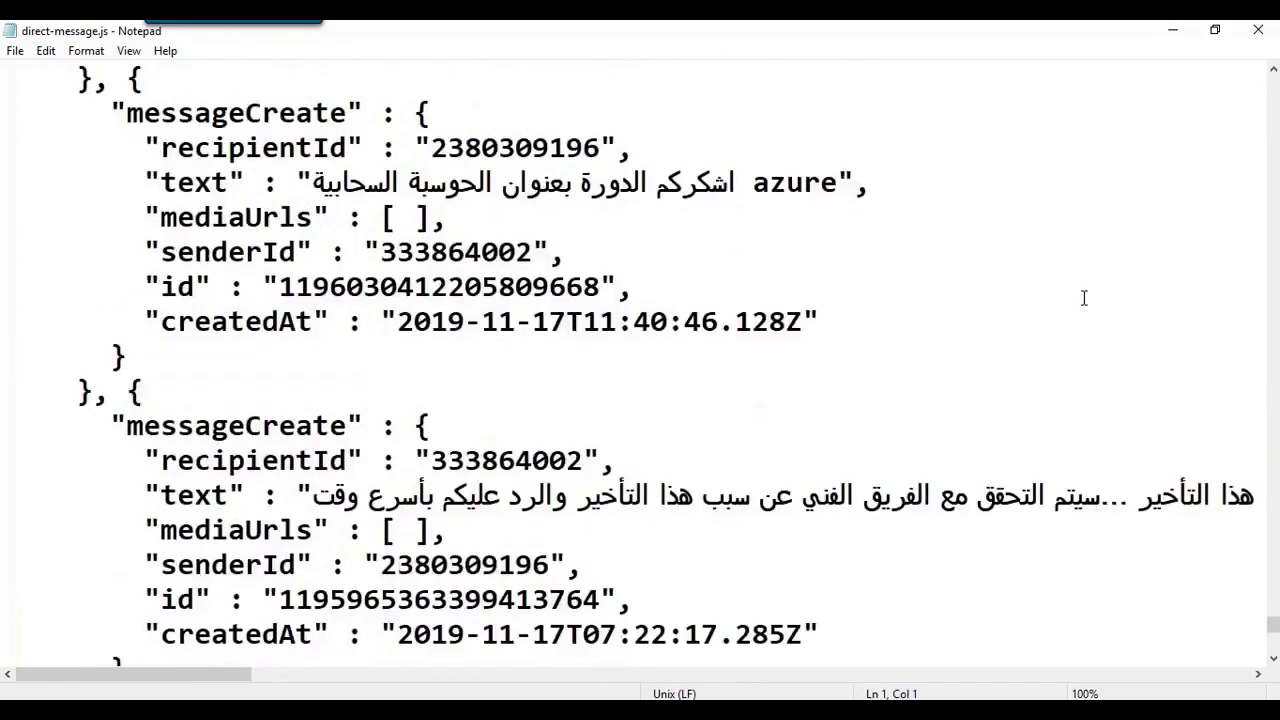
{"action": "left_click", "coordinate": [1258, 30]}
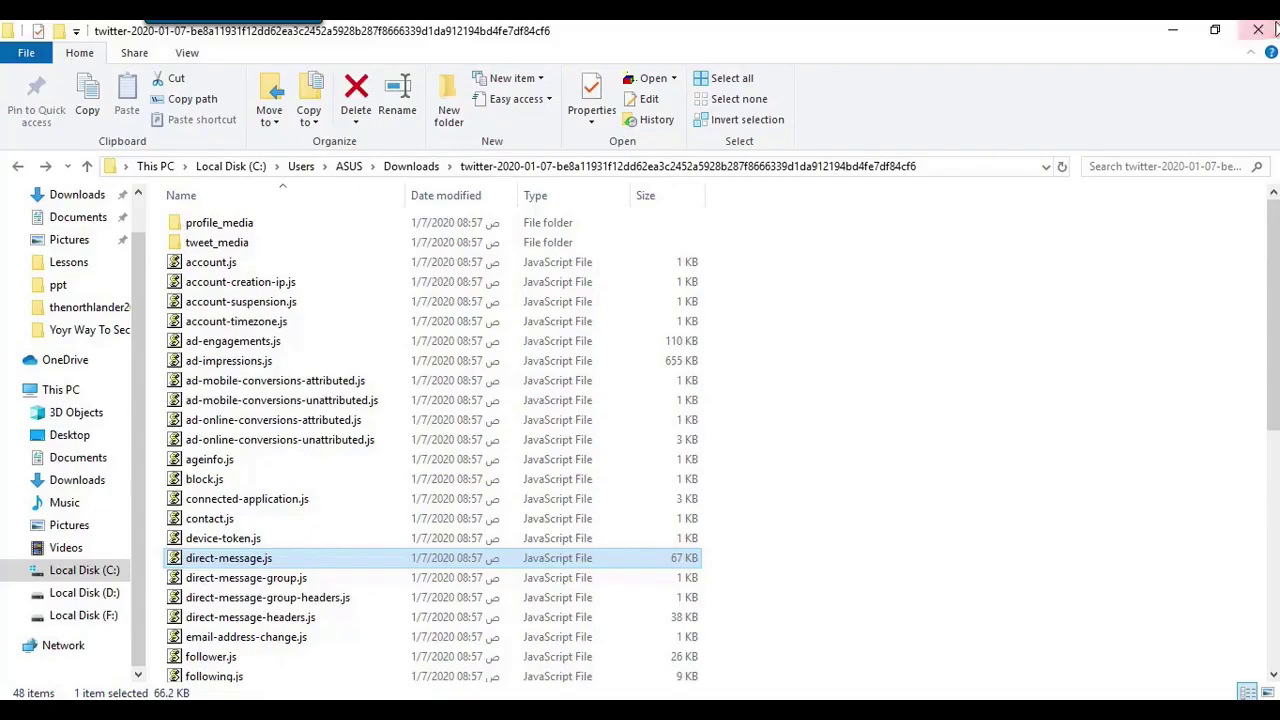
Close the twitter-2020-01-07 folder window to return to the Windows desktop.
{"action": "left_click", "coordinate": [1258, 30]}
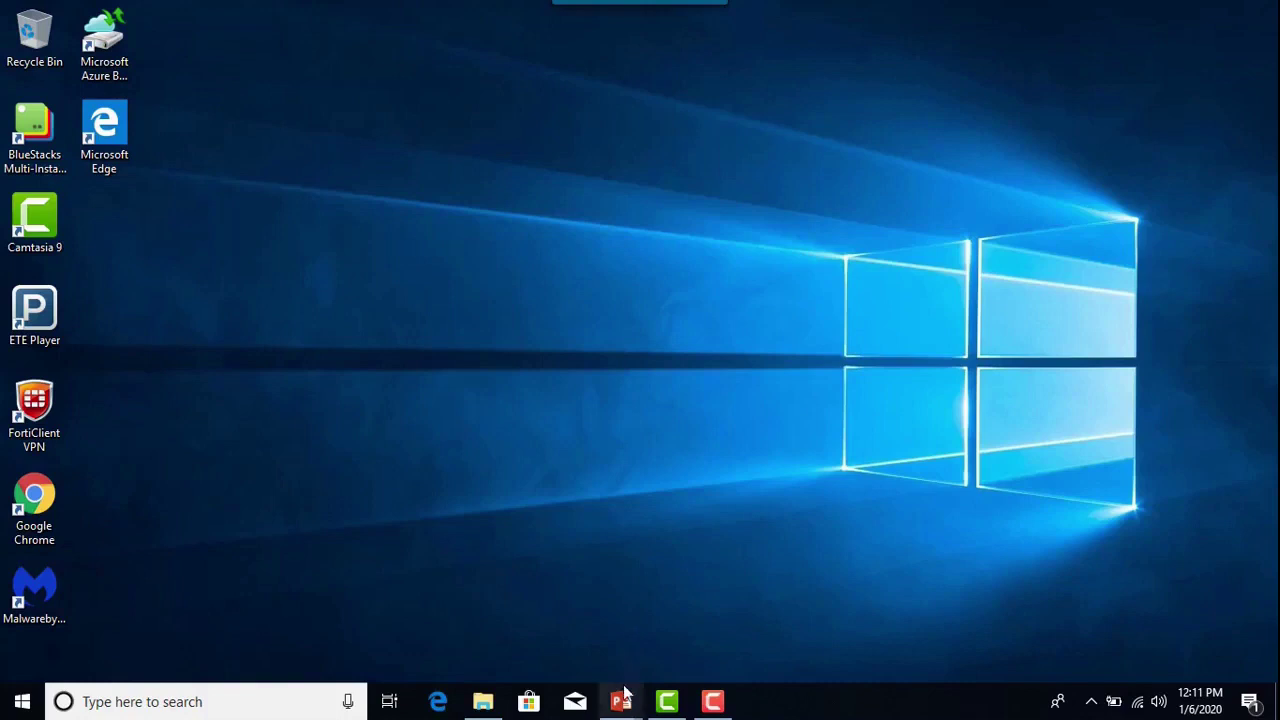
{"action": "mouse_move", "coordinate": [622, 705]}
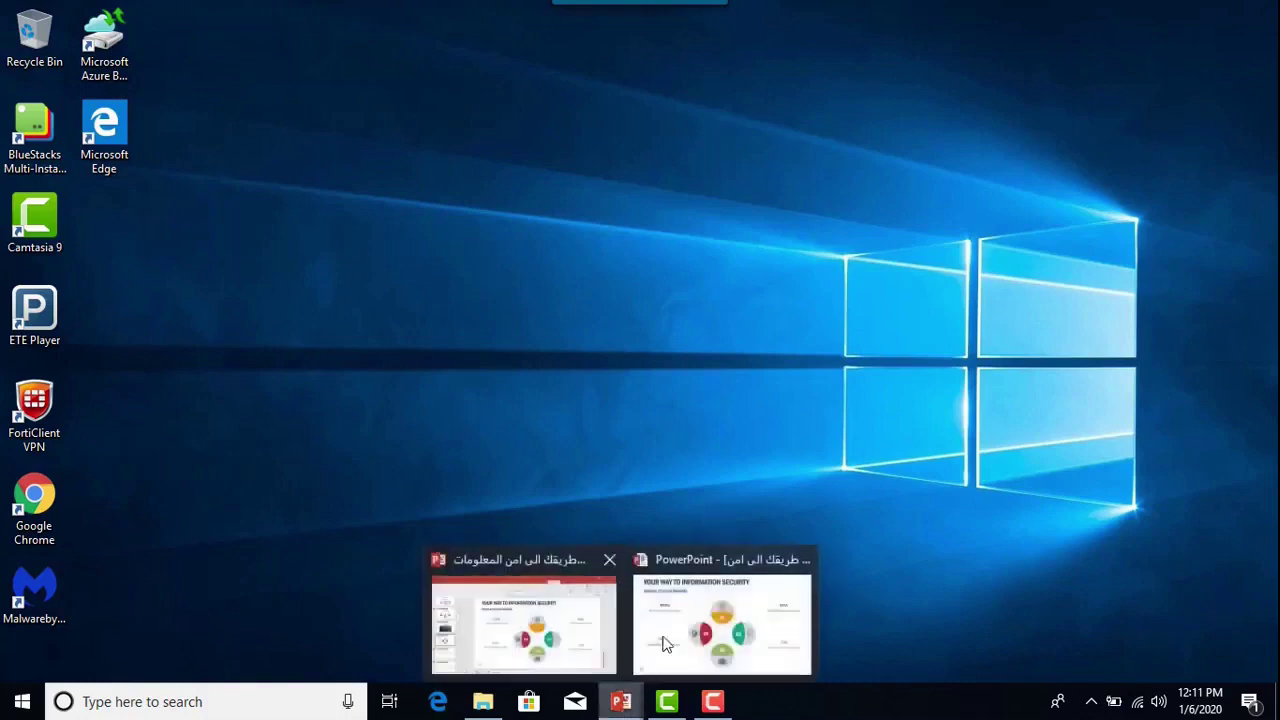
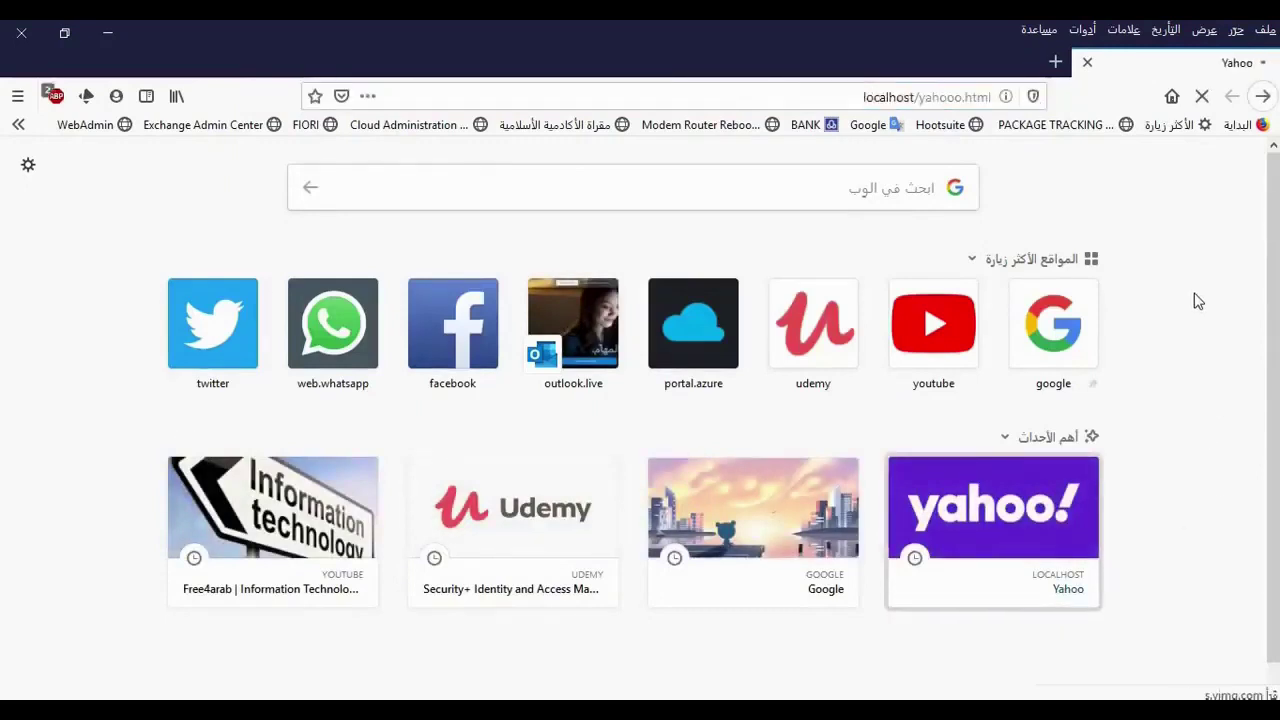
Scroll through the Arabic news articles on localhost/yahoo.html, then open a new blank tab.
{"action": "scroll", "coordinate": [1205, 300], "scroll_direction": "down", "scroll_amount": 5}
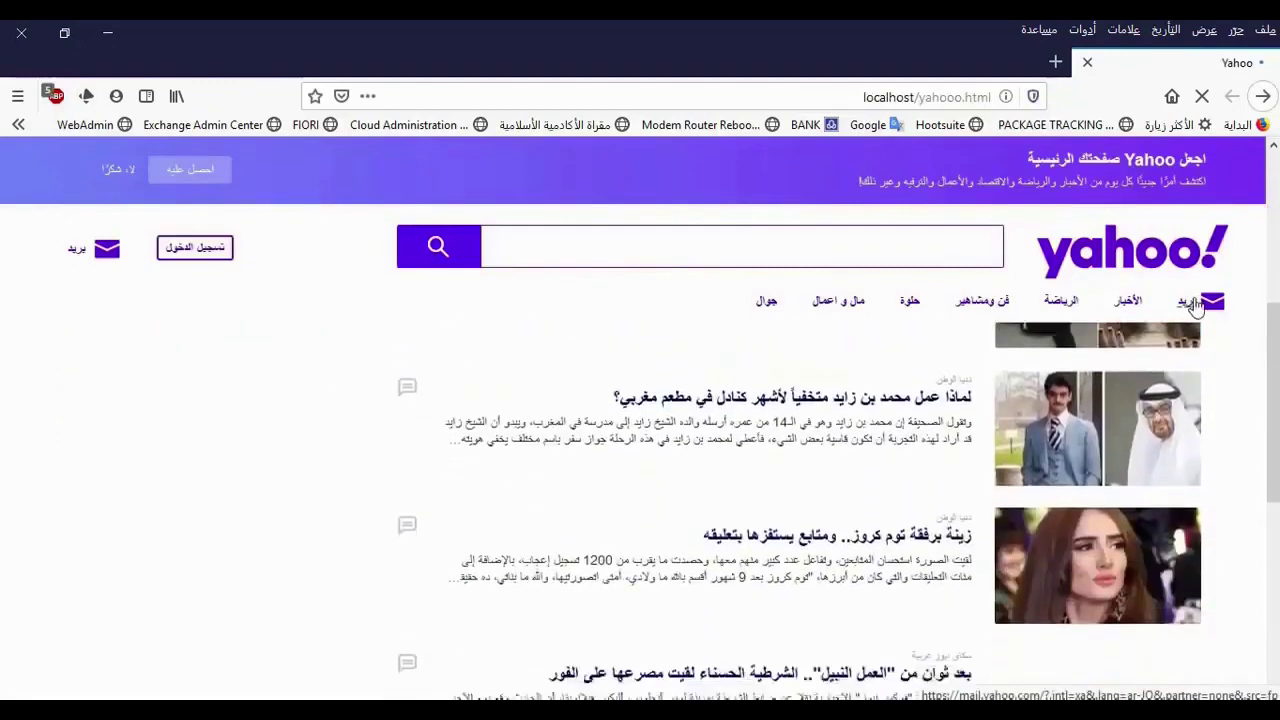
{"action": "scroll", "coordinate": [1238, 452], "scroll_direction": "down", "scroll_amount": 3}
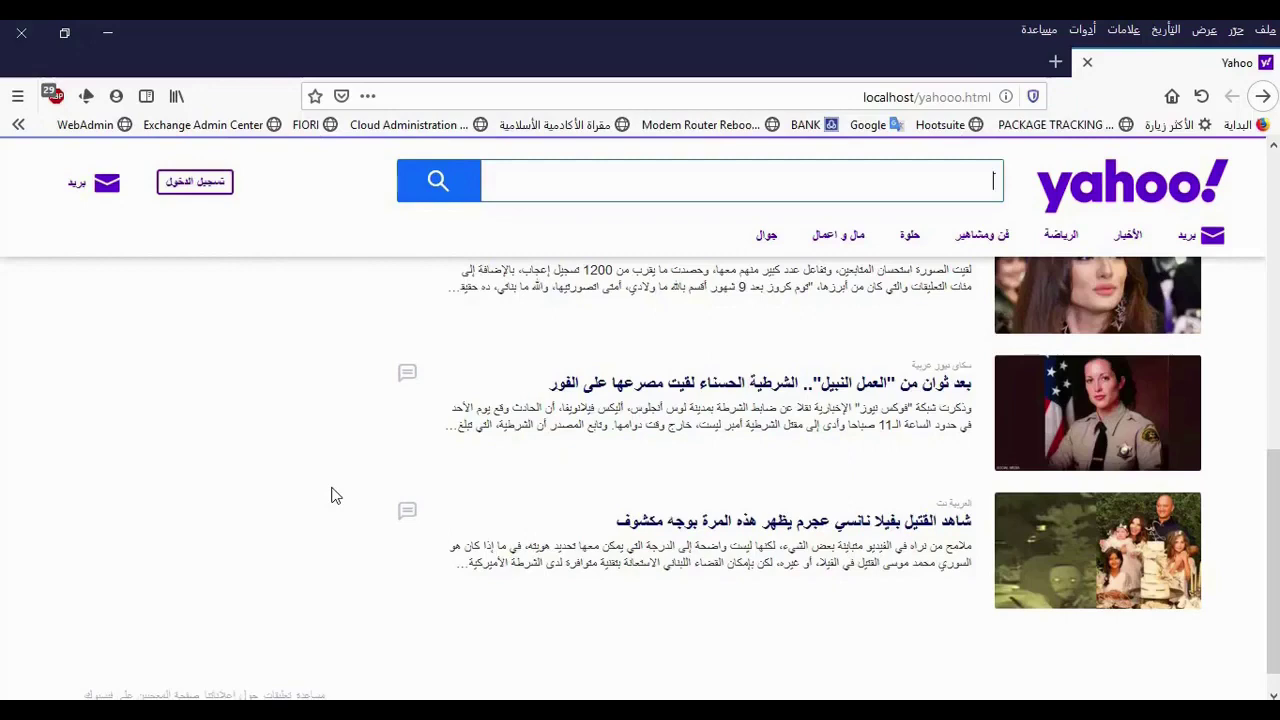
{"action": "left_click", "coordinate": [1055, 62]}
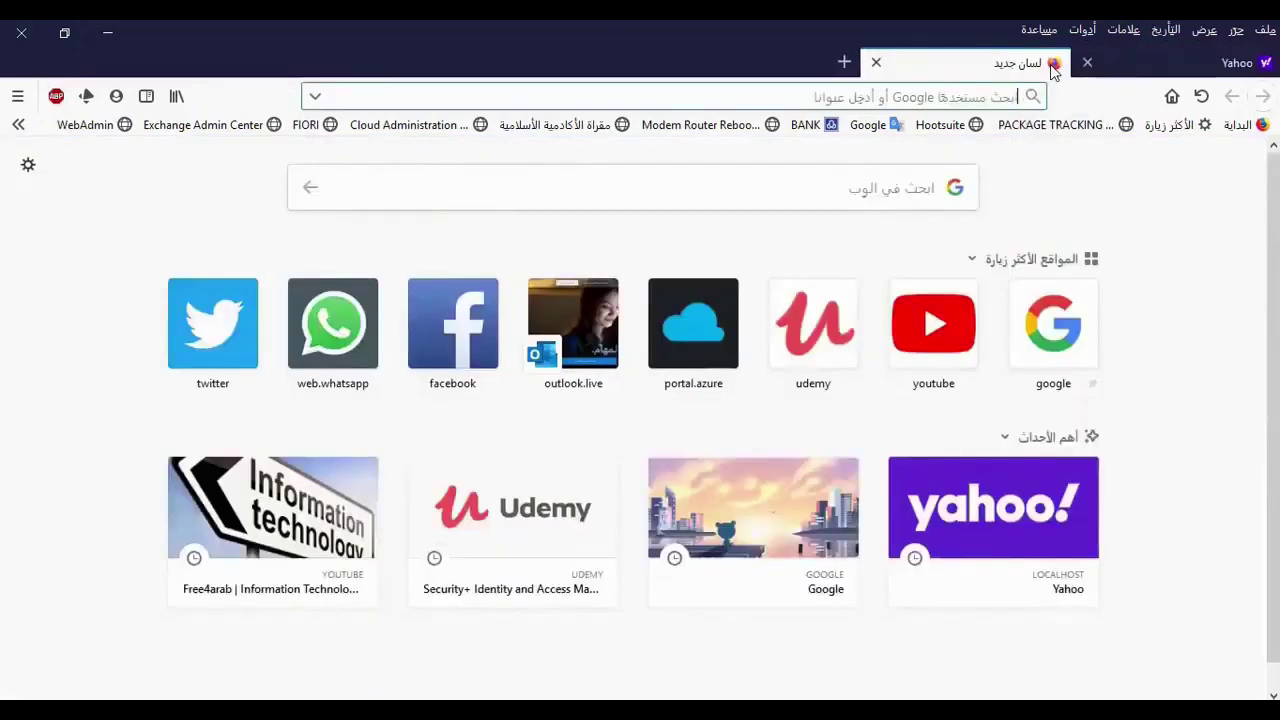
Load localhost in the new tab to bring up the Microsoft account sign-in page.
{"action": "type", "text": "localho"}
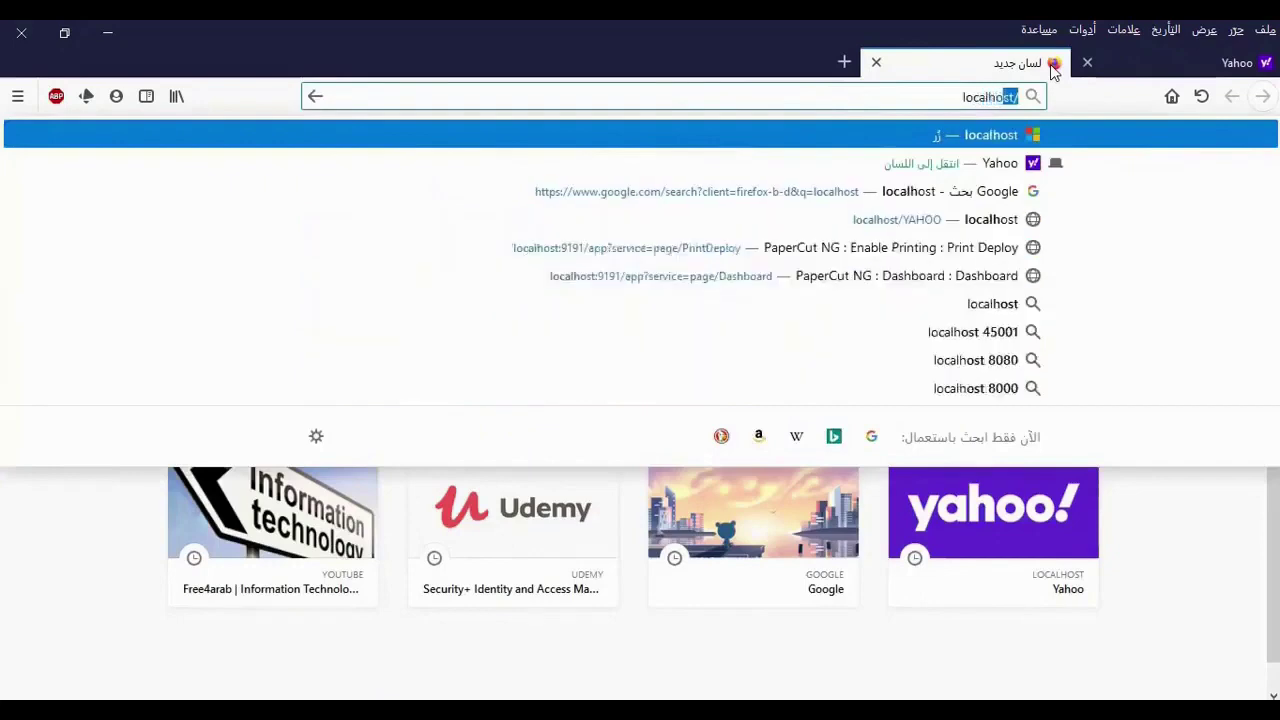
{"action": "type", "text": "st"}
{"action": "key", "text": "Return"}
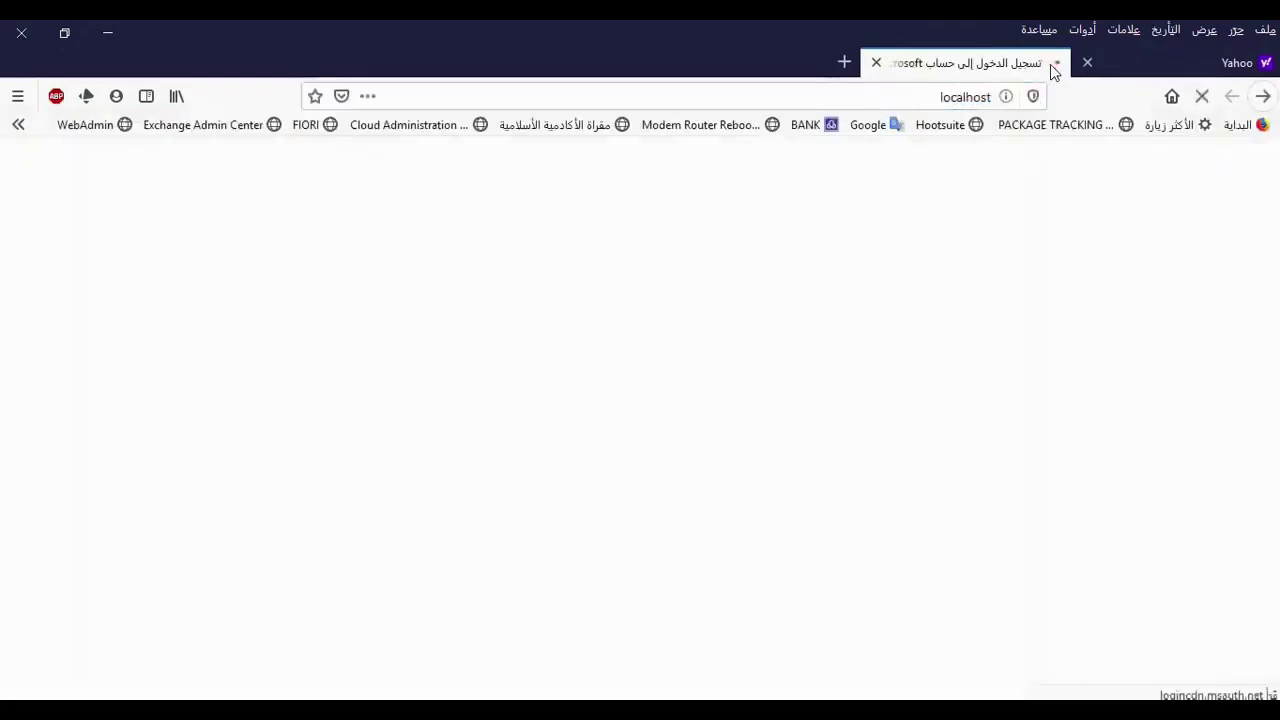
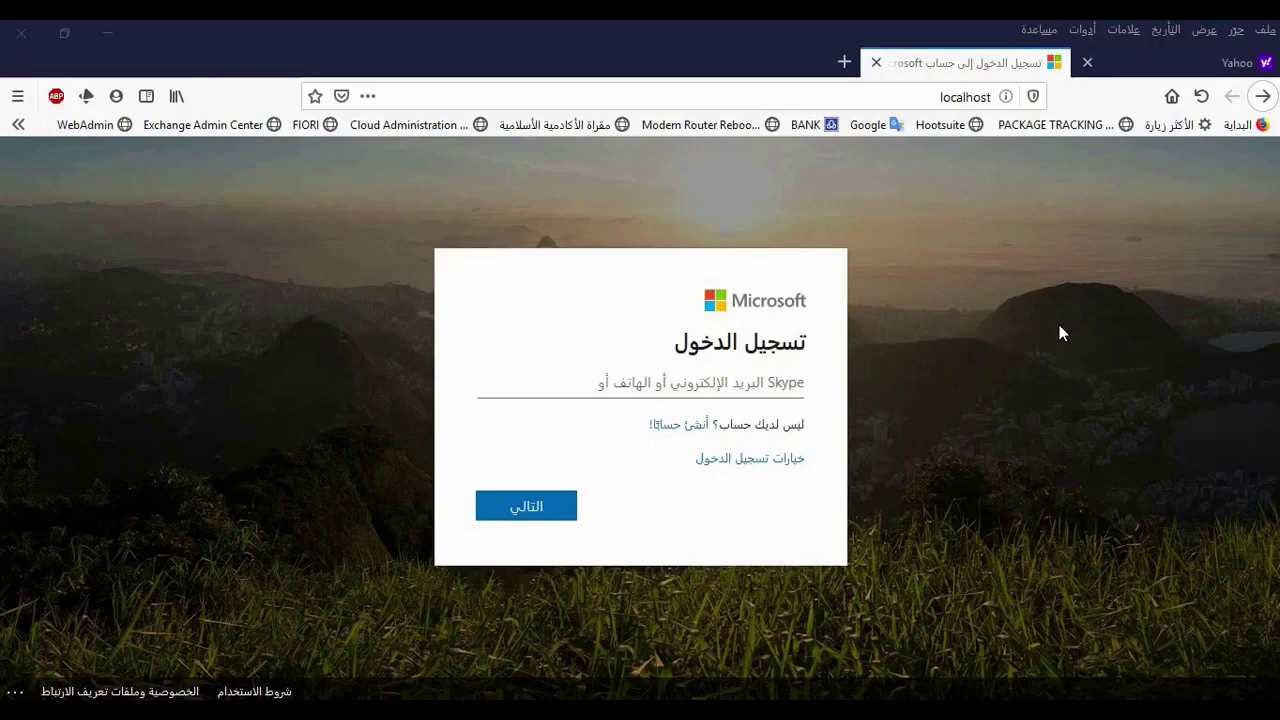
In a new Firefox tab, go from the outlook.live tile to the login.live.com sign-in page.
{"action": "left_click", "coordinate": [1062, 333]}
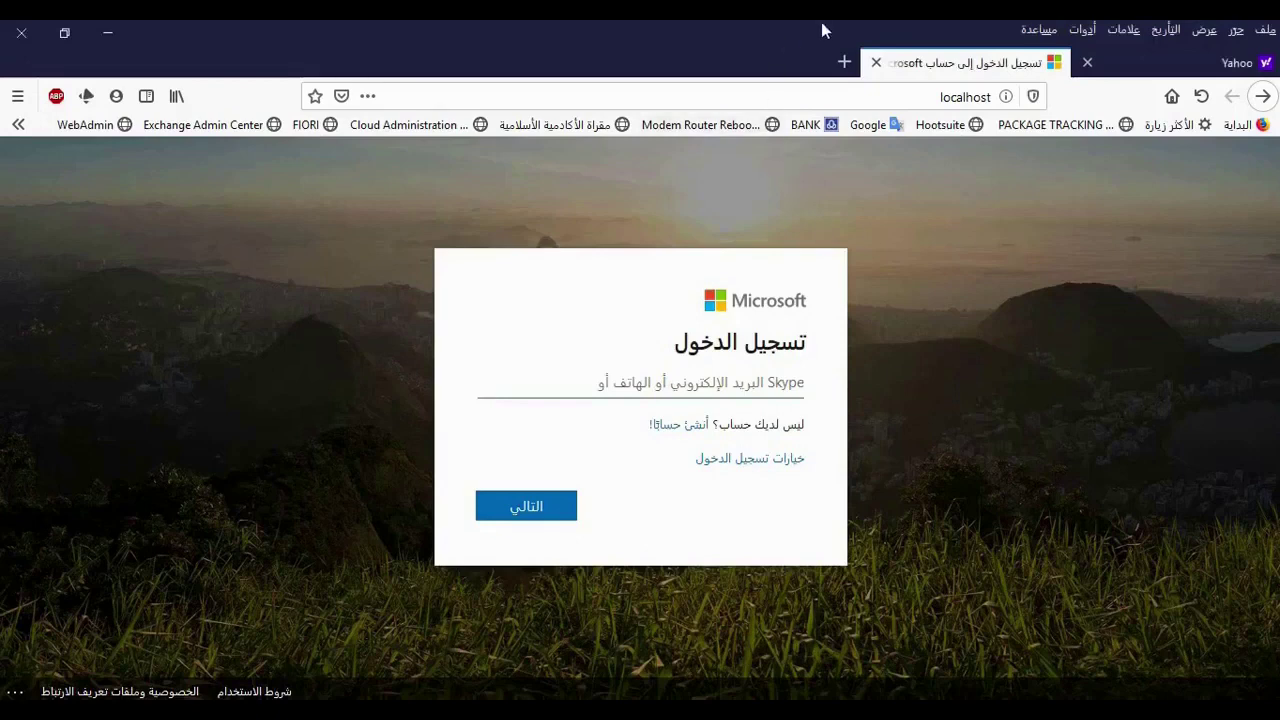
{"action": "left_click", "coordinate": [846, 63]}
{"action": "left_click", "coordinate": [597, 391]}
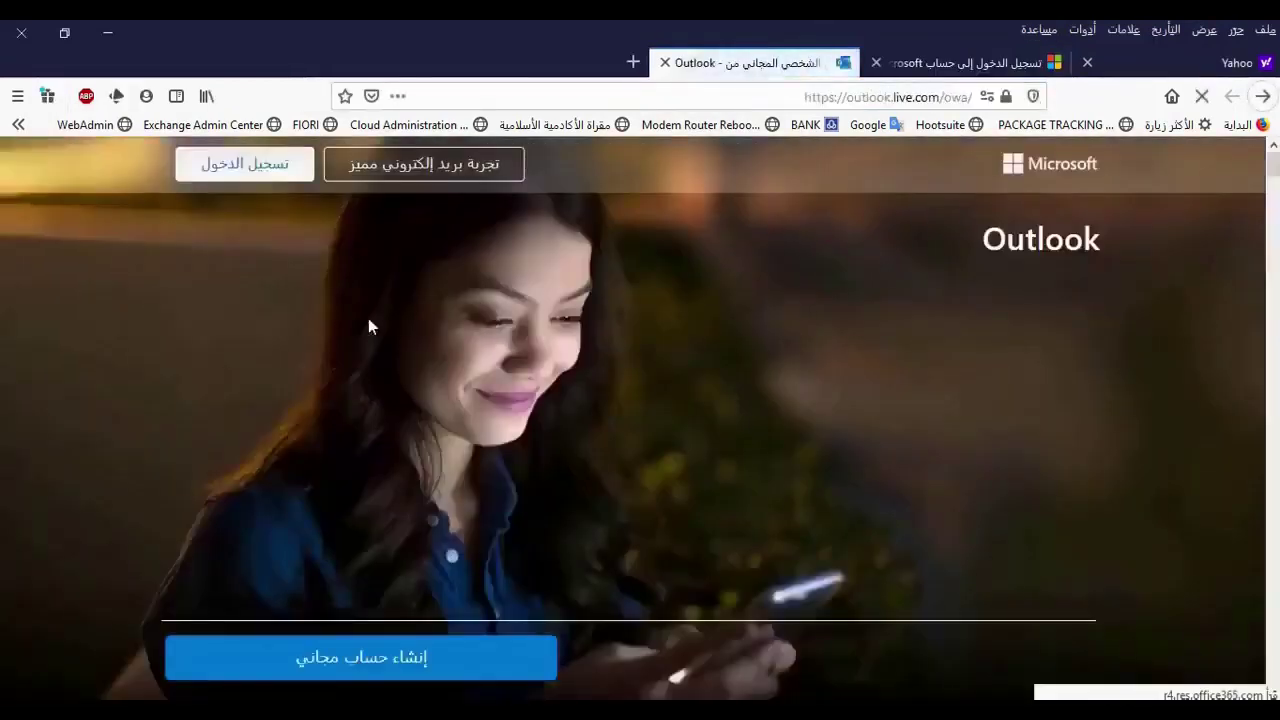
{"action": "left_click", "coordinate": [256, 174]}
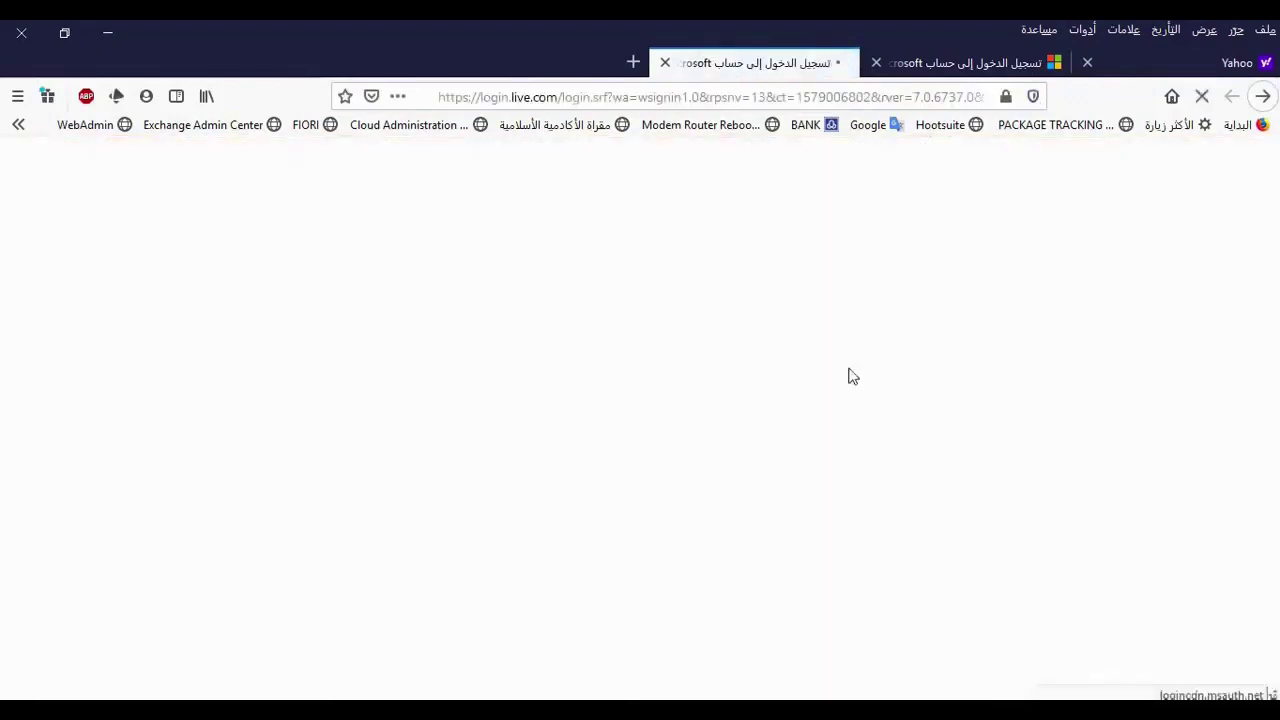
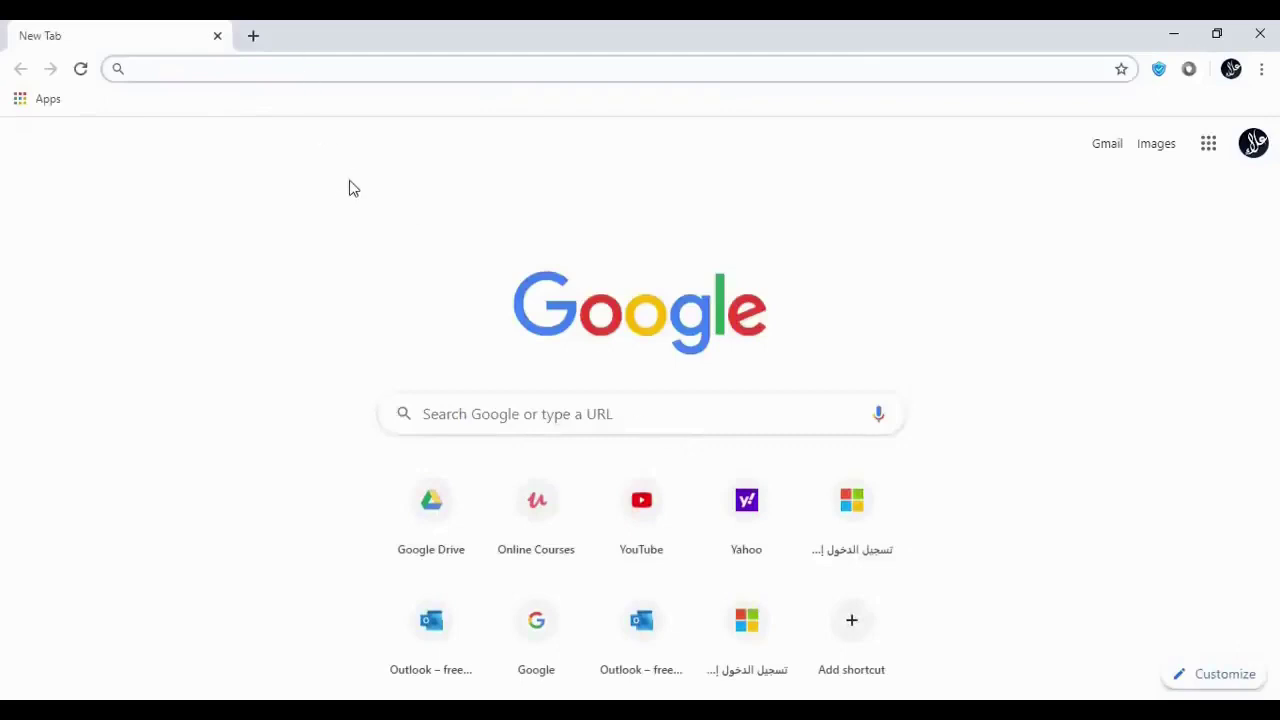
Load google.com and view its valid certificate, issued to *.google.com by GTS CA 1O1.
{"action": "type", "text": "googl"}
{"action": "key", "text": "Return"}
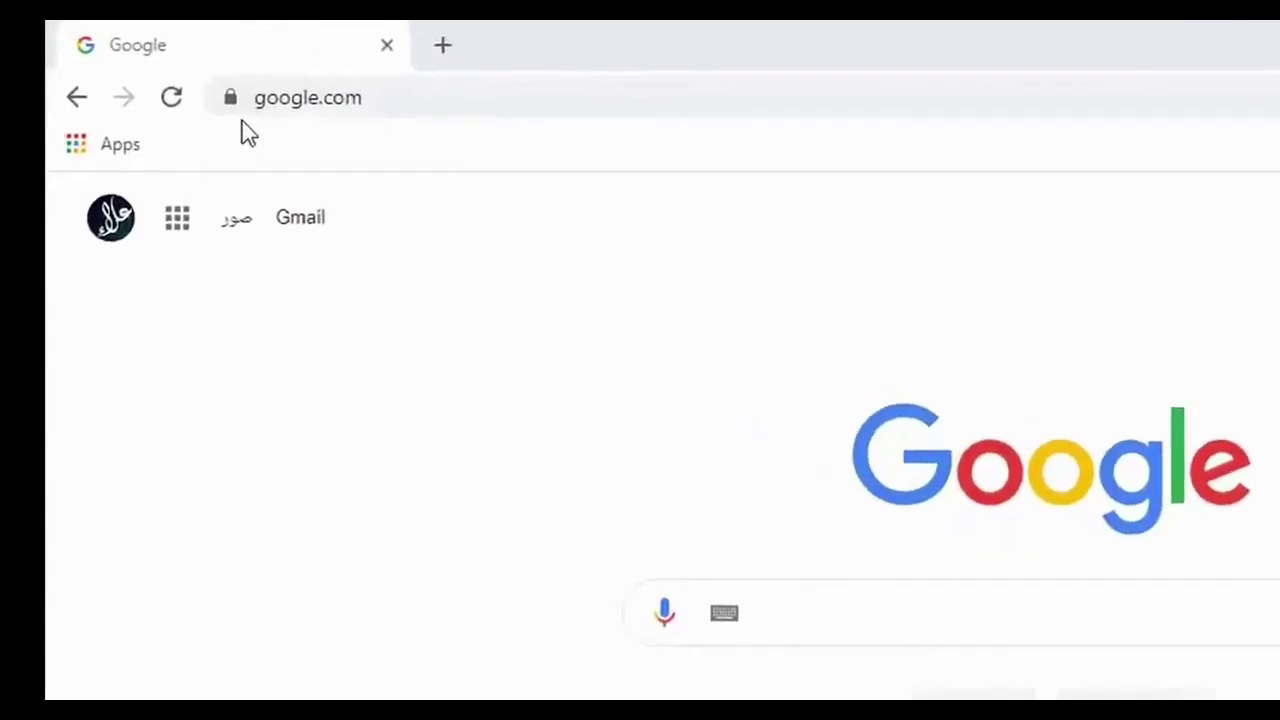
{"action": "left_click", "coordinate": [254, 108]}
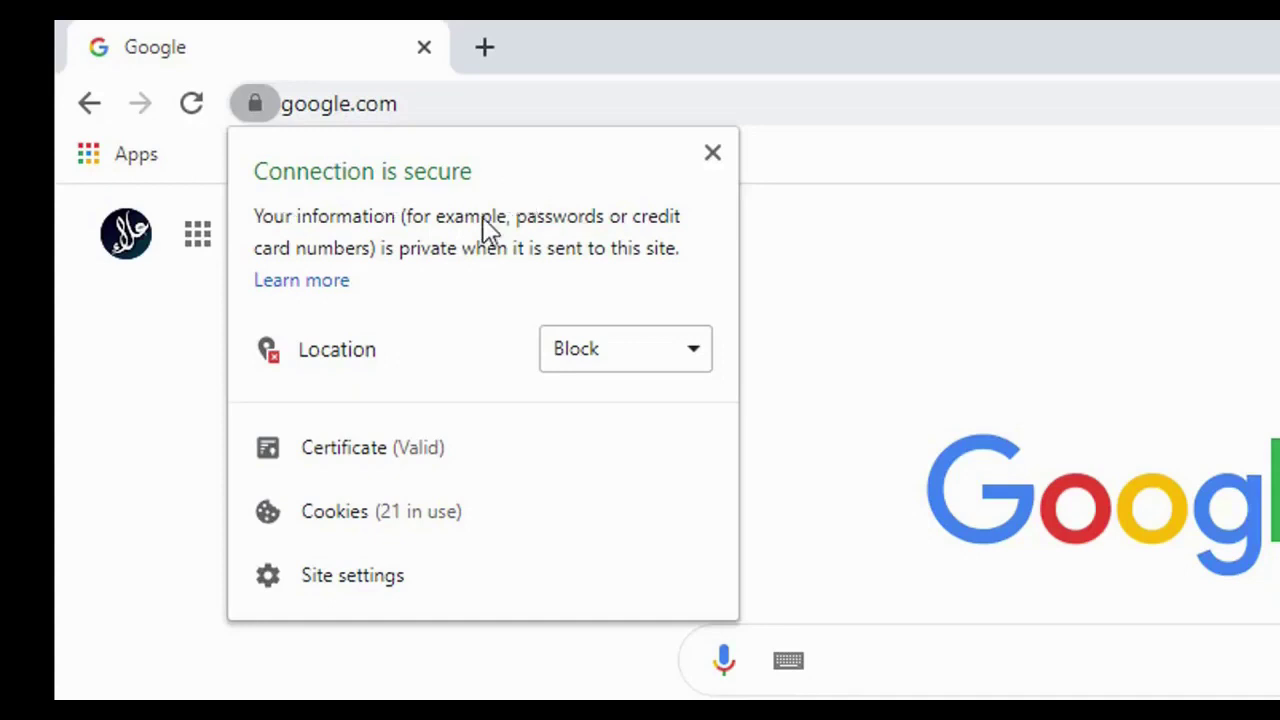
{"action": "left_click", "coordinate": [362, 462]}
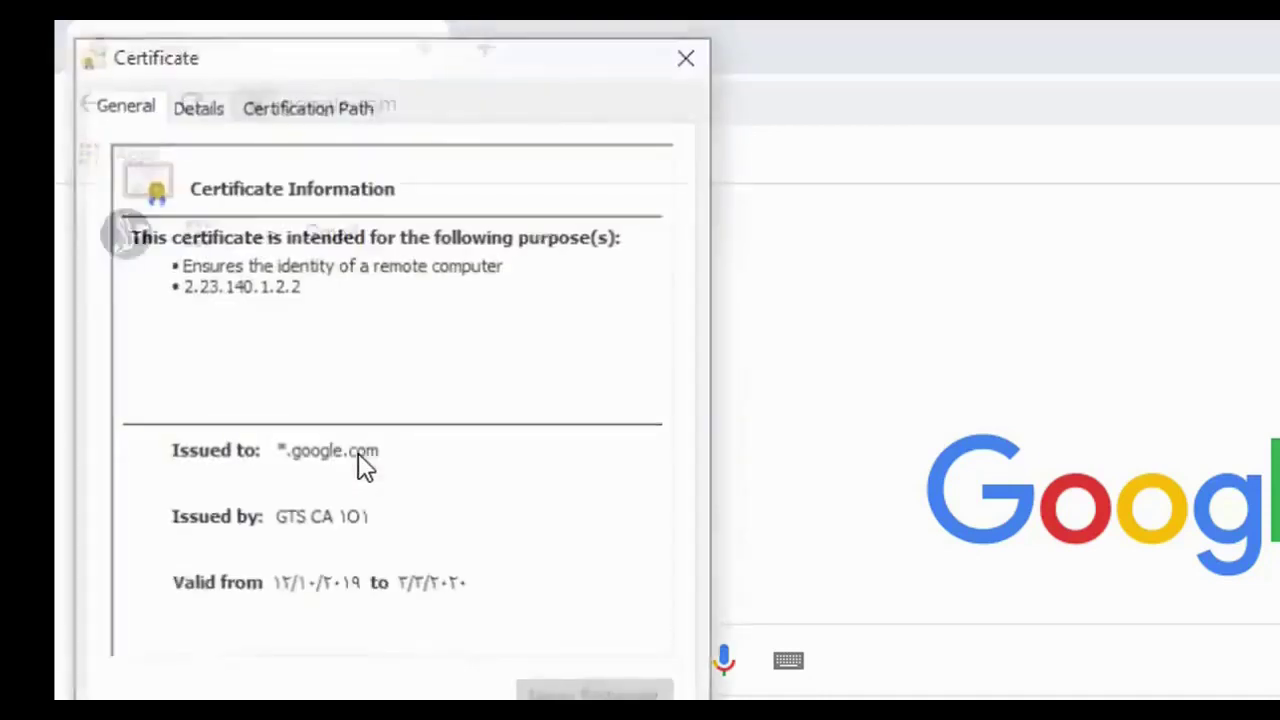
Close the google.com certificate window and open a second tab showing the Google start page.
{"action": "left_click_drag", "start_coordinate": [417, 77], "coordinate": [957, 100]}
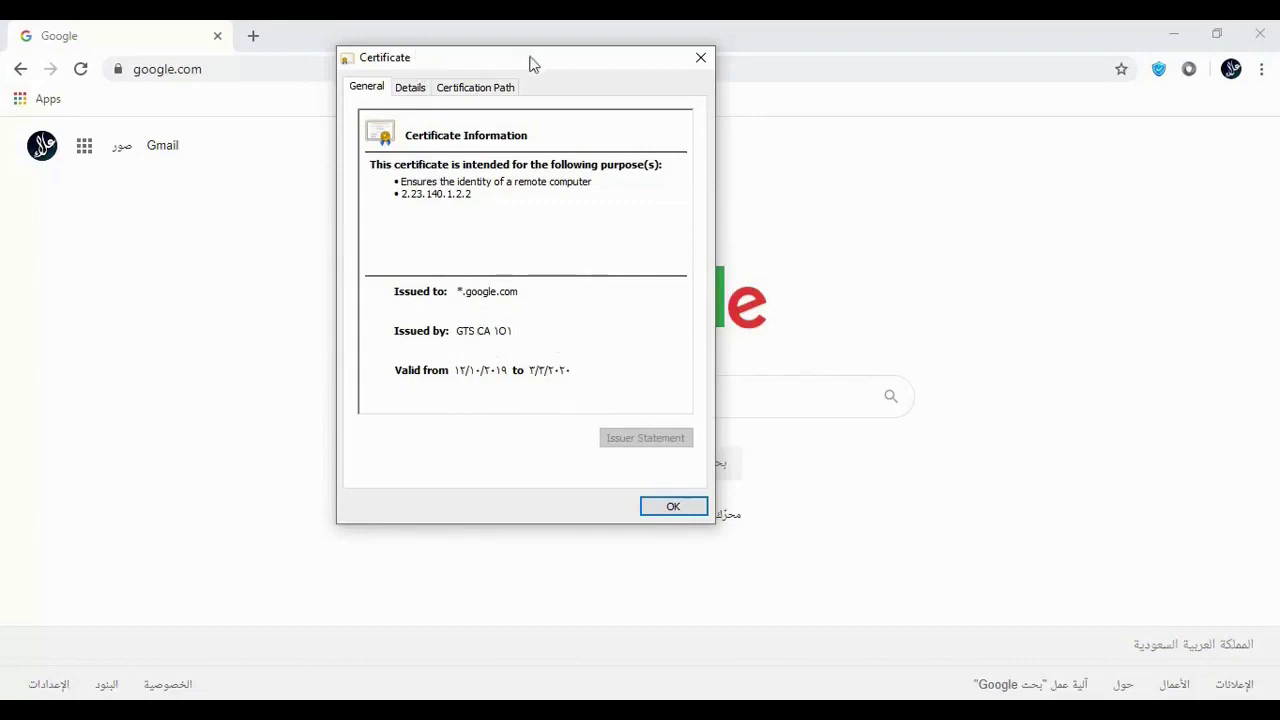
{"action": "left_click_drag", "start_coordinate": [528, 62], "coordinate": [566, 60]}
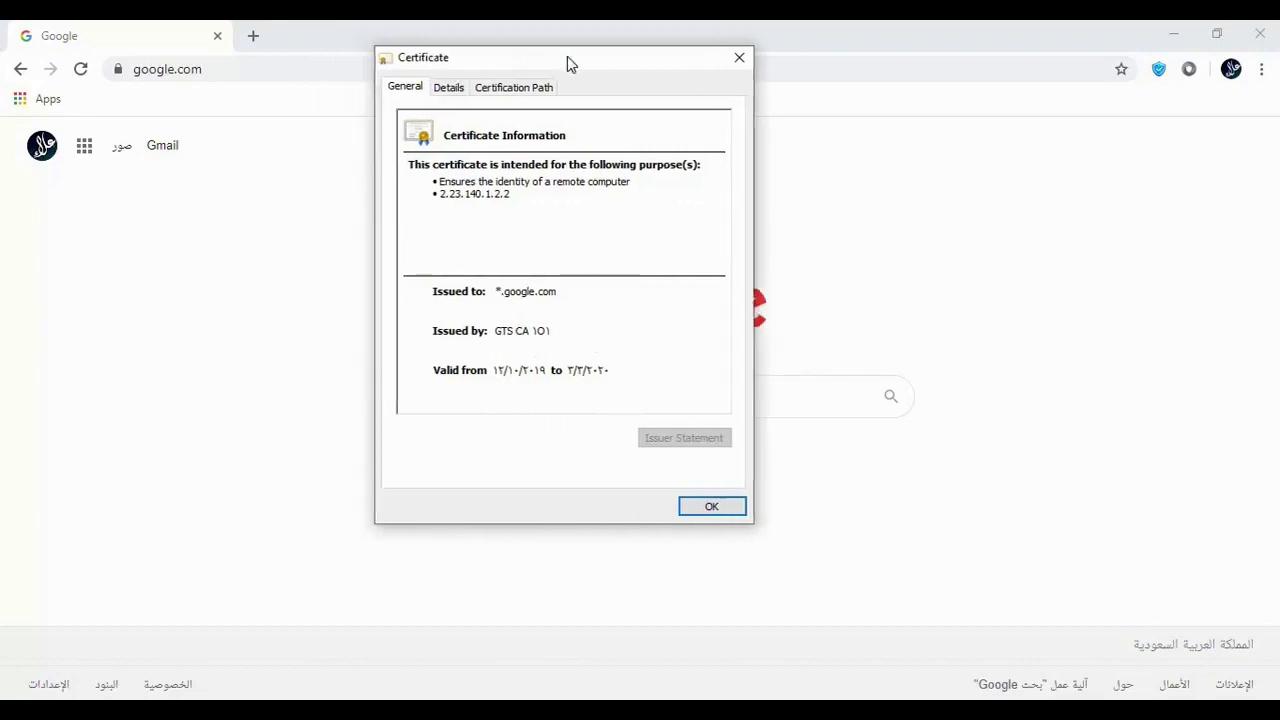
{"action": "left_click", "coordinate": [716, 510]}
{"action": "left_click", "coordinate": [253, 36]}
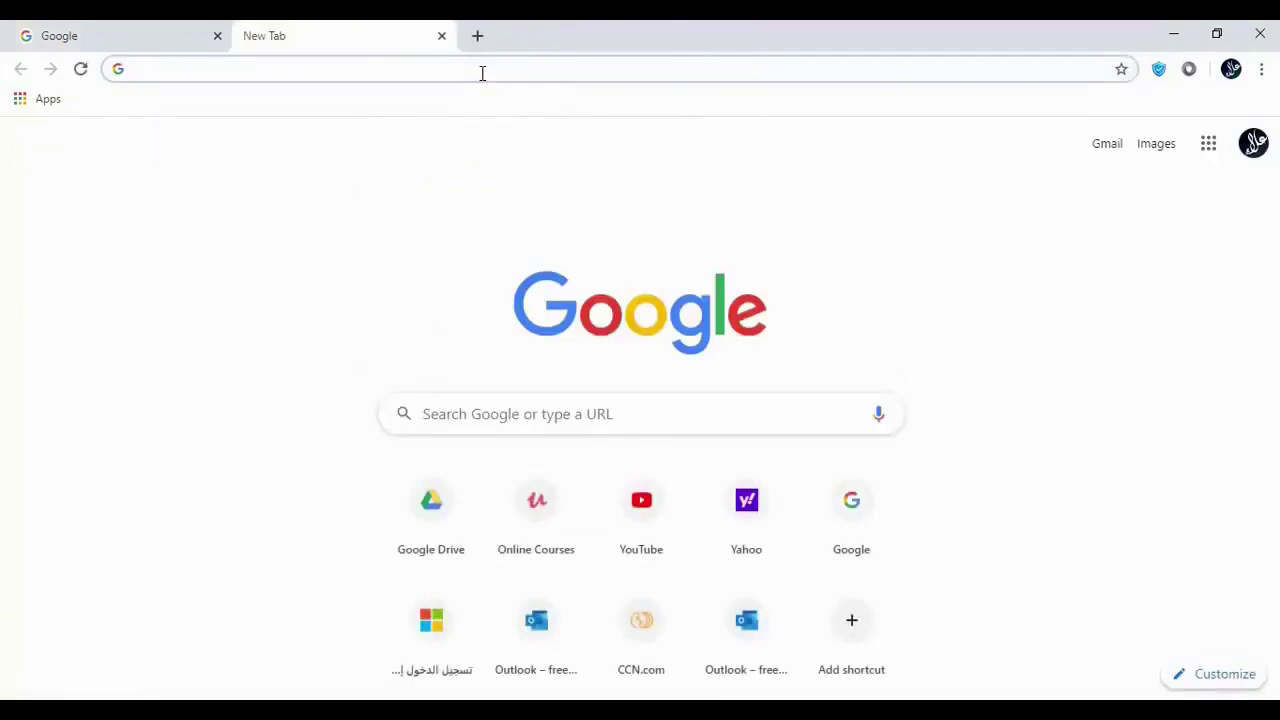
Search Google for 'linkedin' and open the LinkedIn homepage at sa.linkedin.com.
{"action": "type", "text": "lin"}
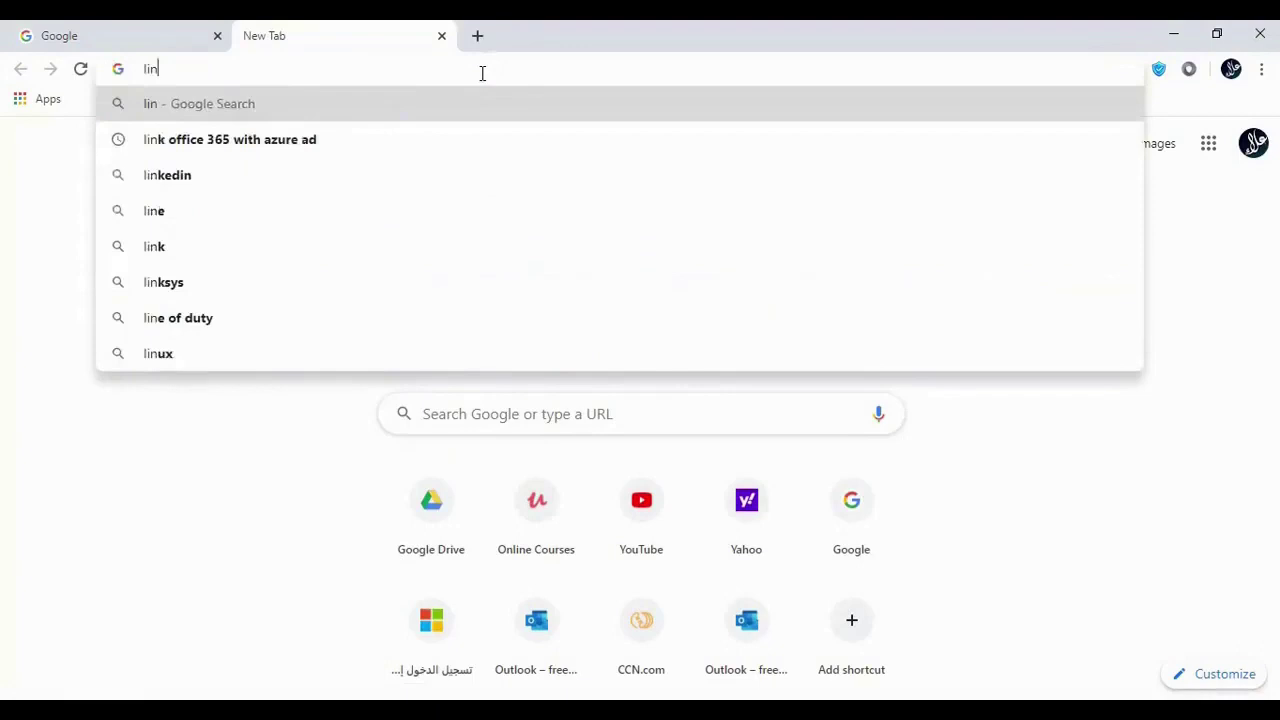
{"action": "key", "text": "Down"}
{"action": "key", "text": "Down"}
{"action": "key", "text": "Return"}
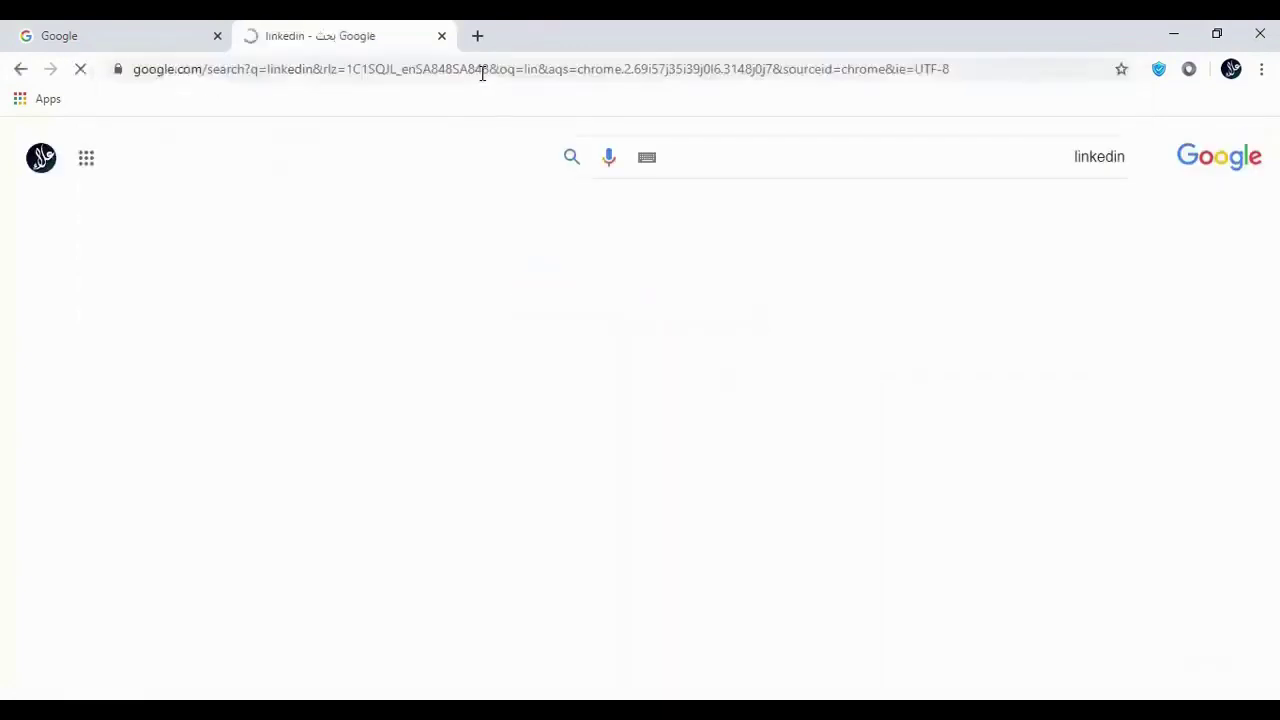
{"action": "left_click", "coordinate": [1066, 305]}
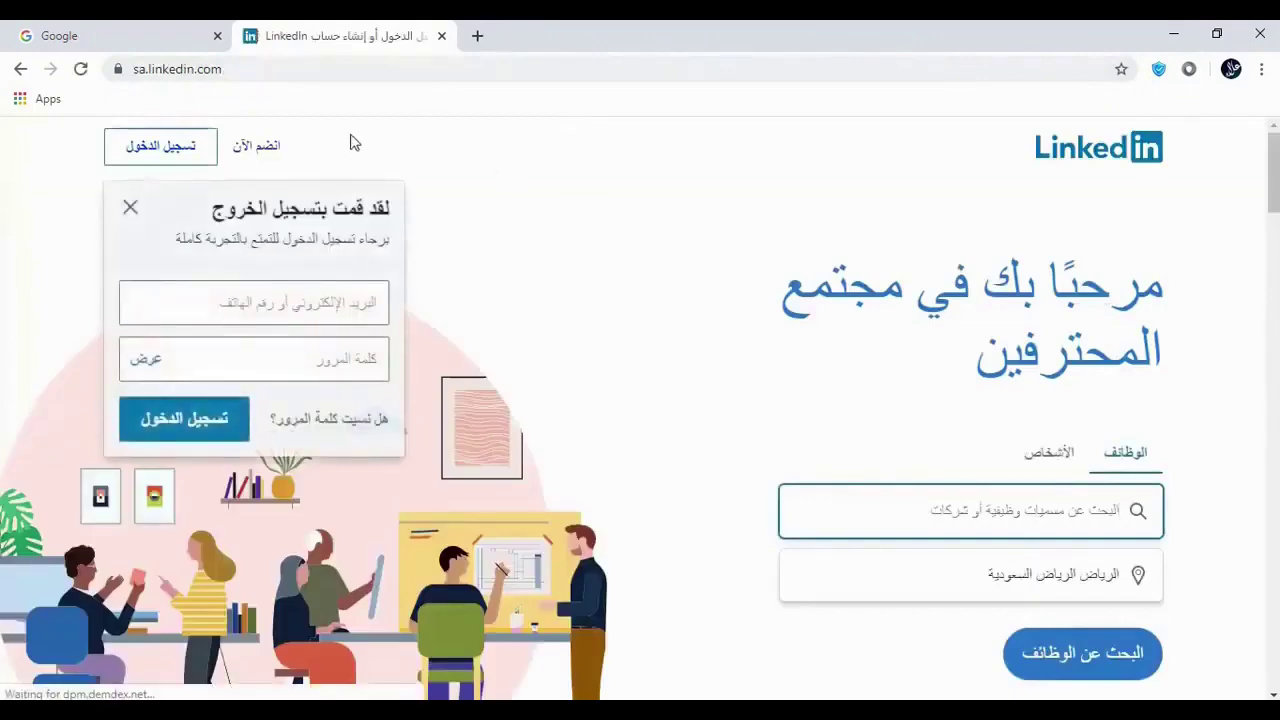
View LinkedIn's us.linkedin.com certificate details, then close the certificate window.
{"action": "left_click", "coordinate": [117, 72]}
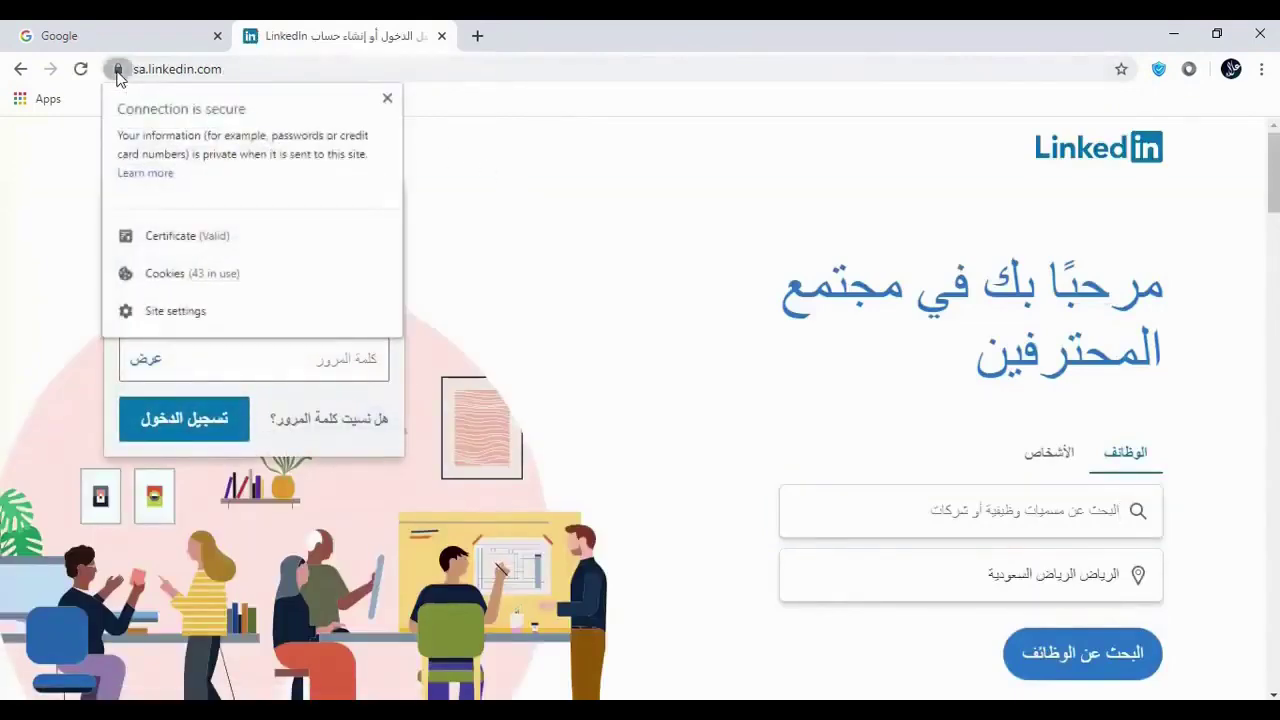
{"action": "left_click", "coordinate": [187, 242]}
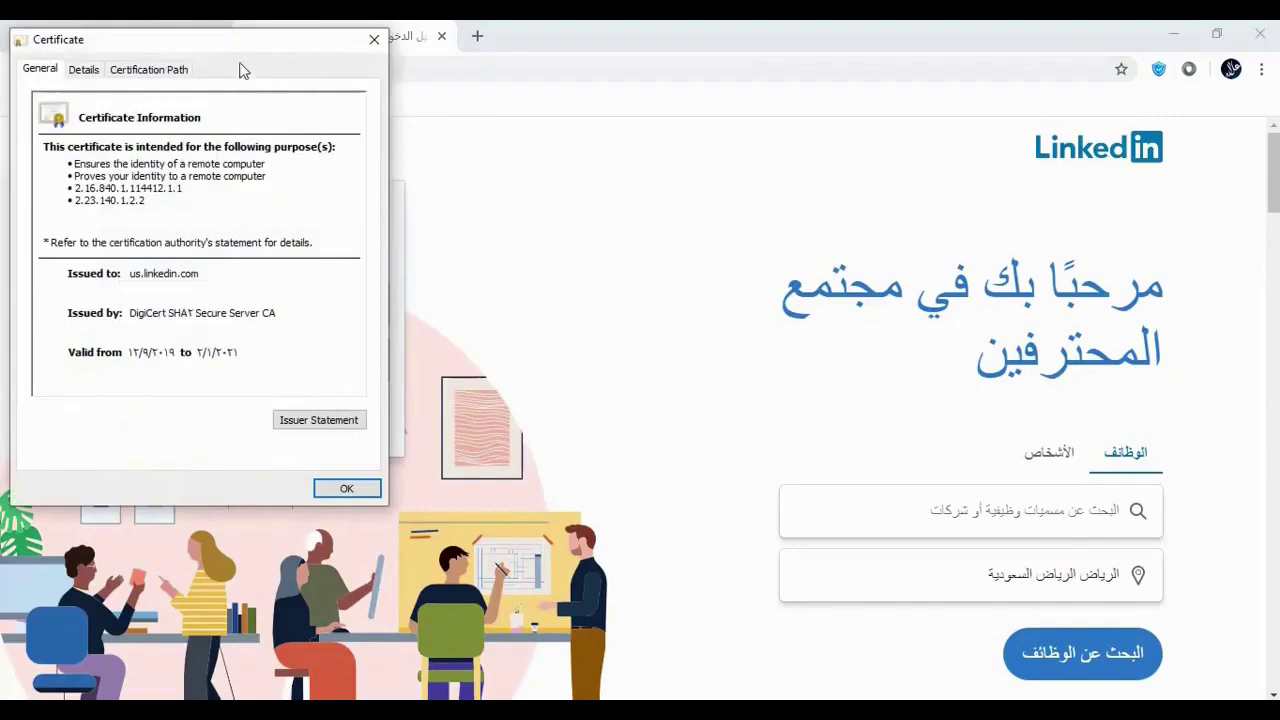
{"action": "left_click_drag", "start_coordinate": [234, 46], "coordinate": [482, 67]}
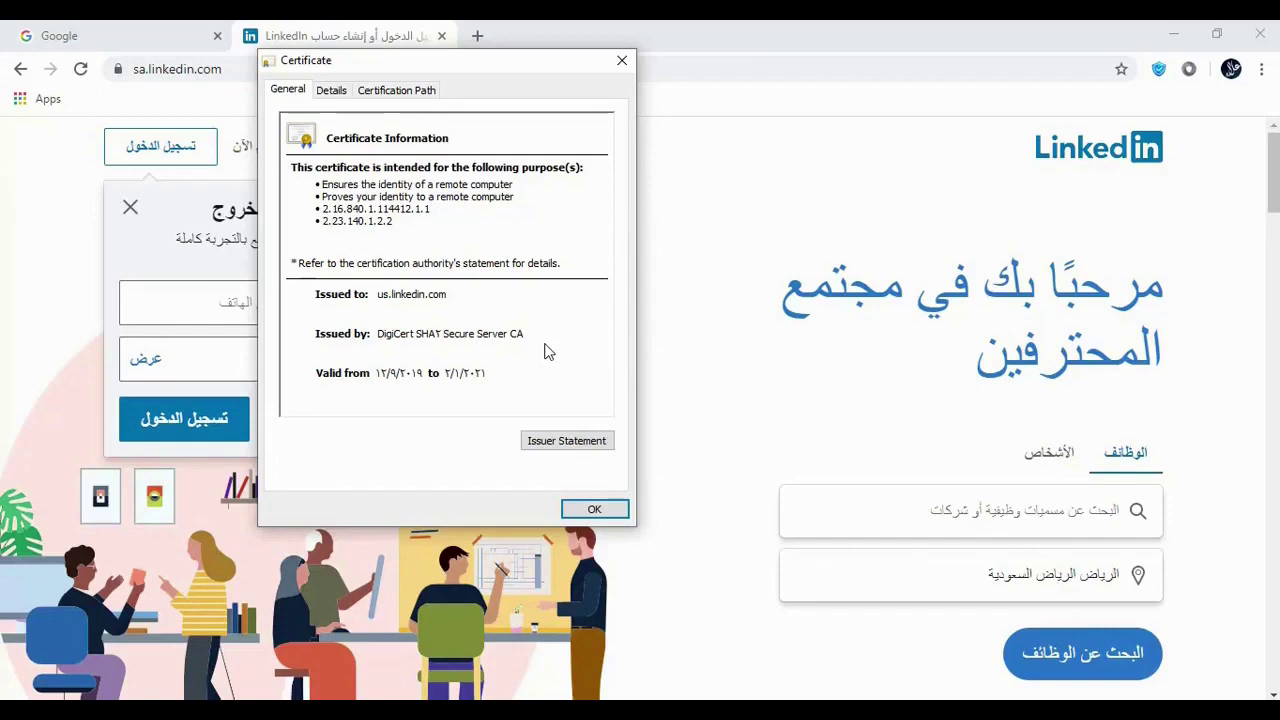
{"action": "key", "text": "Tab"}
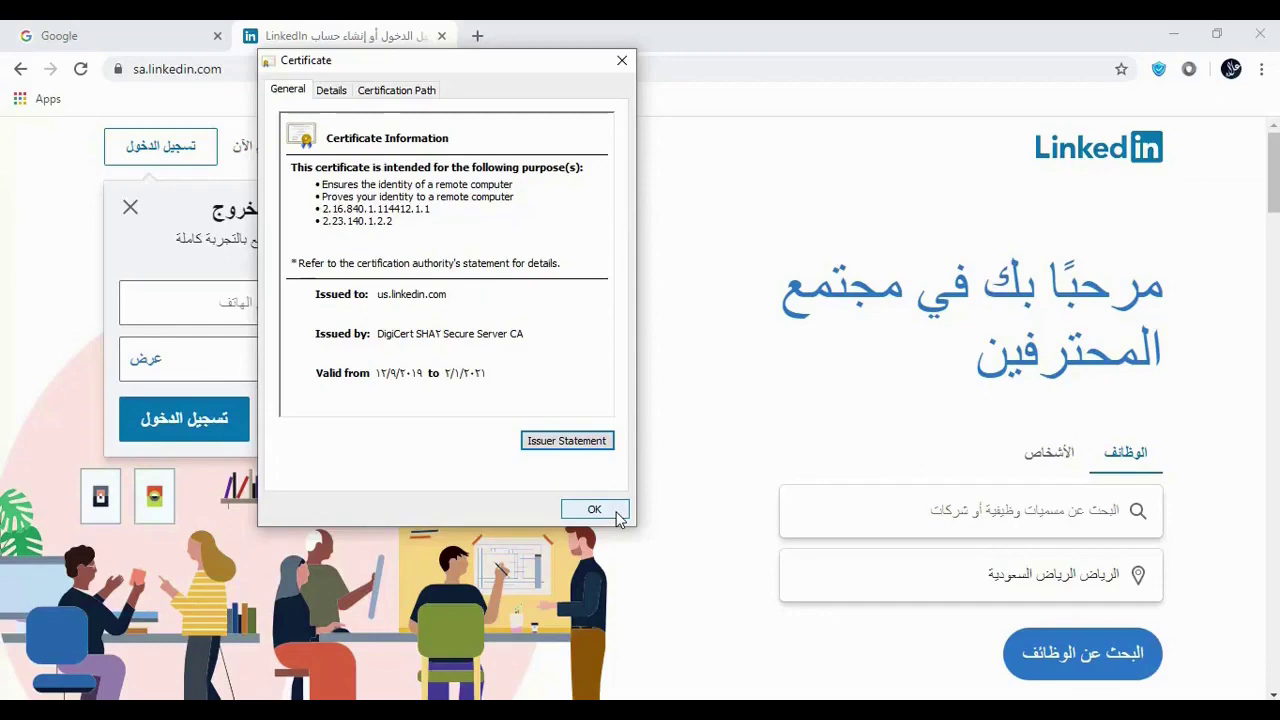
{"action": "left_click", "coordinate": [594, 509]}
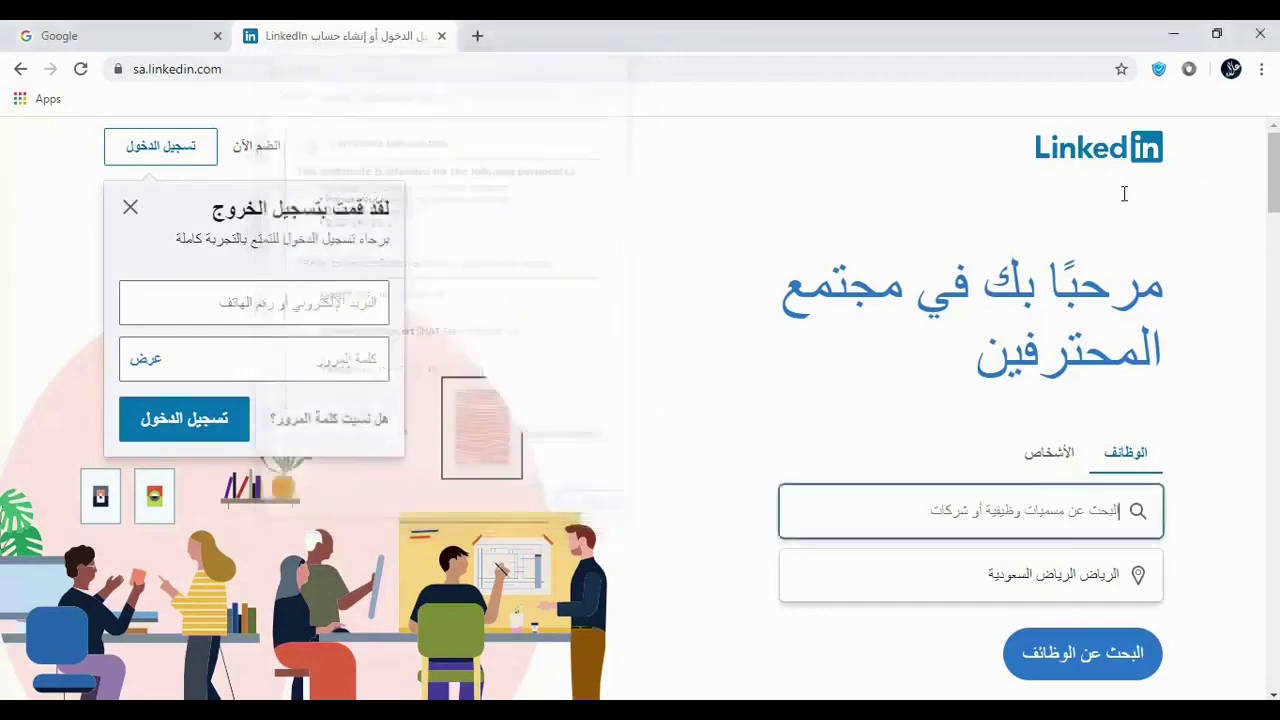
Minimize Chrome and switch Firefox to the other Microsoft sign-in tab (login.live.com).
{"action": "left_click", "coordinate": [1176, 36]}
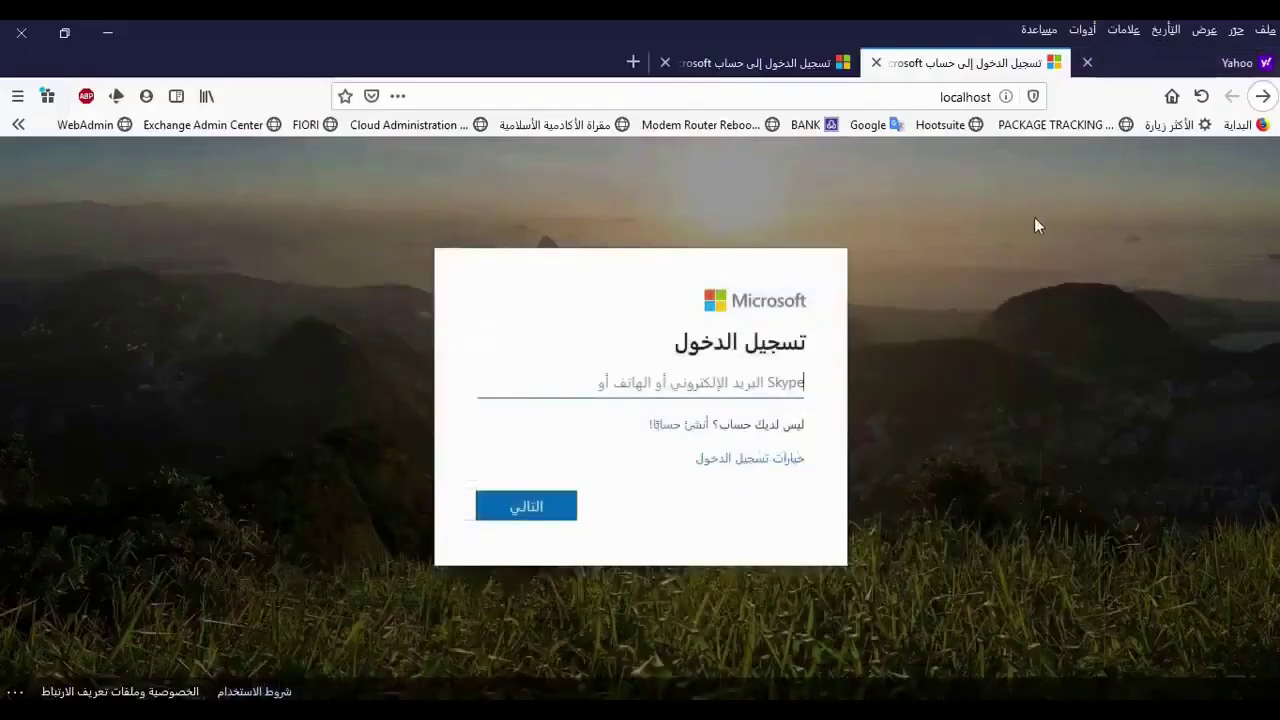
{"action": "key", "text": "ctrl+Tab"}
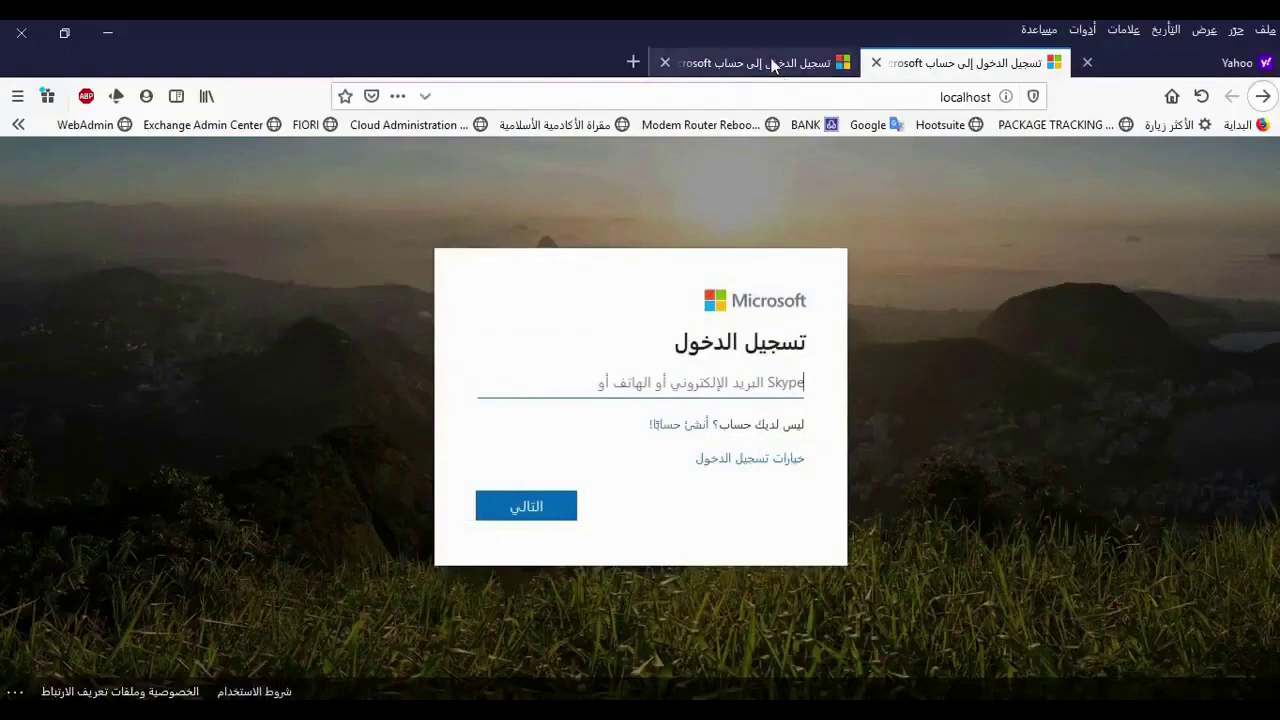
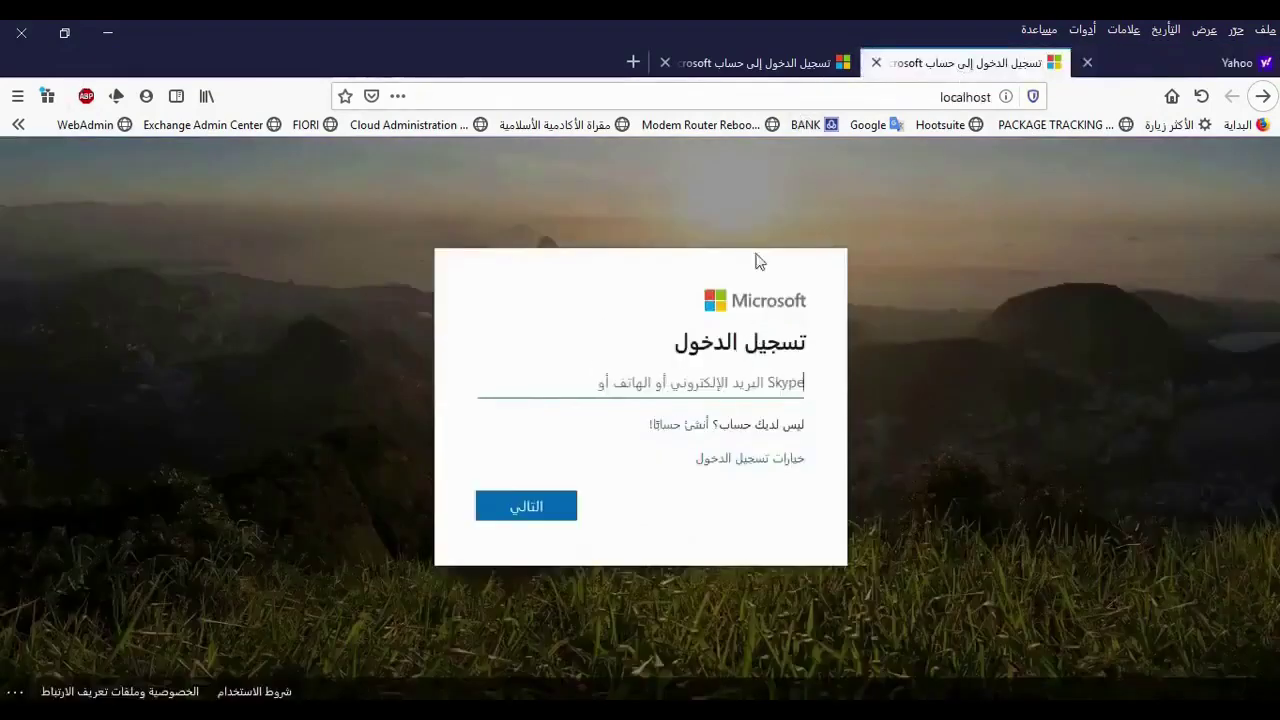
On the login.live.com tab, show the connection details confirming verification by Microsoft Corporation.
{"action": "left_click", "coordinate": [660, 70]}
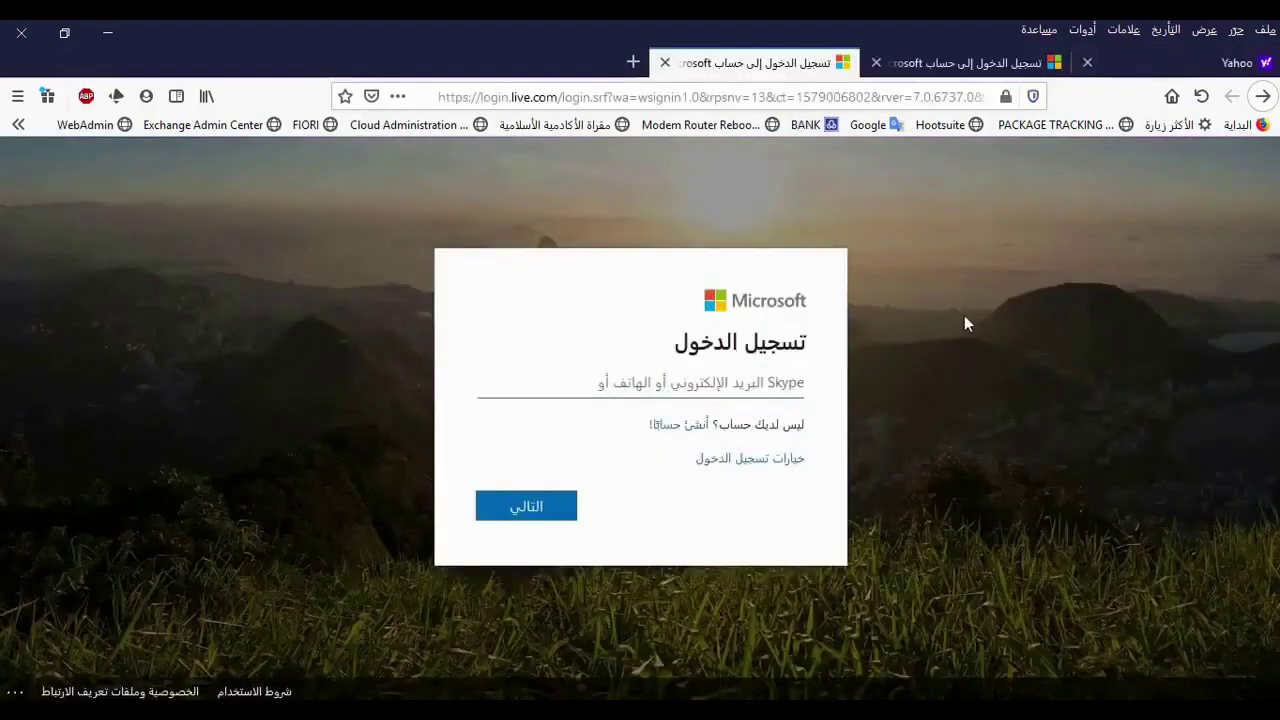
{"action": "left_click", "coordinate": [1006, 97]}
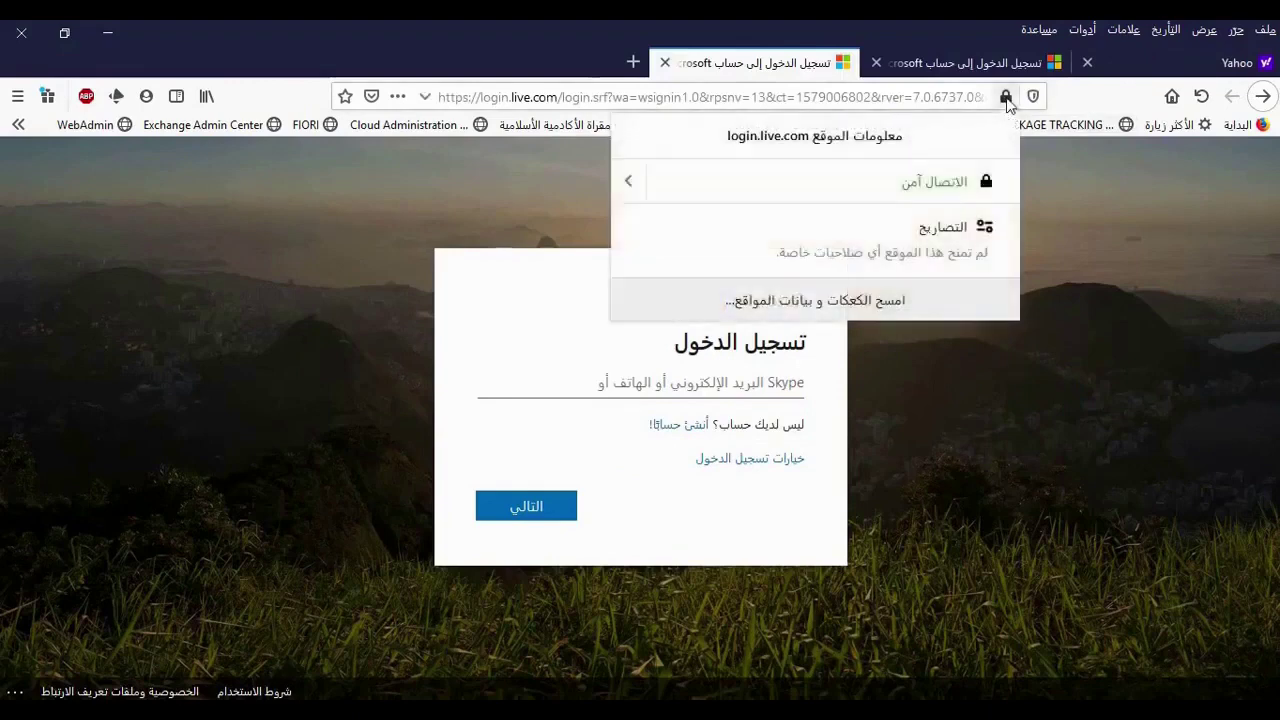
{"action": "left_click", "coordinate": [633, 183]}
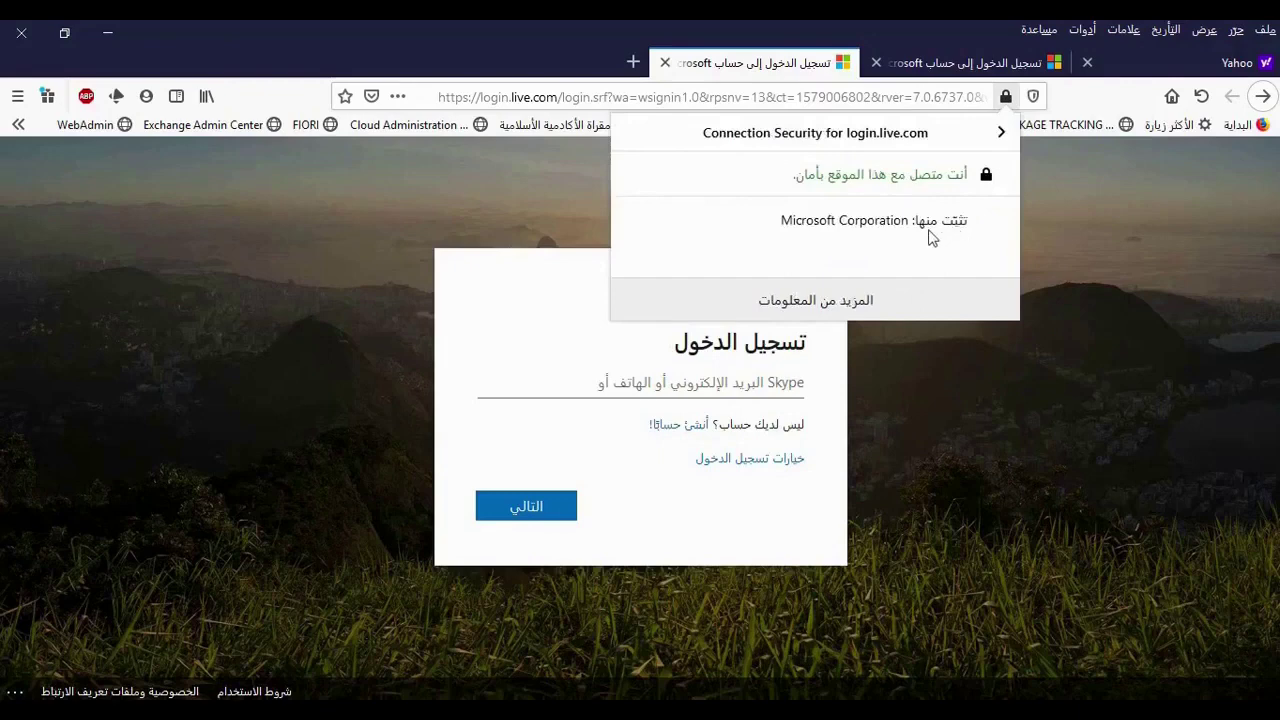
Review the genuine page's Page Info Security tab, close it, and switch to the localhost copy.
{"action": "left_click", "coordinate": [866, 303]}
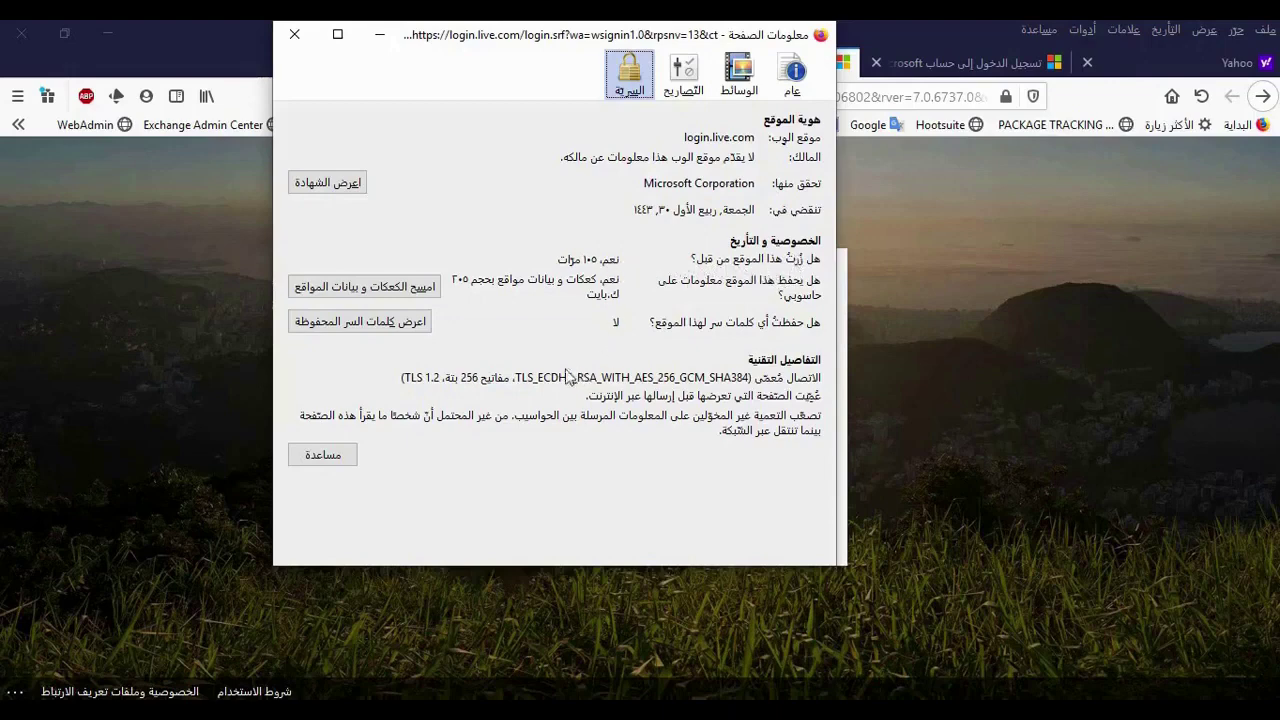
{"action": "left_click", "coordinate": [295, 36]}
{"action": "left_click", "coordinate": [933, 64]}
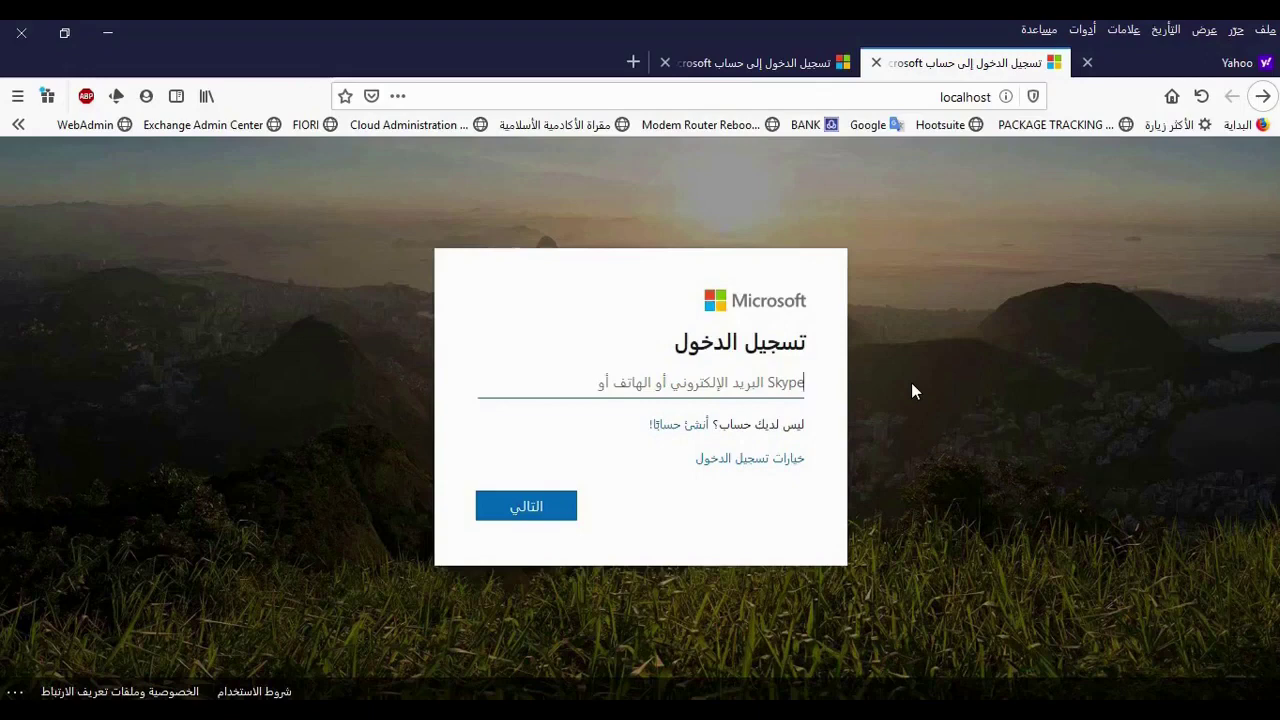
Show the localhost page's site information, reporting its connection as not secure.
{"action": "left_click", "coordinate": [1006, 97]}
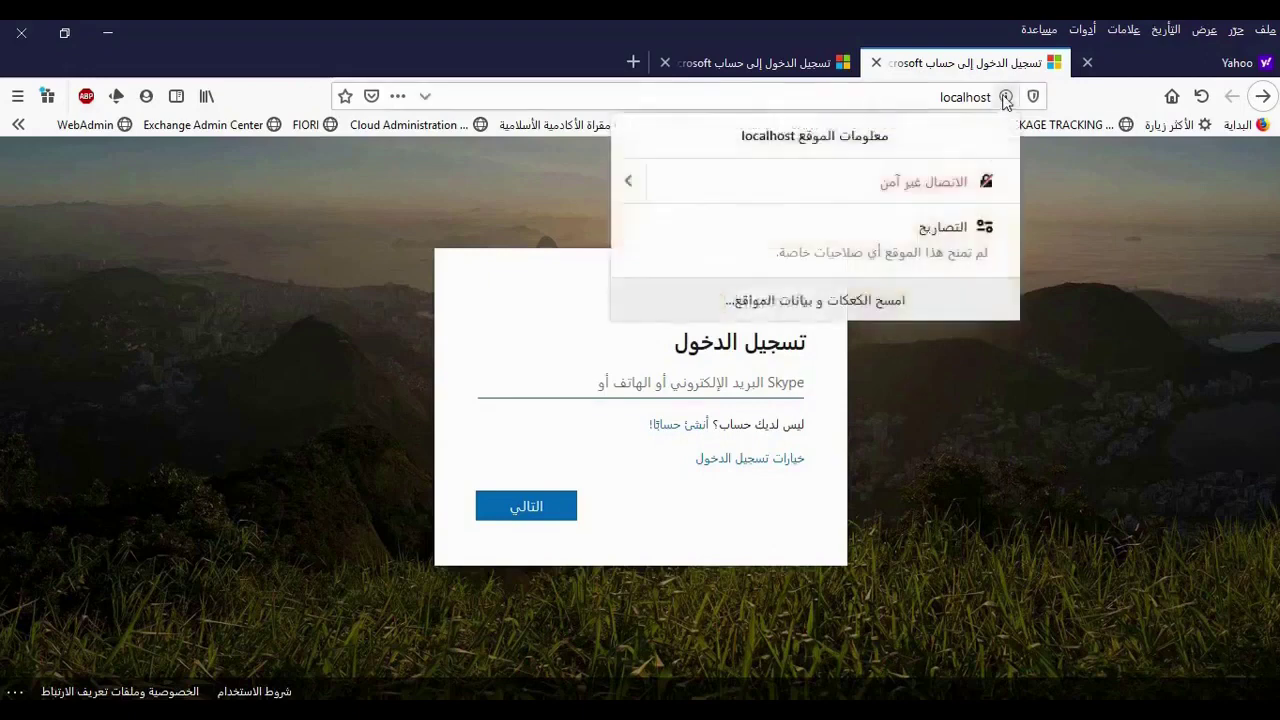
{"action": "left_click", "coordinate": [630, 186]}
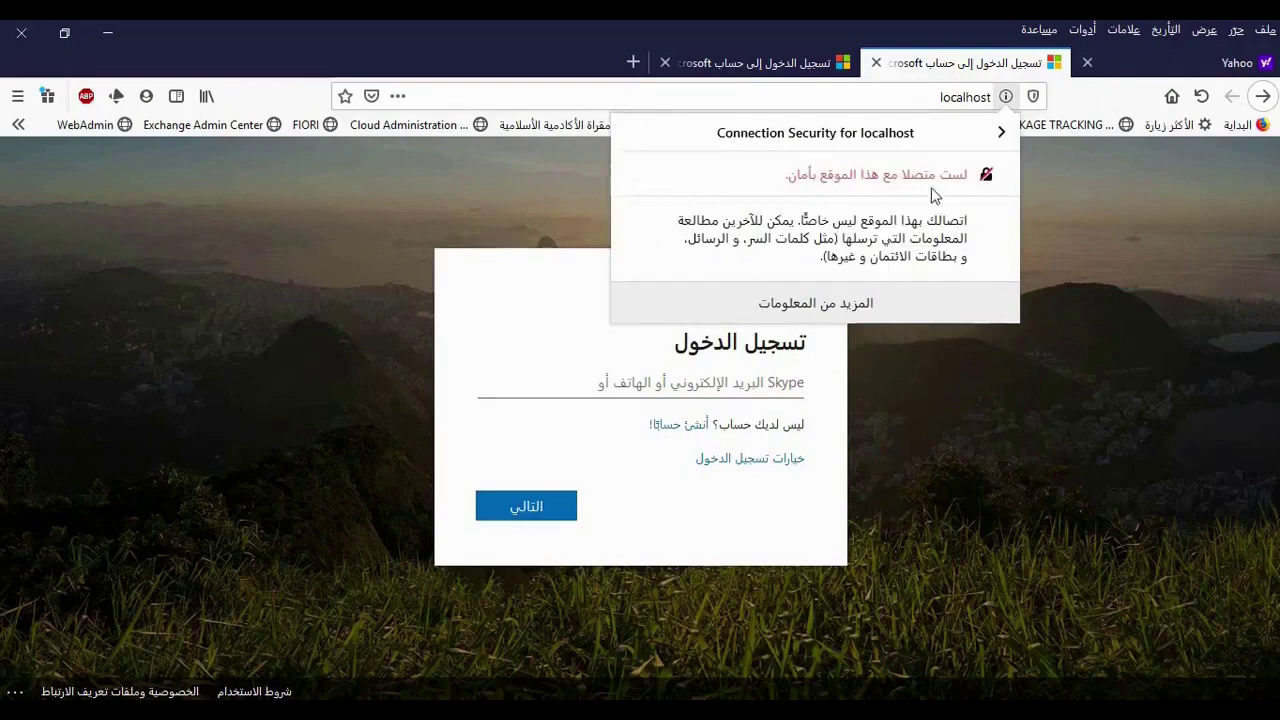
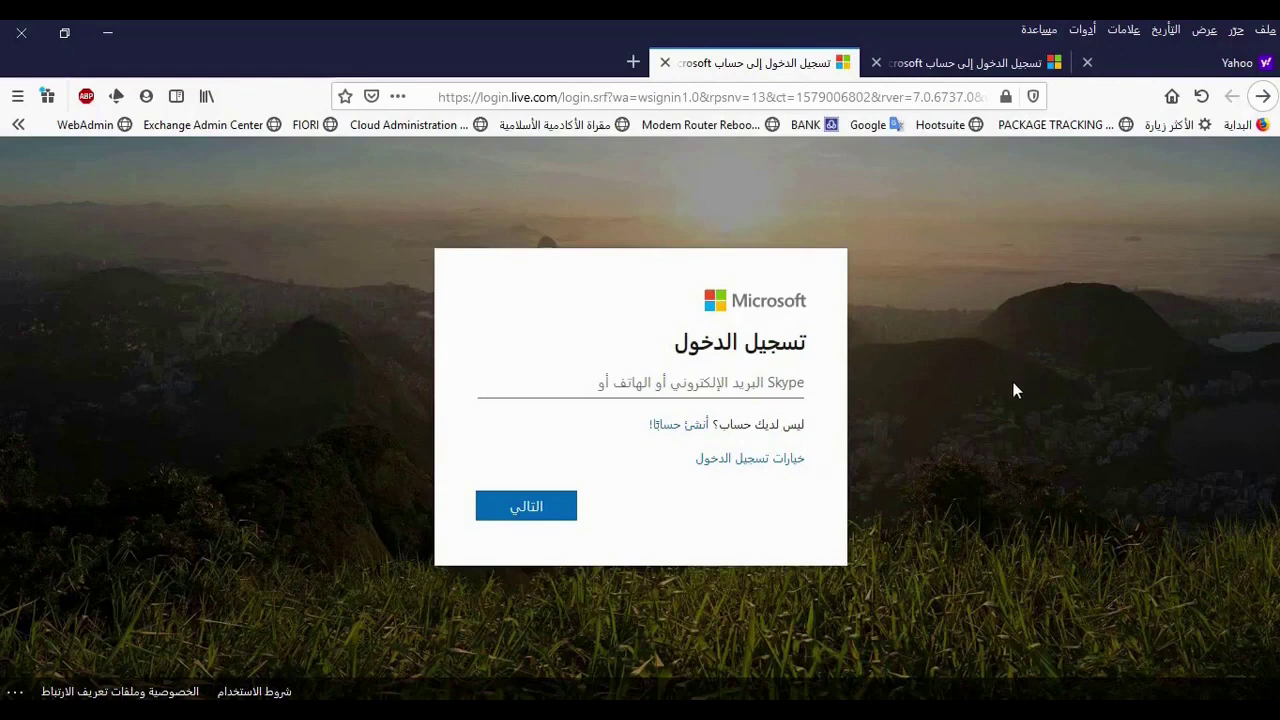
Minimize Firefox to reveal the desktop with the root.cer and clint.pfx files.
{"action": "left_click", "coordinate": [107, 32]}
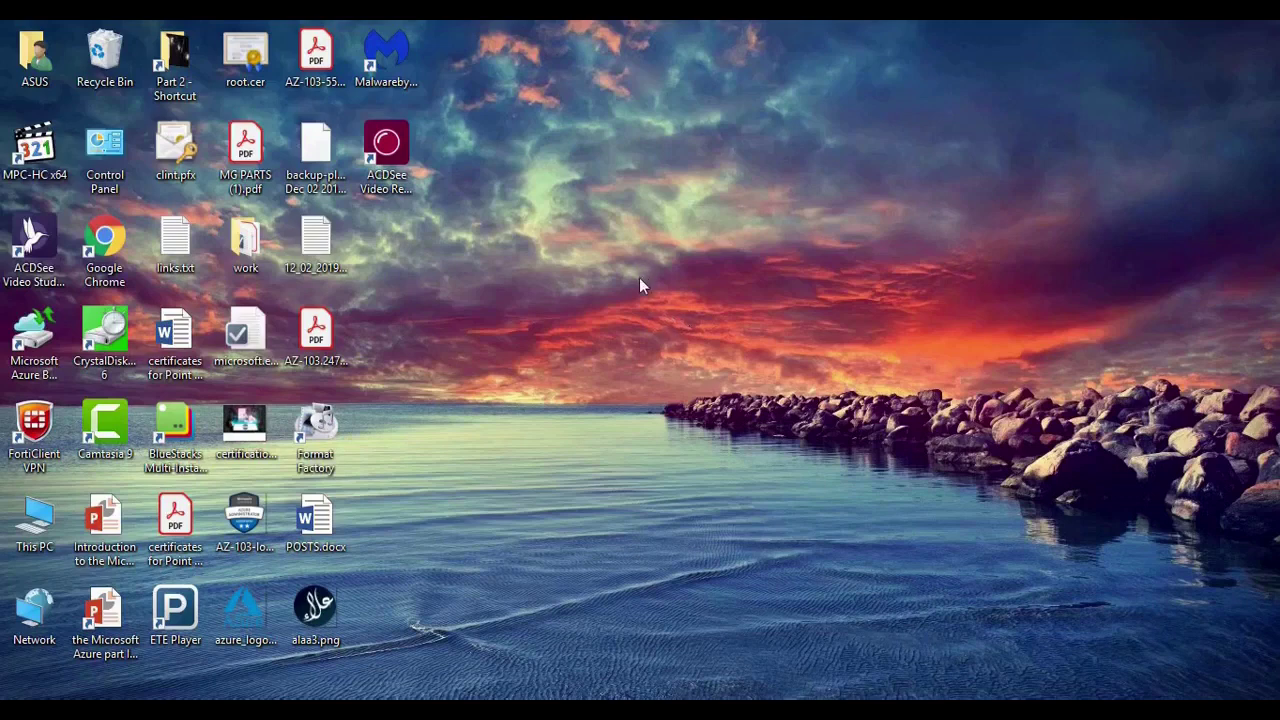
{"action": "right_click", "coordinate": [250, 64]}
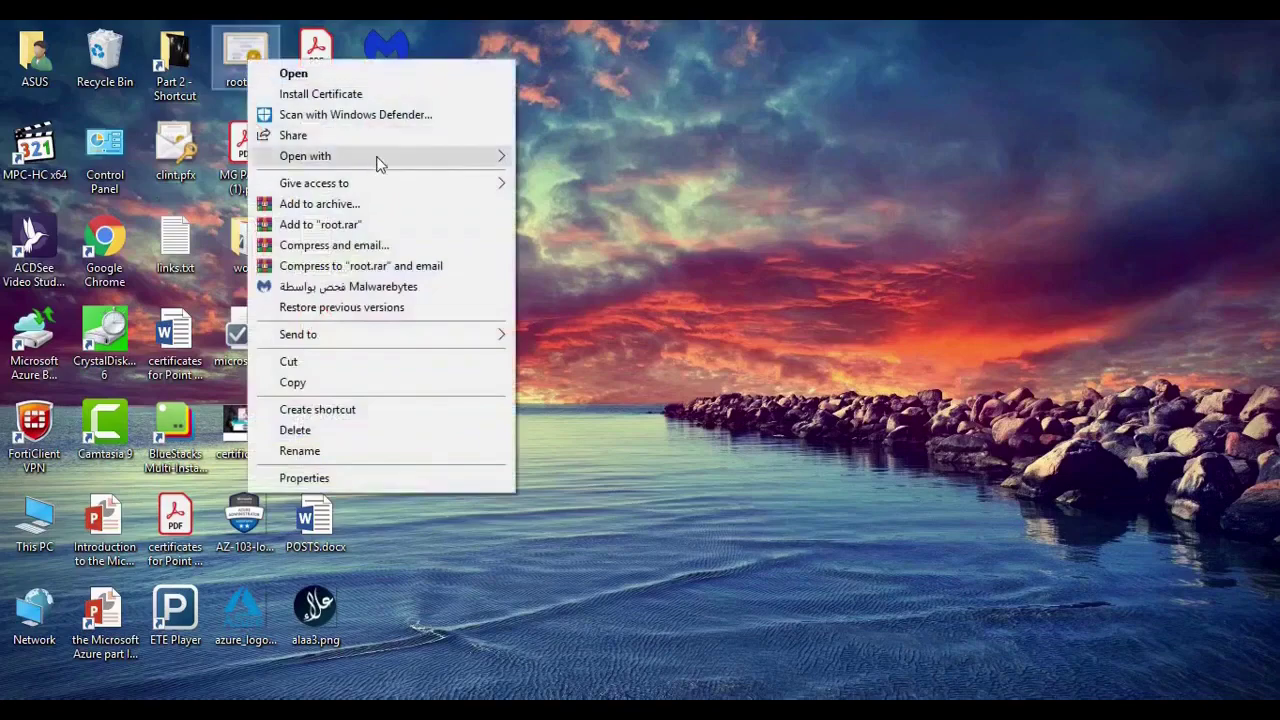
{"action": "mouse_move", "coordinate": [374, 158]}
{"action": "left_click", "coordinate": [608, 179]}
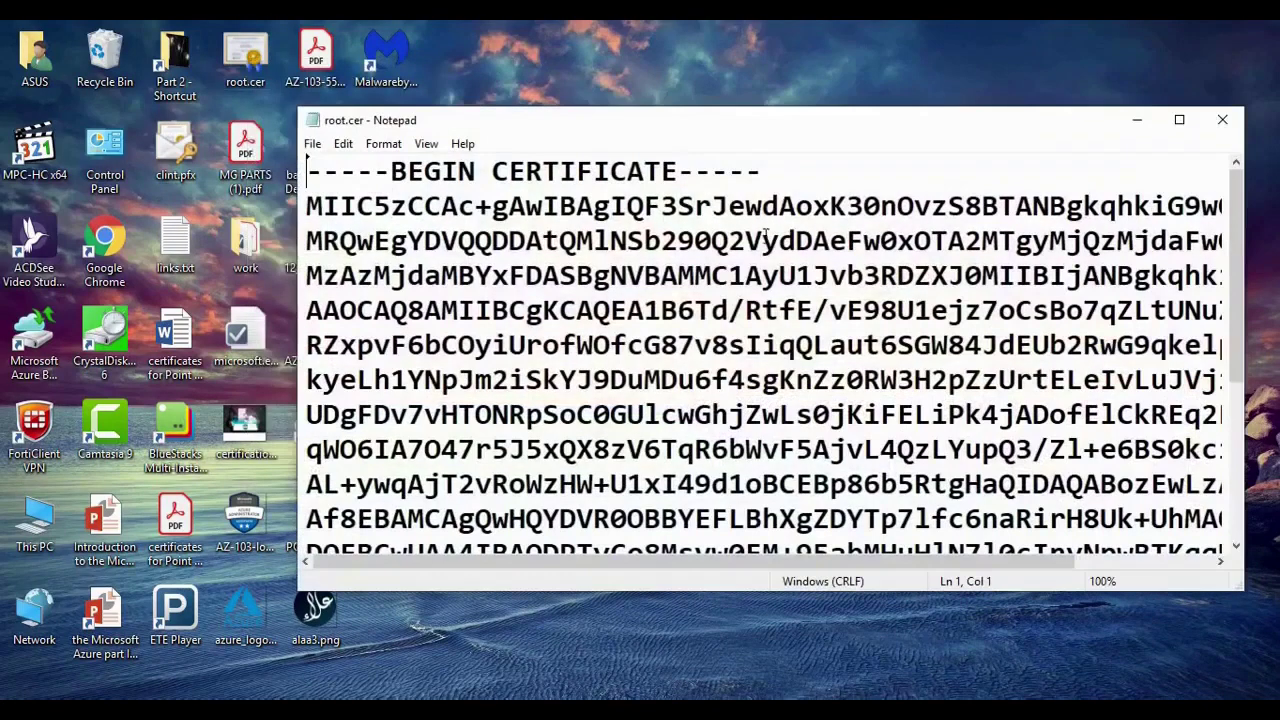
{"action": "left_click", "coordinate": [1179, 119]}
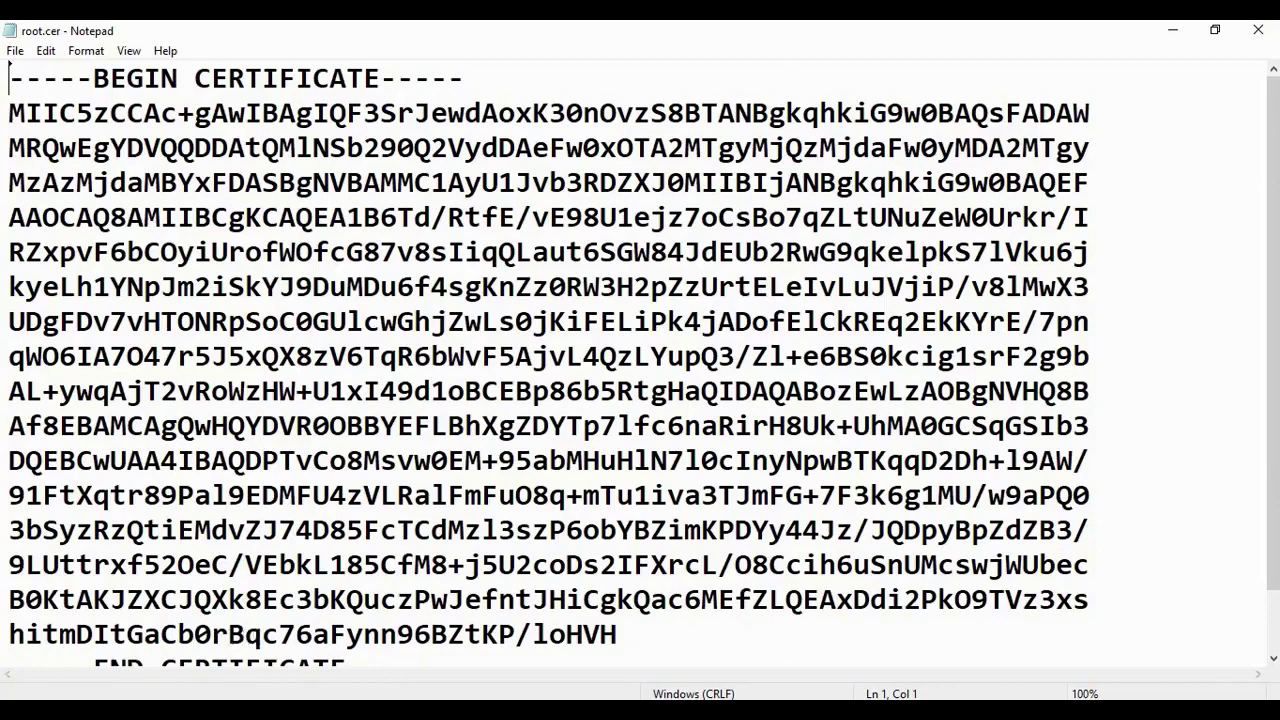
{"action": "left_click", "coordinate": [1258, 30]}
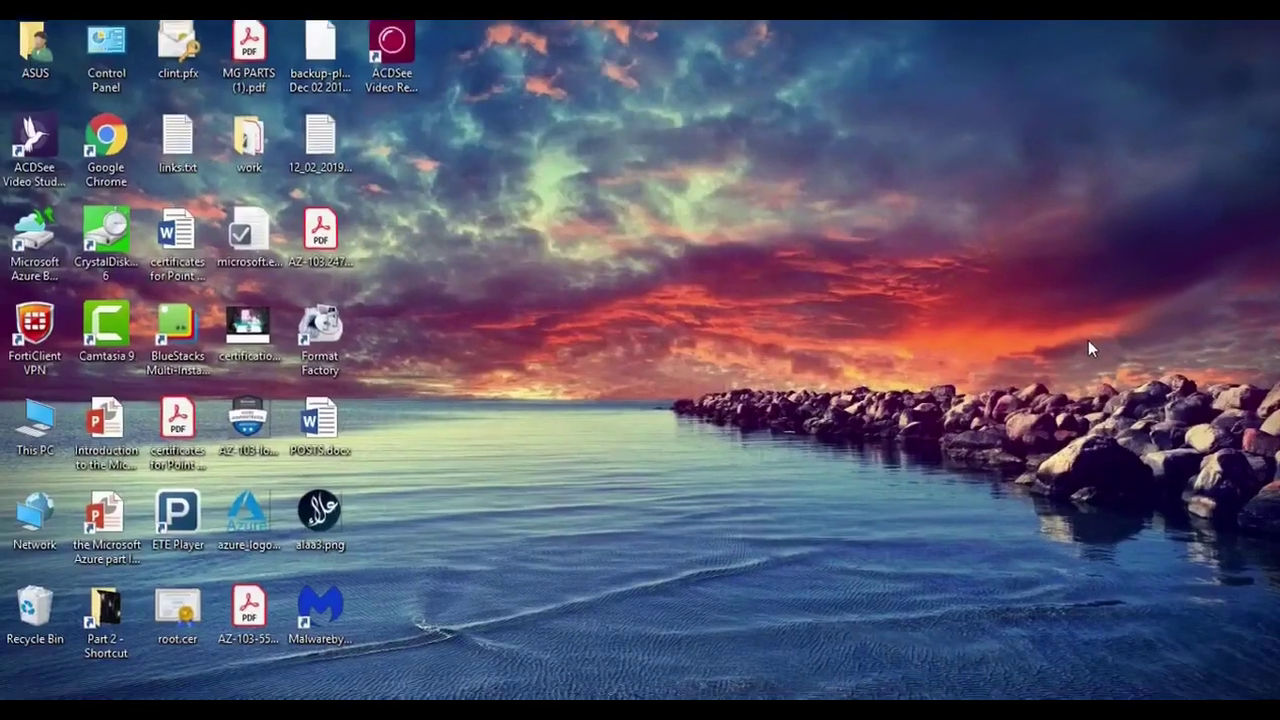
Run certmgr.msc from the Run dialog to launch the Certificates - Current User console.
{"action": "key", "text": "super+r"}
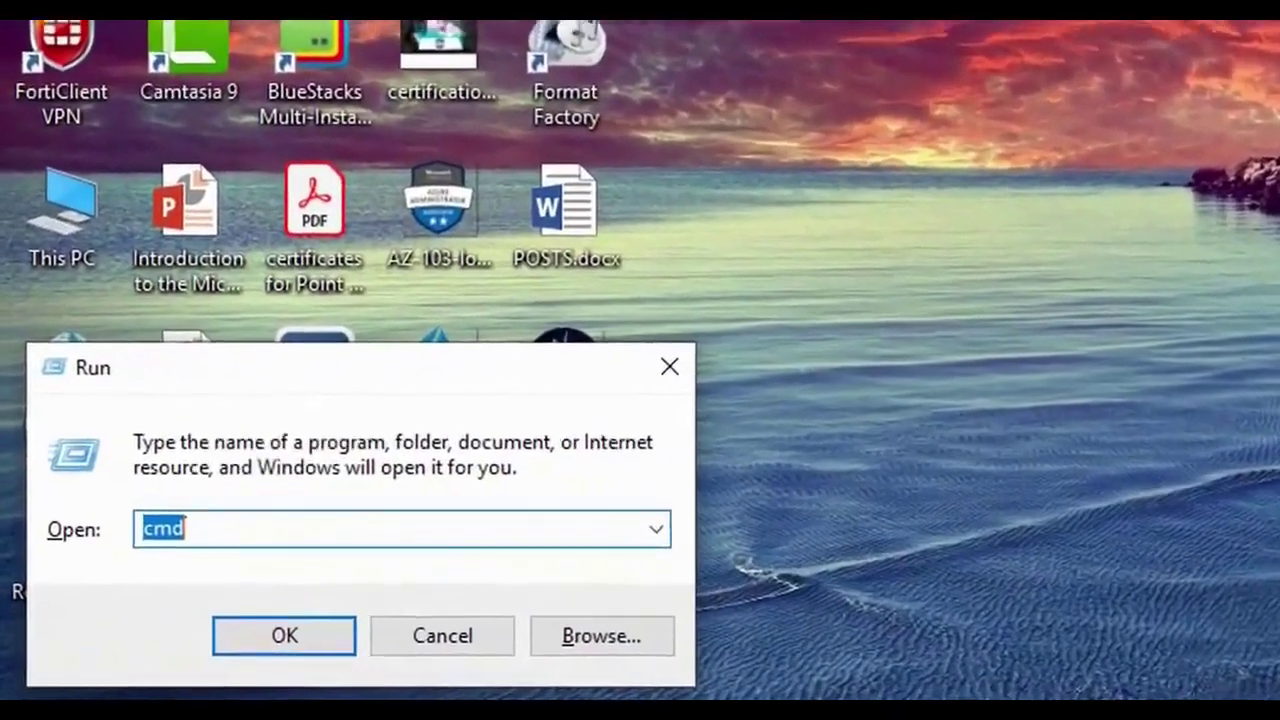
{"action": "type", "text": "cert"}
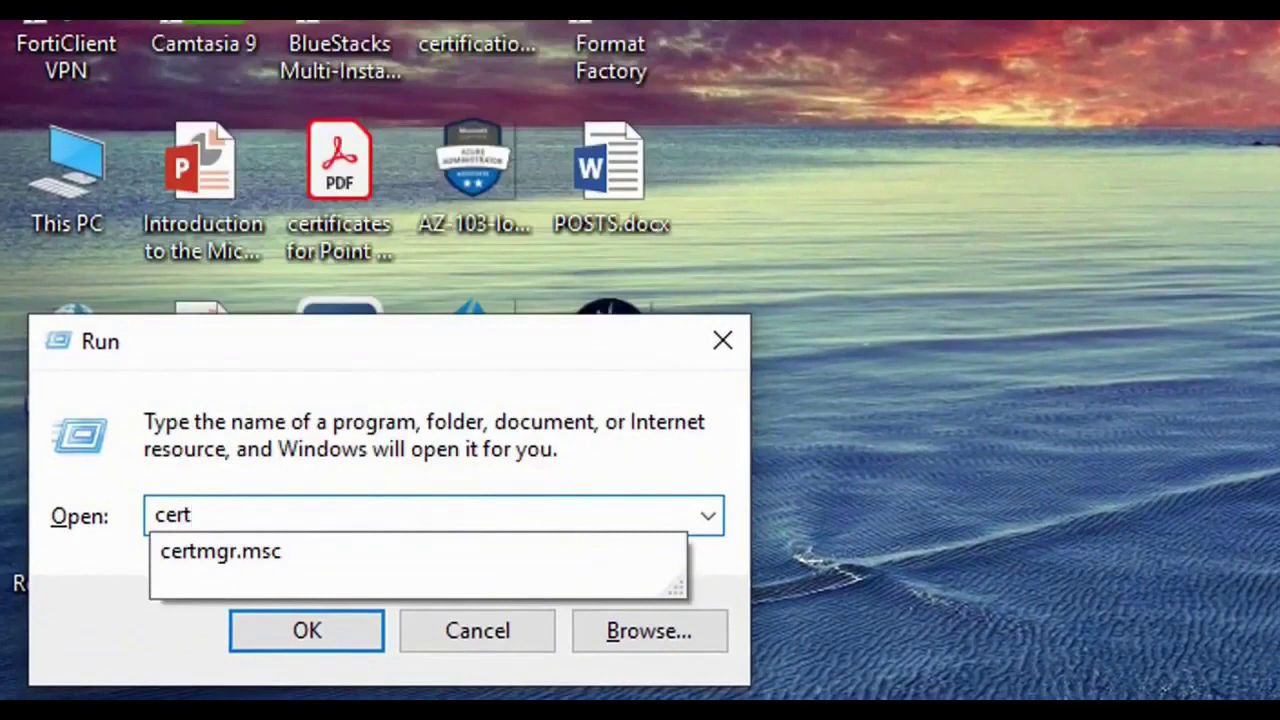
{"action": "type", "text": "mgr.msc"}
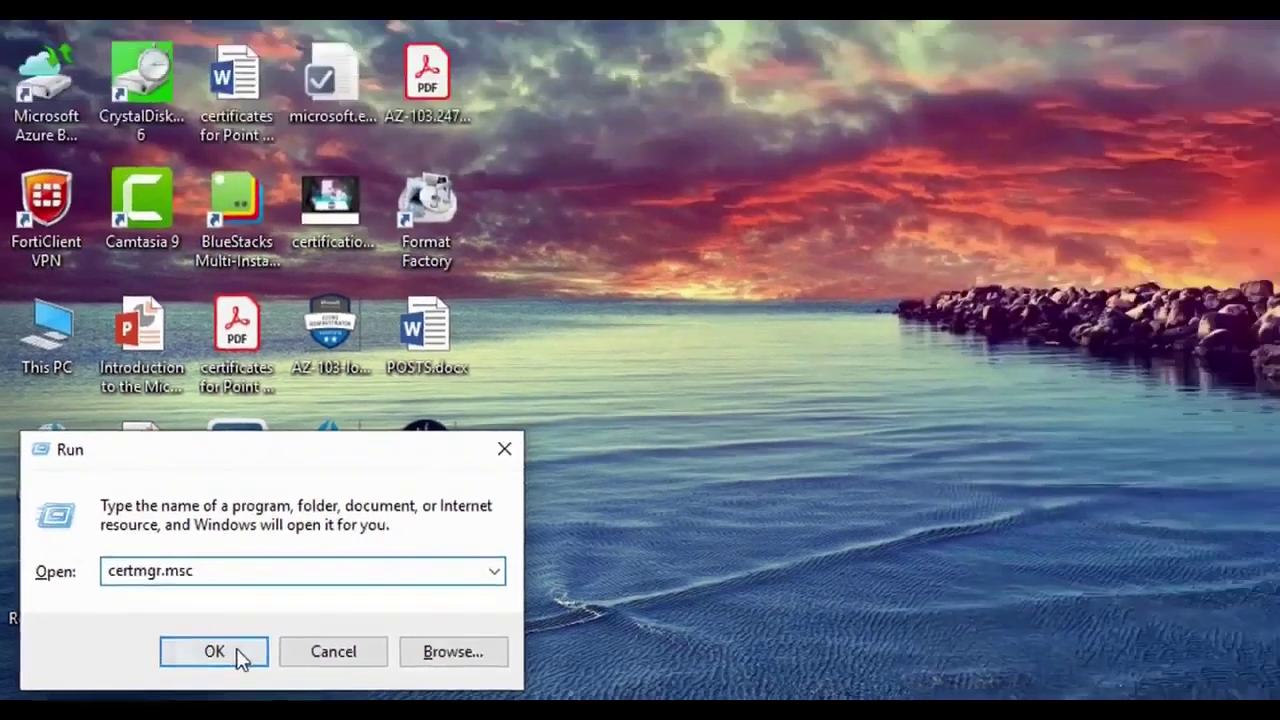
{"action": "left_click", "coordinate": [340, 636]}
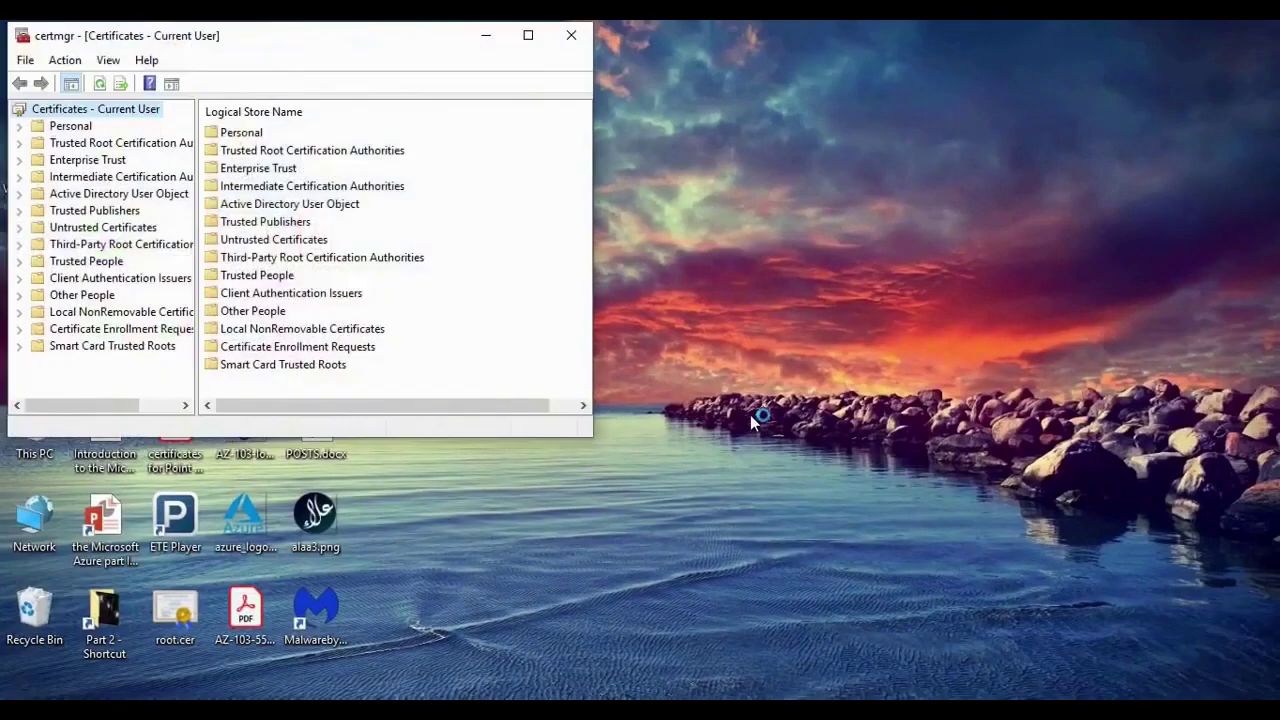
Maximize certmgr, widen the store tree, view the empty Enterprise Trust store, then close the console.
{"action": "left_click", "coordinate": [526, 34]}
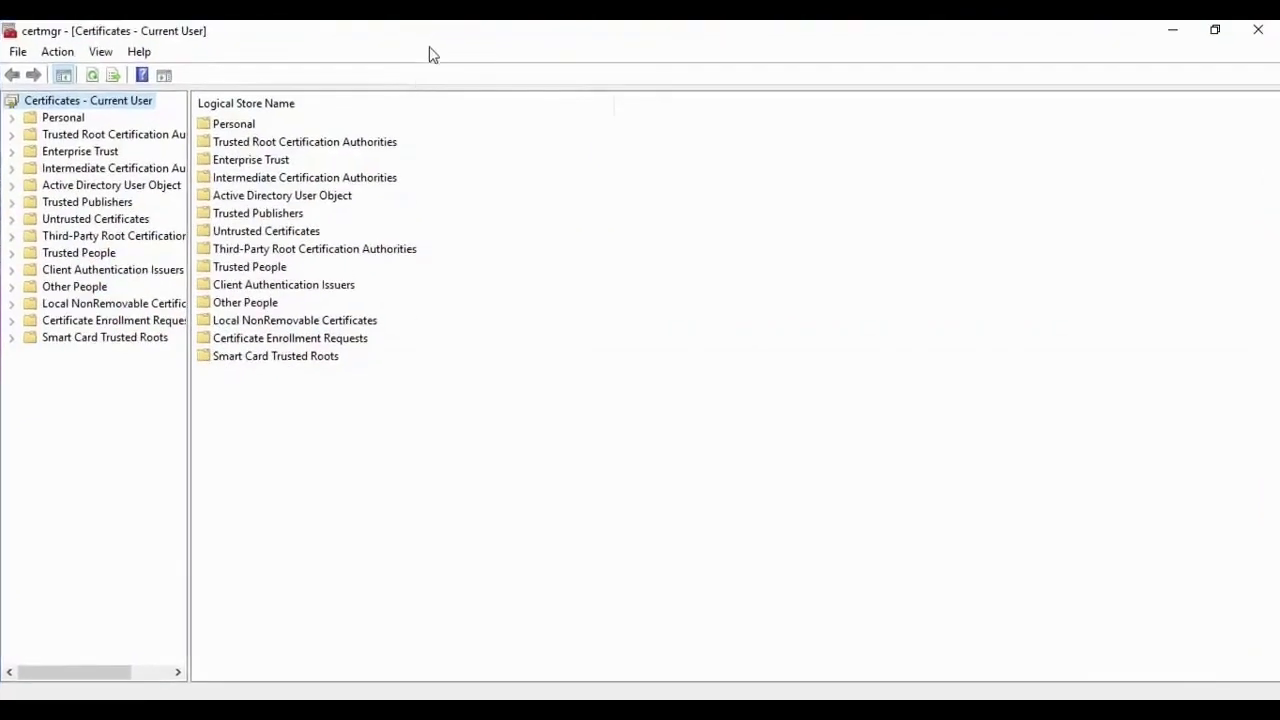
{"action": "double_click", "coordinate": [470, 38]}
{"action": "left_click", "coordinate": [716, 35]}
{"action": "left_click_drag", "start_coordinate": [190, 489], "coordinate": [300, 489]}
{"action": "key", "text": "Down"}
{"action": "key", "text": "Down"}
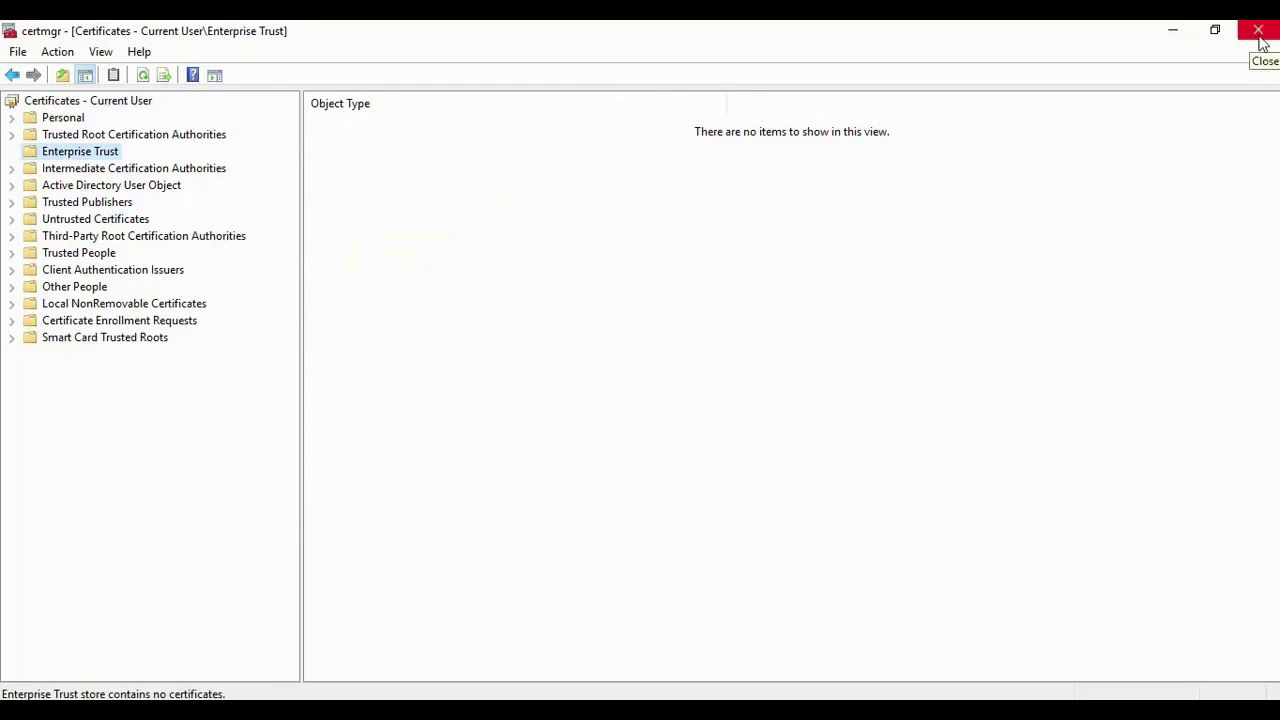
{"action": "left_click", "coordinate": [1258, 32]}
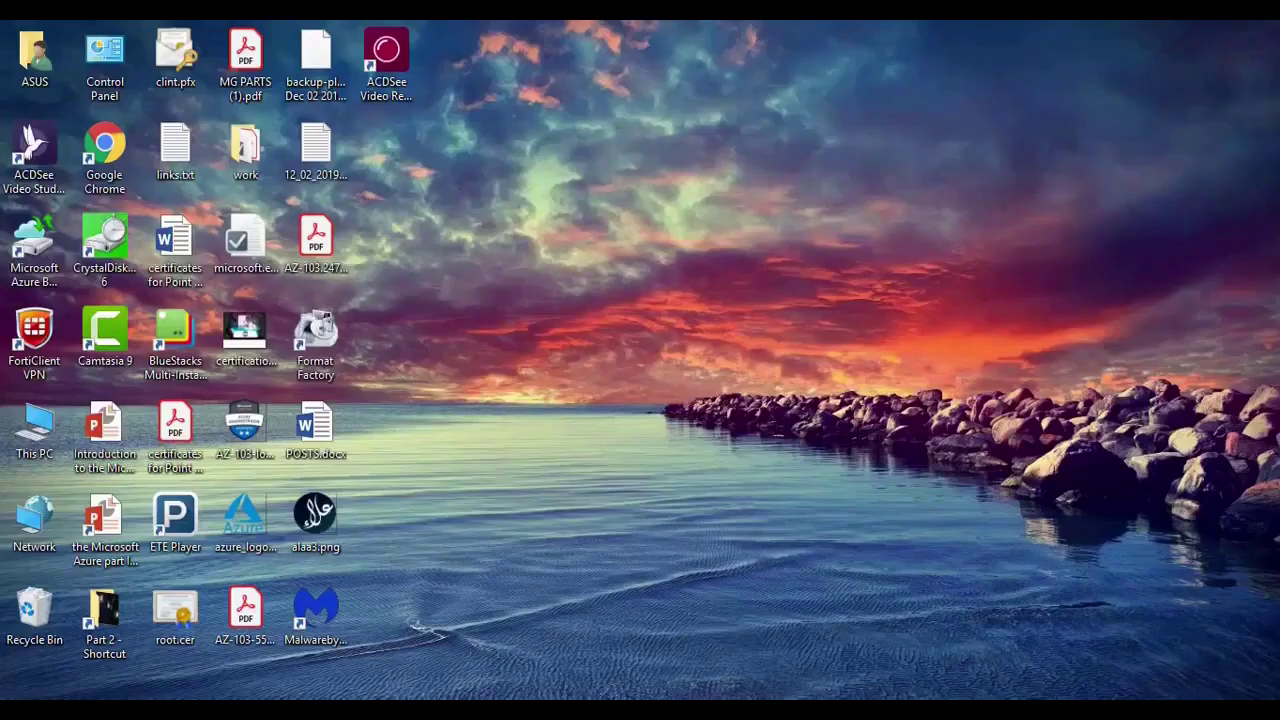